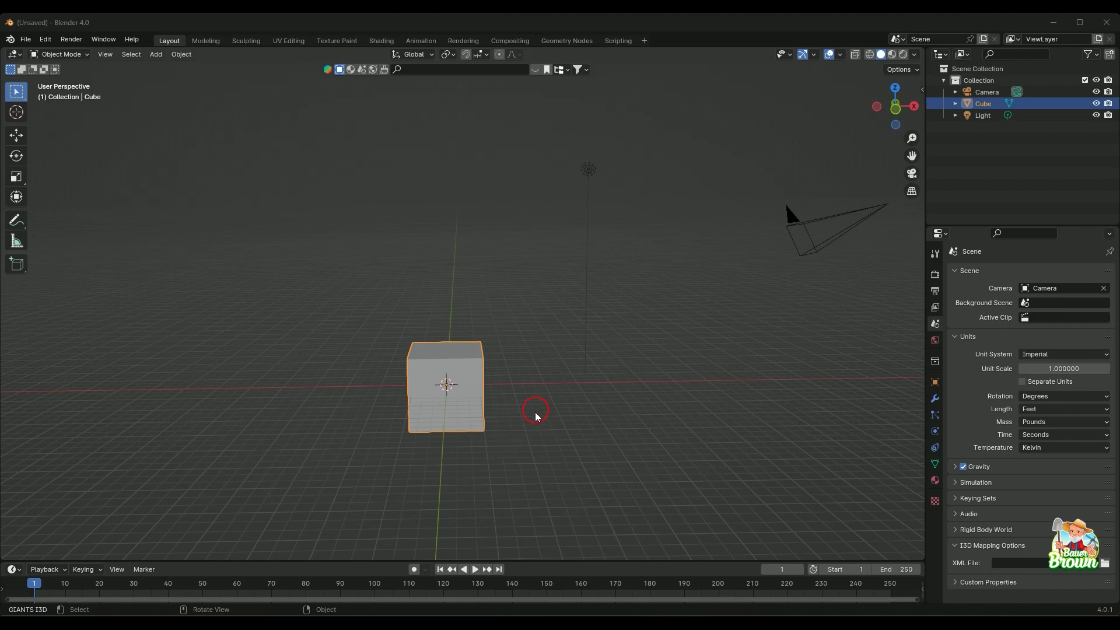
pyautogui.press('shift')
pyautogui.keyDown('shift'); pyautogui.moveTo(435, 478); pyautogui.dragTo(513, 370, button='middle'); pyautogui.keyUp('shift')
pyautogui.scroll(2, 514, 452)
pyautogui.scroll(-3, 515, 388)
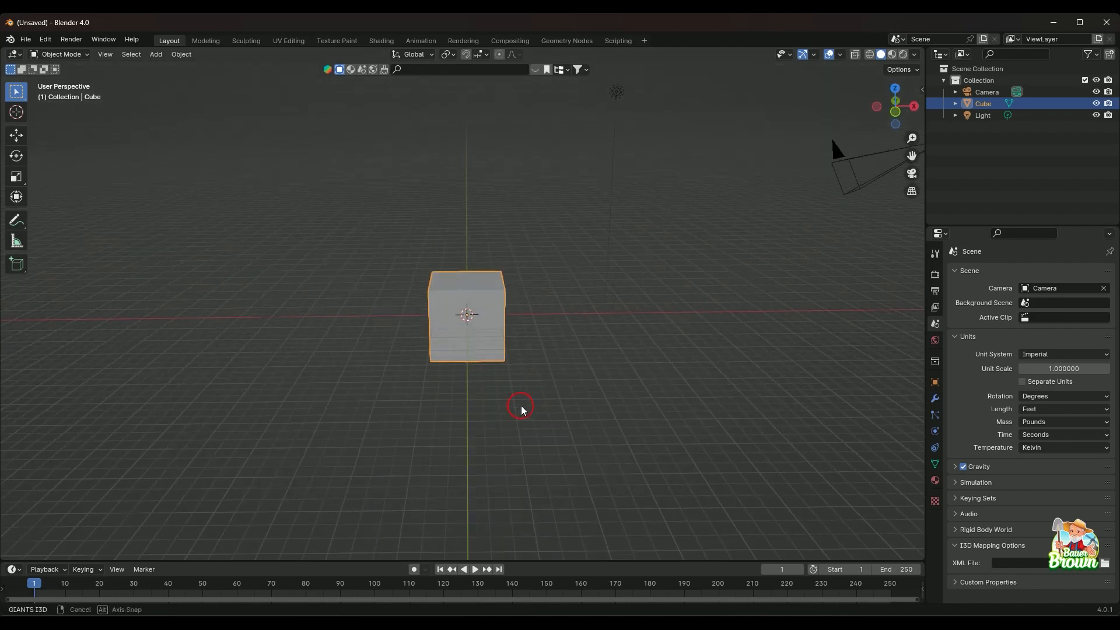
pyautogui.keyDown('shift'); pyautogui.moveTo(521, 410); pyautogui.dragTo(521, 401, button='middle'); pyautogui.keyUp('shift')
pyautogui.scroll(2, 520, 402)
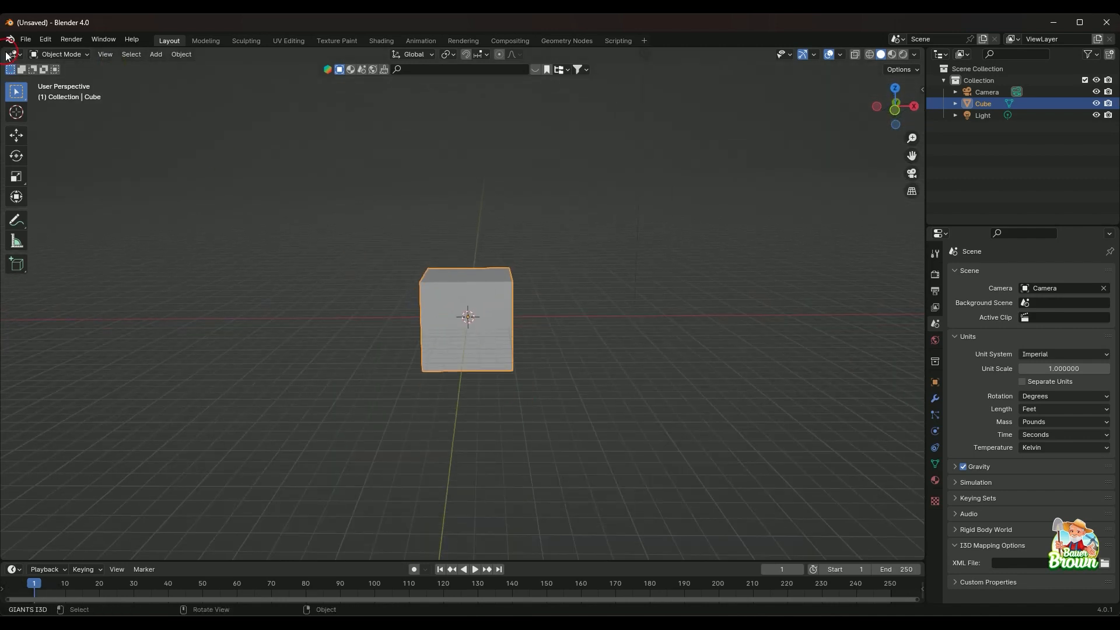
# Create a new file from the General template
pyautogui.click(26, 39)
pyautogui.moveTo(43, 55)
pyautogui.click(170, 58)
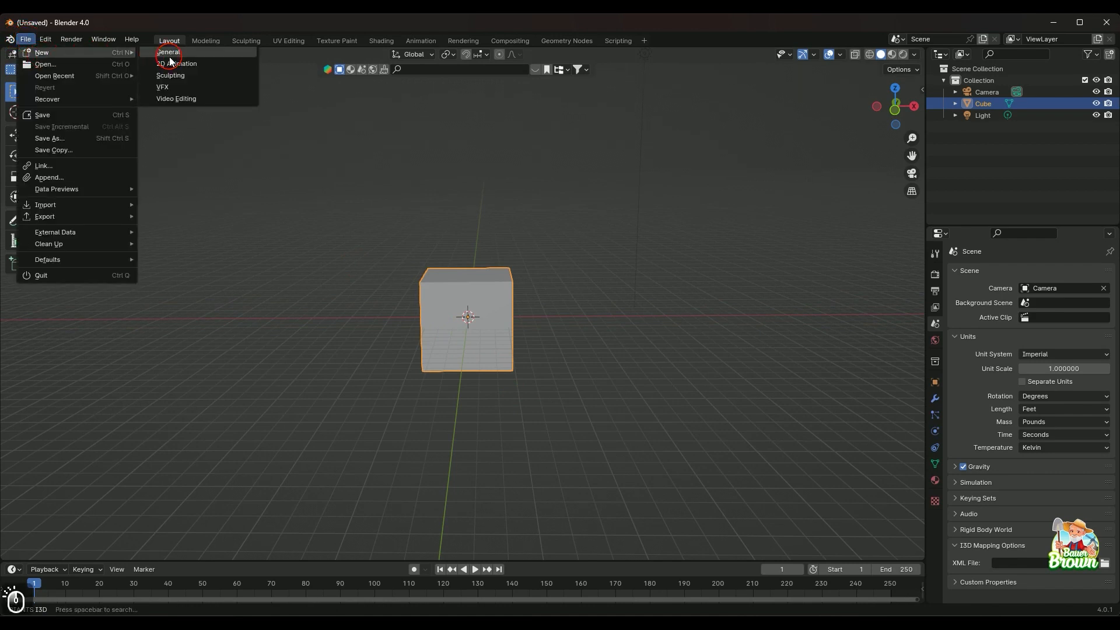
# Orbit and zoom around the default cube to examine it from several sides
pyautogui.moveTo(542, 417); pyautogui.dragTo(528, 400, button='middle')
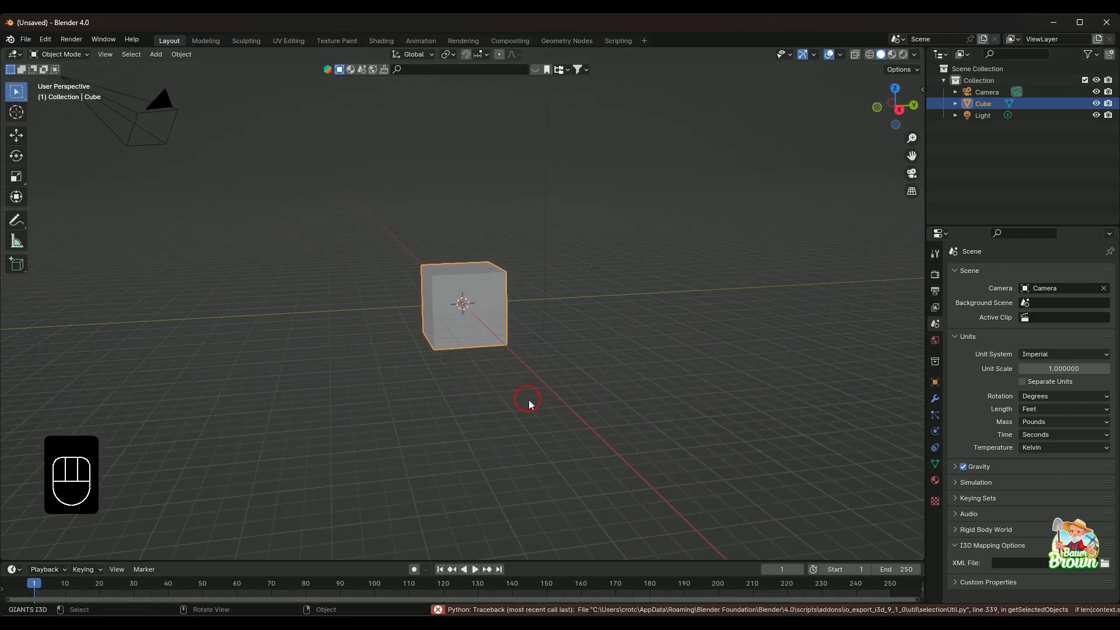
pyautogui.scroll(3, 532, 405)
pyautogui.scroll(-2, 532, 405)
pyautogui.scroll(1, 543, 402)
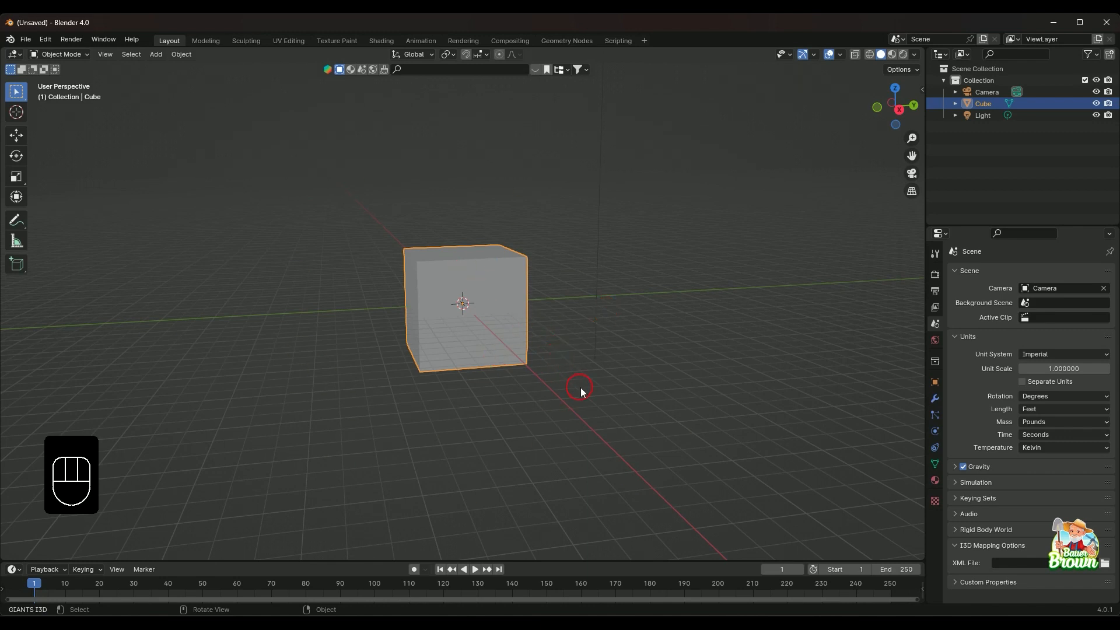
pyautogui.moveTo(607, 393); pyautogui.dragTo(592, 373, button='middle')
pyautogui.scroll(-2, 591, 380)
pyautogui.scroll(3, 592, 380)
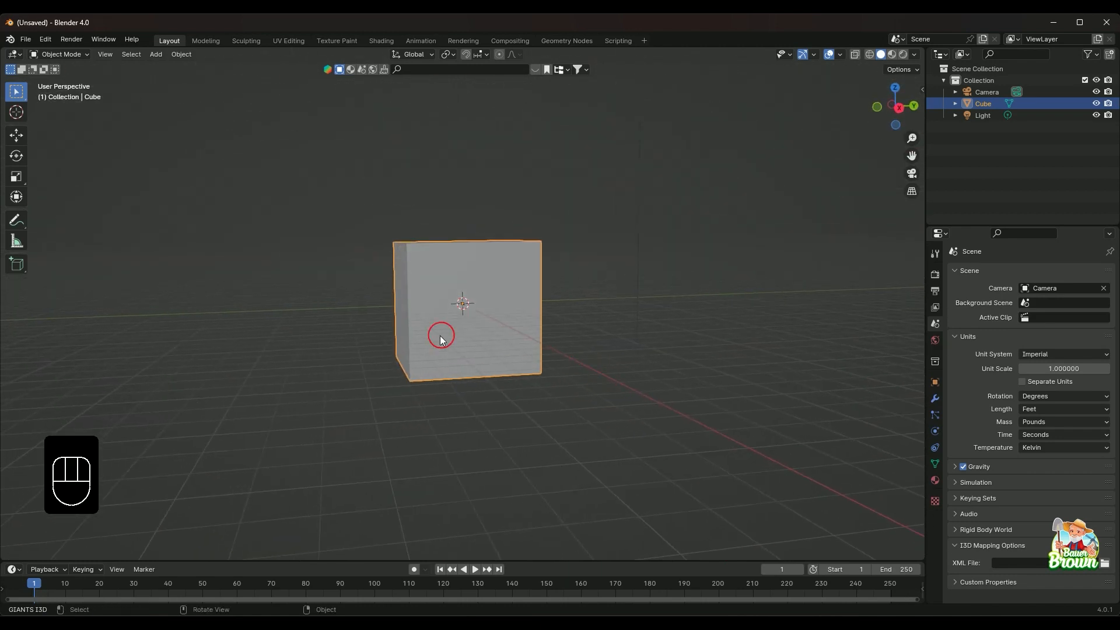
pyautogui.scroll(-1, 583, 372)
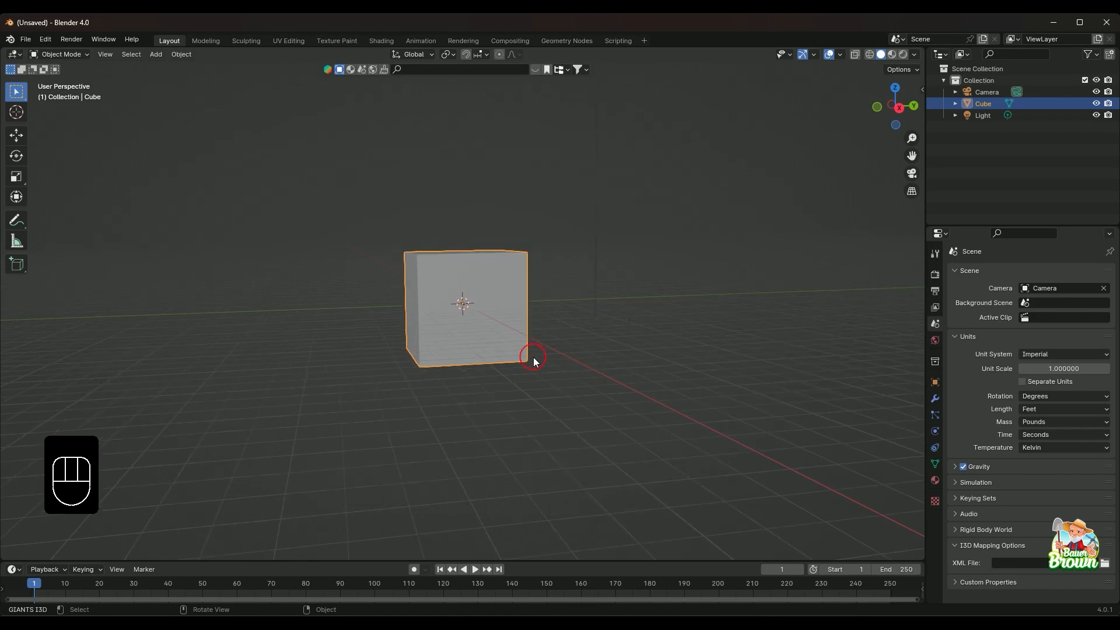
pyautogui.moveTo(601, 380); pyautogui.dragTo(572, 375, button='middle')
pyautogui.scroll(2, 570, 396)
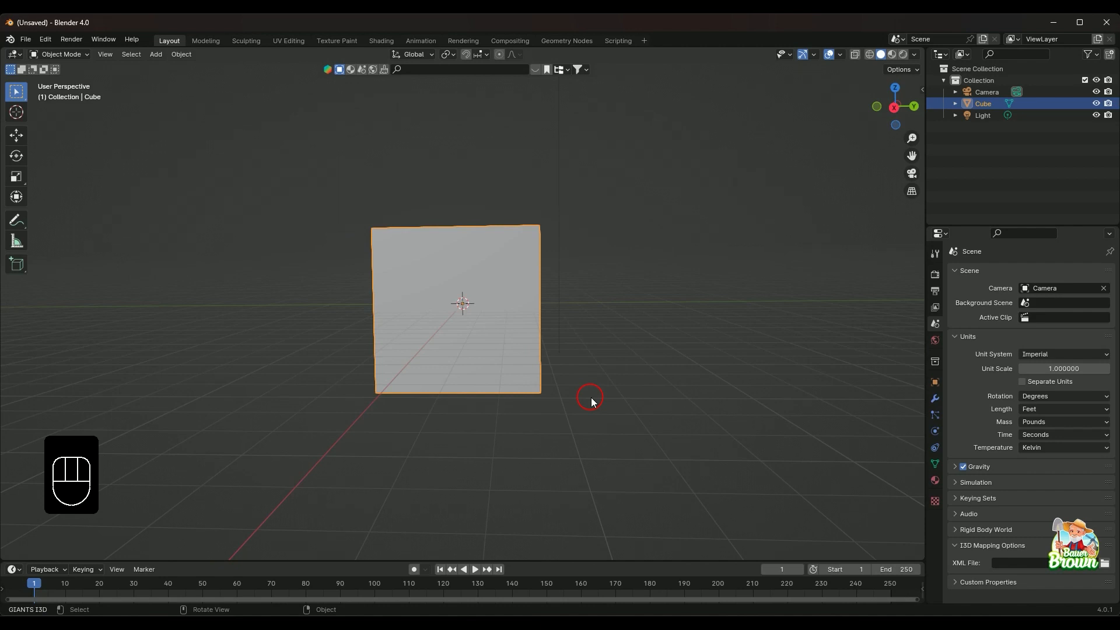
# Switch to the front orthographic view and practise deselecting and reselecting the cube in the viewport
pyautogui.press('KP_1')
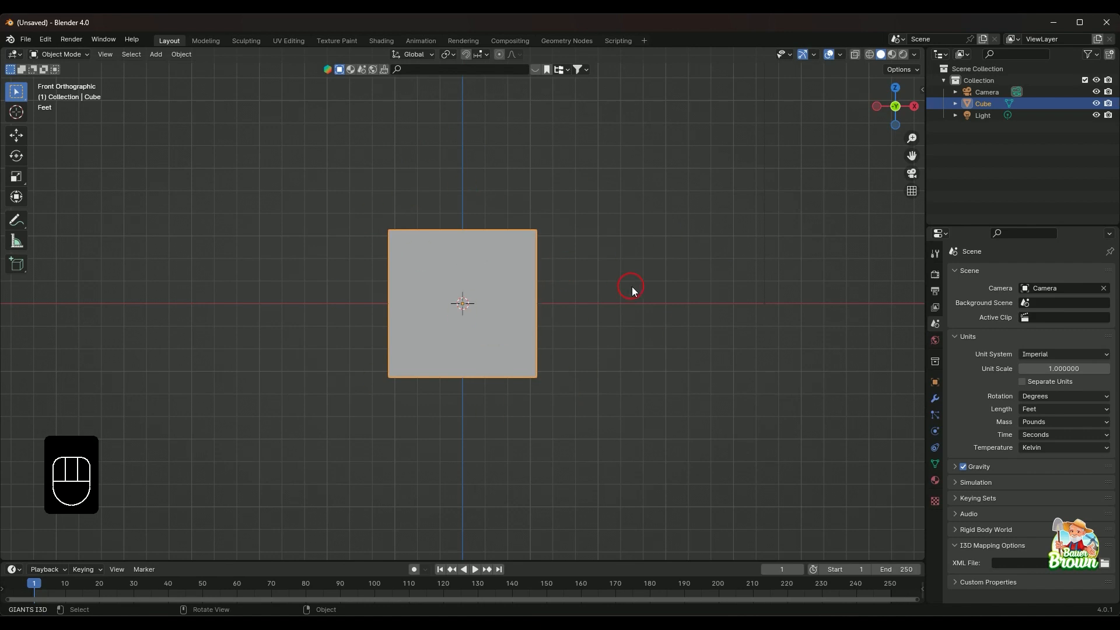
pyautogui.hotkey('alt', 'a')
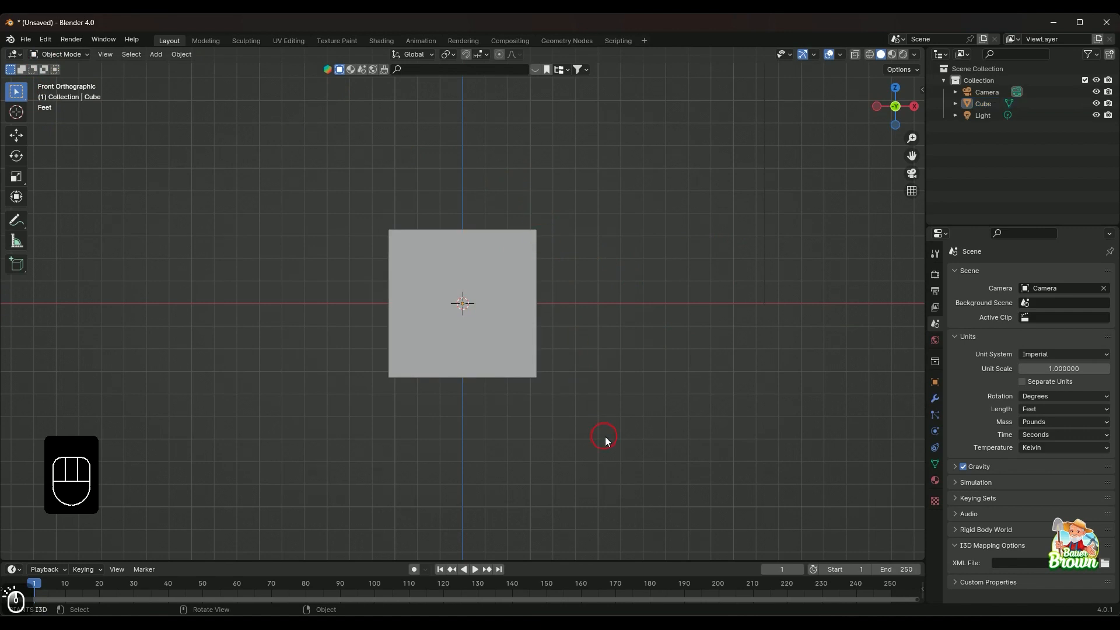
pyautogui.click(510, 278)
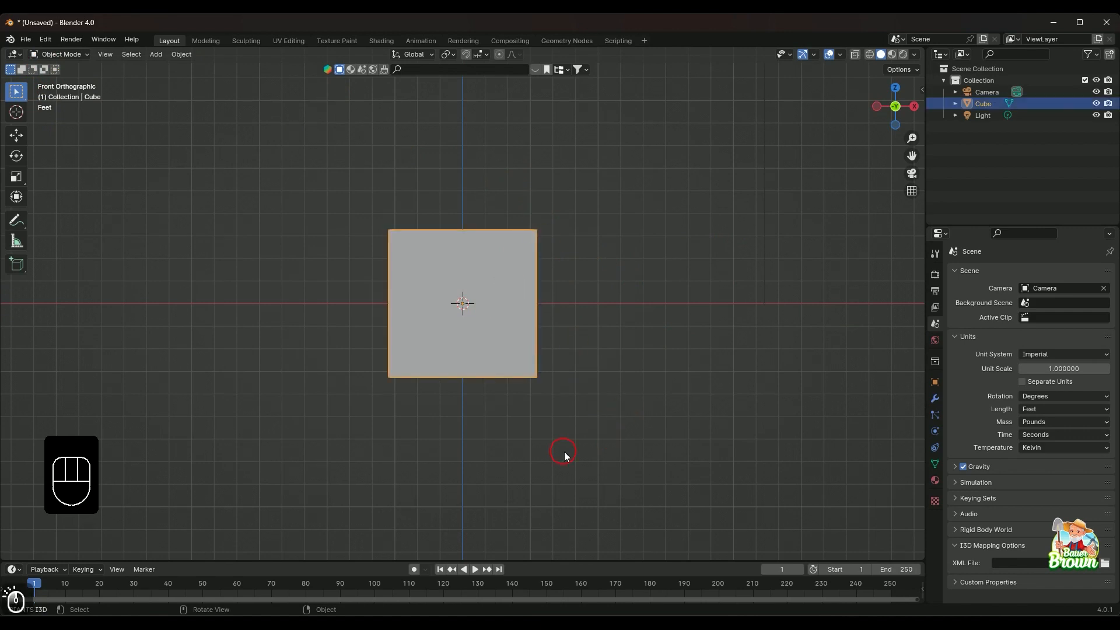
pyautogui.click(569, 441)
pyautogui.click(527, 336)
pyautogui.click(618, 396)
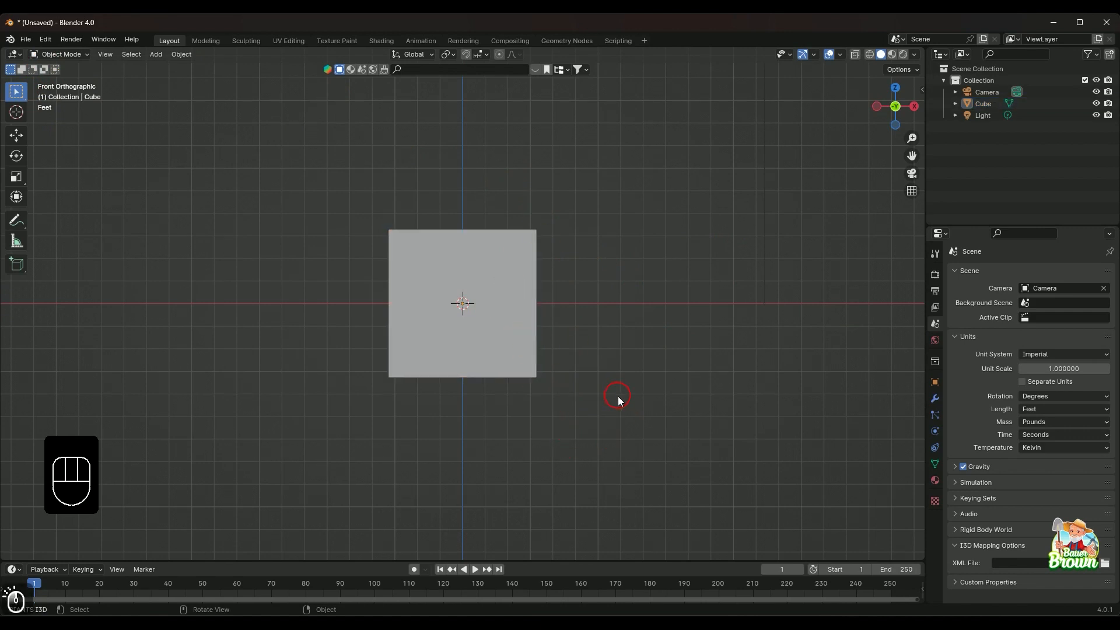
# Try selecting the cube by name and selecting all scene objects, leaving only the cube selected
pyautogui.click(984, 104)
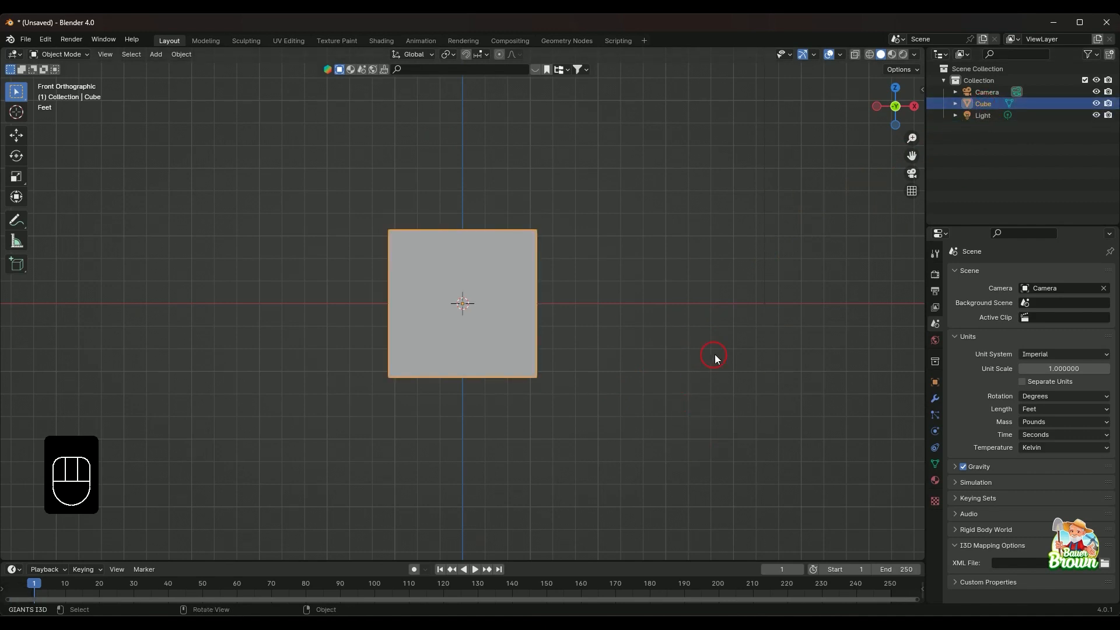
pyautogui.click(593, 296)
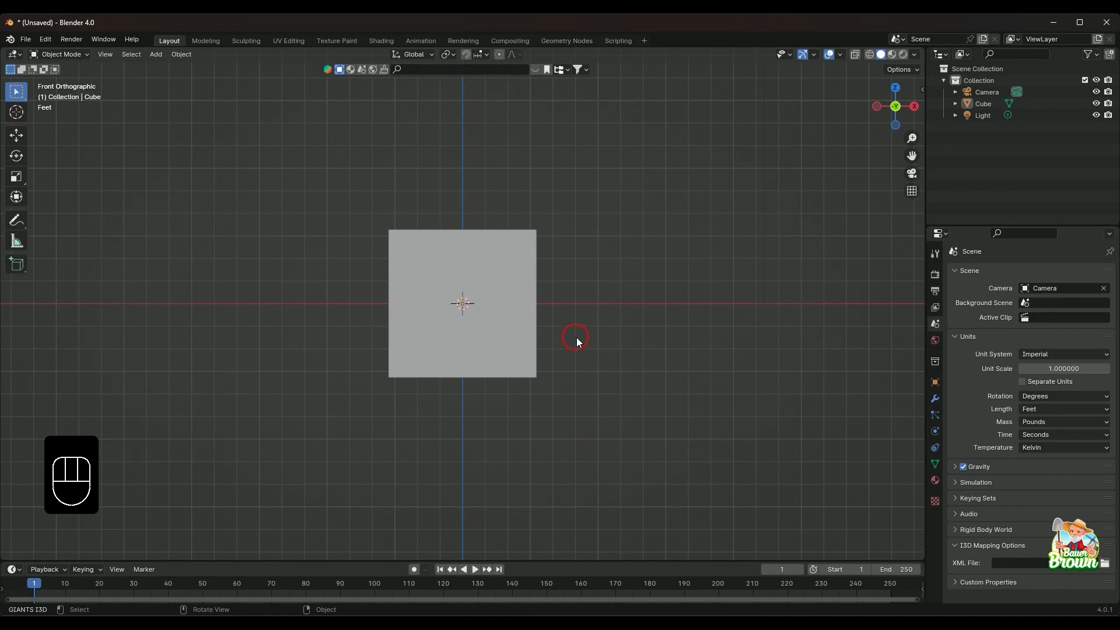
pyautogui.press('a')
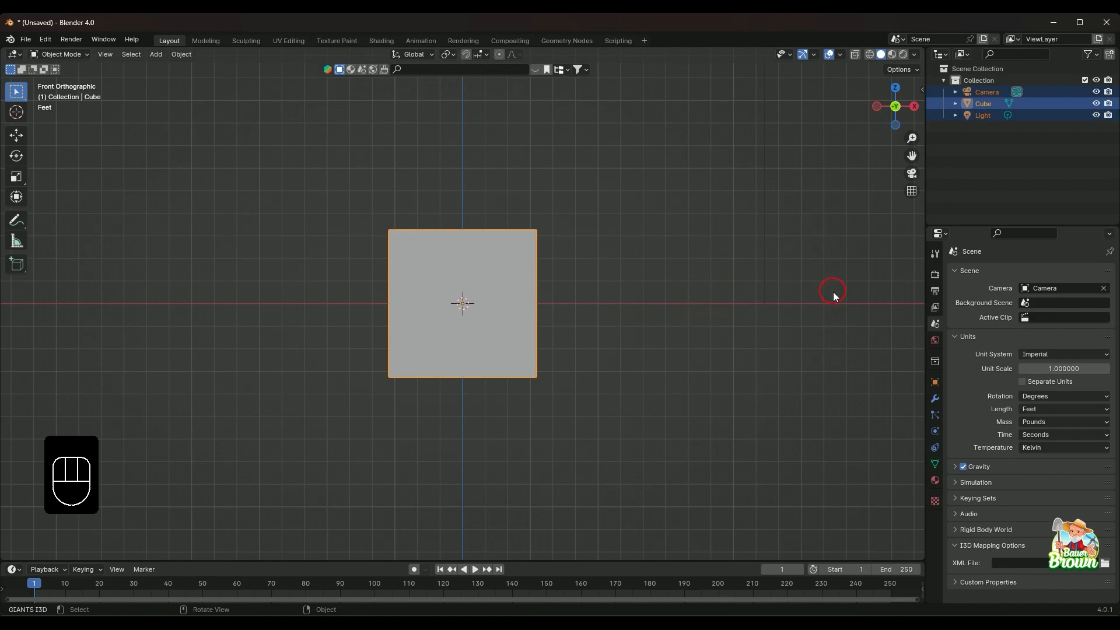
pyautogui.click(987, 106)
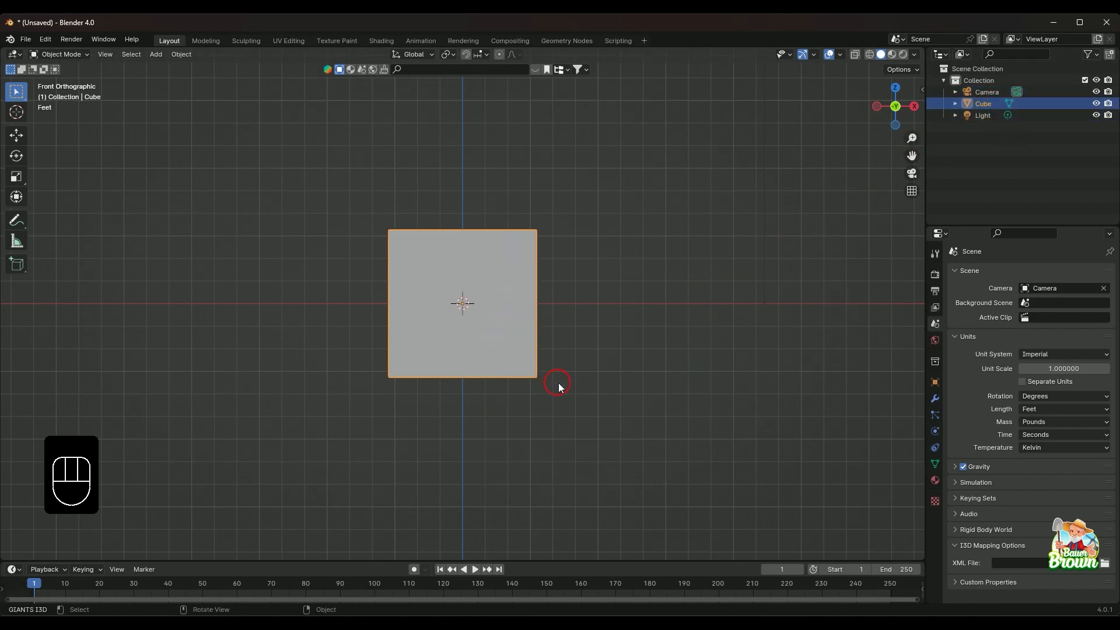
# Move the cube up along the Z axis until its base rests on the grid floor
pyautogui.press('g')
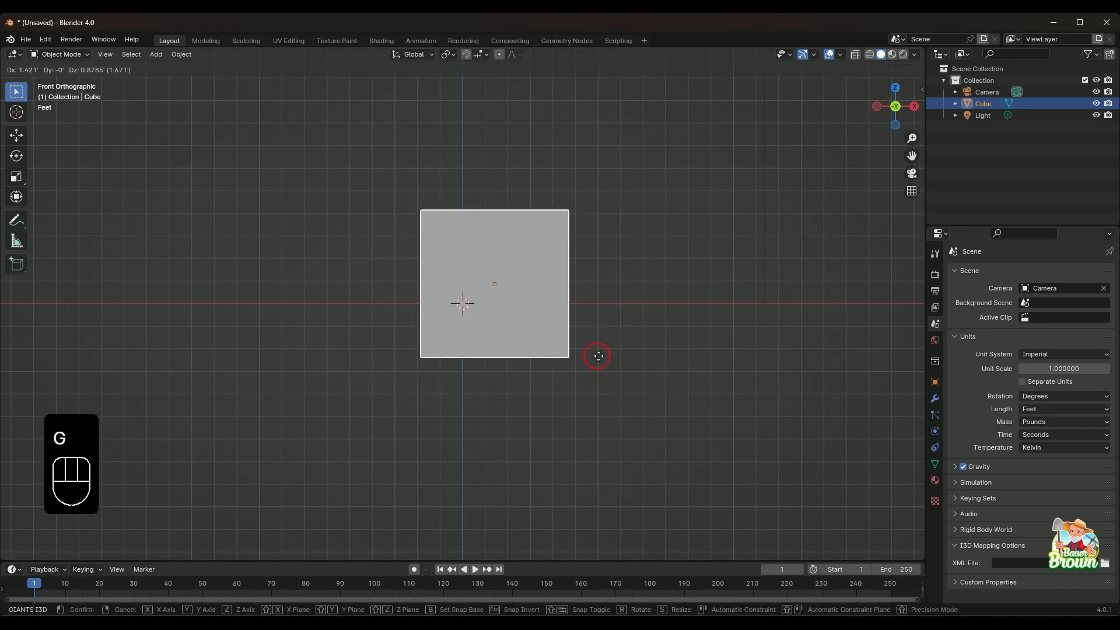
pyautogui.press('z')
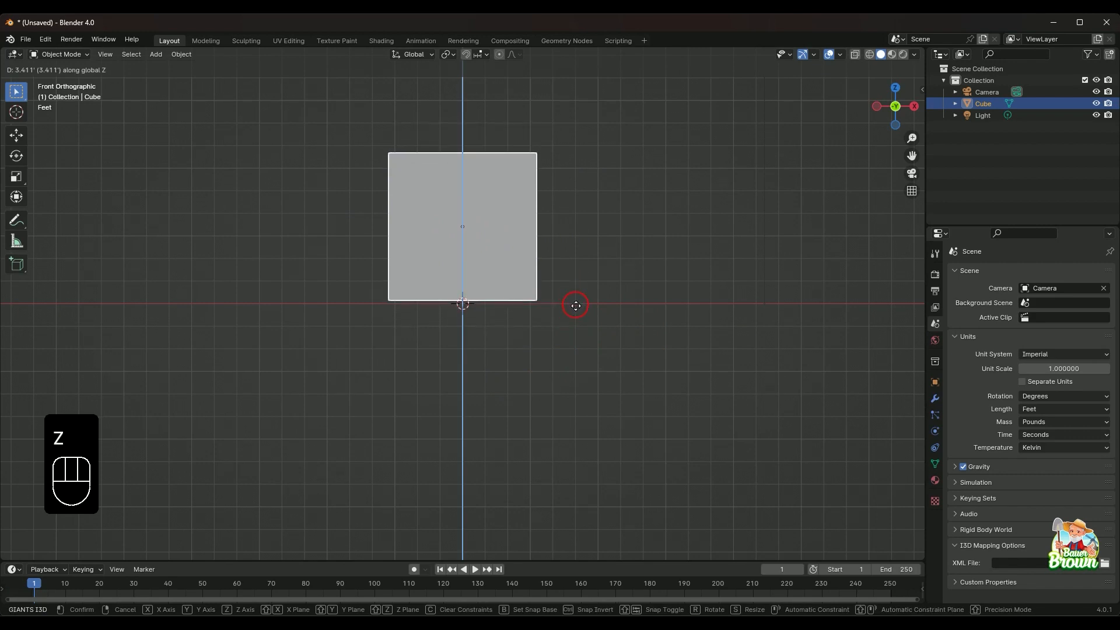
pyautogui.click(576, 308)
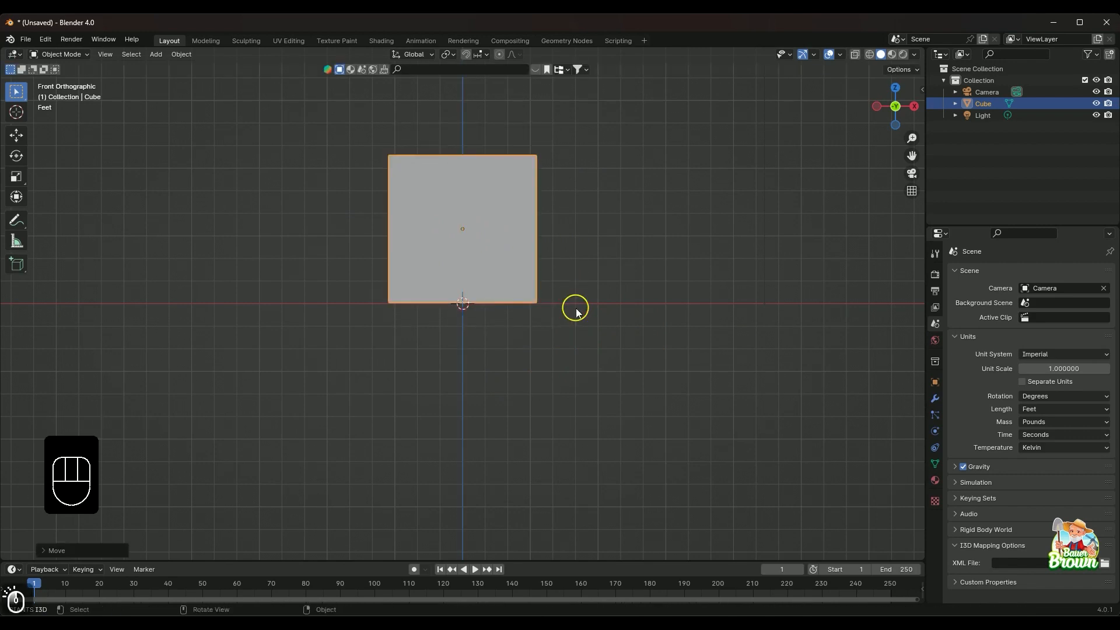
# Lower the cube along the Z axis in front view so its centre lies just below the floor line
pyautogui.moveTo(530, 331); pyautogui.dragTo(533, 371, button='middle')
pyautogui.scroll(3, 499, 377)
pyautogui.scroll(-5, 499, 378)
pyautogui.scroll(5, 499, 376)
pyautogui.scroll(-2, 528, 384)
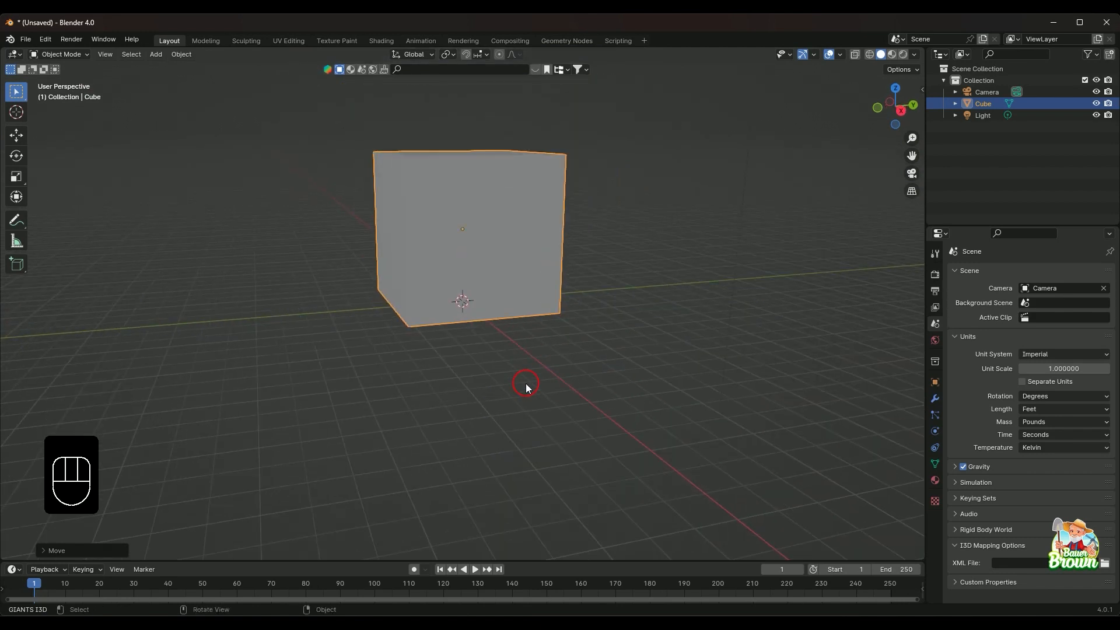
pyautogui.press('KP_1')
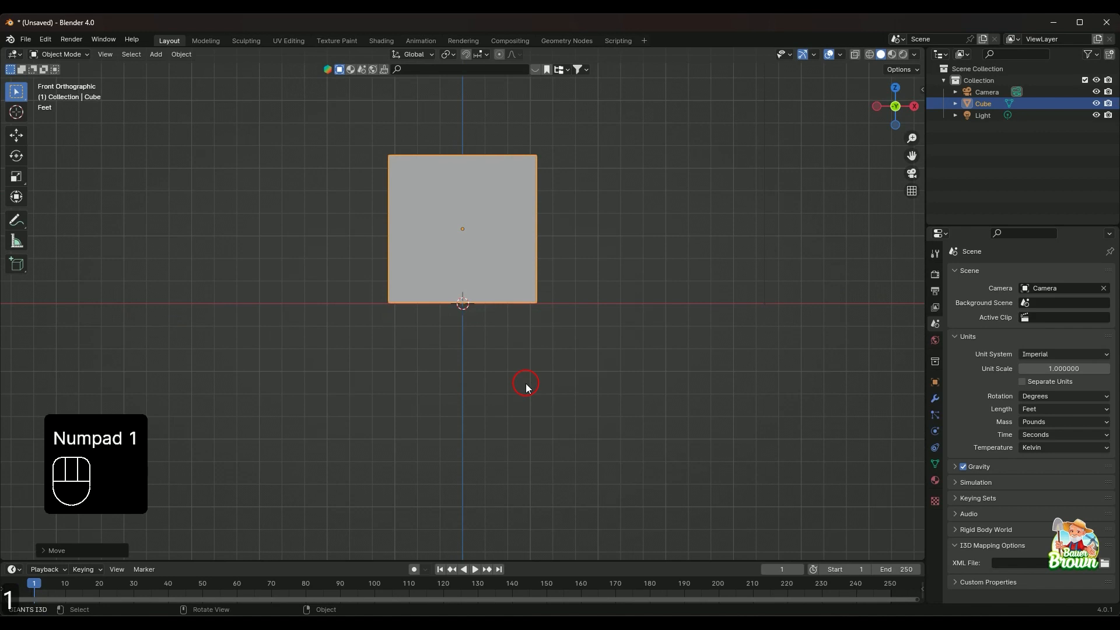
pyautogui.press('g')
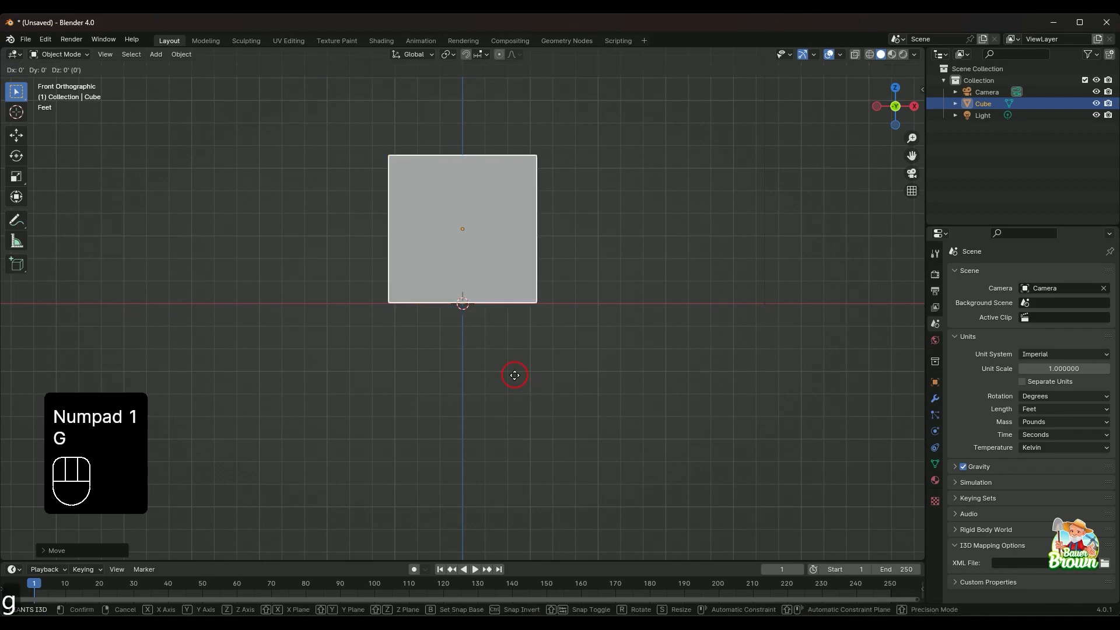
pyautogui.press('z')
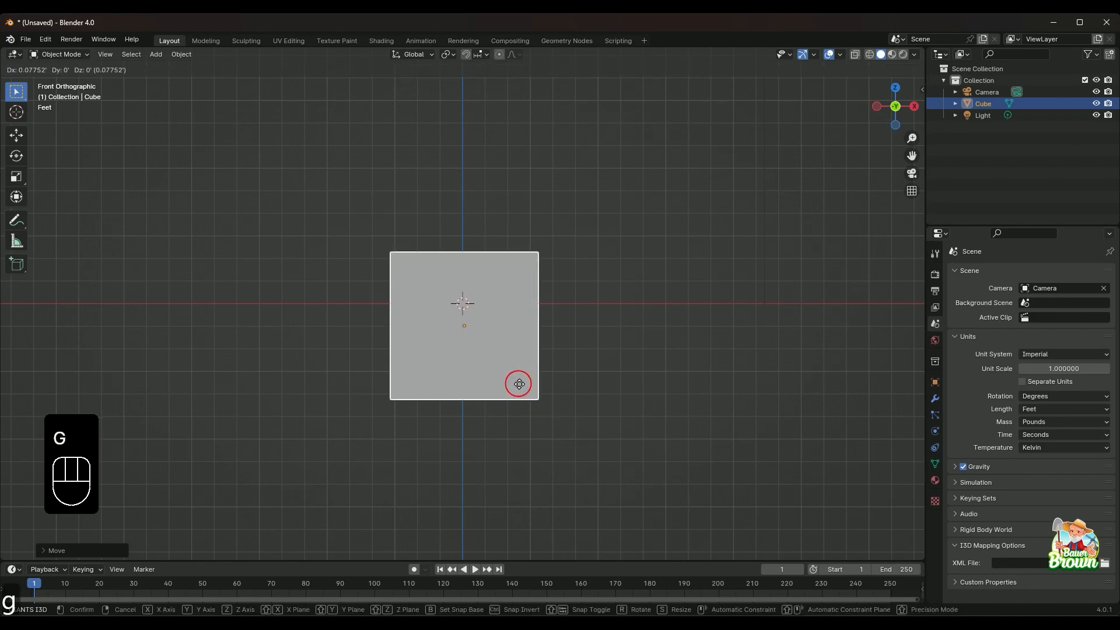
pyautogui.click(518, 384)
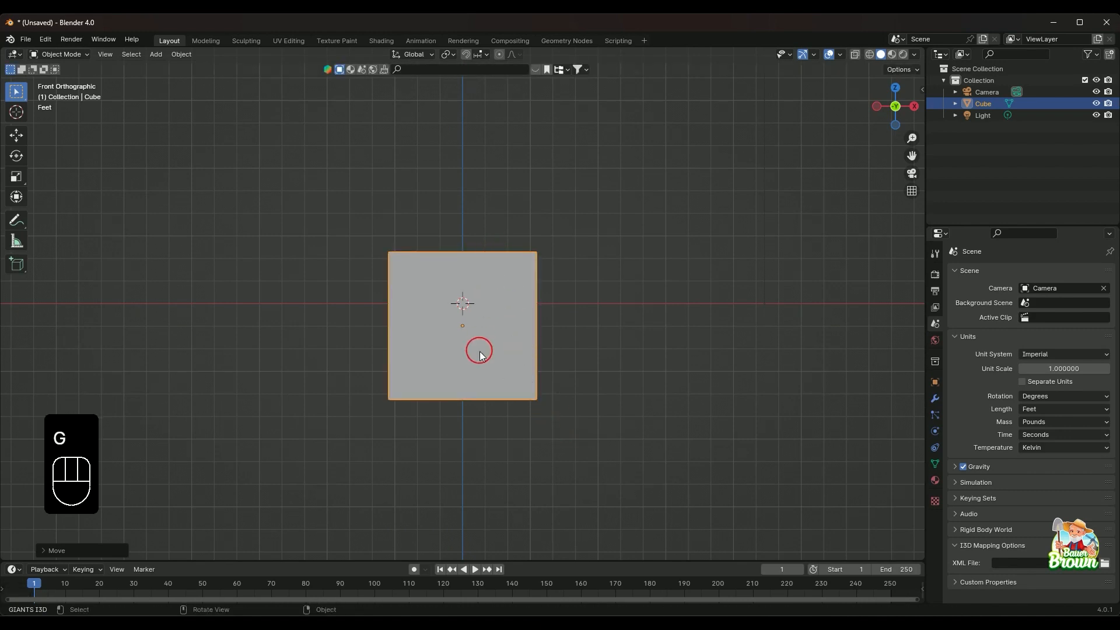
# Raise the cube along the Z axis to about 3.28' so its base rests on the floor line, trying increment snapping during the move
pyautogui.click(467, 55)
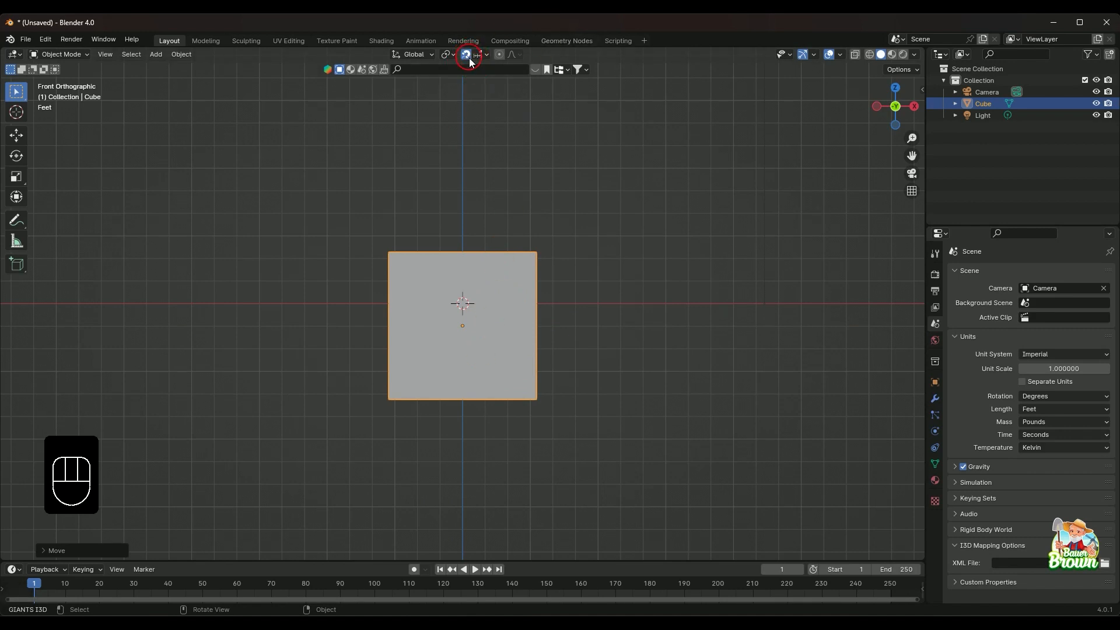
pyautogui.click(467, 55)
pyautogui.press('g')
pyautogui.press('z')
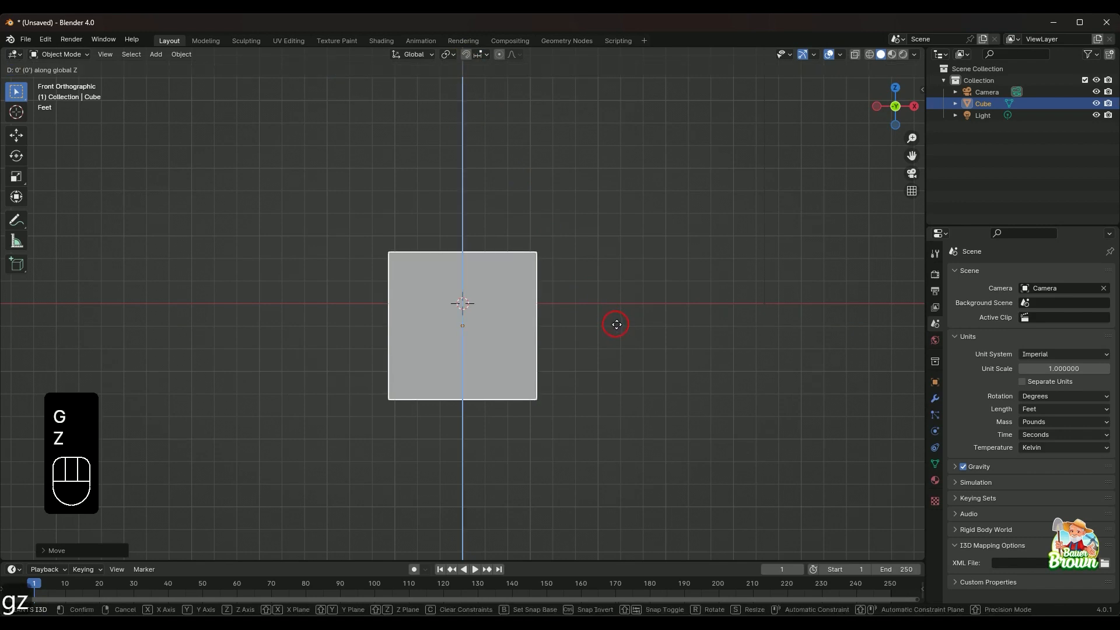
pyautogui.press('ctrl')
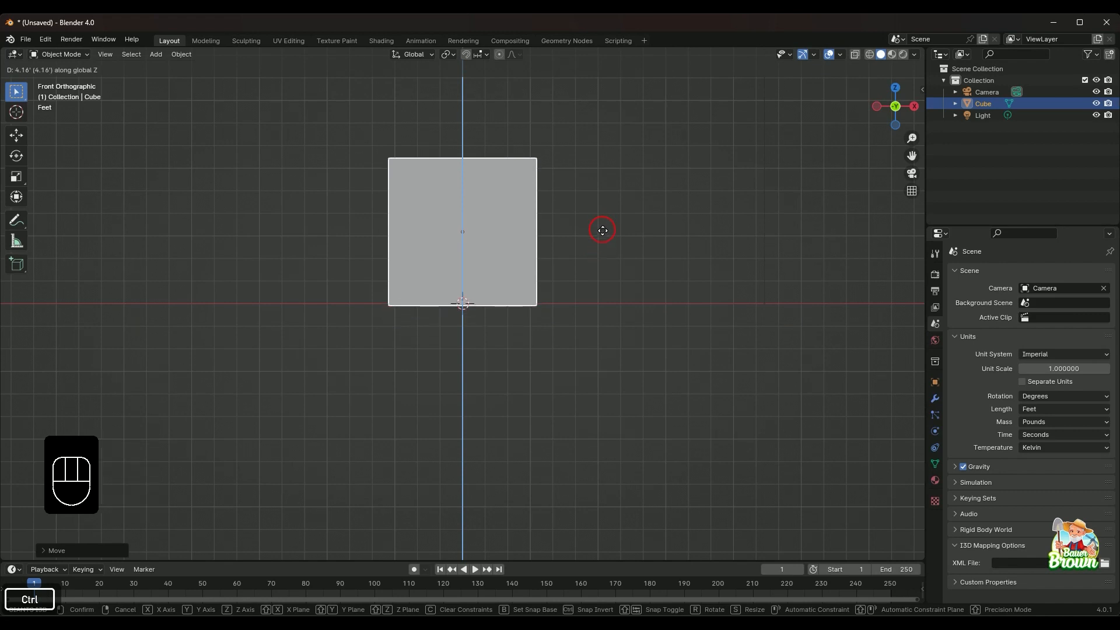
pyautogui.press('ctrl')
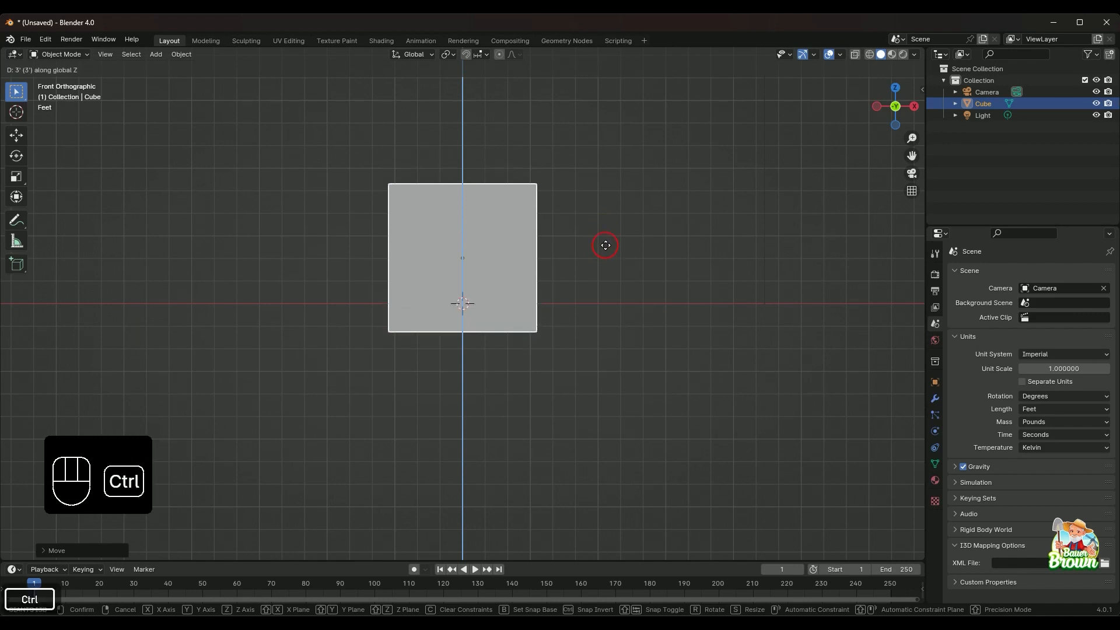
pyautogui.click(605, 228)
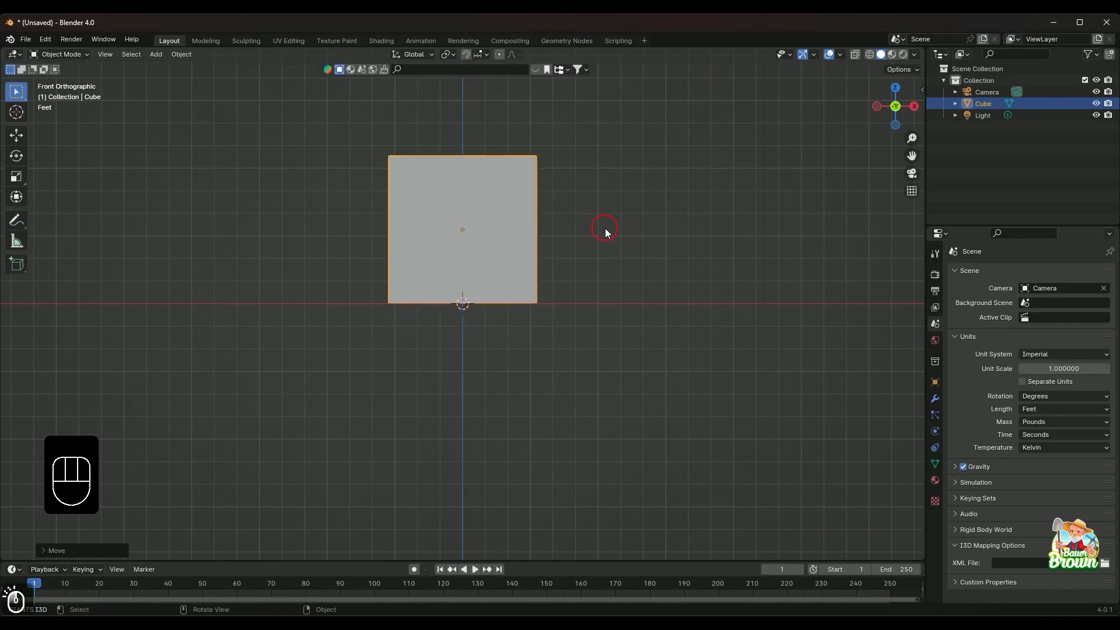
# Show the cube's transform values and set the scene's unit system to Metric
pyautogui.moveTo(605, 228); pyautogui.dragTo(593, 375, button='middle')
pyautogui.scroll(-3, 553, 334)
pyautogui.scroll(3, 561, 366)
pyautogui.scroll(2, 594, 376)
pyautogui.scroll(-2, 592, 371)
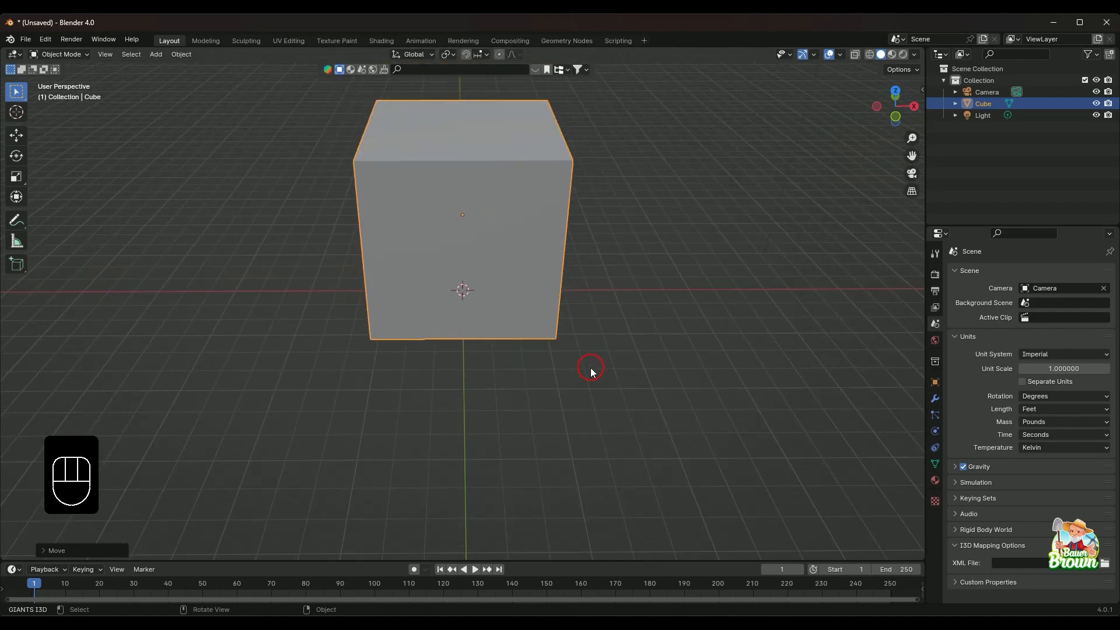
pyautogui.keyDown('shift'); pyautogui.moveTo(607, 281); pyautogui.dragTo(633, 372, button='middle'); pyautogui.keyUp('shift')
pyautogui.scroll(-2, 634, 377)
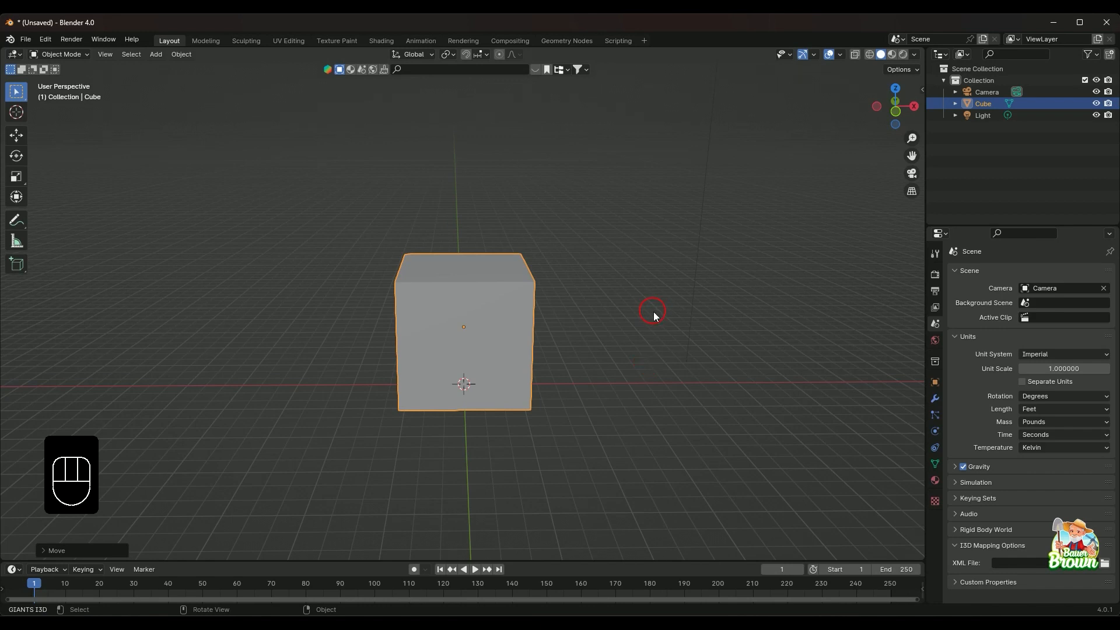
pyautogui.press('n')
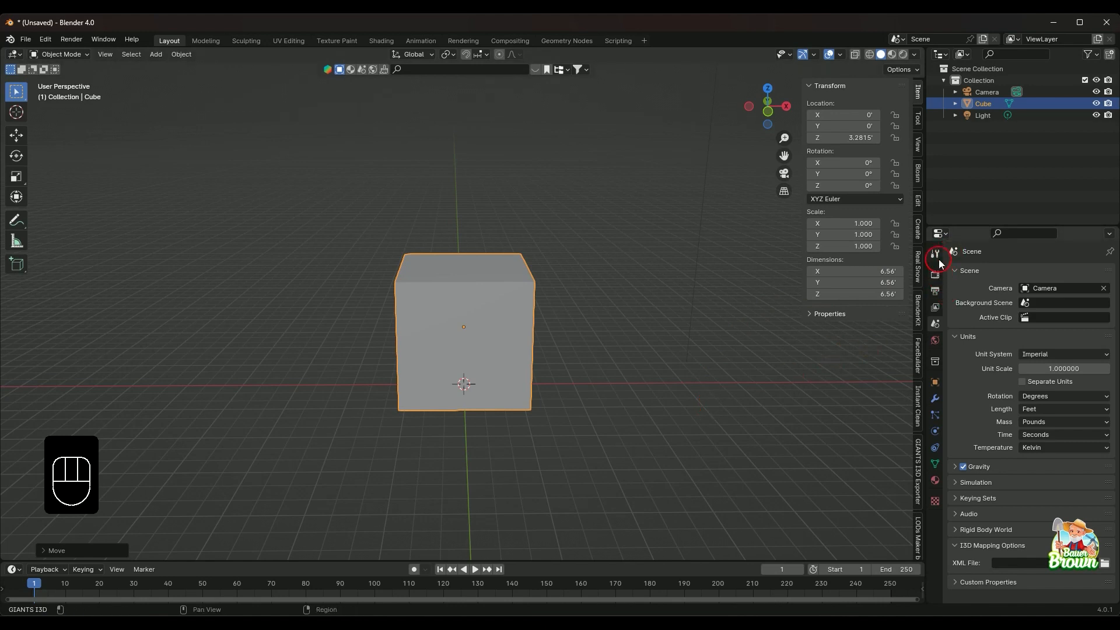
pyautogui.click(938, 328)
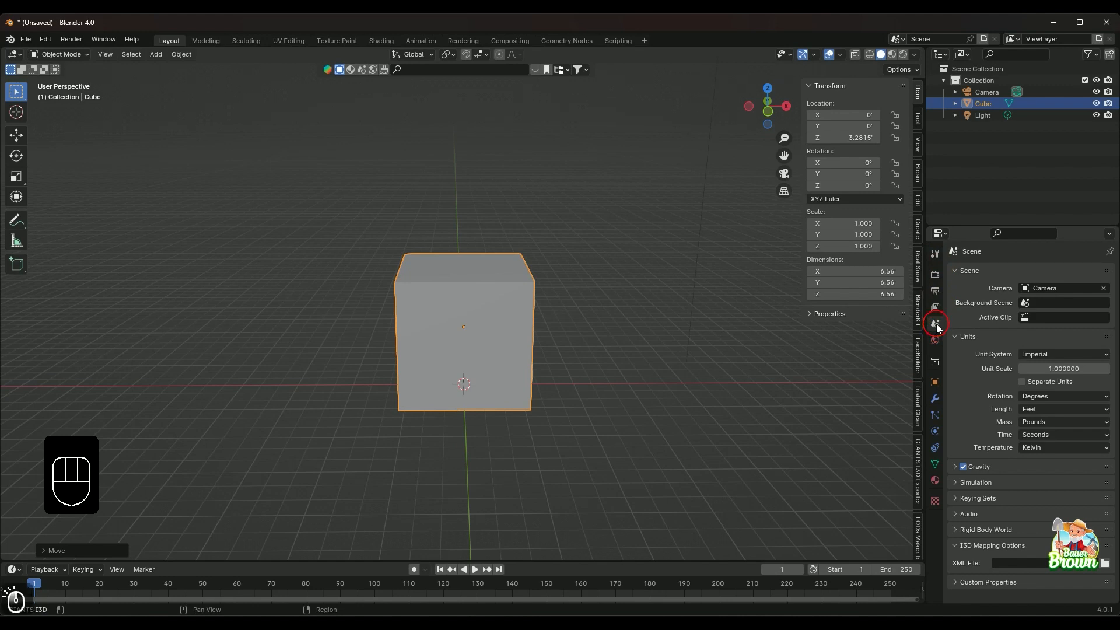
pyautogui.click(1035, 355)
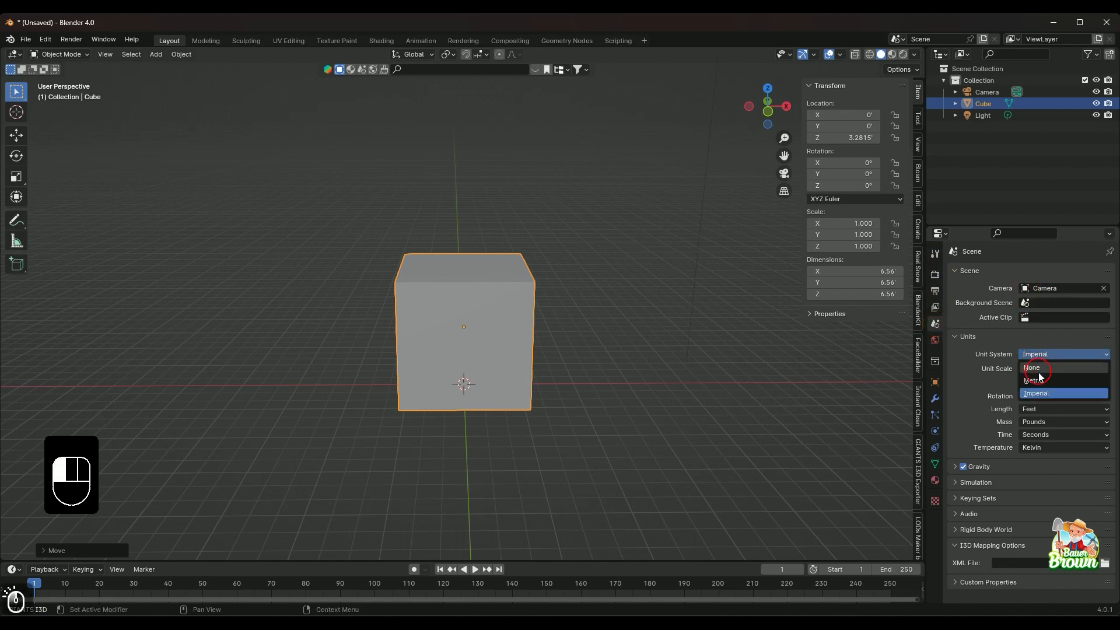
pyautogui.click(1037, 380)
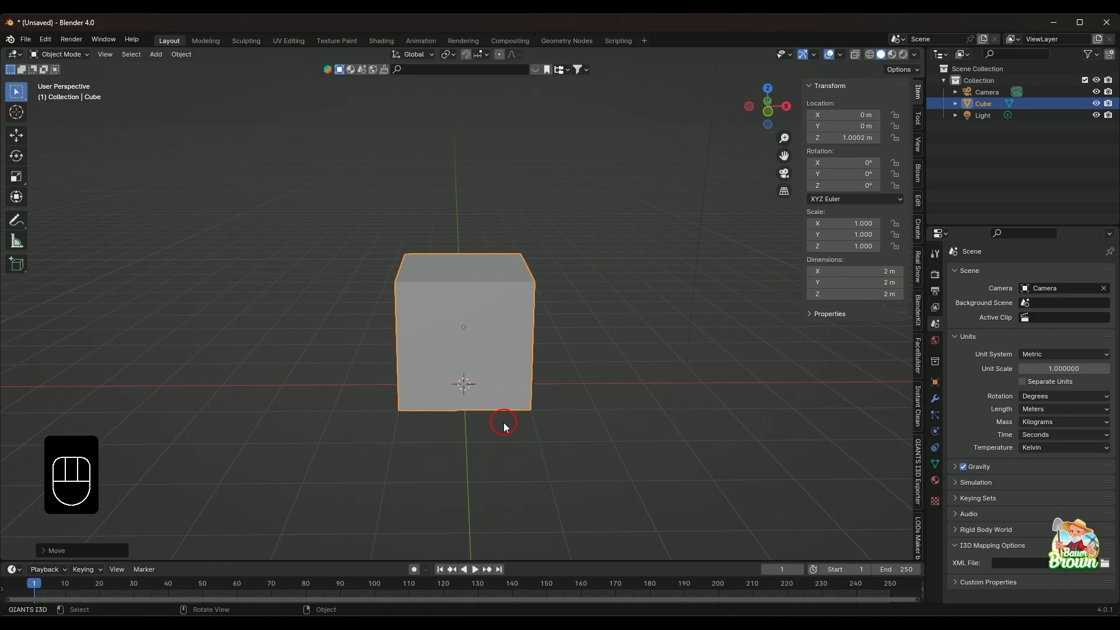
# Try uniformly scaling the cube, cancel that, and set the cube's Z dimension to 8 ft
pyautogui.press('s')
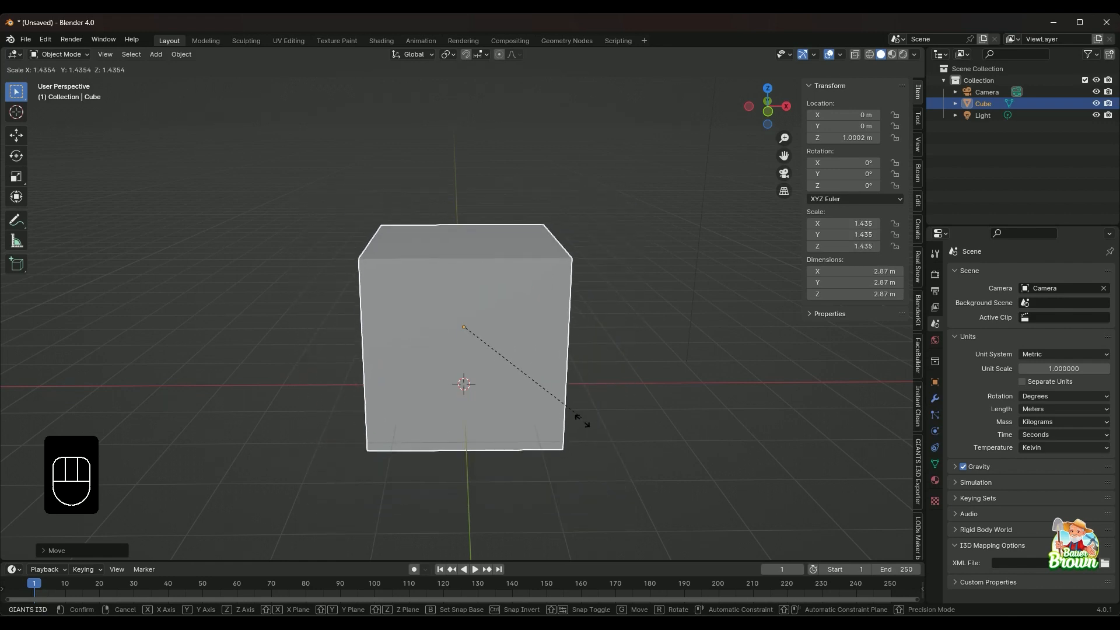
pyautogui.rightClick(625, 506)
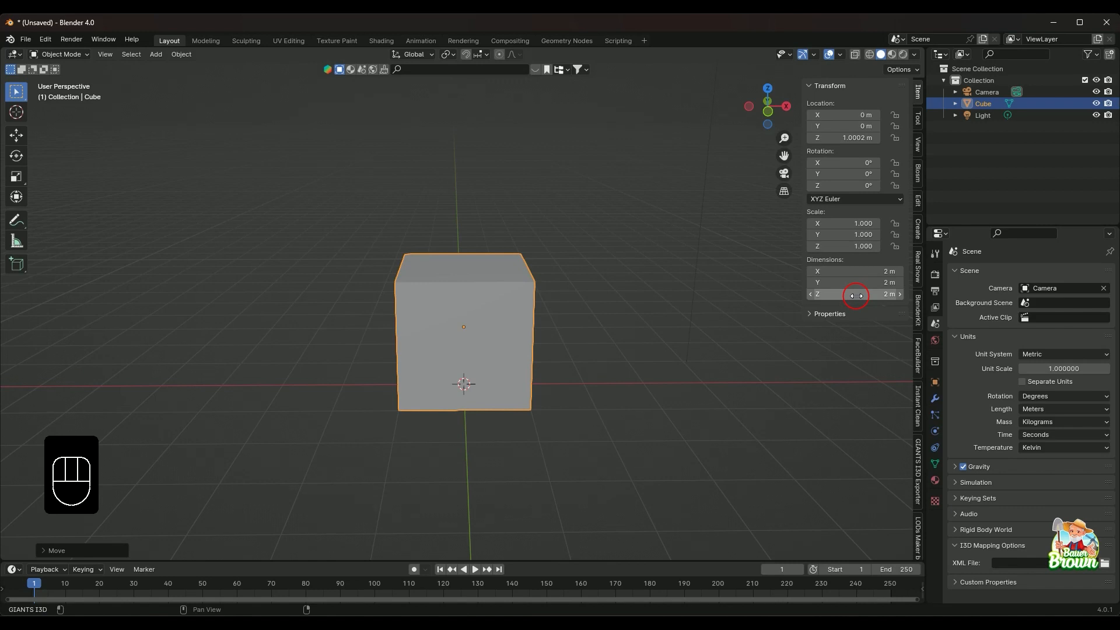
pyautogui.click(856, 295)
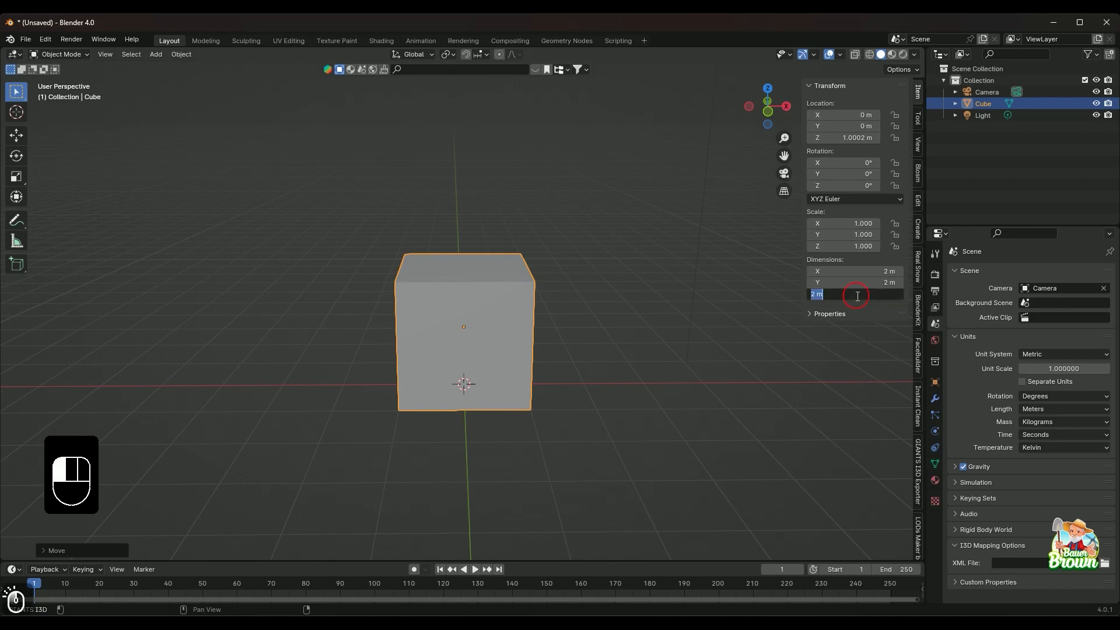
pyautogui.write('8')
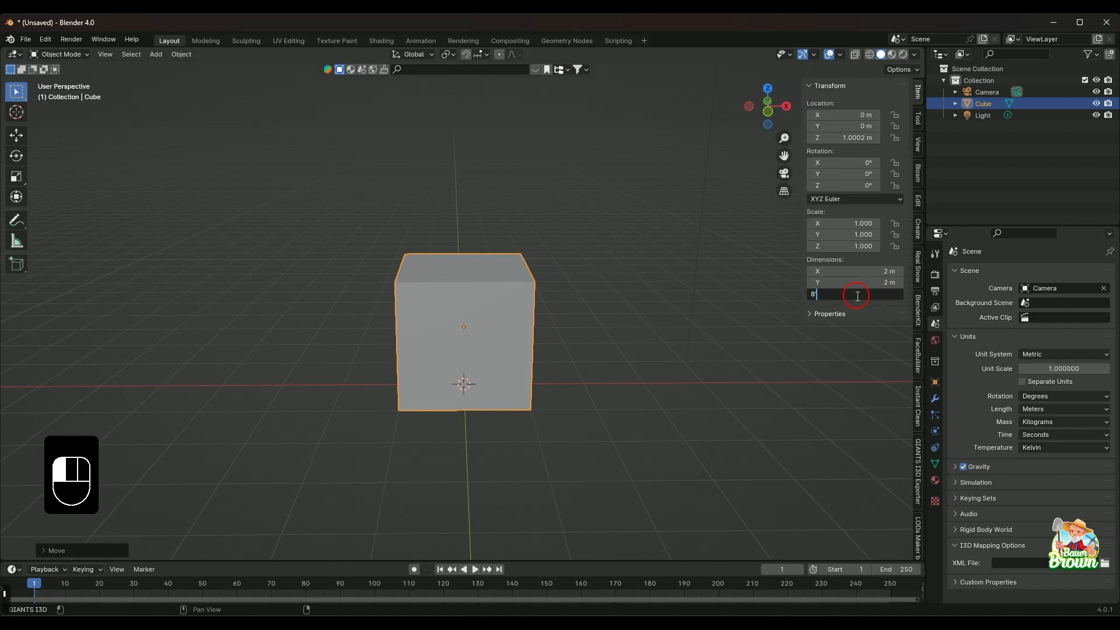
pyautogui.write('ft')
pyautogui.press('Return')
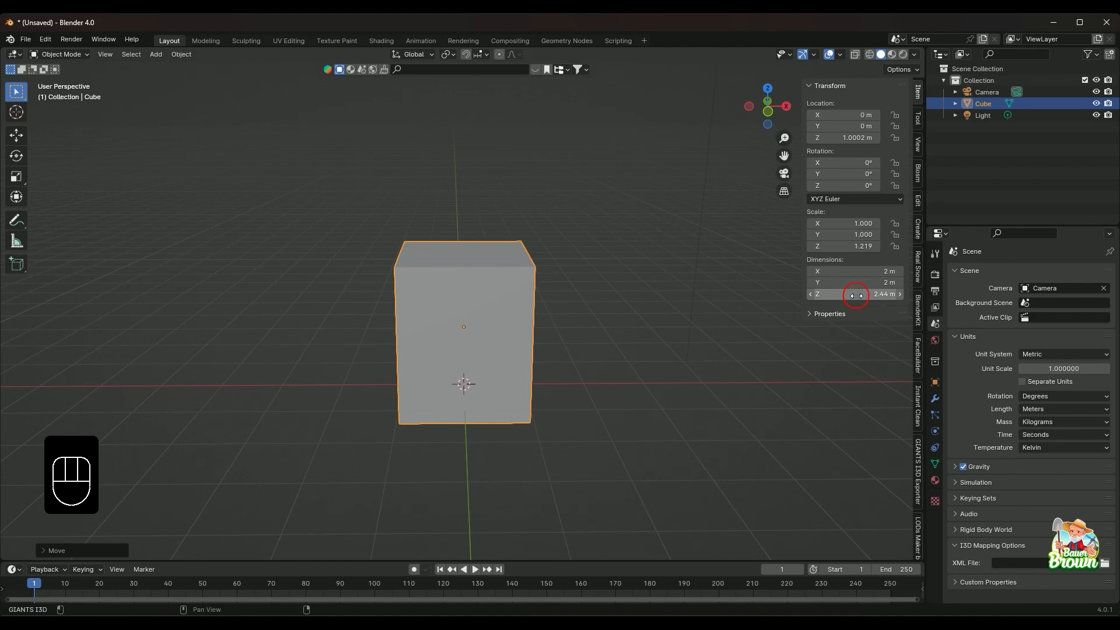
# Switch the scene's unit system to Imperial and set the cube's Z dimension to 8' 6"
pyautogui.click(1067, 355)
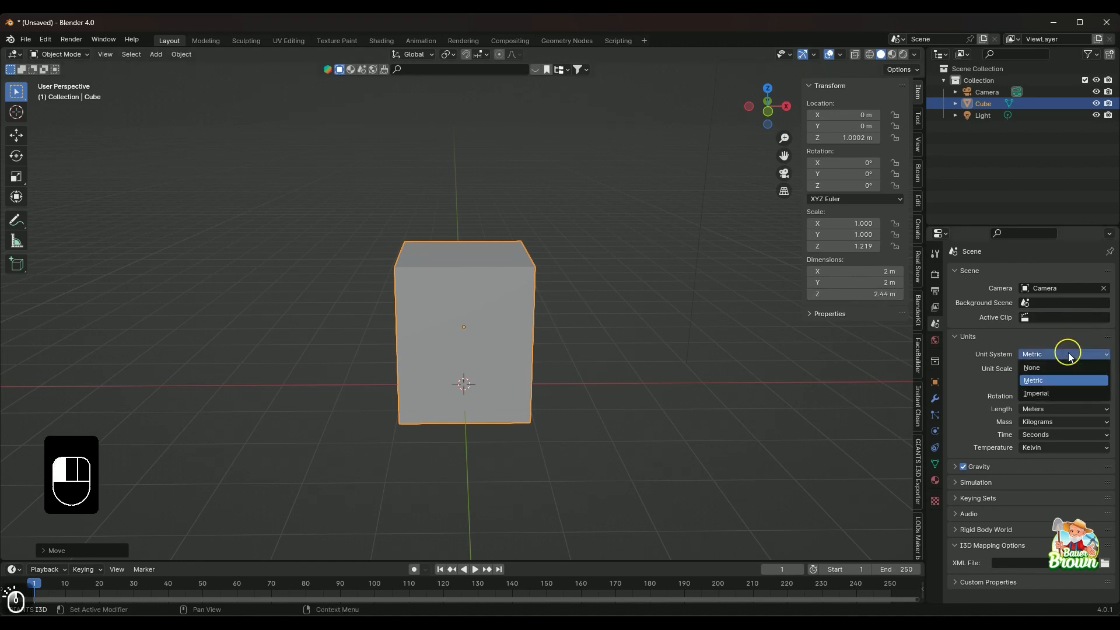
pyautogui.click(1062, 399)
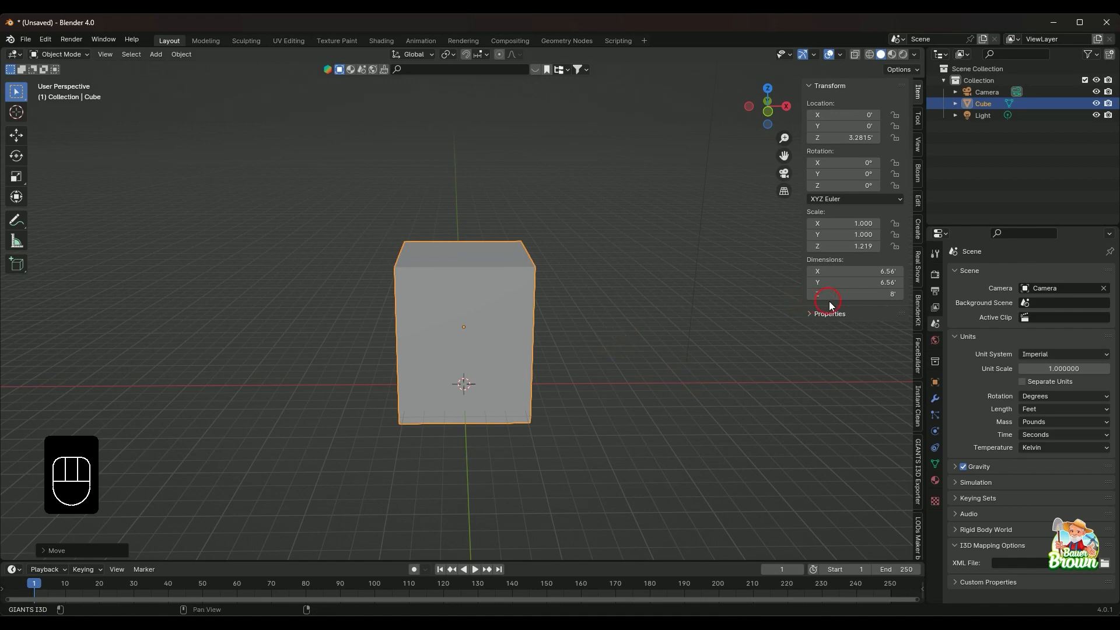
pyautogui.click(860, 294)
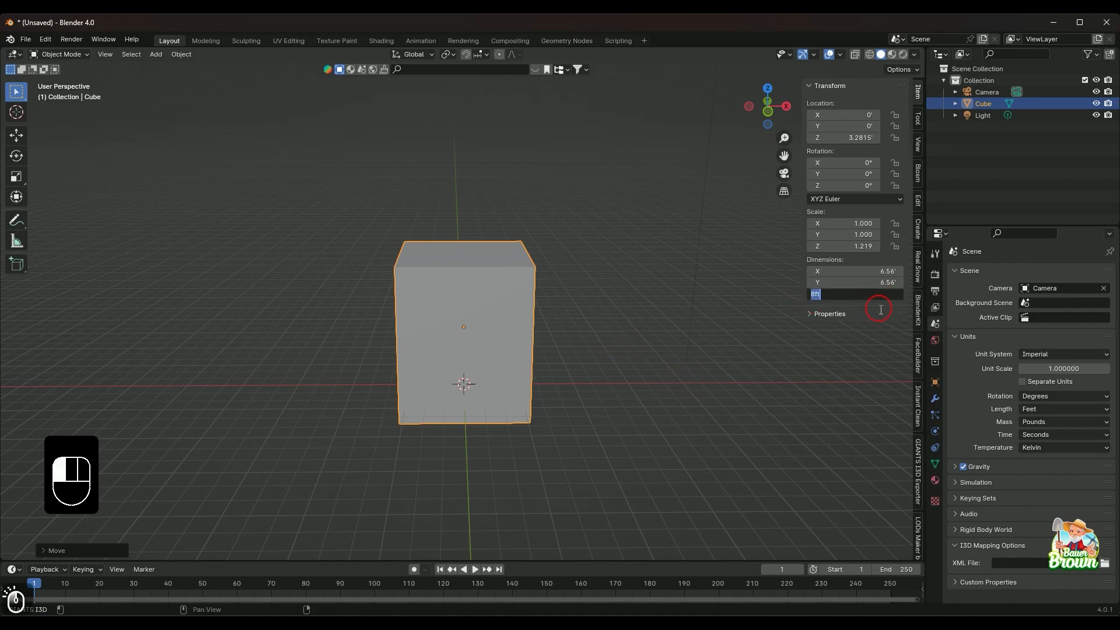
pyautogui.write('8')
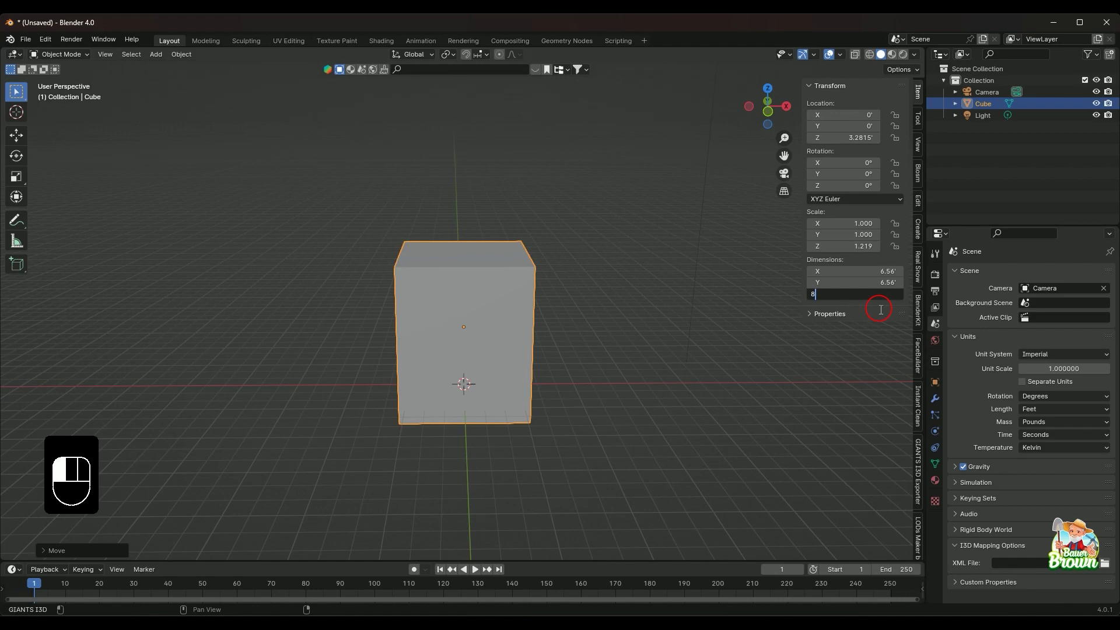
pyautogui.write("' 6")
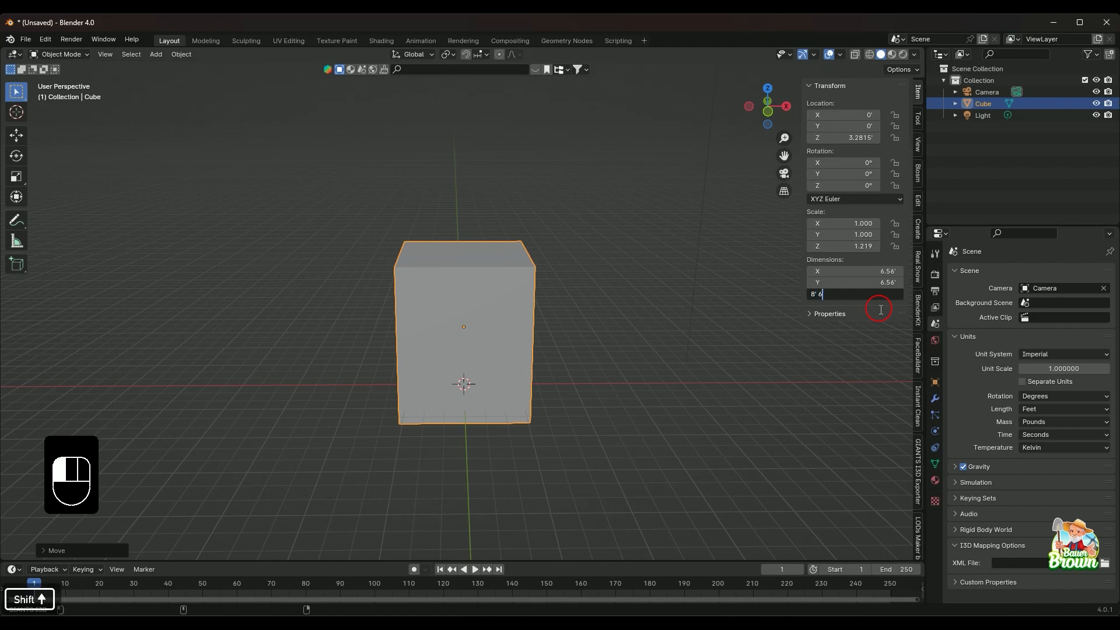
pyautogui.write('"')
pyautogui.press('Return')
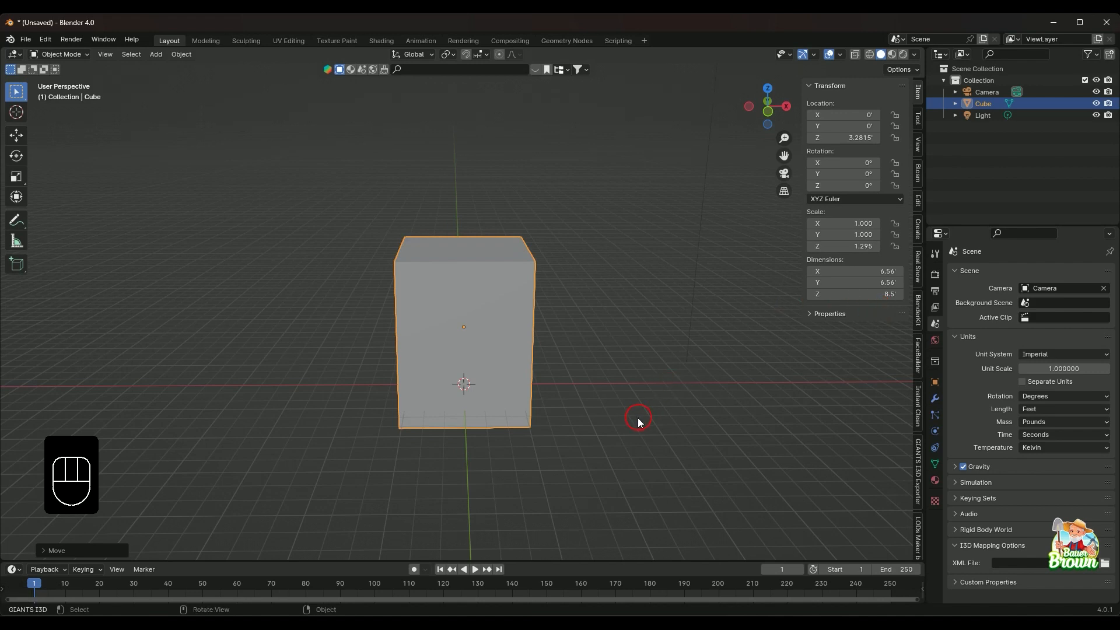
# Undo both changes to the cube's Z dimension and the switch to Imperial units
pyautogui.moveTo(600, 428); pyautogui.dragTo(608, 405, button='middle')
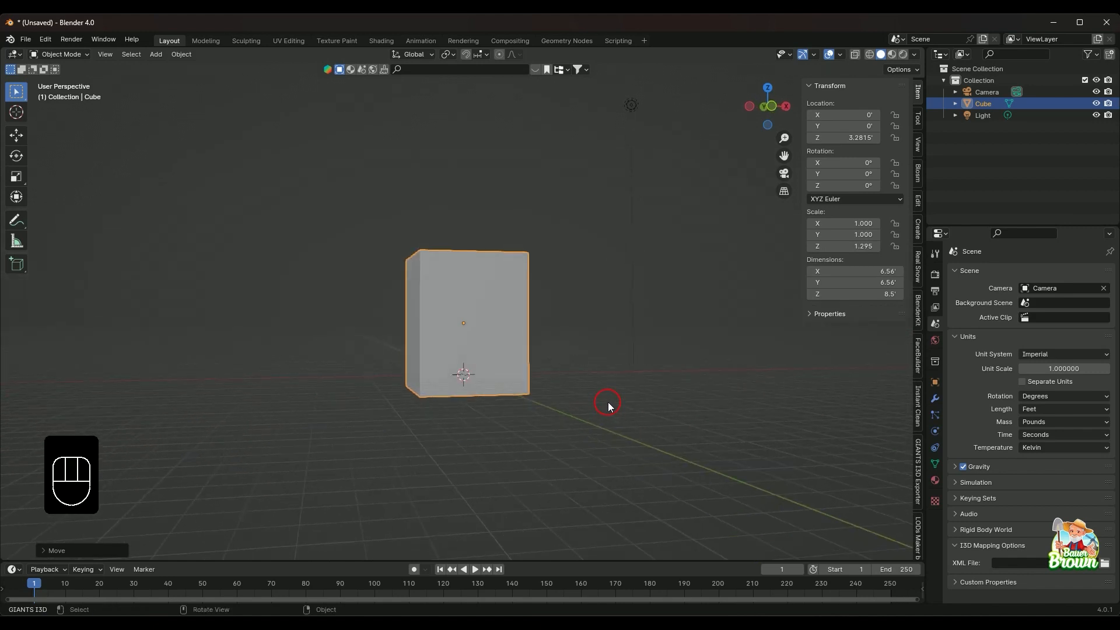
pyautogui.hotkey('ctrl', 'z')
pyautogui.hotkey('ctrl', 'z')
pyautogui.hotkey('ctrl', 'z')
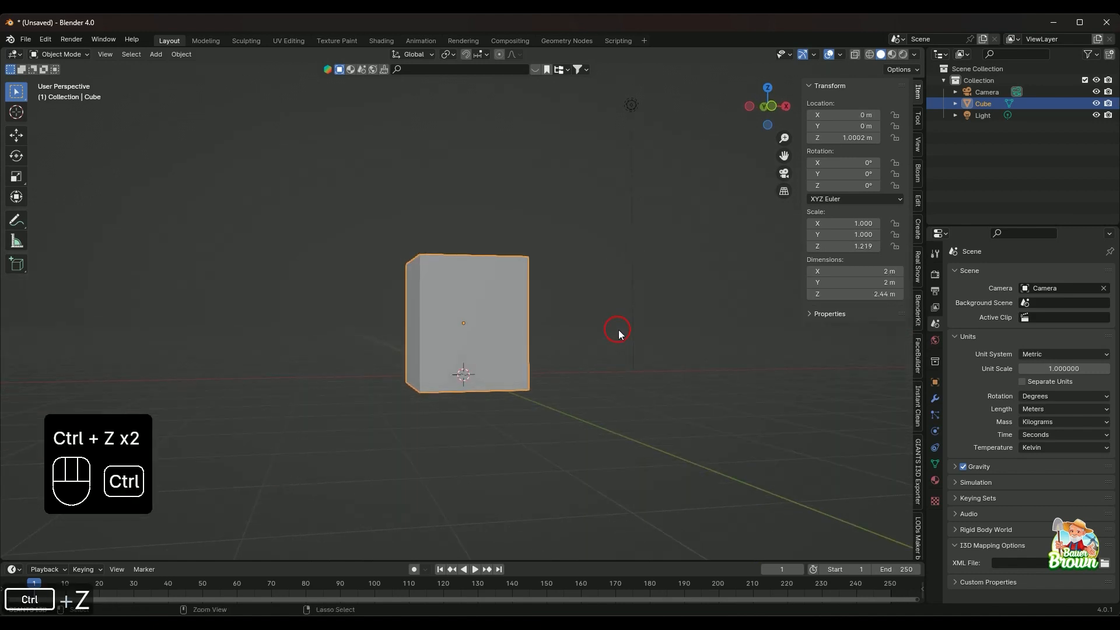
pyautogui.moveTo(618, 319); pyautogui.dragTo(596, 375, button='middle')
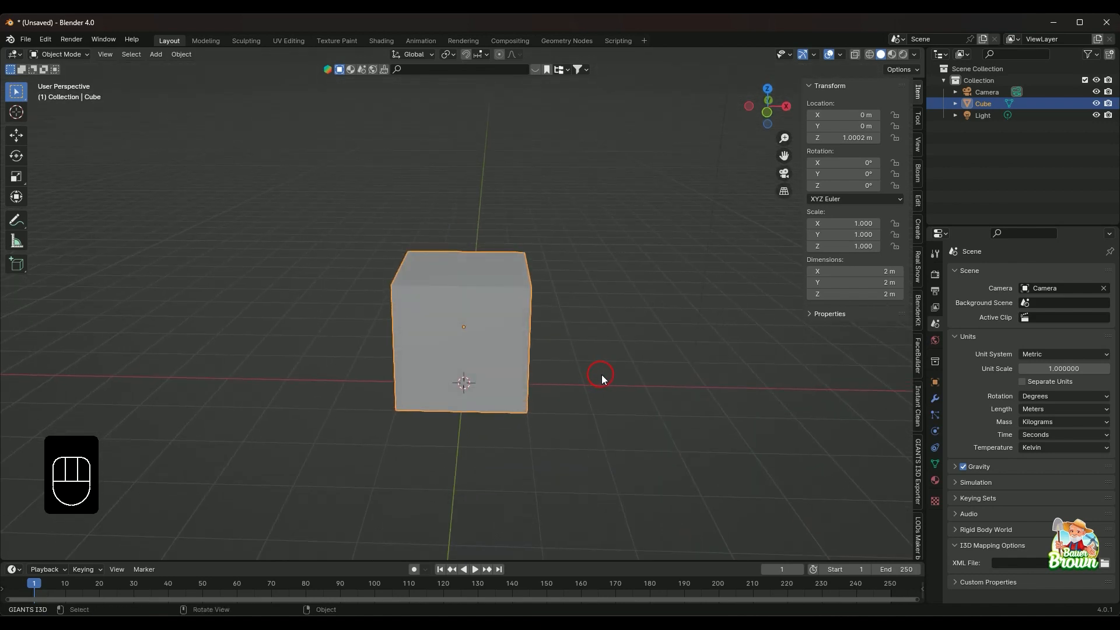
# Move the cube freely in perspective view, first along positive X, finishing near the origin at about X -0.064 m, Y -0.115 m, Z 0.561 m
pyautogui.scroll(-2, 601, 371)
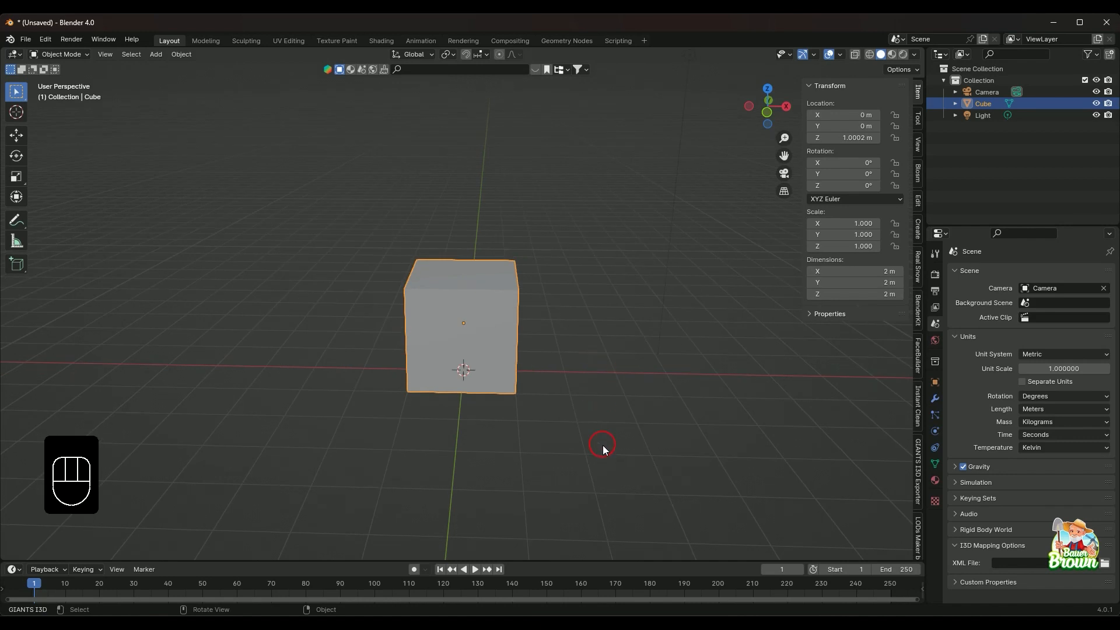
pyautogui.scroll(3, 603, 446)
pyautogui.moveTo(603, 446); pyautogui.dragTo(622, 432, button='middle')
pyautogui.scroll(-2, 615, 415)
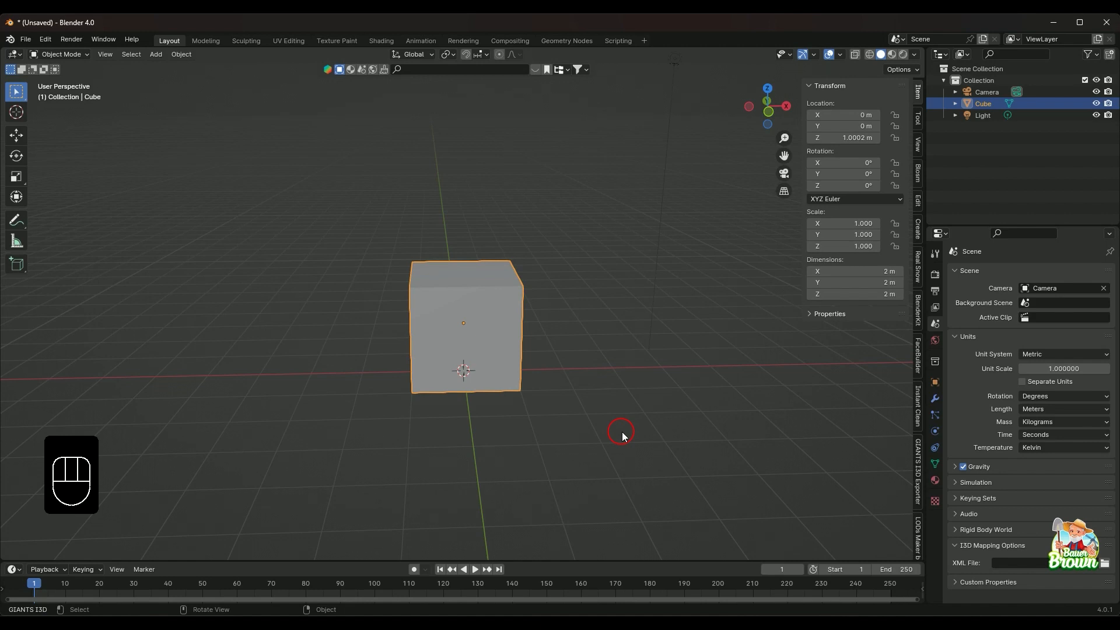
pyautogui.moveTo(658, 386)
pyautogui.mouseDown(button='middle')
pyautogui.moveTo(624, 401)
pyautogui.moveTo(636, 383)
pyautogui.mouseUp(button='middle')
pyautogui.press('g')
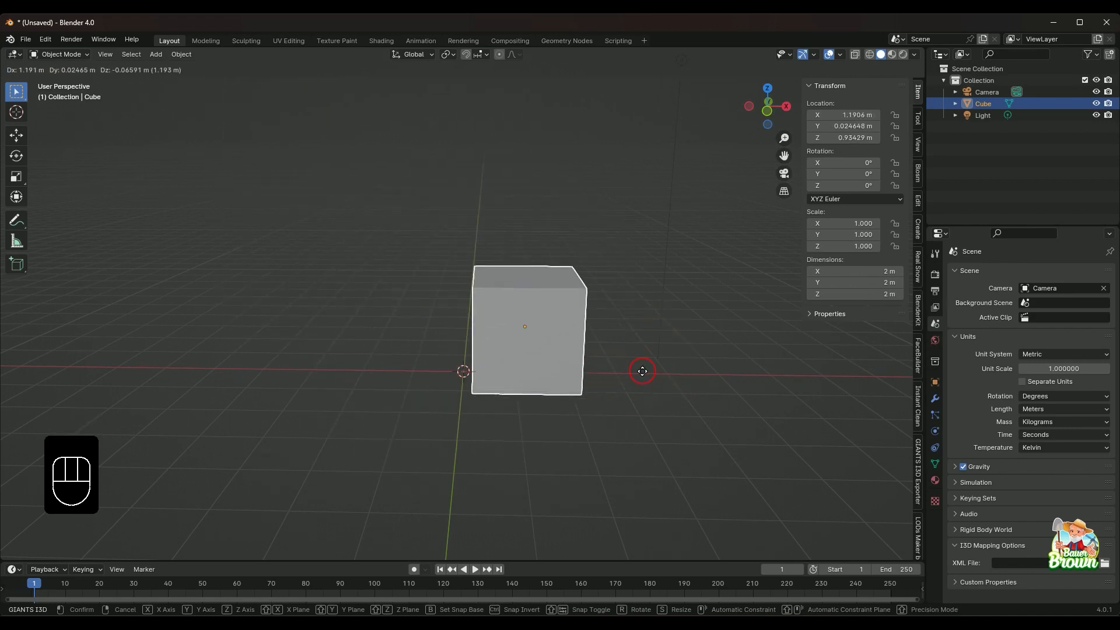
pyautogui.click(610, 374)
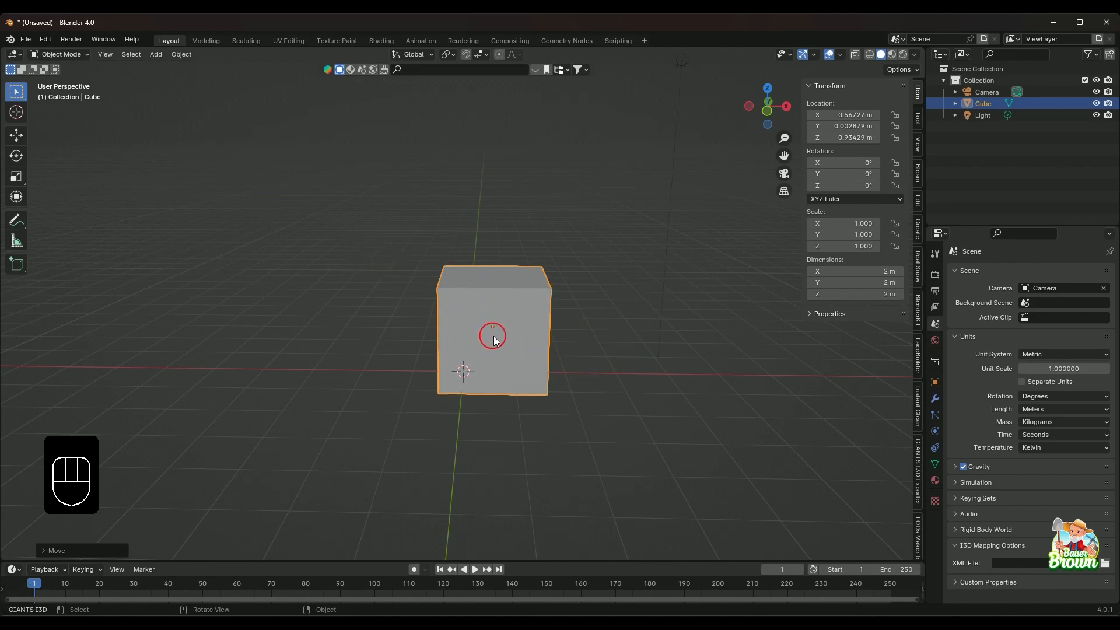
pyautogui.press('g')
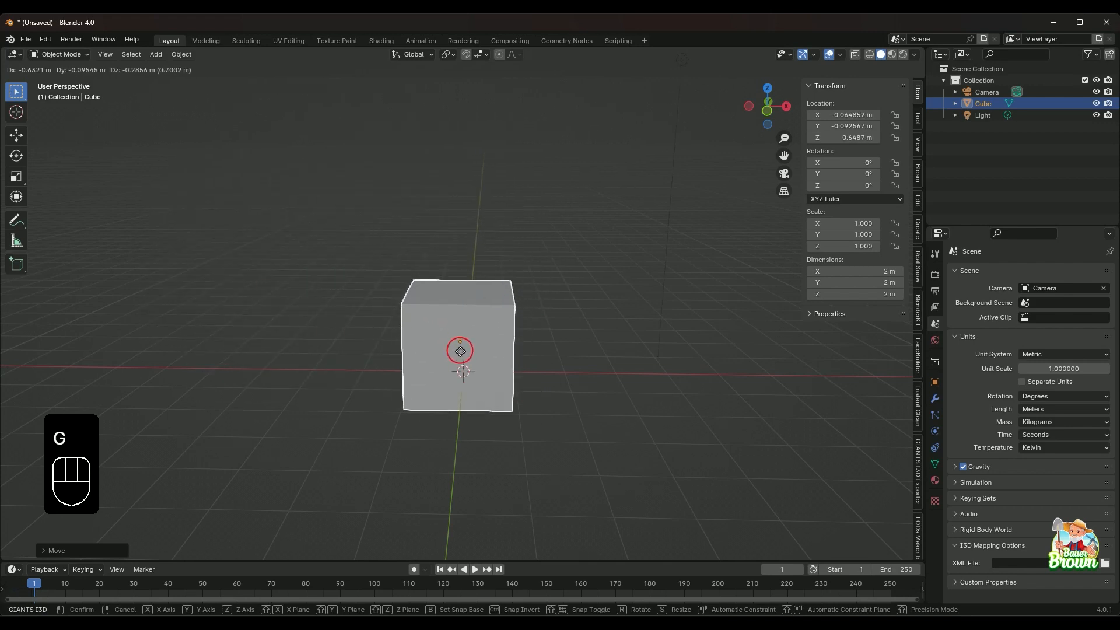
pyautogui.click(459, 353)
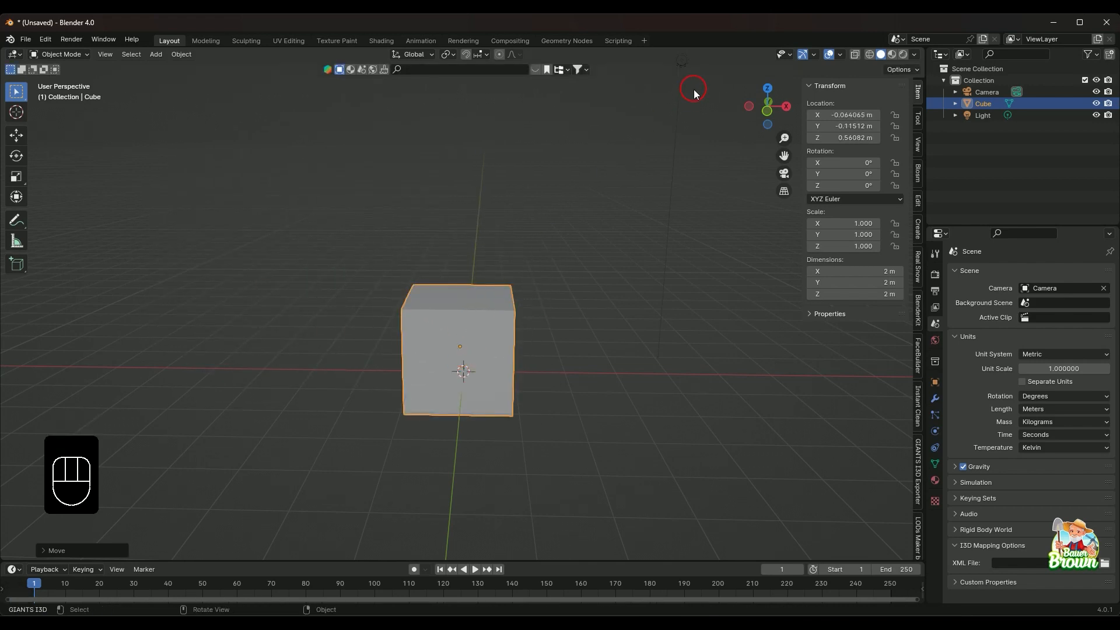
# Try a free move of the cube to about X -3.35 m, undo it, and cancel a second free move
pyautogui.press('g')
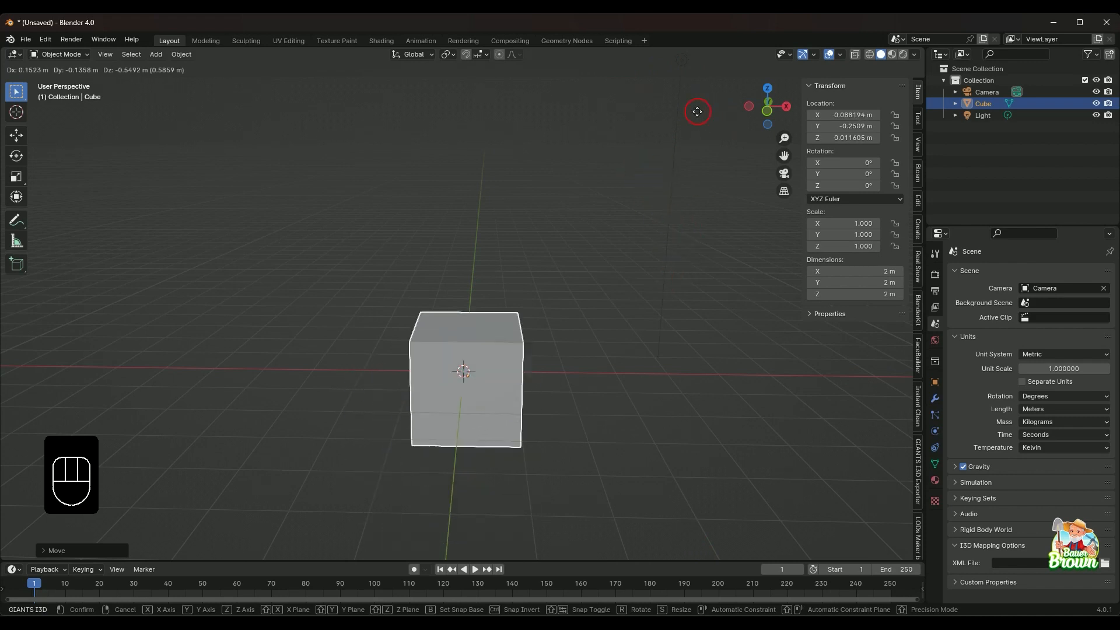
pyautogui.click(525, 118)
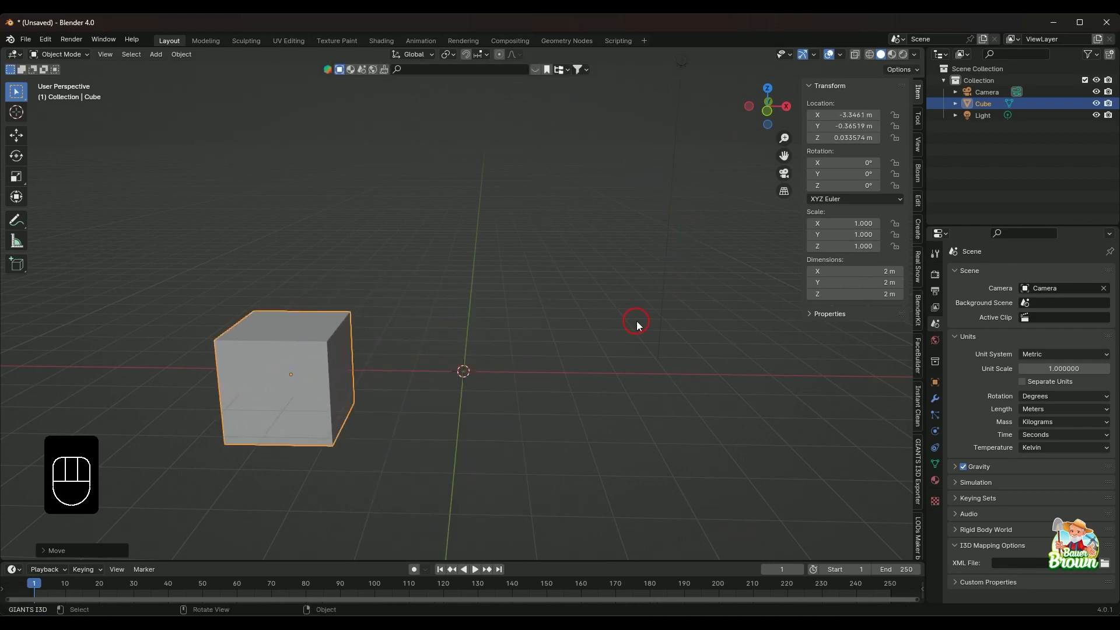
pyautogui.hotkey('ctrl', 'z')
pyautogui.press('g')
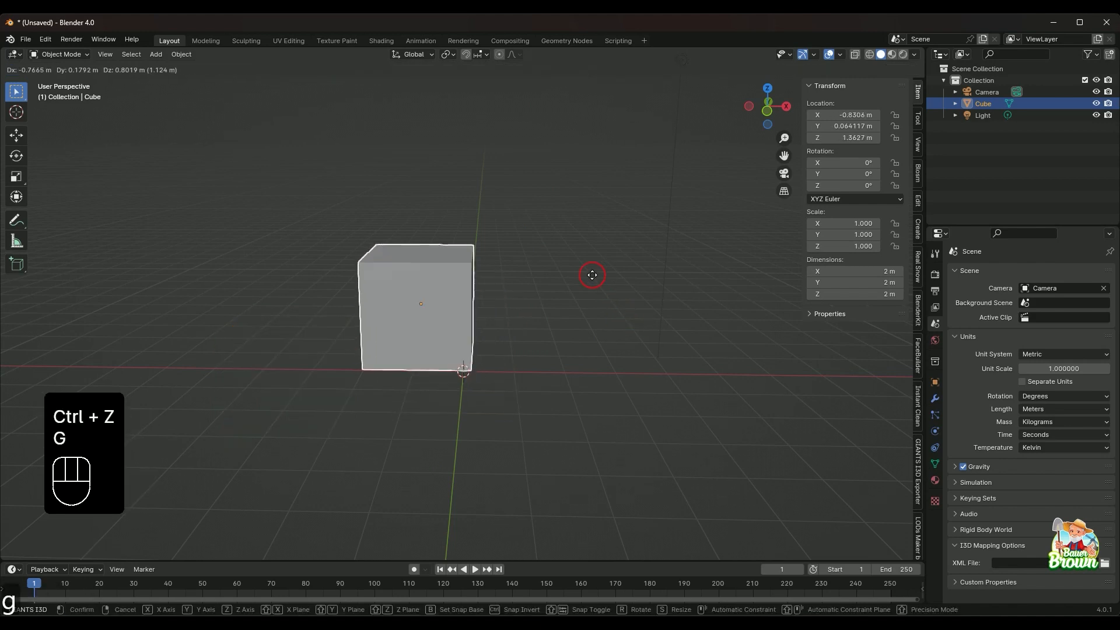
pyautogui.rightClick(636, 183)
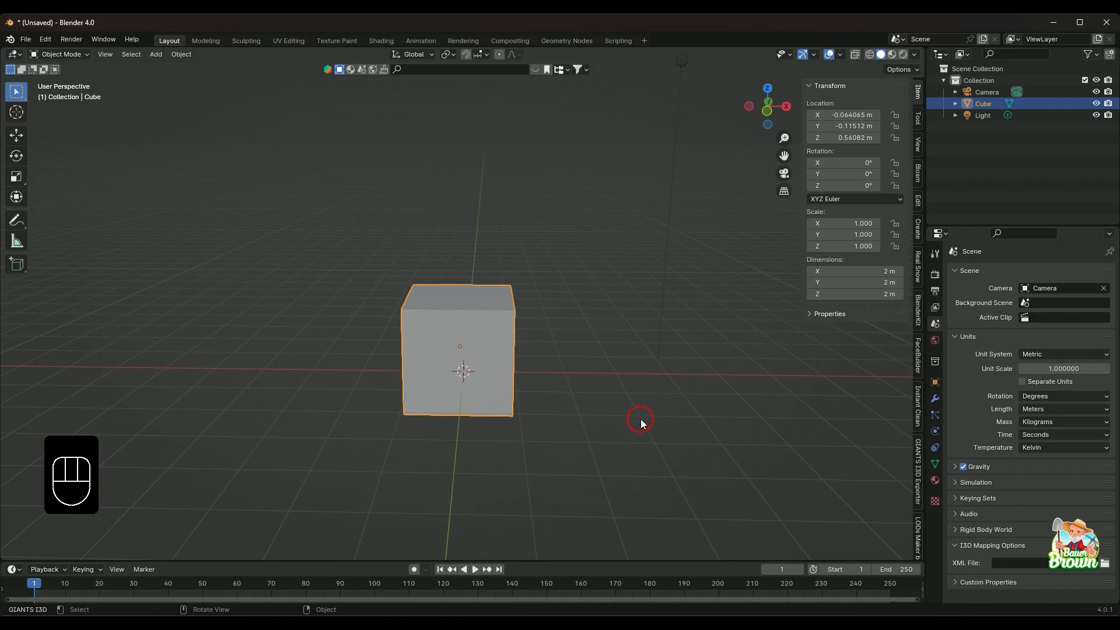
# Try moving the cube constrained to the global X, Y and Z axes in turn, and cancel the move
pyautogui.moveTo(603, 401)
pyautogui.mouseDown(button='middle')
pyautogui.moveTo(612, 418)
pyautogui.moveTo(612, 400)
pyautogui.moveTo(614, 430)
pyautogui.moveTo(610, 397)
pyautogui.mouseUp(button='middle')
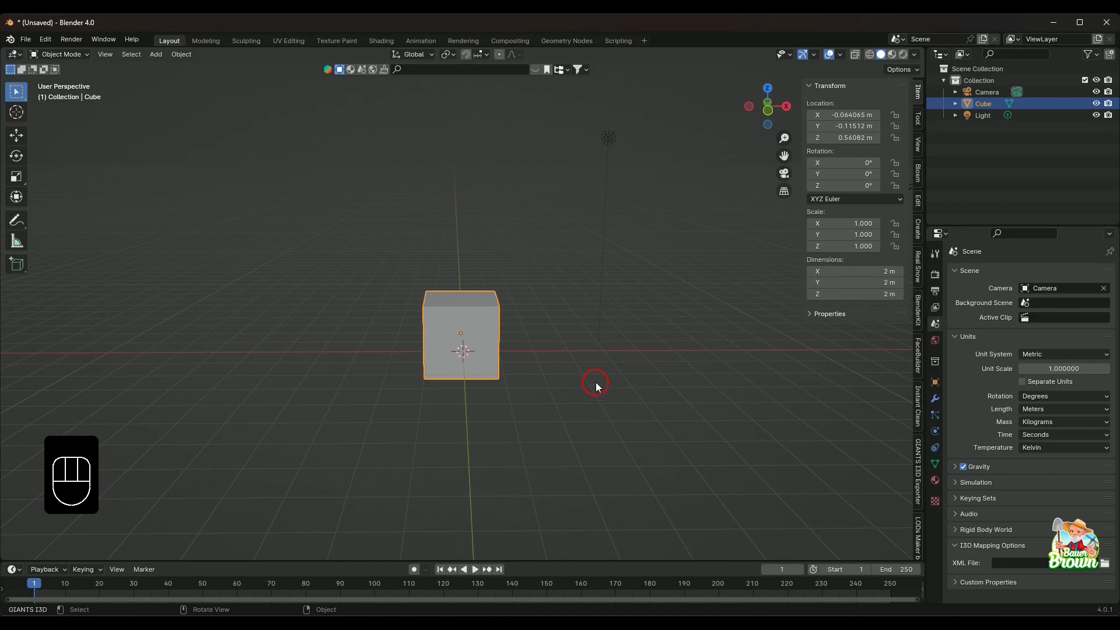
pyautogui.press('g')
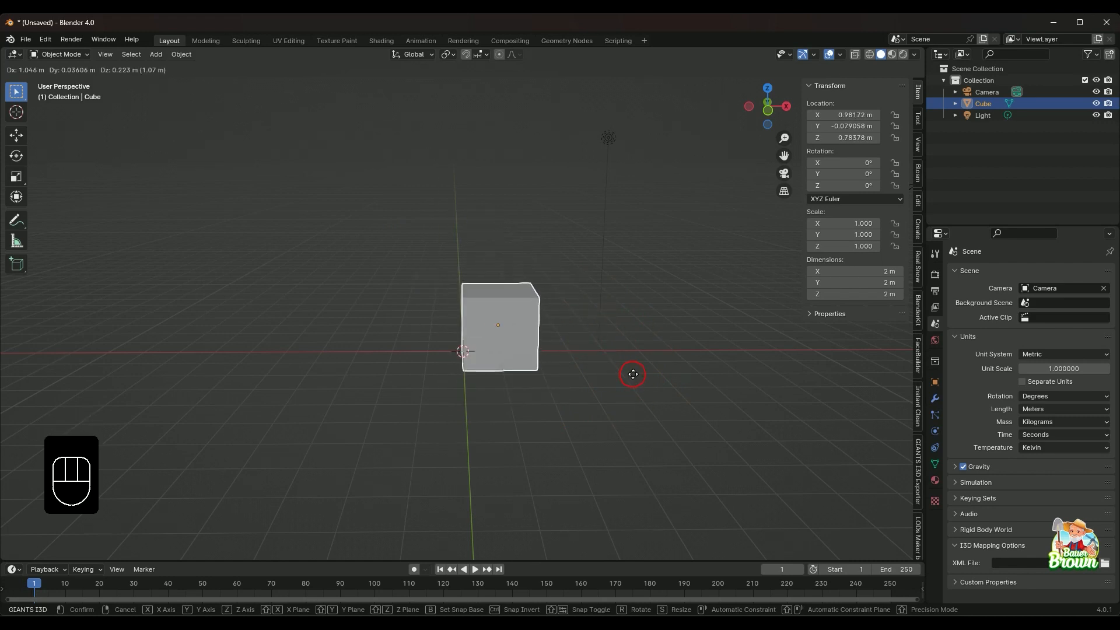
pyautogui.press('x')
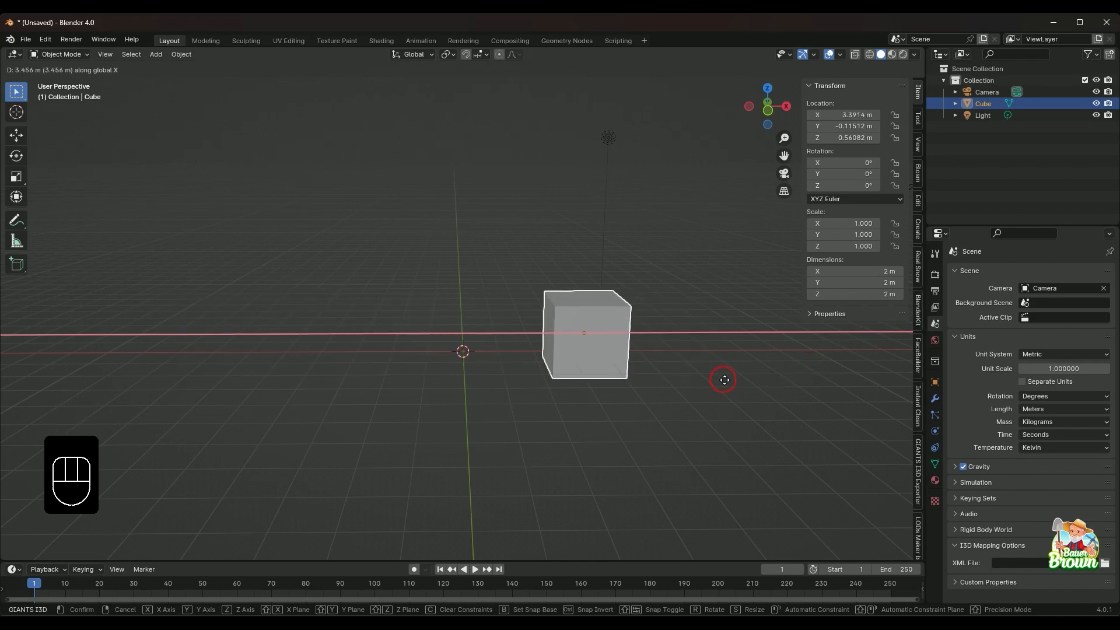
pyautogui.press('y')
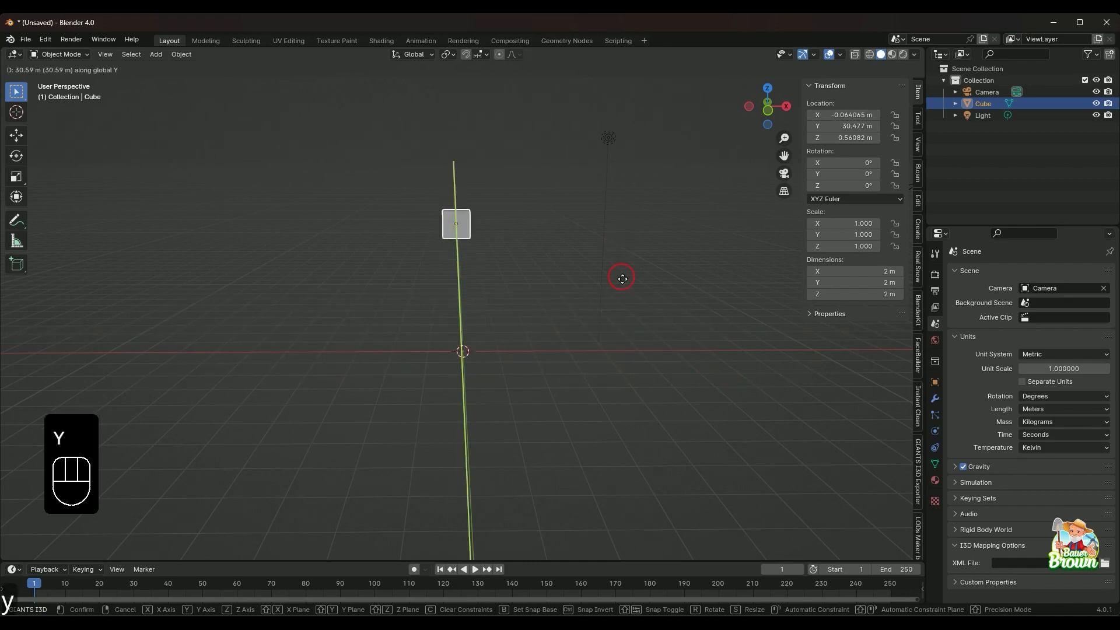
pyautogui.press('z')
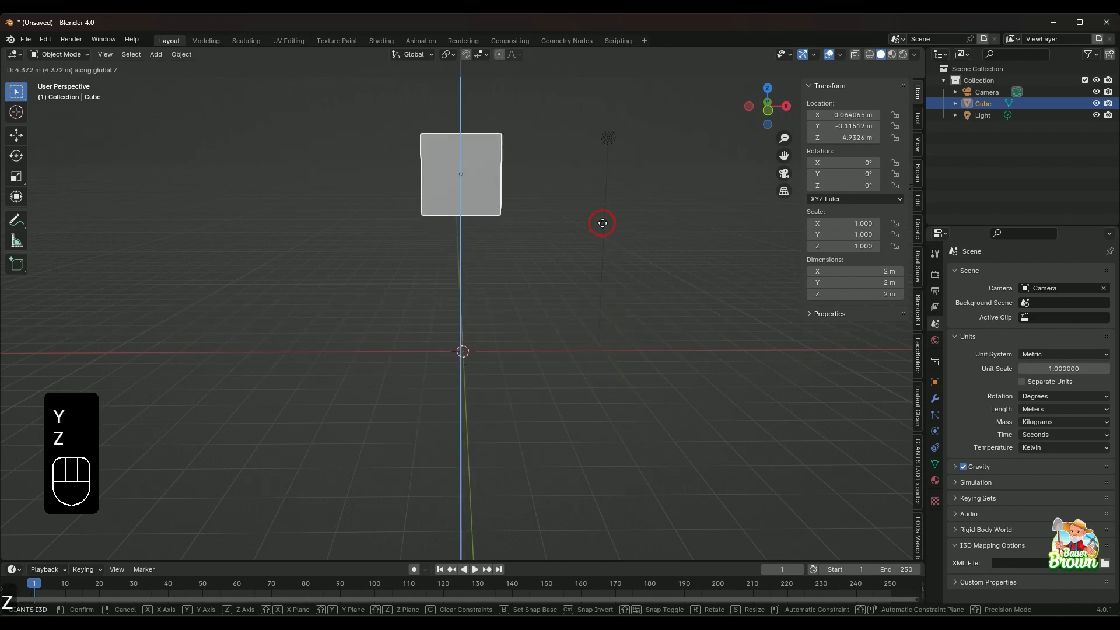
pyautogui.rightClick(663, 414)
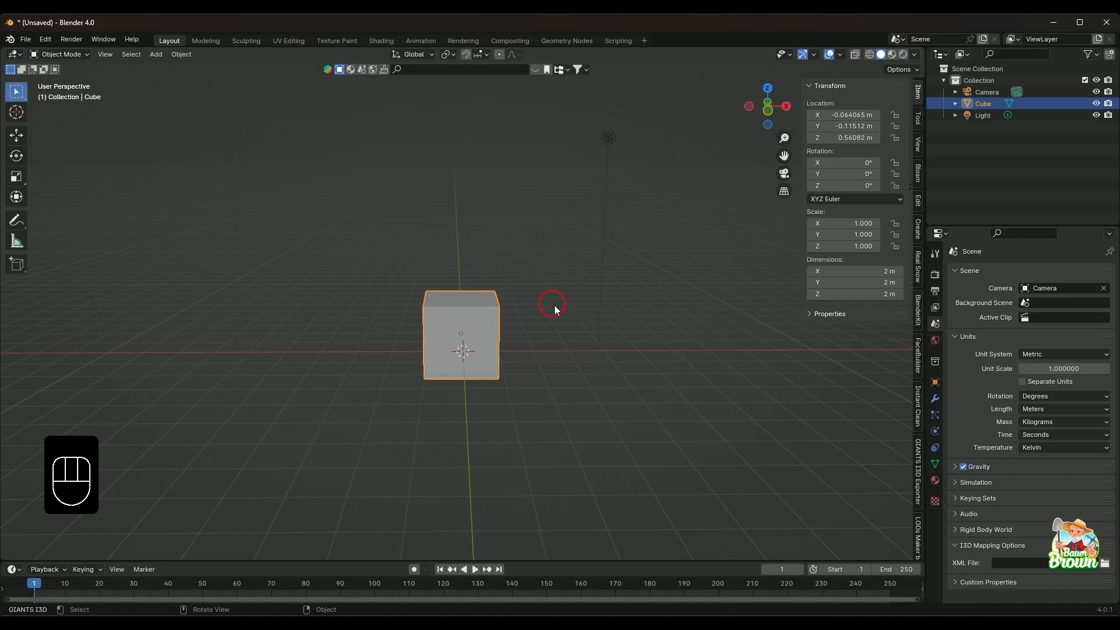
# Switch to the top orthographic view and set the scene's unit system to Imperial
pyautogui.moveTo(554, 306); pyautogui.dragTo(572, 397, button='middle')
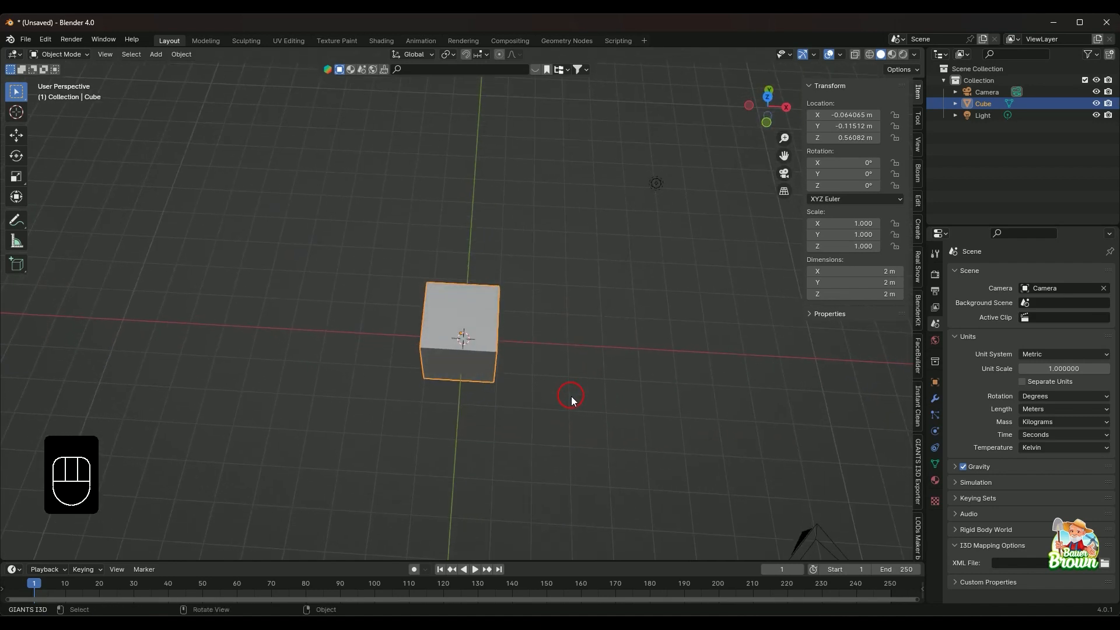
pyautogui.press('KP_7')
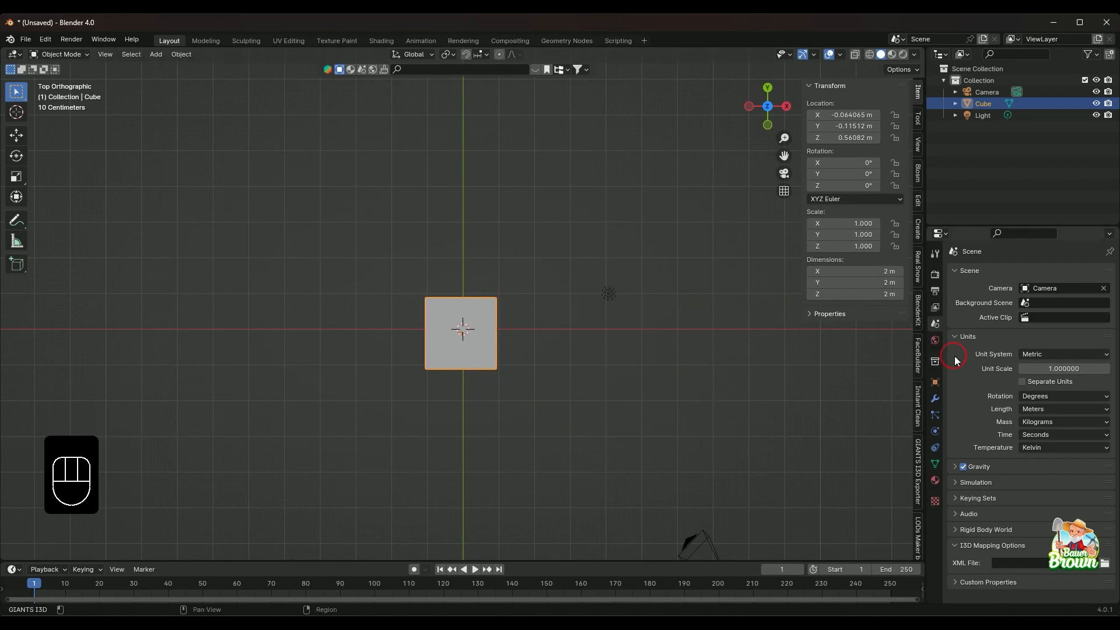
pyautogui.click(1091, 354)
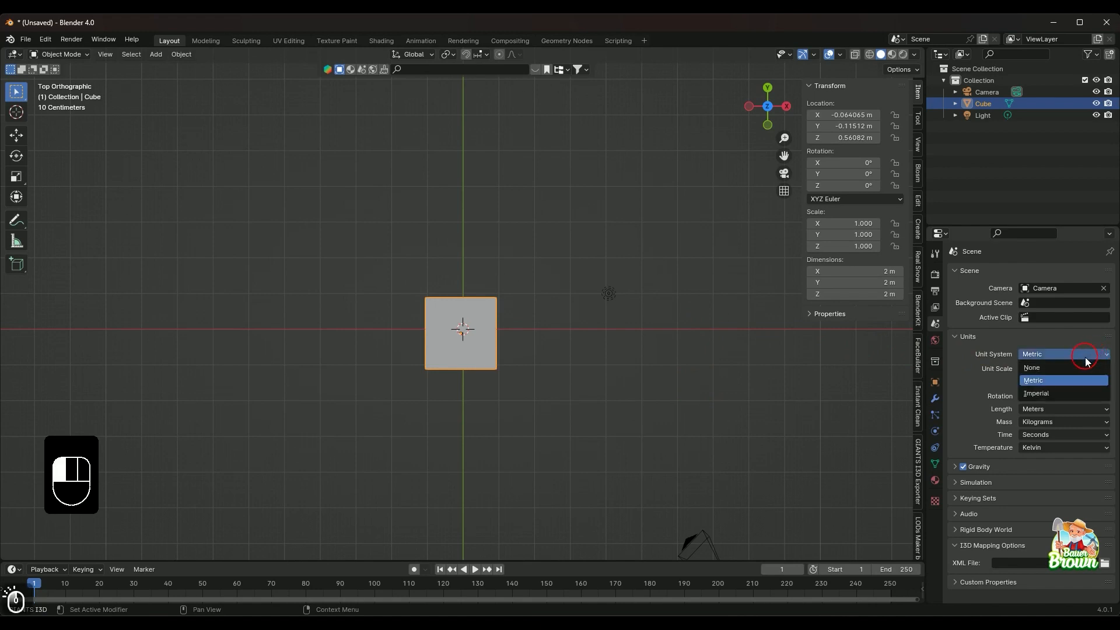
pyautogui.click(1079, 393)
pyautogui.scroll(2, 640, 426)
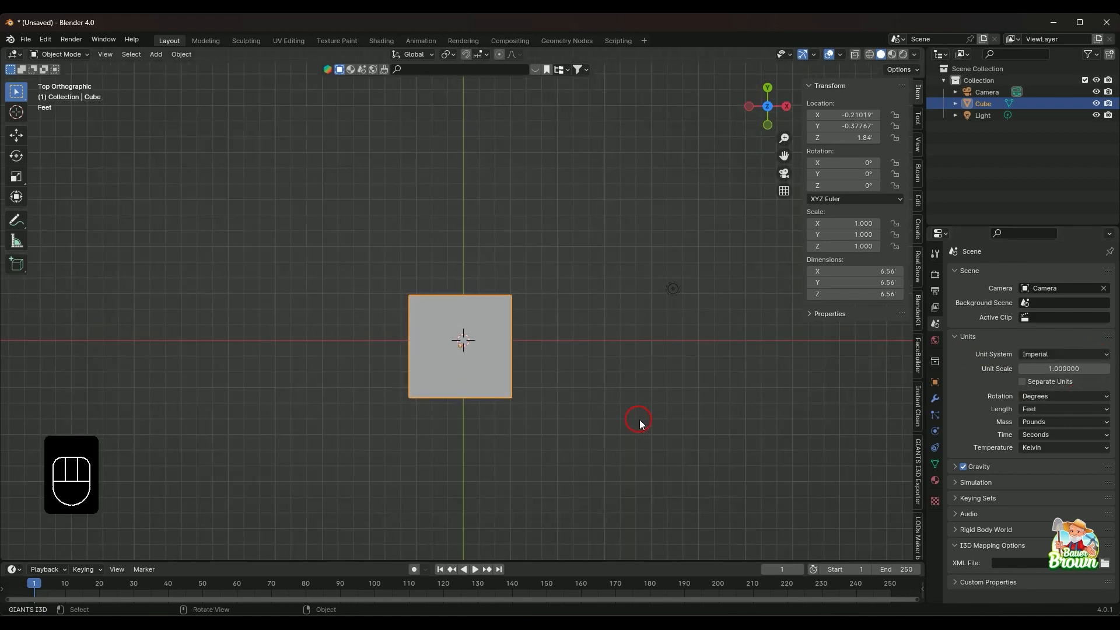
pyautogui.scroll(-1, 641, 419)
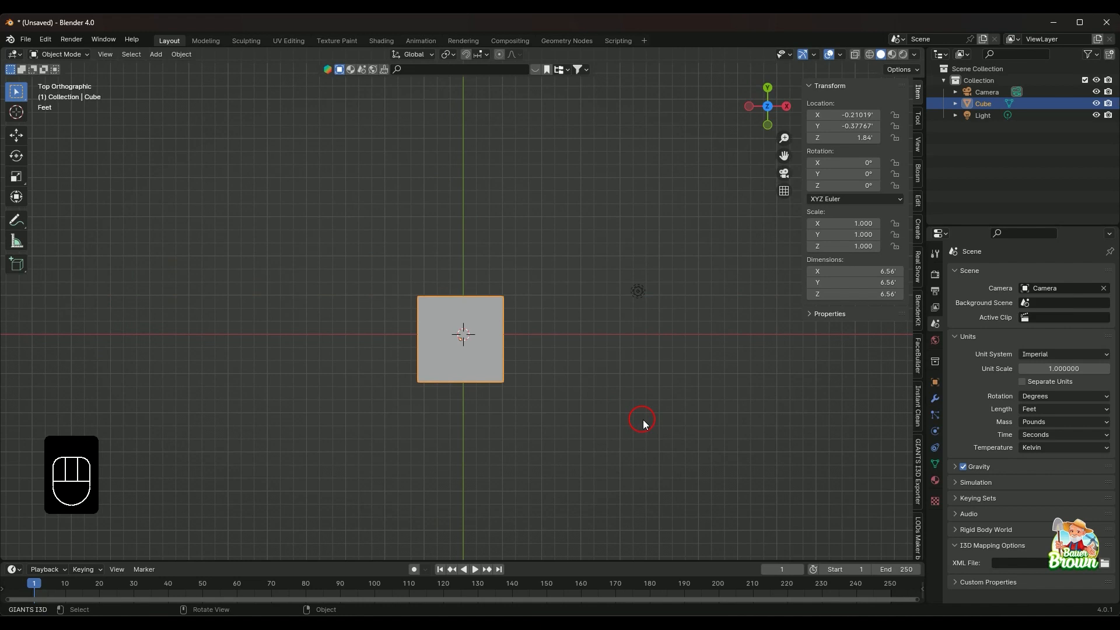
# Move the cube exactly 6 feet along the global X axis
pyautogui.press('g')
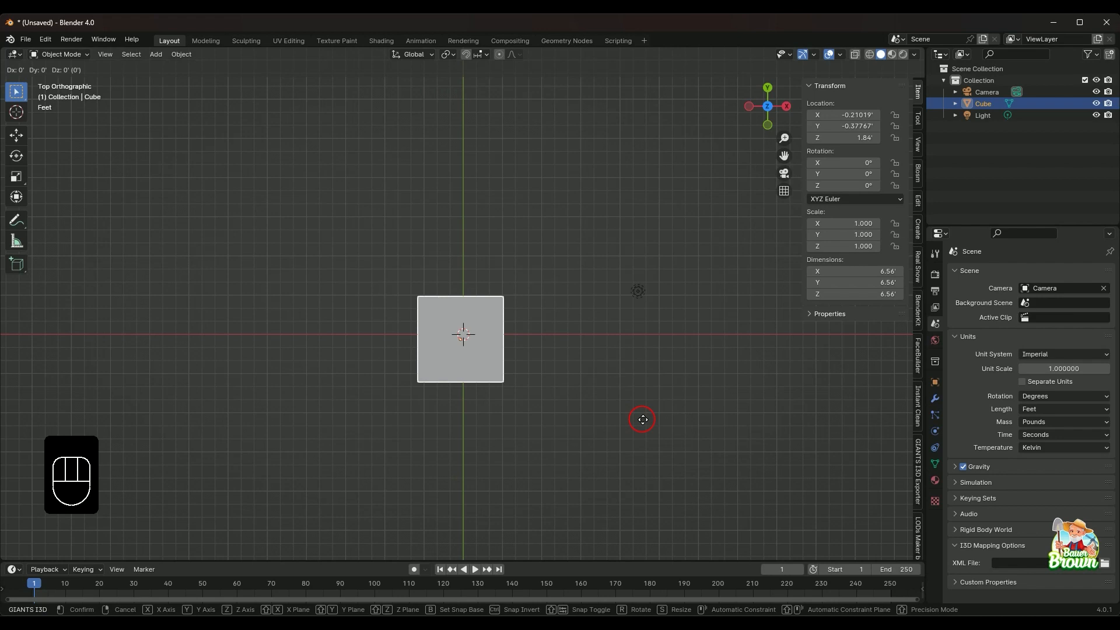
pyautogui.press('x')
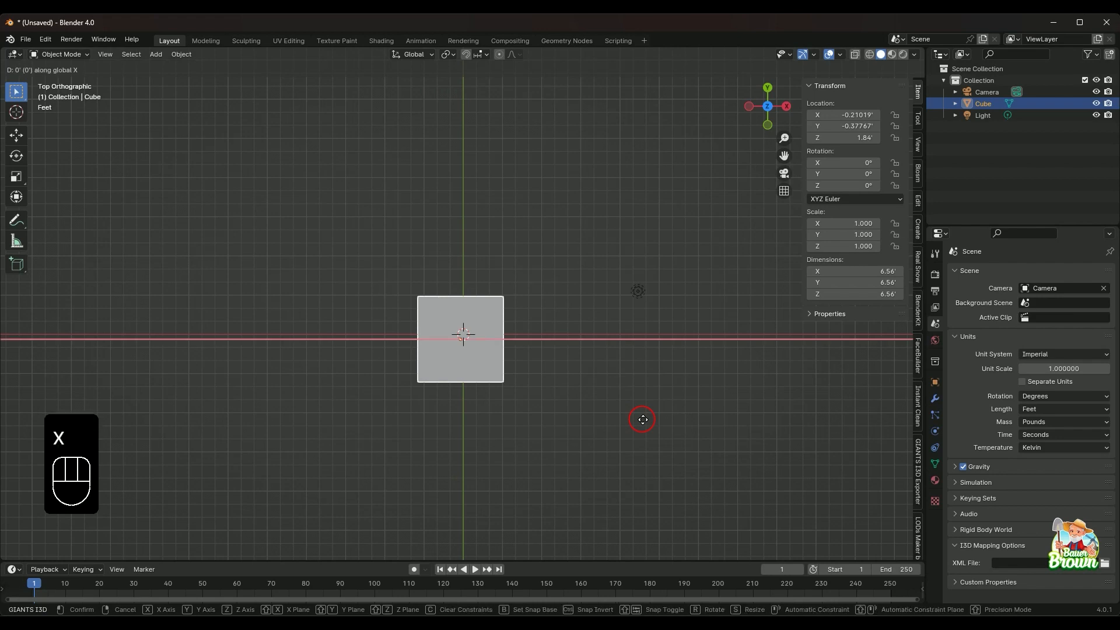
pyautogui.press('KP_6')
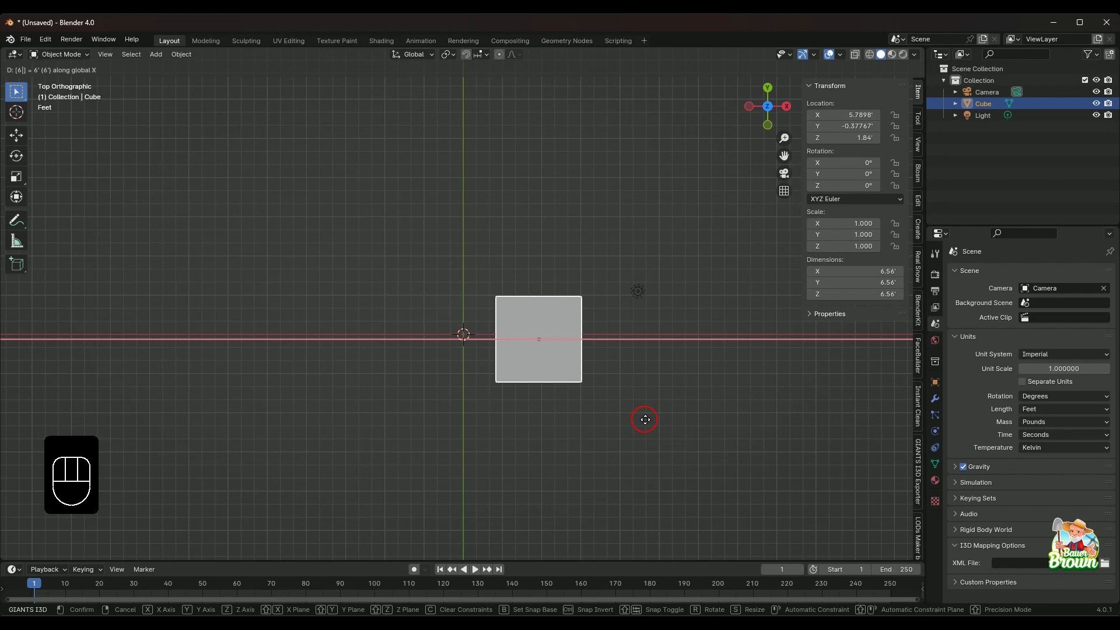
pyautogui.press('KP_Enter')
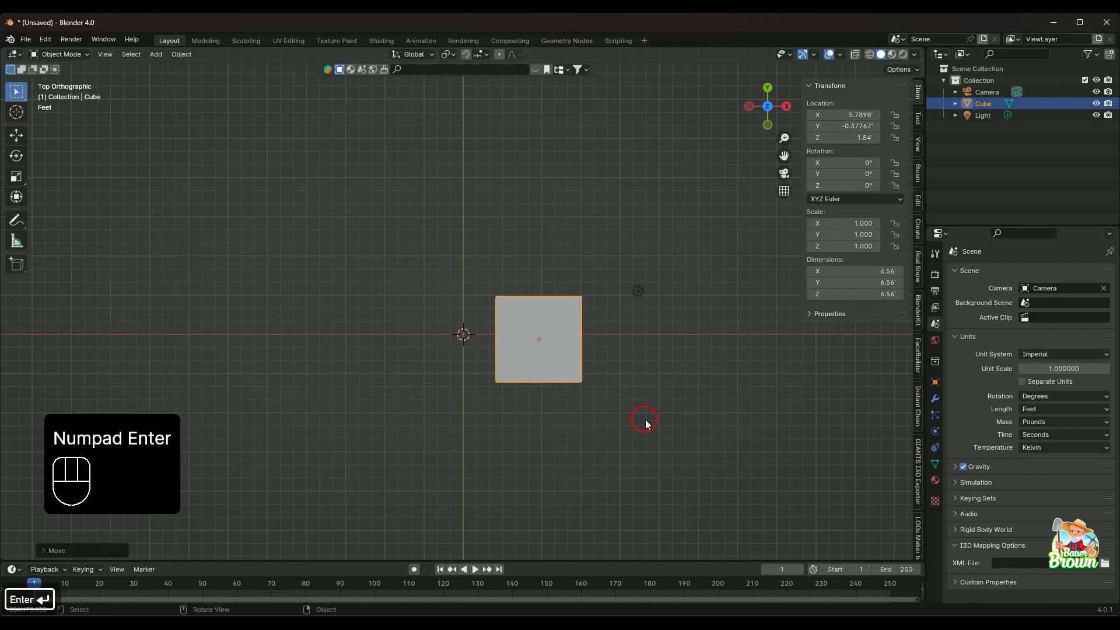
# Move the cube exactly -6 feet along the global X axis
pyautogui.press('g')
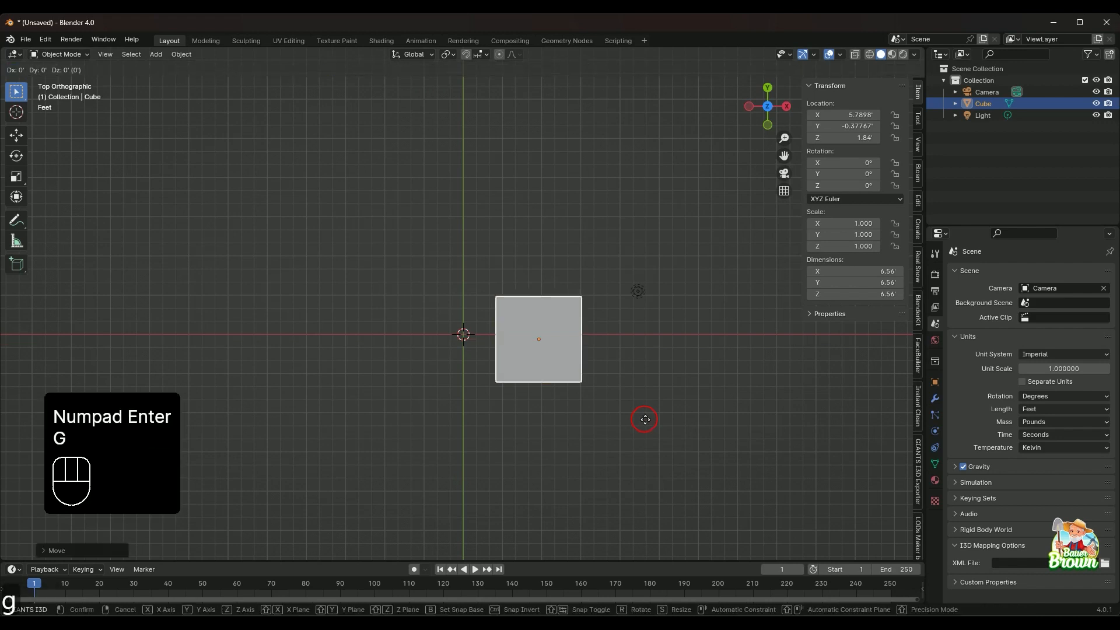
pyautogui.press('x')
pyautogui.press('KP_Subtract')
pyautogui.press('KP_6')
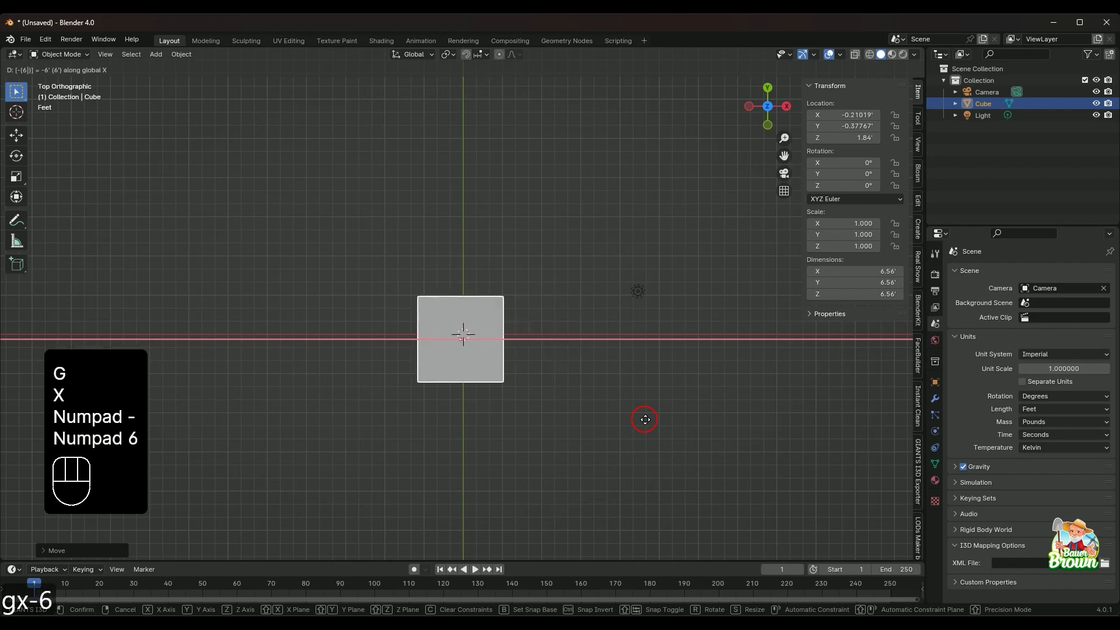
pyautogui.press('KP_Enter')
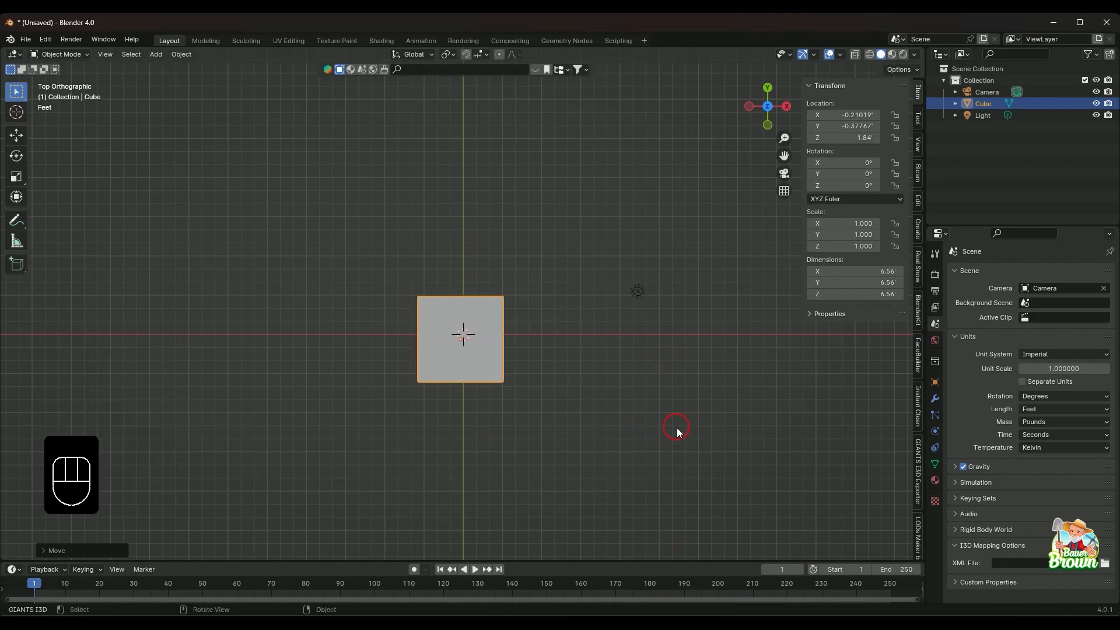
# Examine the cube in perspective from above, from the sides and from below, checking its position relative to the grid floor
pyautogui.moveTo(632, 435); pyautogui.dragTo(607, 385, button='middle')
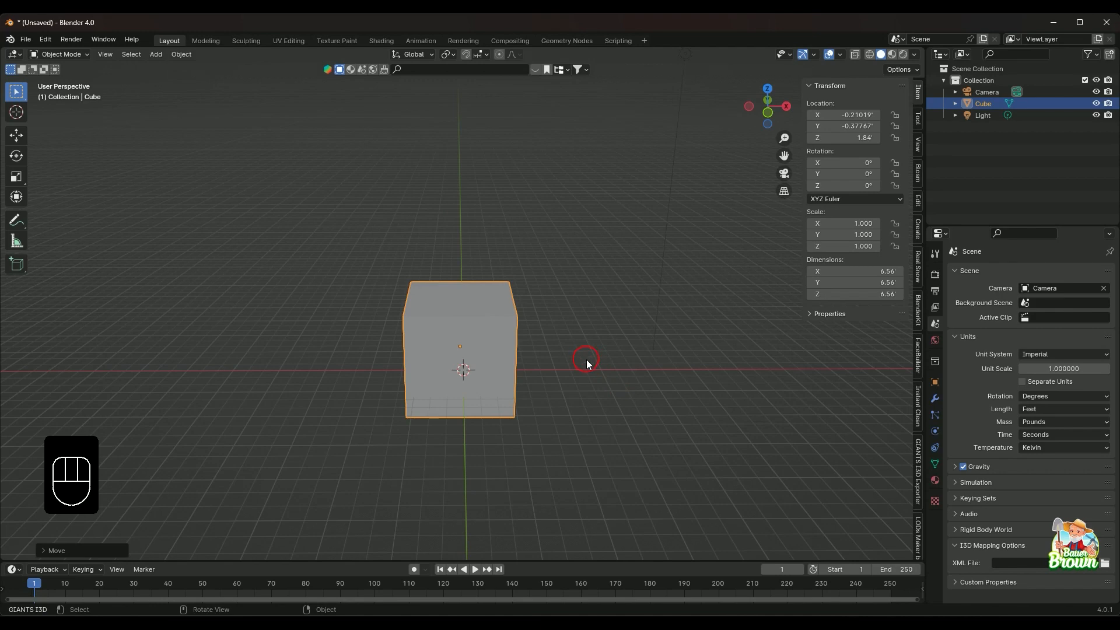
pyautogui.moveTo(587, 408); pyautogui.dragTo(592, 375, button='middle')
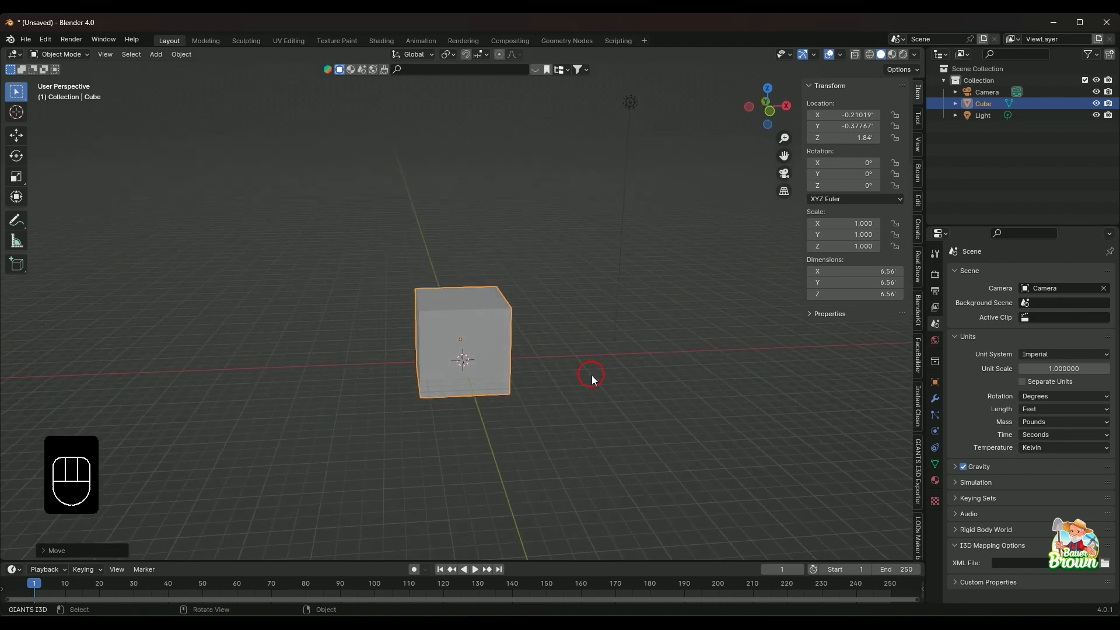
pyautogui.scroll(2, 591, 375)
pyautogui.scroll(-1, 591, 378)
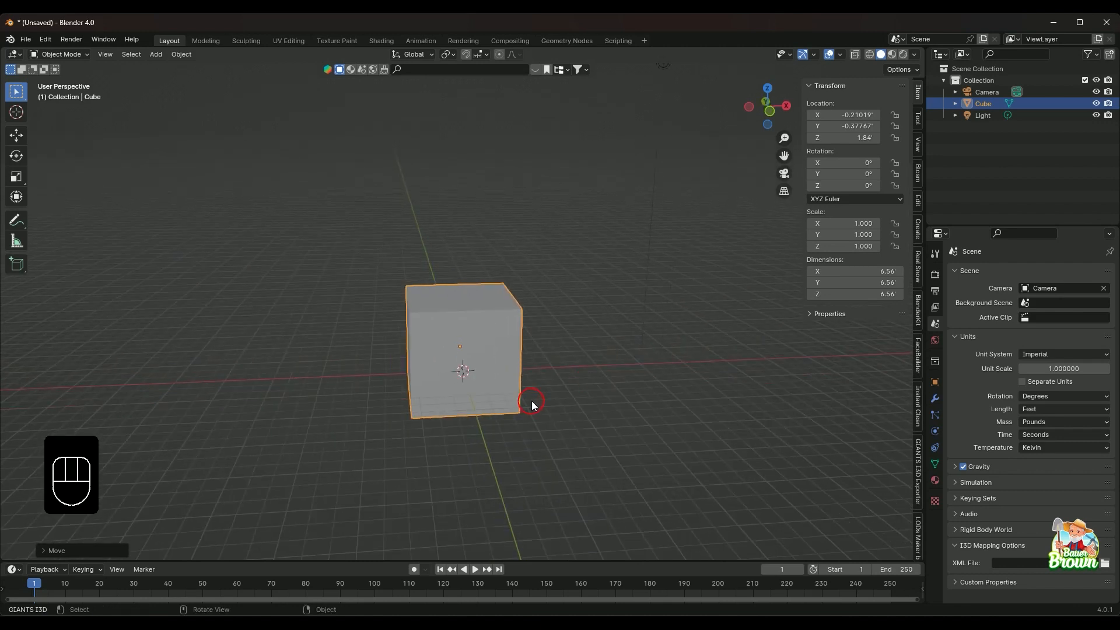
pyautogui.moveTo(562, 418); pyautogui.dragTo(552, 352, button='middle')
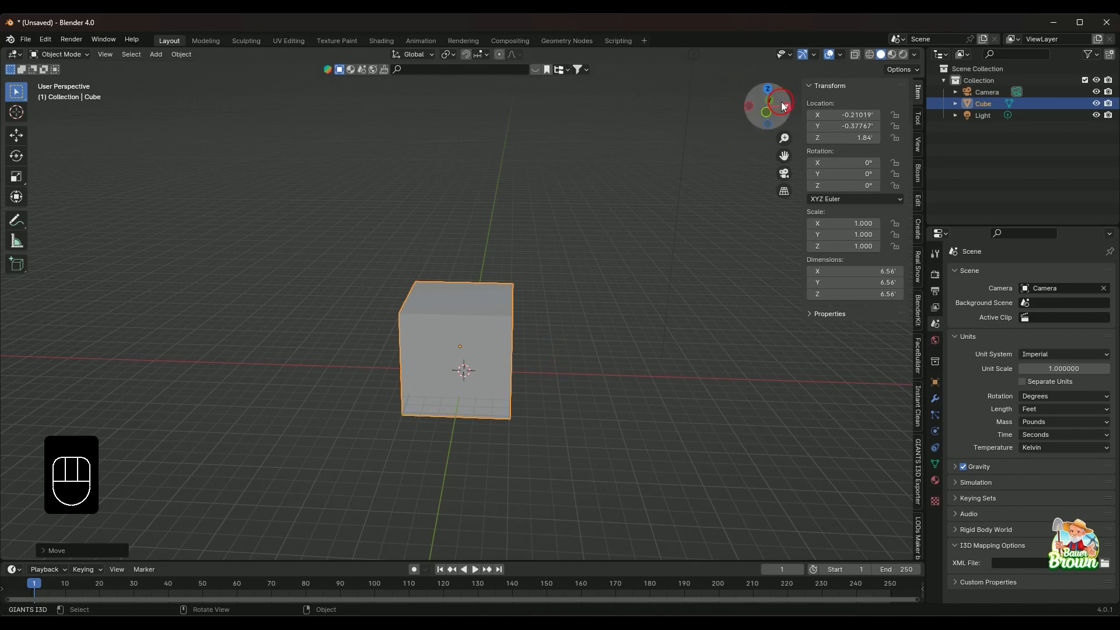
pyautogui.moveTo(769, 124); pyautogui.dragTo(653, 280)
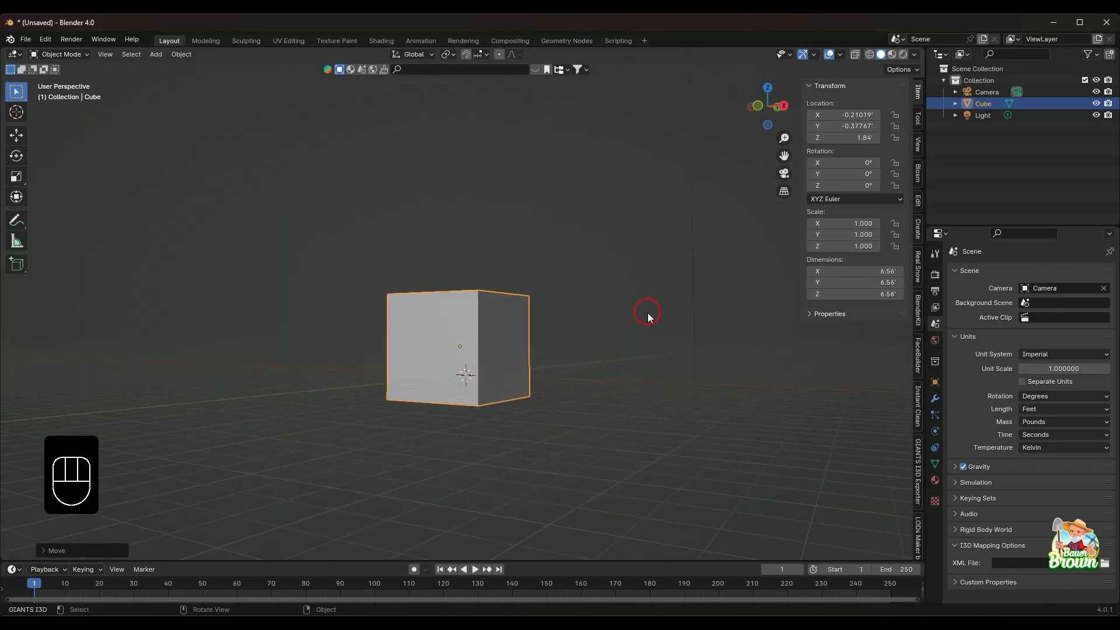
pyautogui.moveTo(652, 326); pyautogui.dragTo(555, 354, button='middle')
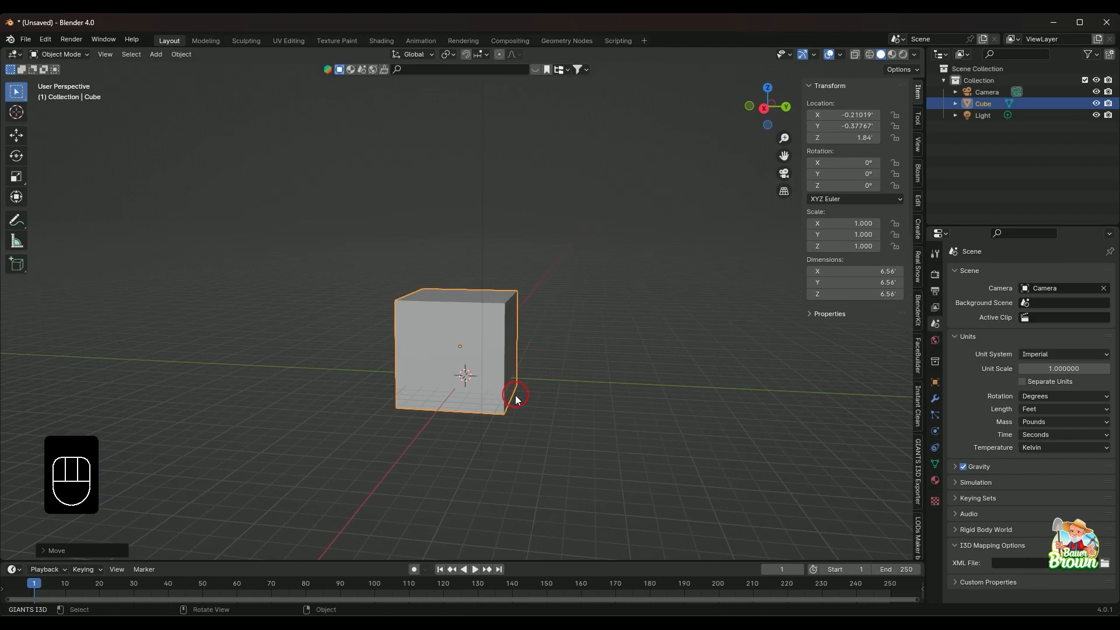
pyautogui.moveTo(460, 425); pyautogui.dragTo(429, 471, button='middle')
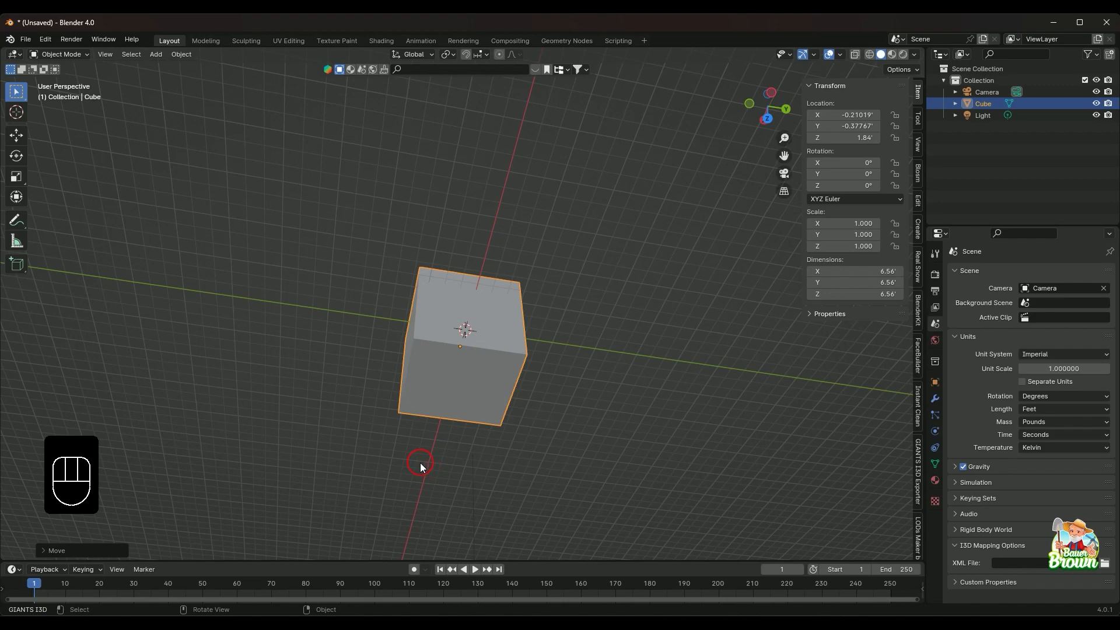
pyautogui.moveTo(504, 441); pyautogui.dragTo(493, 493, button='middle')
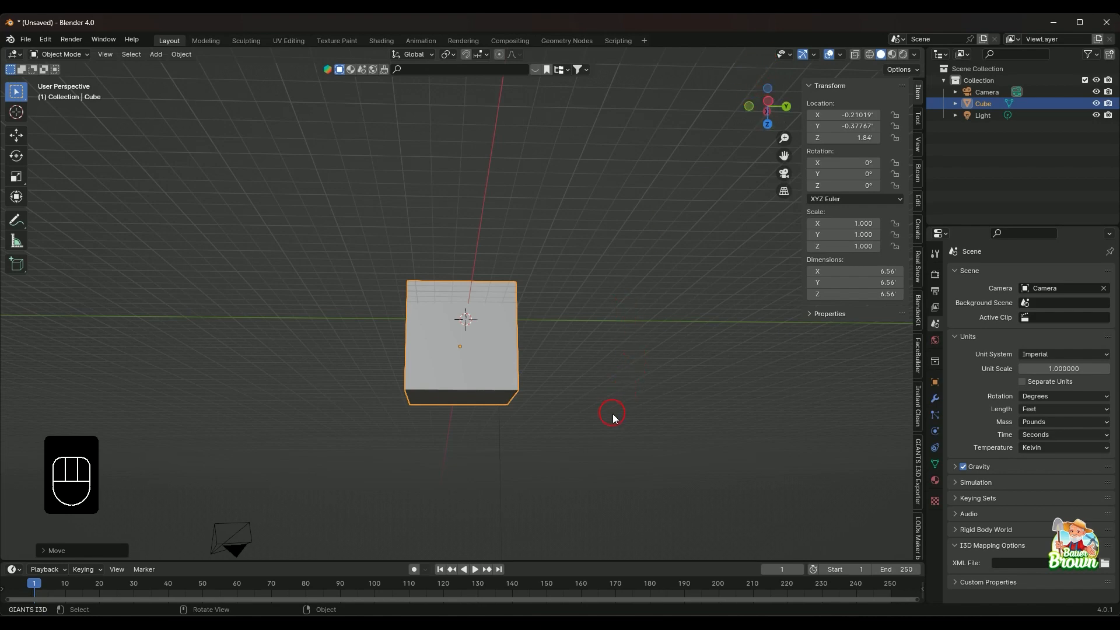
pyautogui.moveTo(612, 414); pyautogui.dragTo(549, 307, button='middle')
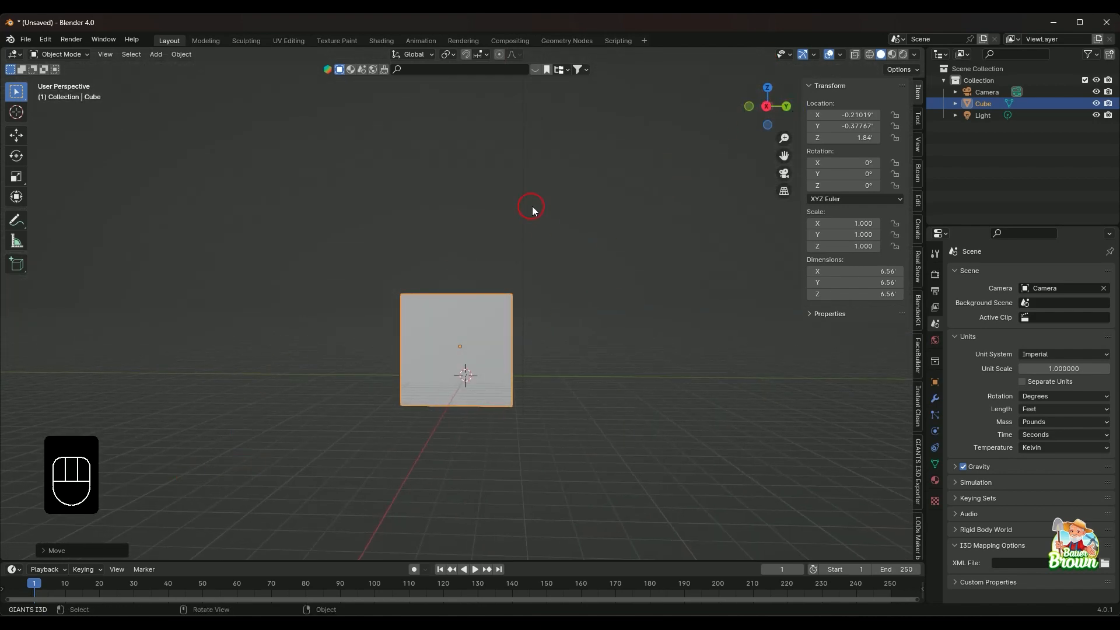
pyautogui.moveTo(285, 457); pyautogui.dragTo(449, 435, button='middle')
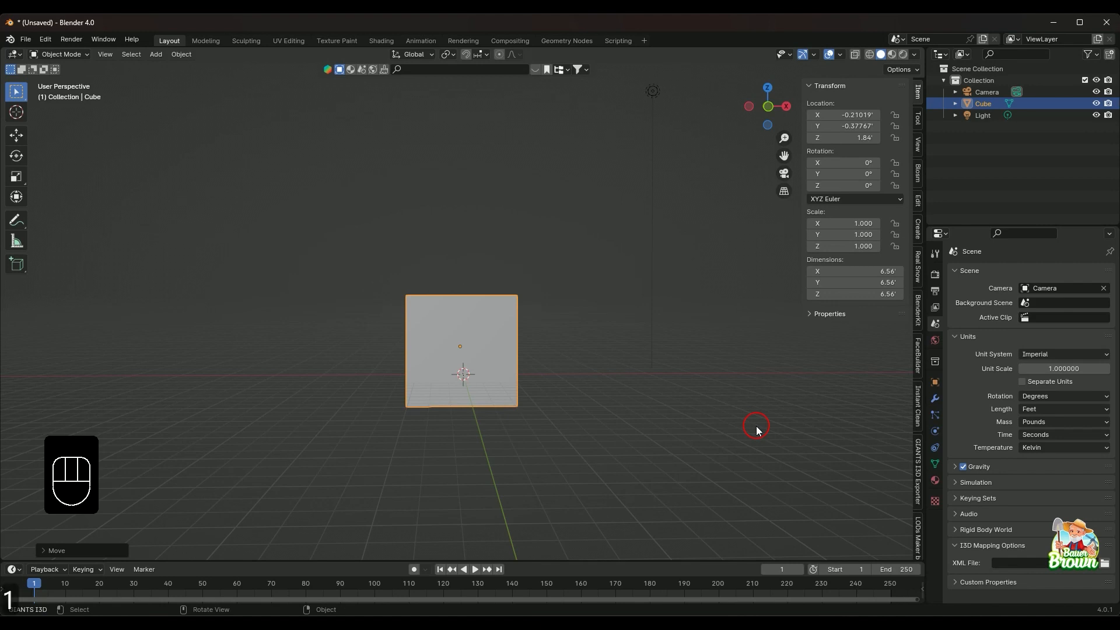
# Switch to the front orthographic view and raise the cube along the global Z axis to a Z location of about 3.22 ft
pyautogui.press('KP_1')
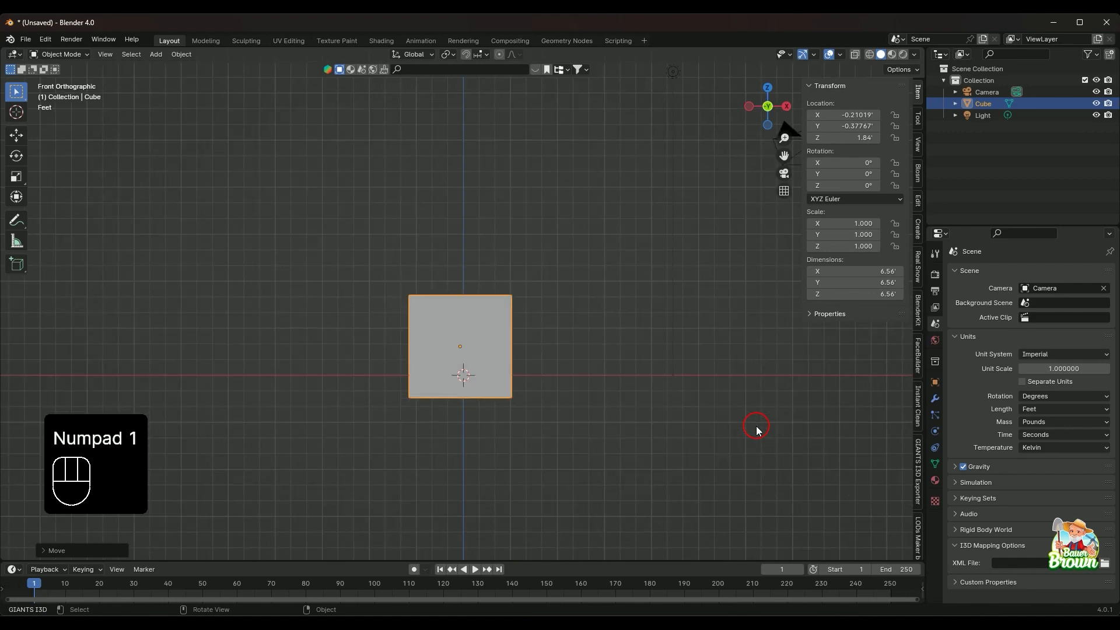
pyautogui.press('g')
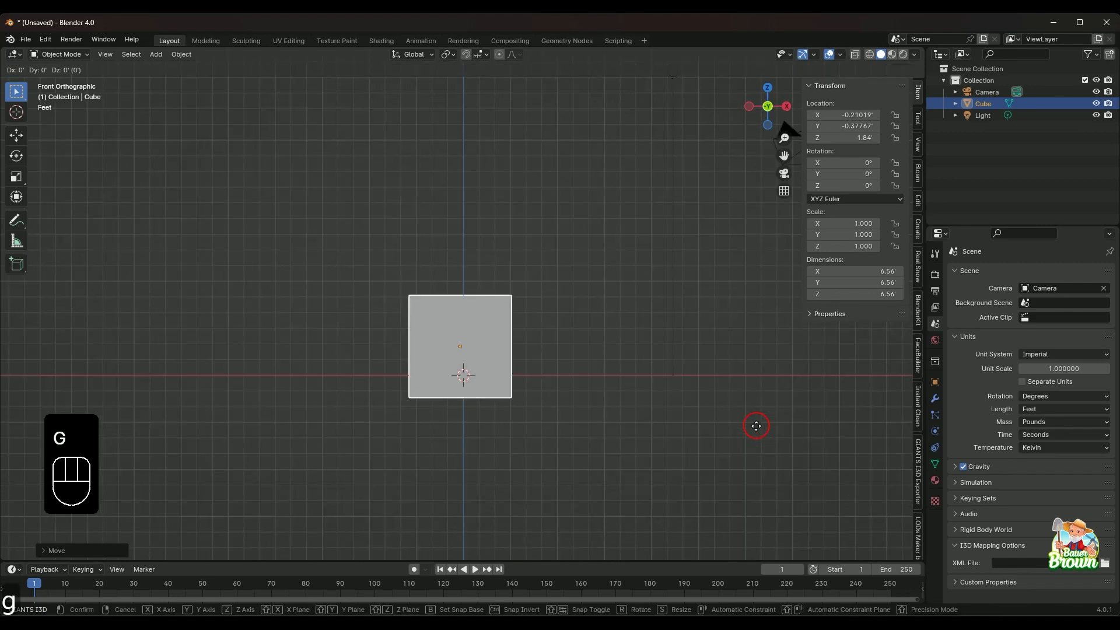
pyautogui.press('z')
pyautogui.click(752, 408)
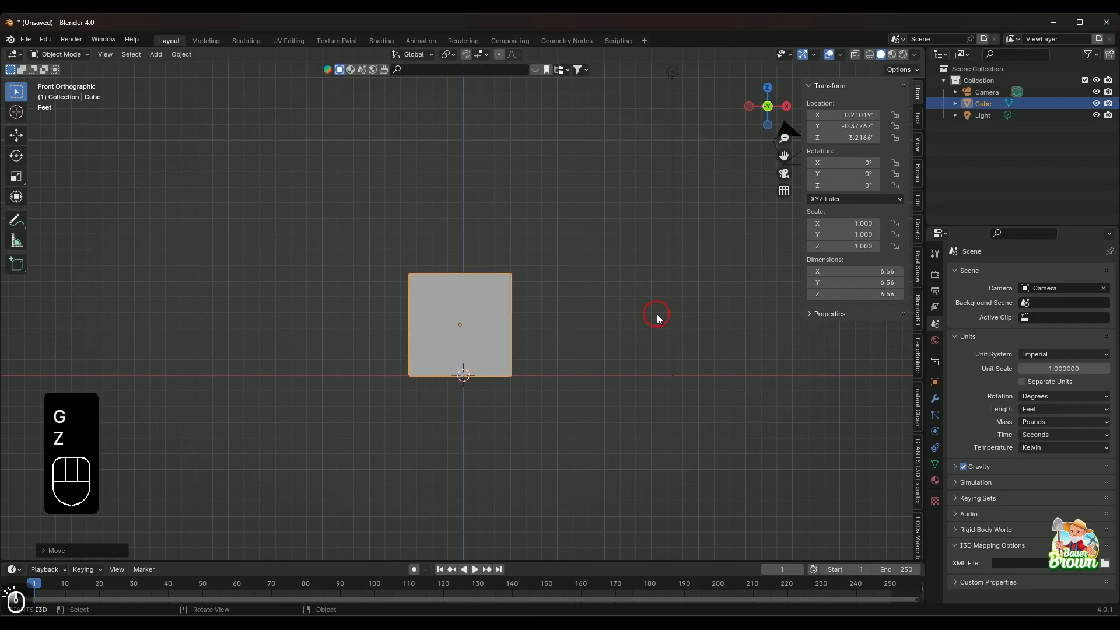
# Toggle the viewport gizmos off and on several times, leave them shown, and enable the Move object gizmo
pyautogui.moveTo(658, 317)
pyautogui.mouseDown(button='middle')
pyautogui.moveTo(640, 341)
pyautogui.moveTo(642, 318)
pyautogui.mouseUp(button='middle')
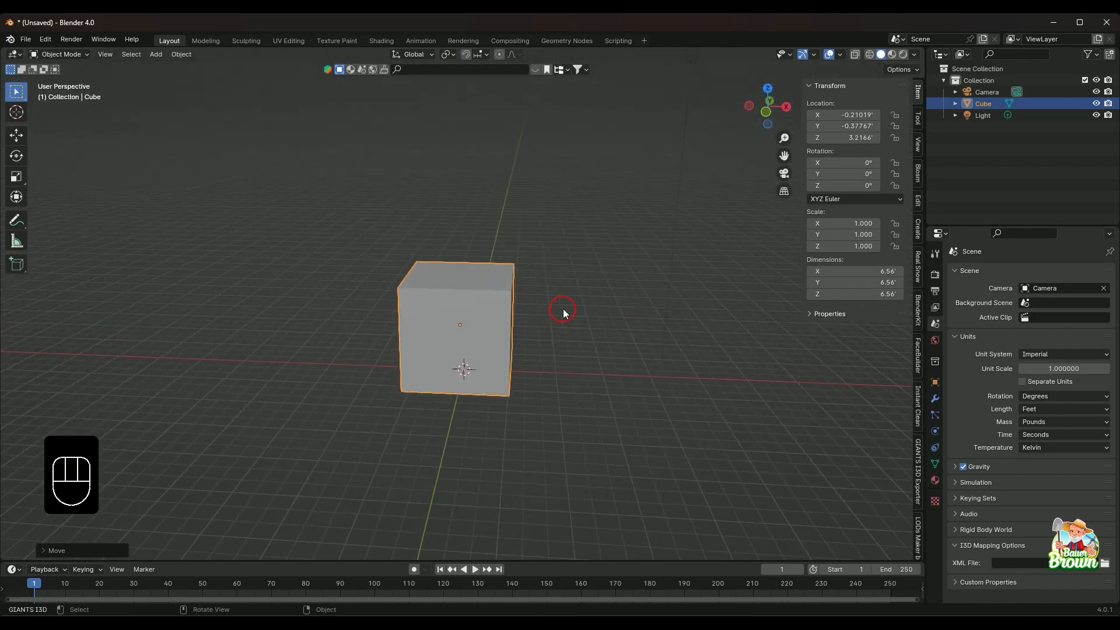
pyautogui.moveTo(563, 310); pyautogui.dragTo(572, 345, button='middle')
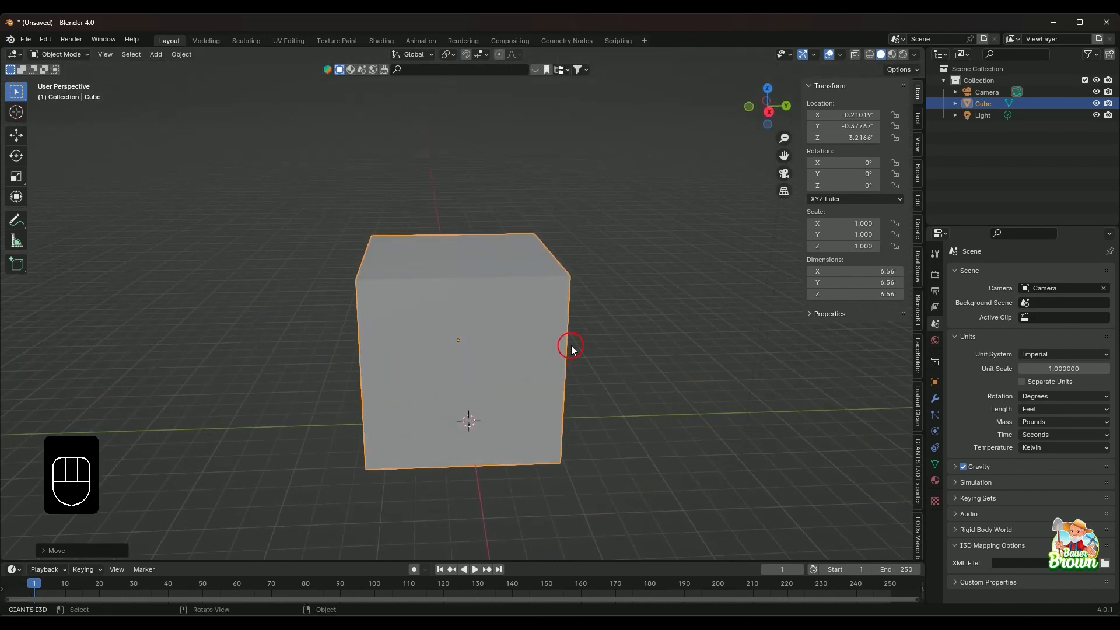
pyautogui.scroll(-2, 572, 346)
pyautogui.moveTo(611, 394); pyautogui.dragTo(603, 370, button='middle')
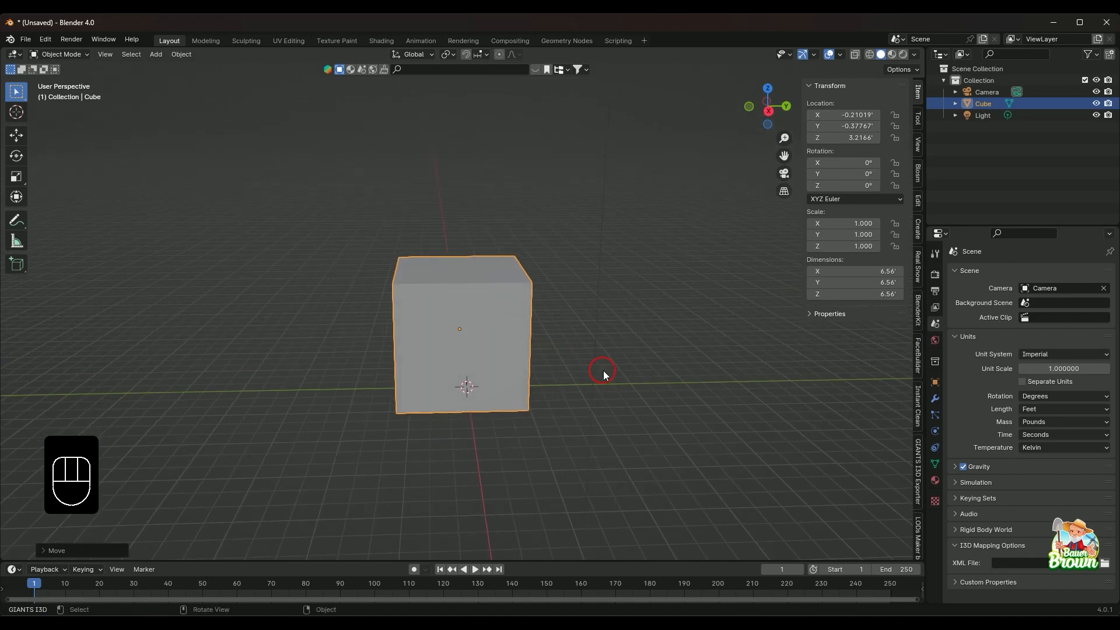
pyautogui.moveTo(635, 403); pyautogui.dragTo(614, 385, button='middle')
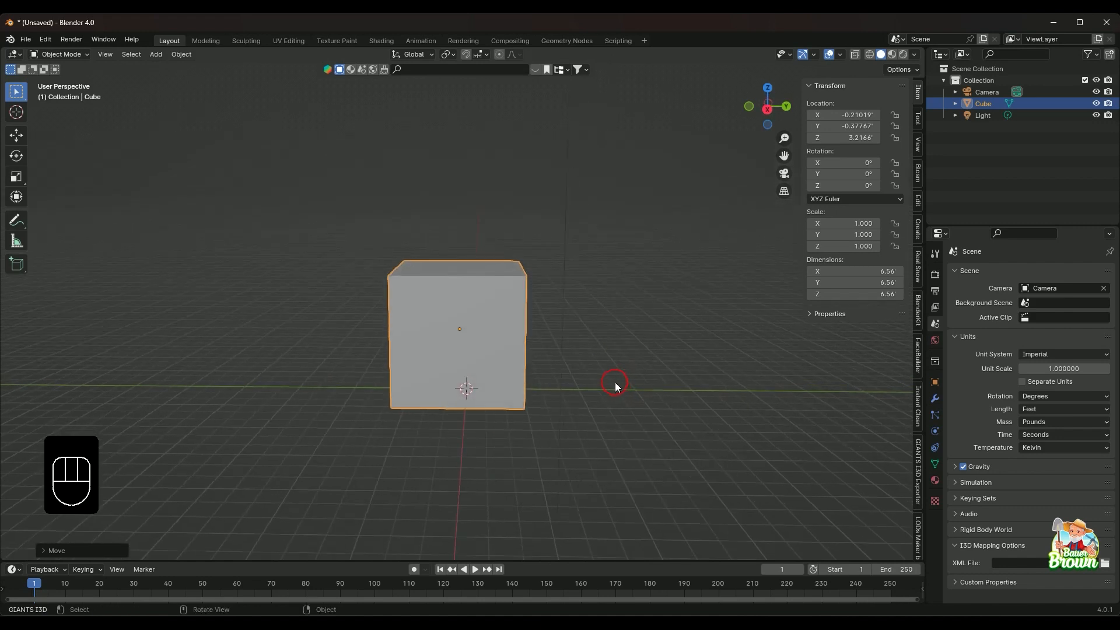
pyautogui.scroll(-1, 620, 382)
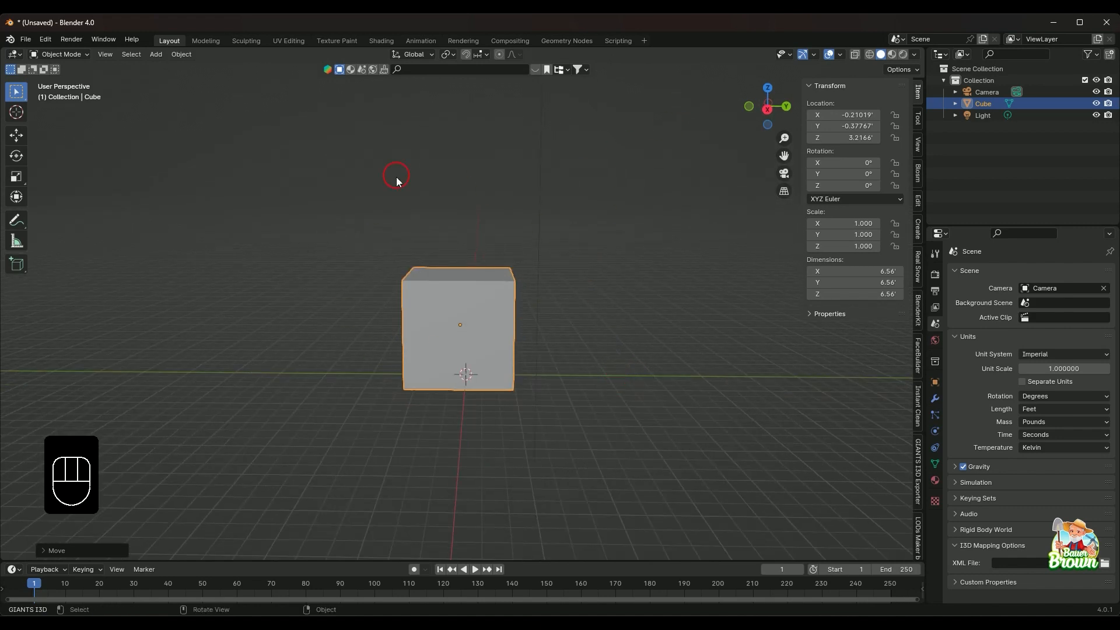
pyautogui.click(802, 55)
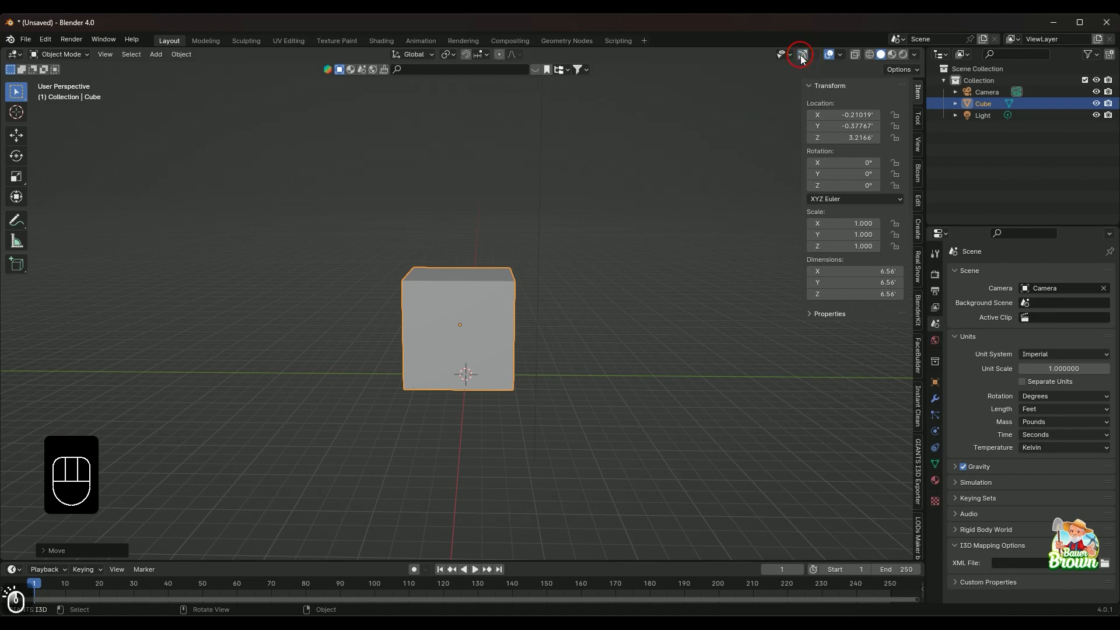
pyautogui.click(803, 55)
pyautogui.click(803, 56)
pyautogui.click(802, 56)
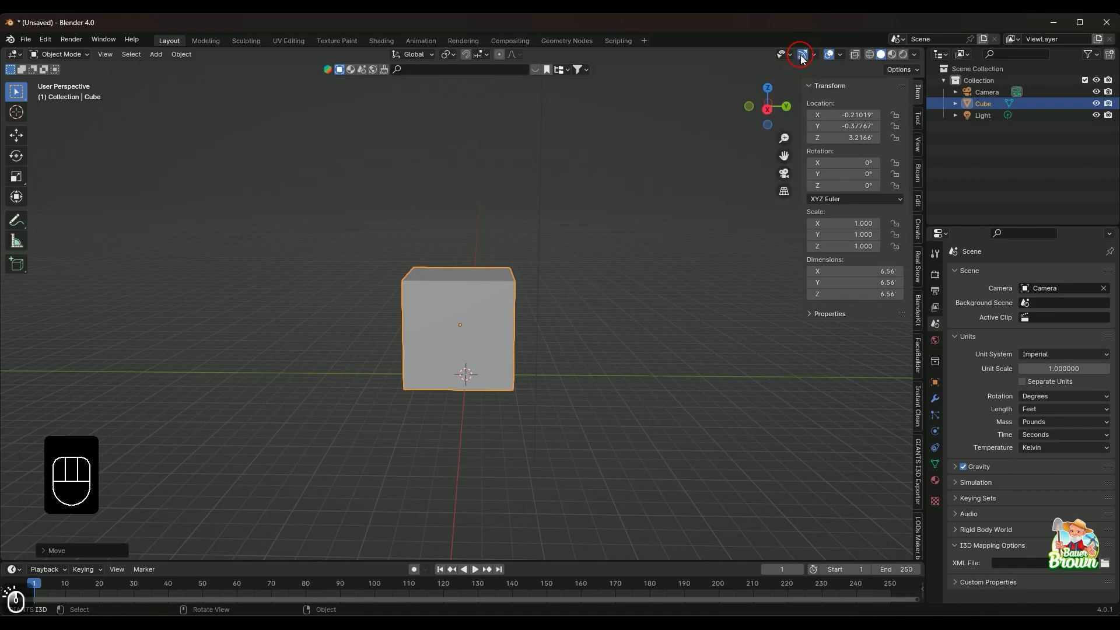
pyautogui.click(803, 55)
pyautogui.click(803, 55)
pyautogui.click(815, 56)
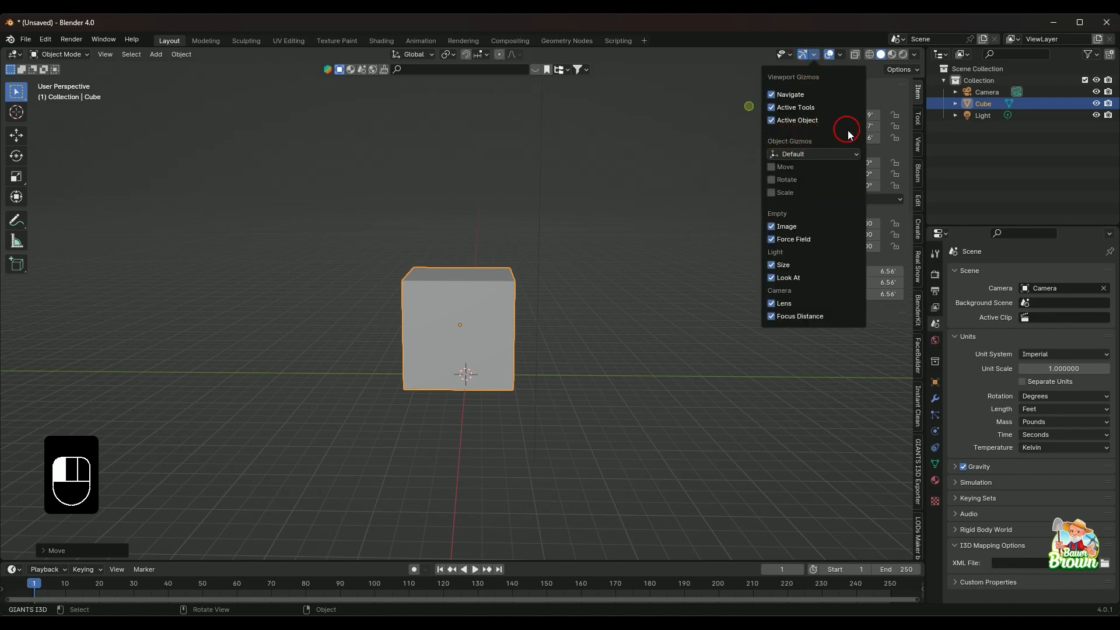
pyautogui.click(792, 169)
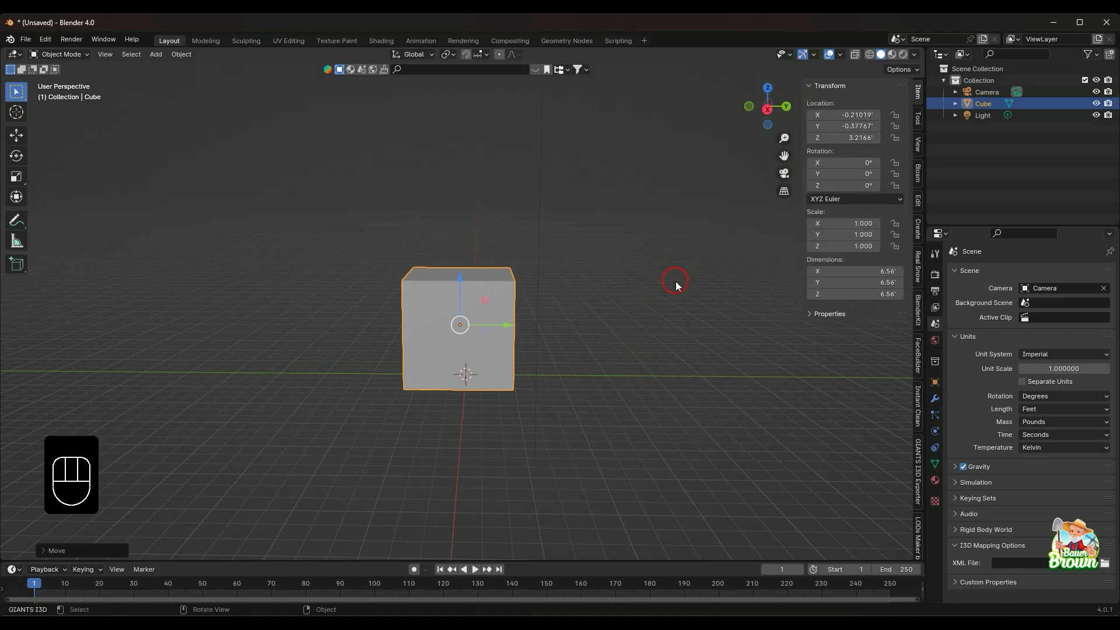
# Try the Move gizmo on the cube, shifting it to about Z 8.26 ft and Y 2.09 ft, and undo both moves
pyautogui.moveTo(675, 282); pyautogui.dragTo(455, 296, button='middle')
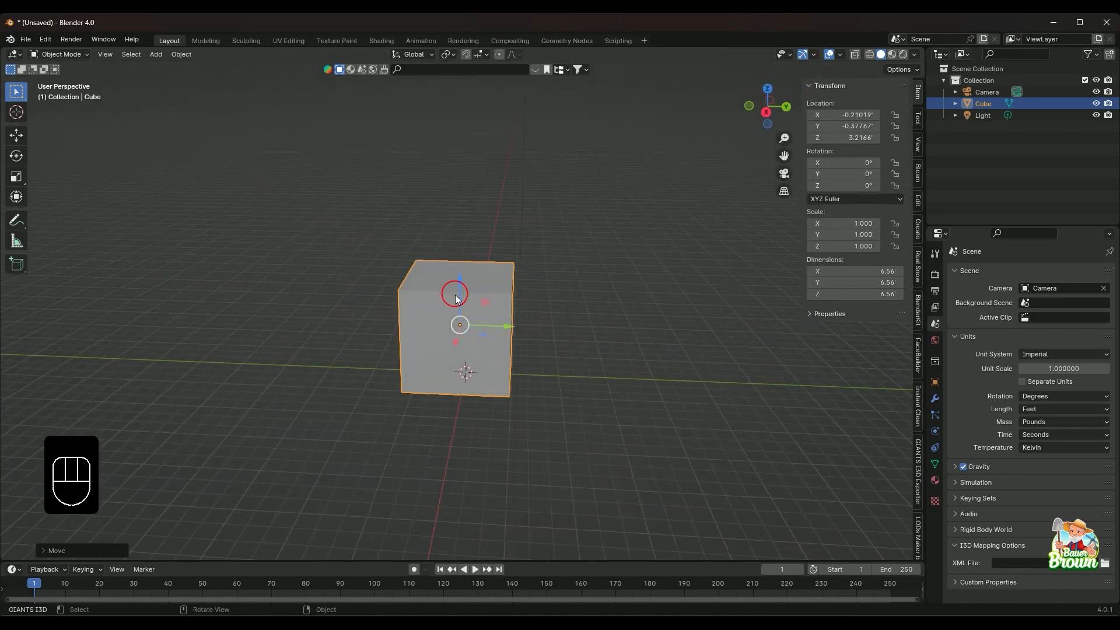
pyautogui.moveTo(460, 284); pyautogui.dragTo(475, 212)
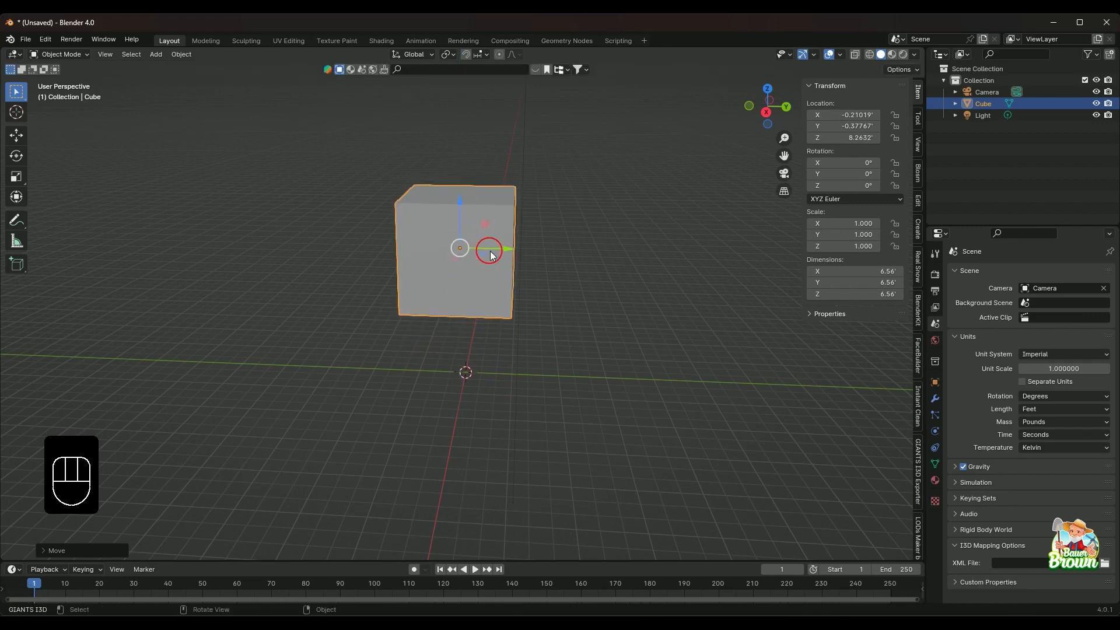
pyautogui.moveTo(492, 250); pyautogui.dragTo(535, 252)
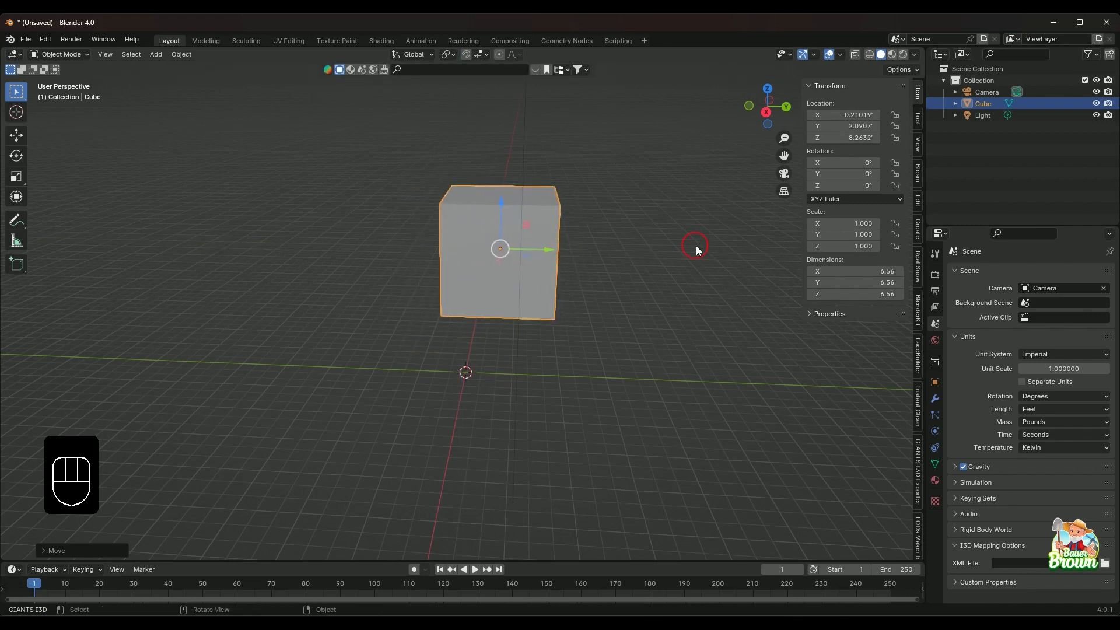
pyautogui.hotkey('ctrl', 'z')
pyautogui.hotkey('ctrl', 'z')
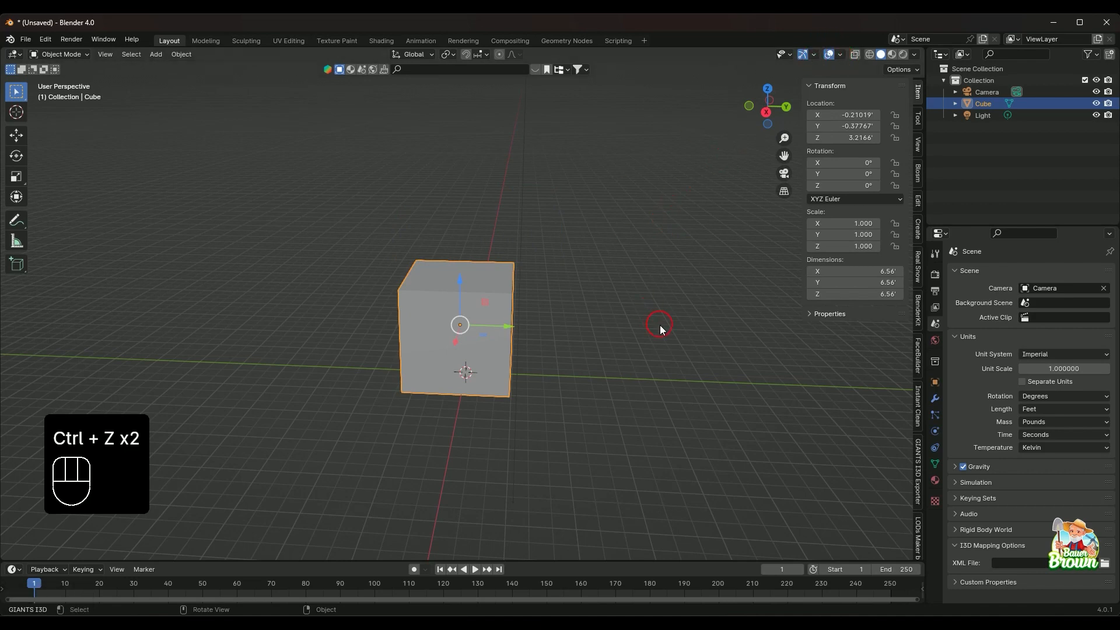
pyautogui.scroll(2, 640, 355)
pyautogui.scroll(-5, 640, 354)
pyautogui.moveTo(639, 355); pyautogui.dragTo(607, 352, button='middle')
pyautogui.scroll(3, 606, 369)
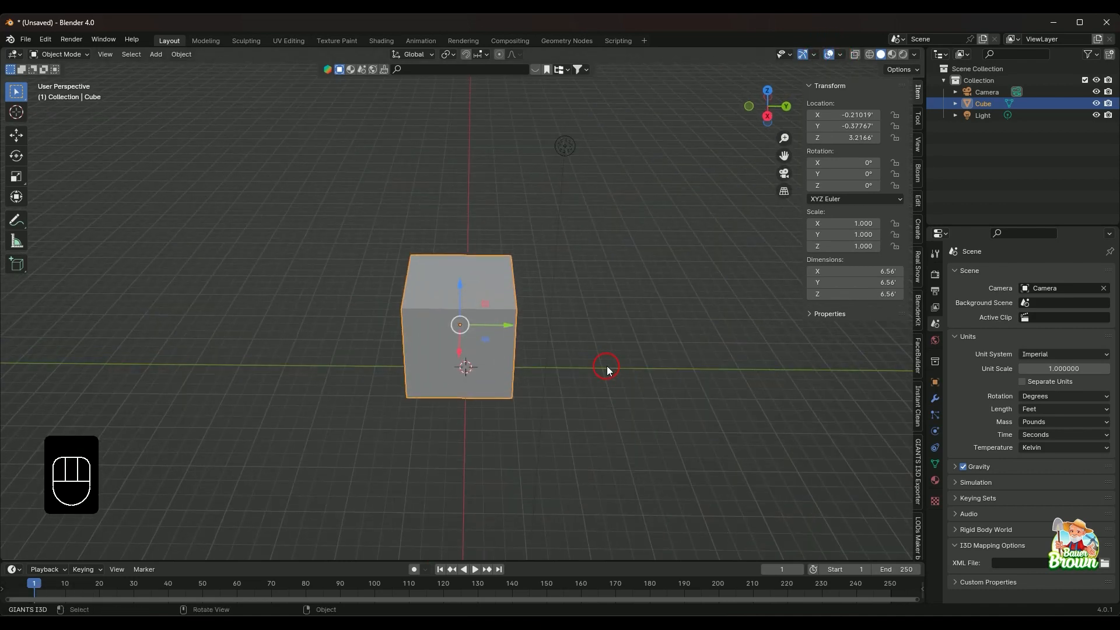
pyautogui.moveTo(608, 406); pyautogui.dragTo(614, 311, button='middle')
pyautogui.scroll(2, 612, 348)
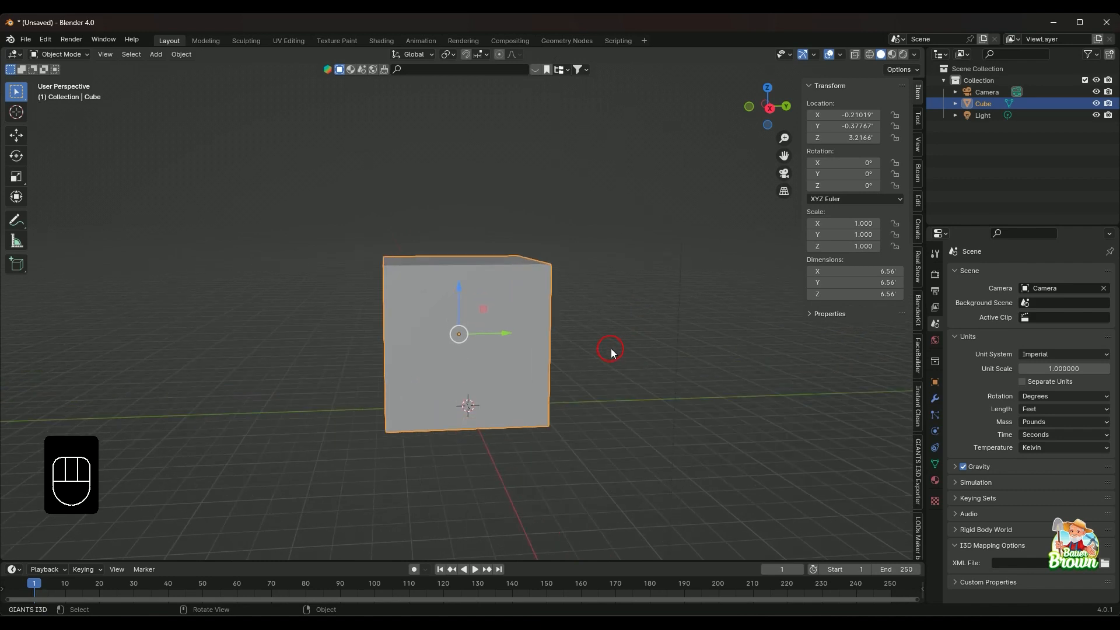
# Raise the cube along the Z axis with the Move gizmo to a Z location of about 11.95 ft
pyautogui.scroll(-2, 612, 349)
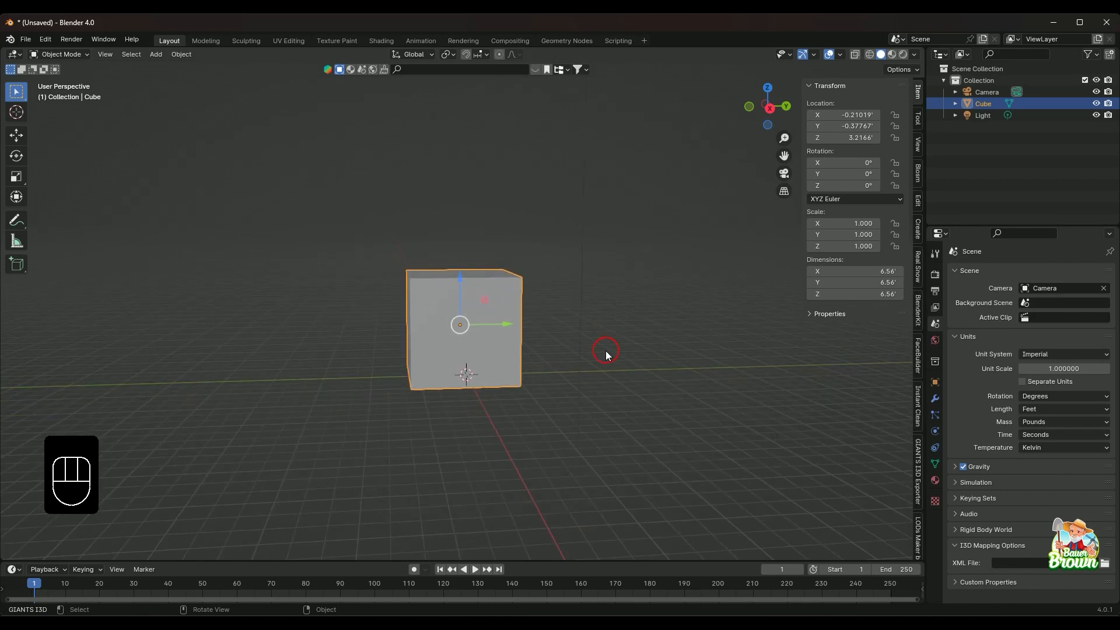
pyautogui.moveTo(599, 374); pyautogui.dragTo(586, 391, button='middle')
pyautogui.scroll(2, 586, 394)
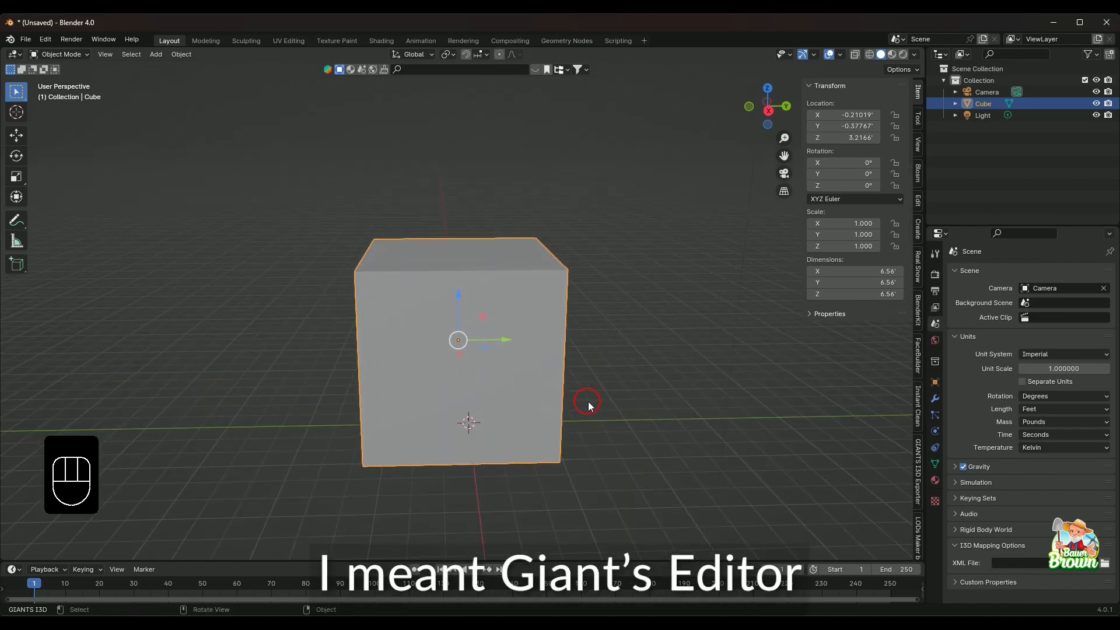
pyautogui.scroll(-2, 589, 400)
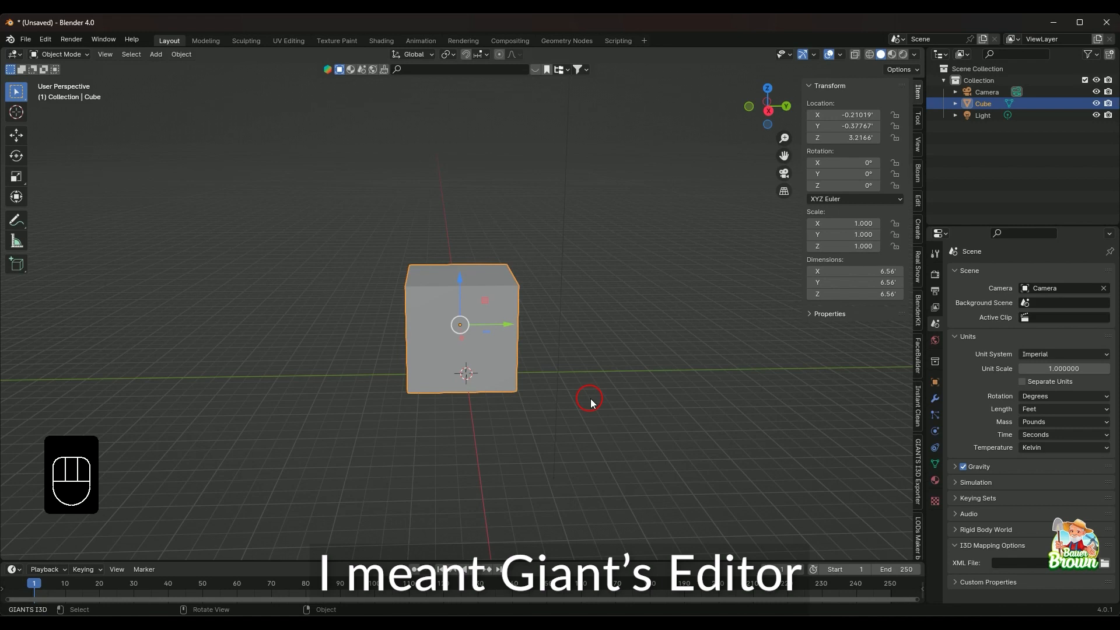
pyautogui.moveTo(563, 391); pyautogui.dragTo(547, 397, button='middle')
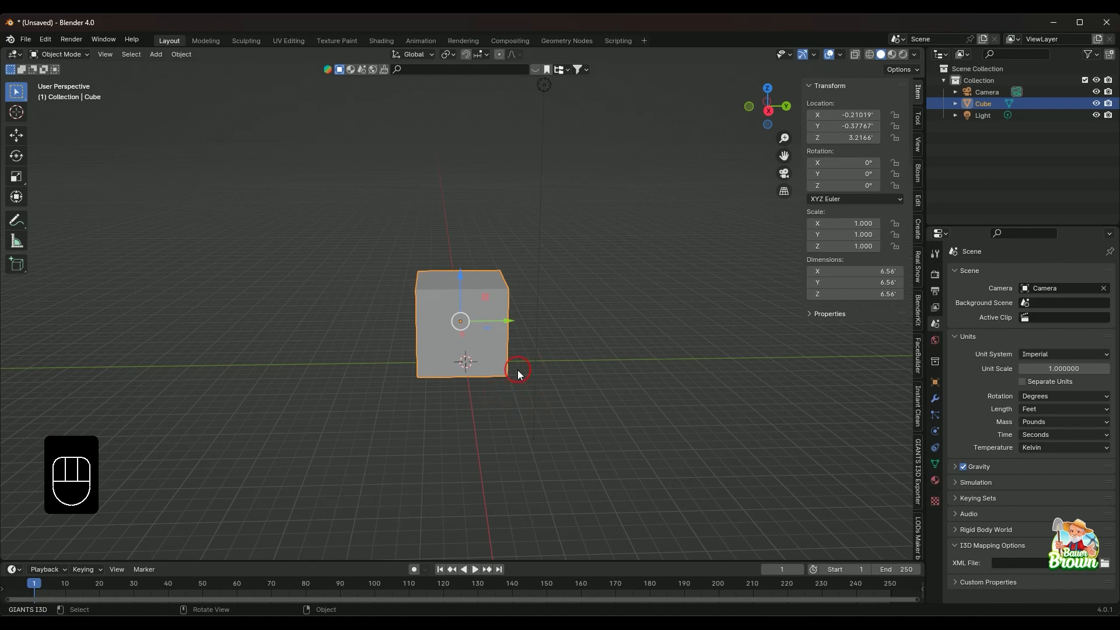
pyautogui.moveTo(517, 369); pyautogui.dragTo(481, 384, button='middle')
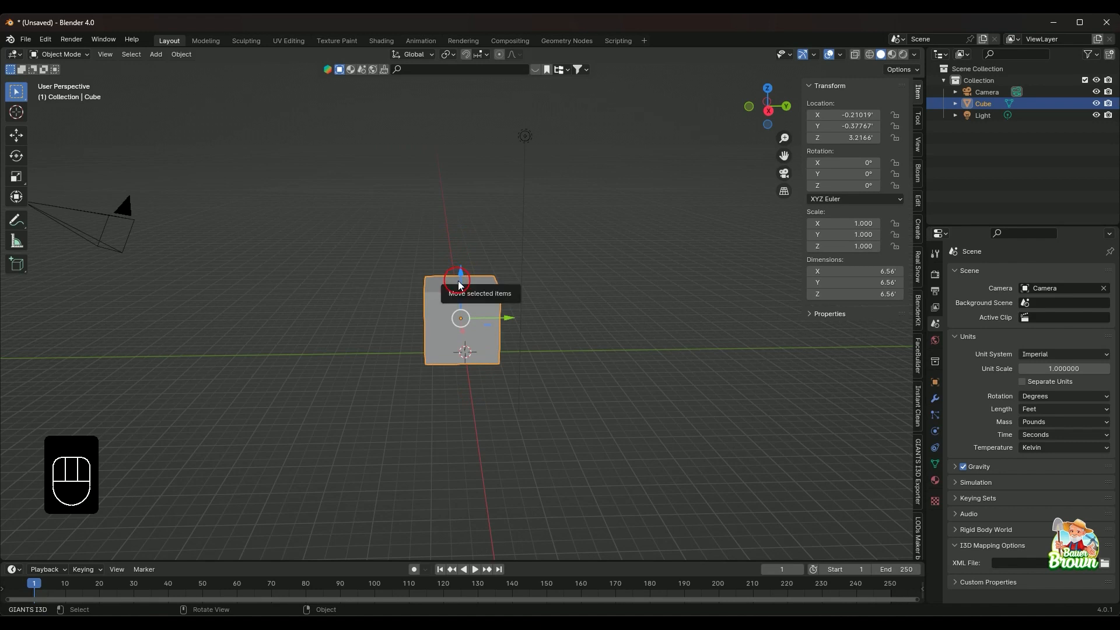
pyautogui.moveTo(460, 282); pyautogui.dragTo(460, 184)
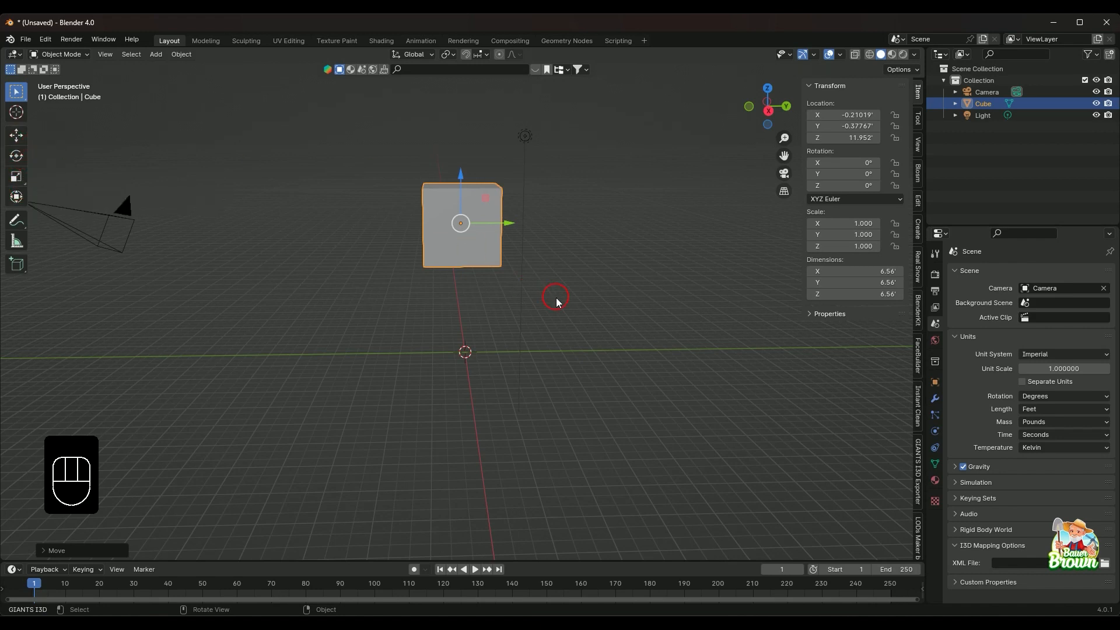
# Rotate the cube freely in the view to about X 324.45°, Y -1.35°, Z -9.02° and view it from several sides
pyautogui.press('r')
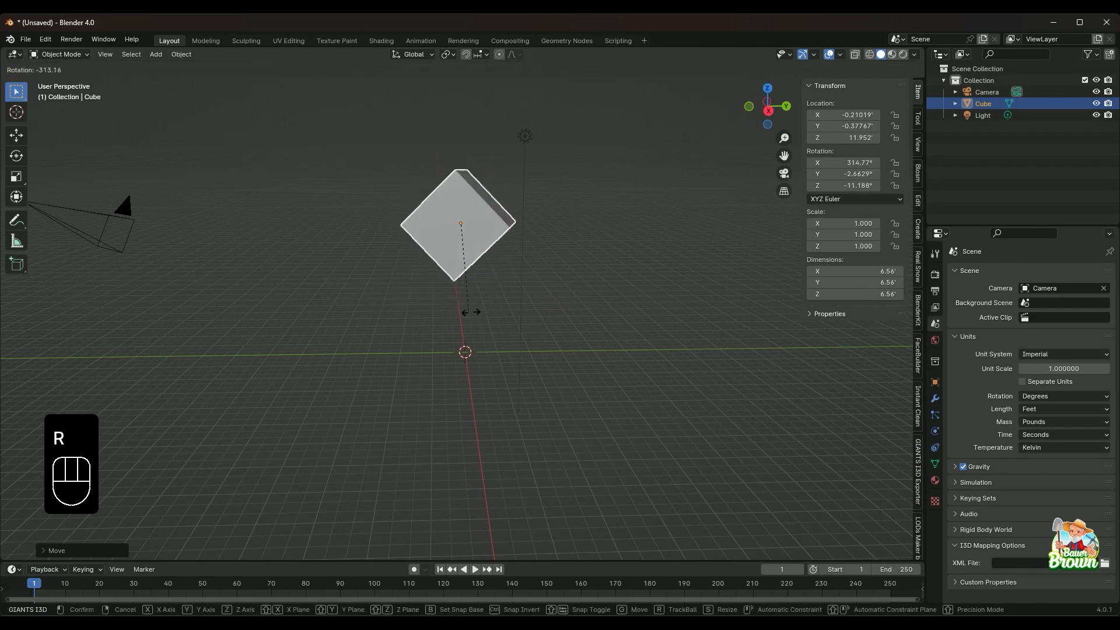
pyautogui.click(536, 330)
pyautogui.moveTo(537, 332); pyautogui.dragTo(503, 329, button='middle')
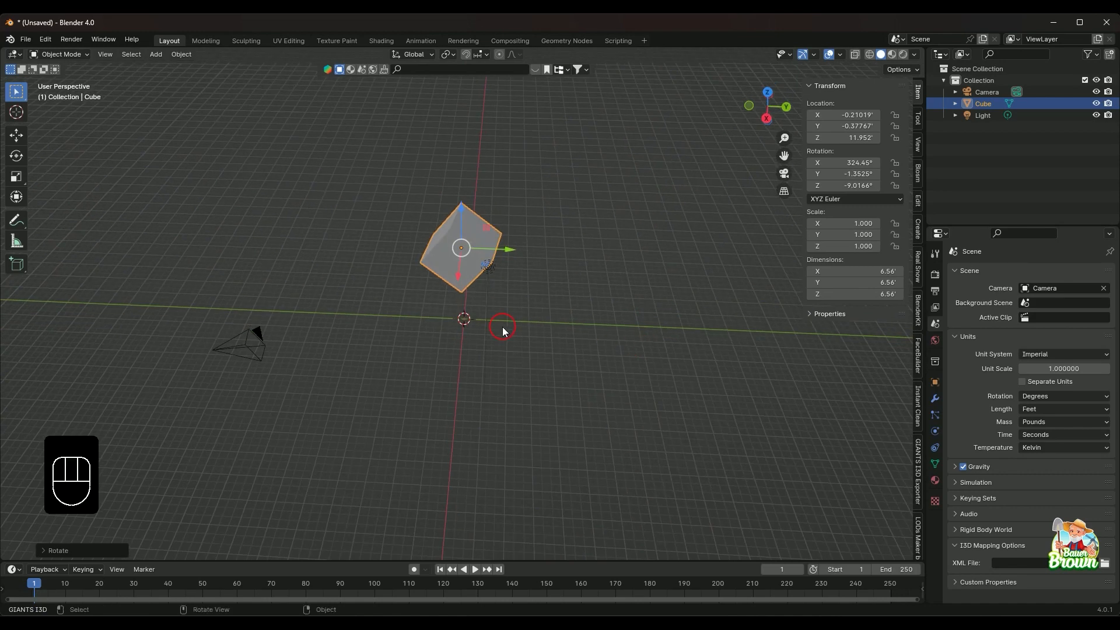
pyautogui.moveTo(418, 236); pyautogui.dragTo(522, 280, button='middle')
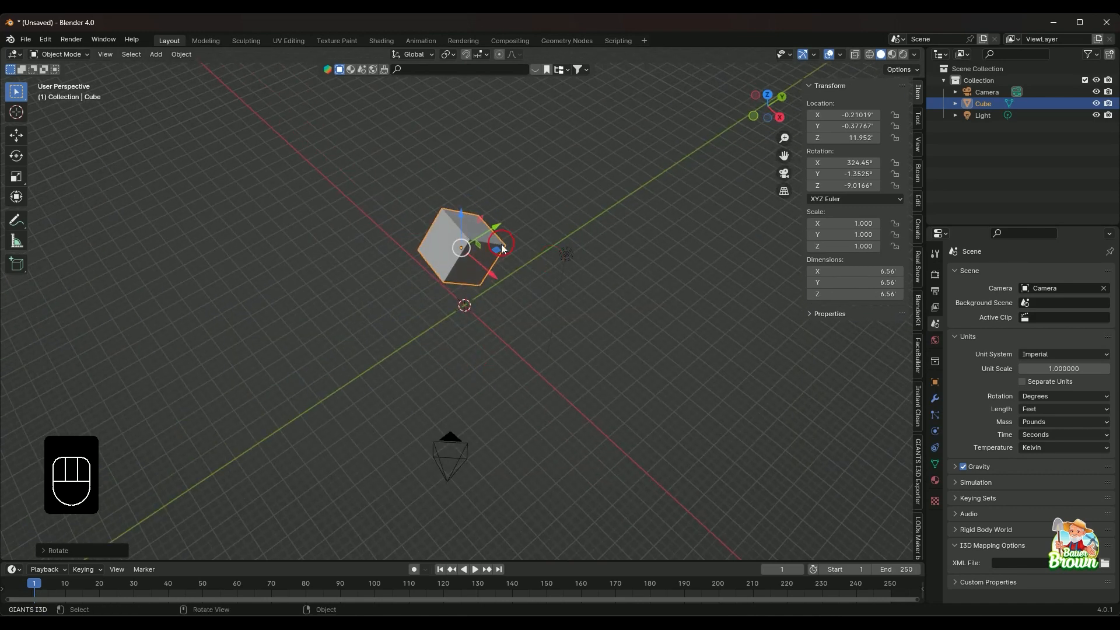
pyautogui.moveTo(646, 380); pyautogui.dragTo(588, 355, button='middle')
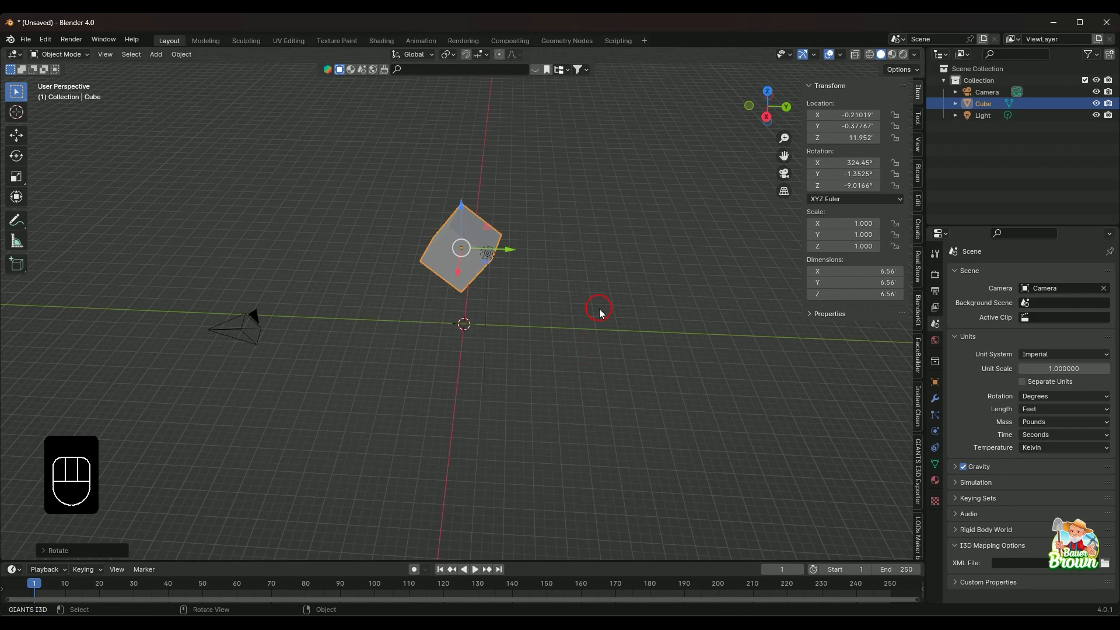
# Try scaling the rotated cube uniformly and along the global Y axis, and cancel the scaling
pyautogui.press('s')
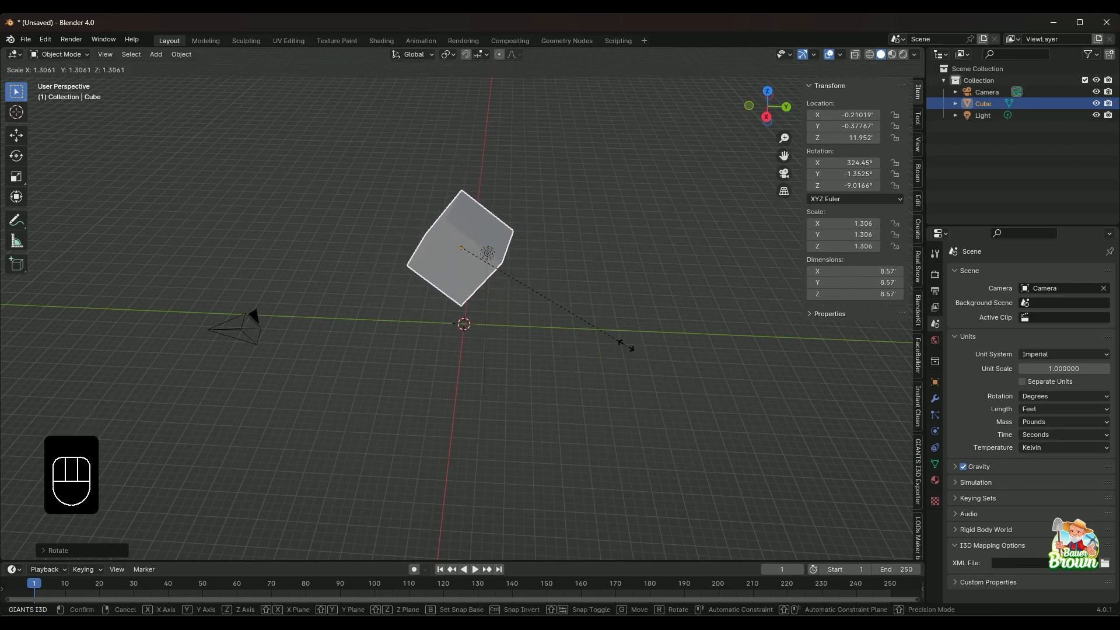
pyautogui.press('y')
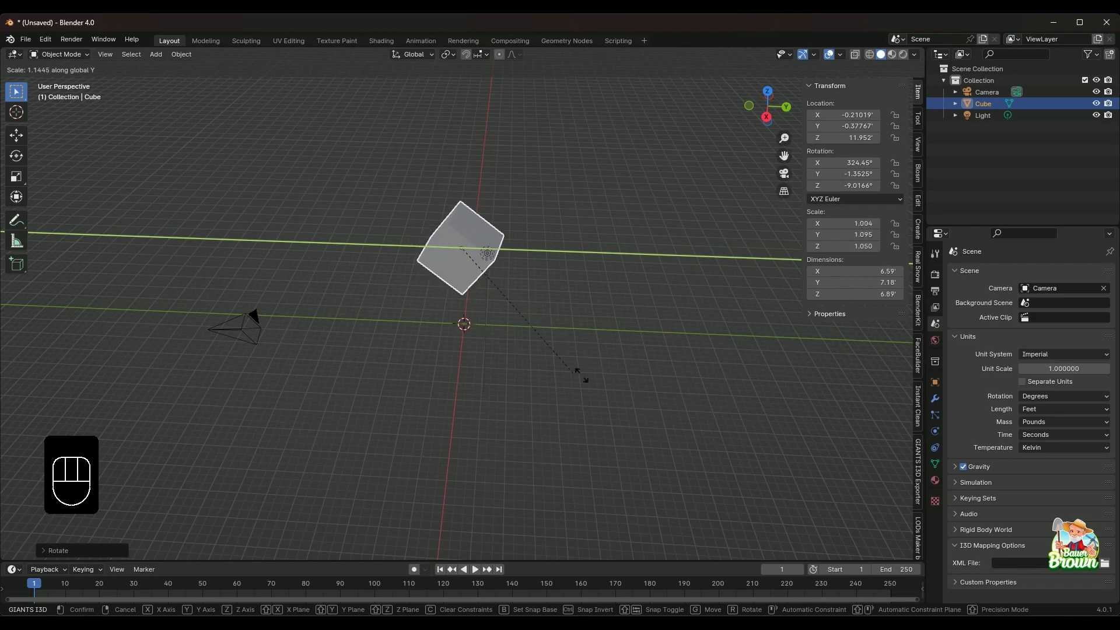
pyautogui.rightClick(629, 395)
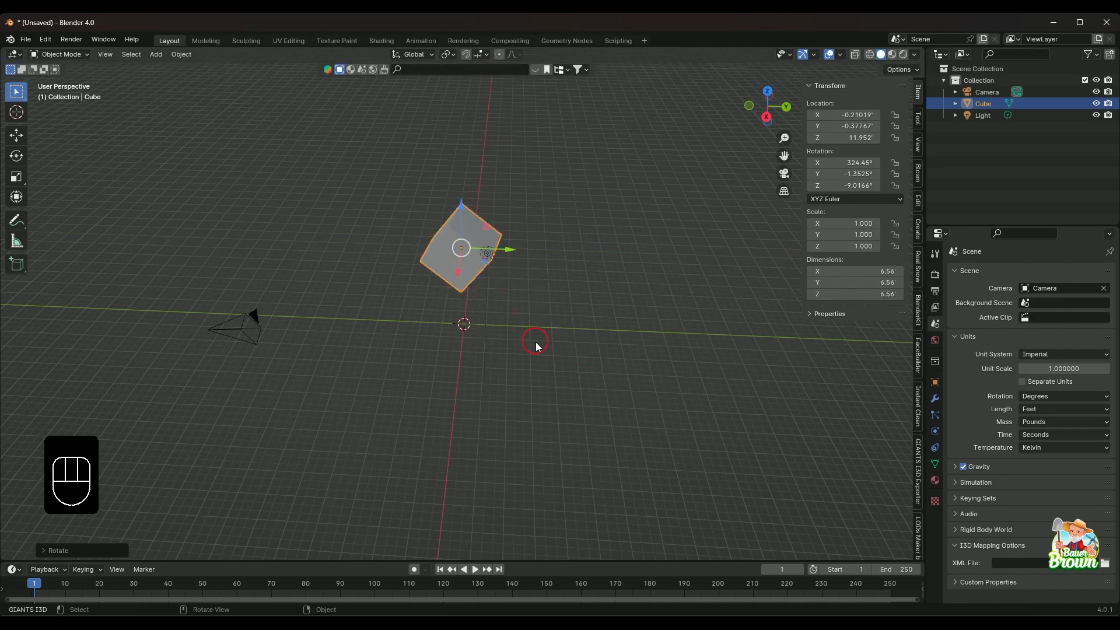
pyautogui.moveTo(537, 345); pyautogui.dragTo(545, 330, button='middle')
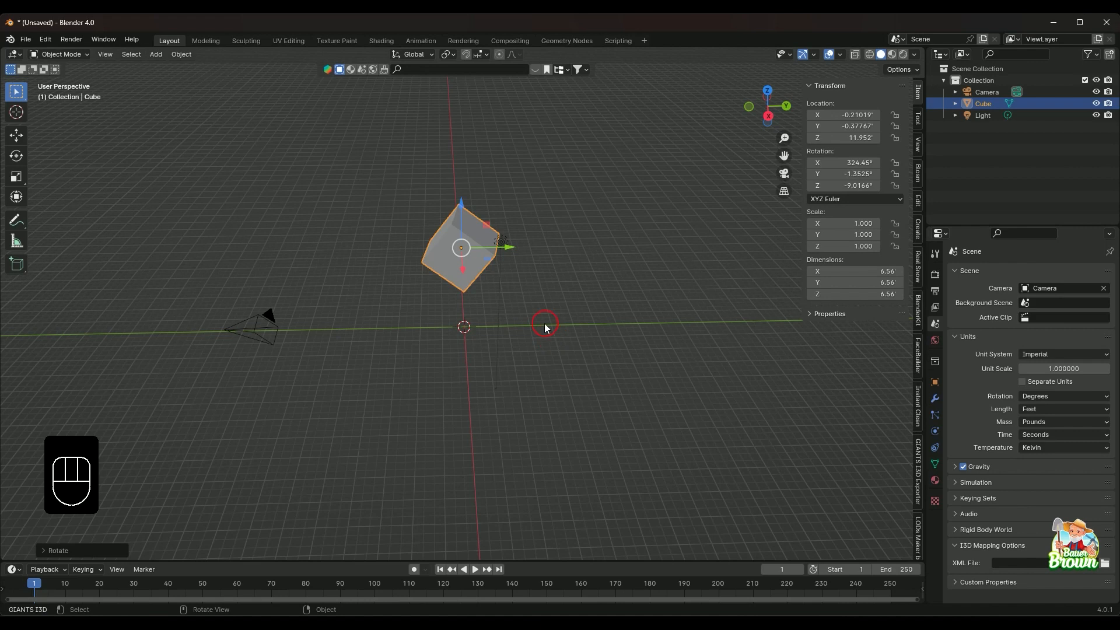
# Set the transform orientation to Local and try scaling the cube along its Y axis, cancelling the change
pyautogui.click(431, 56)
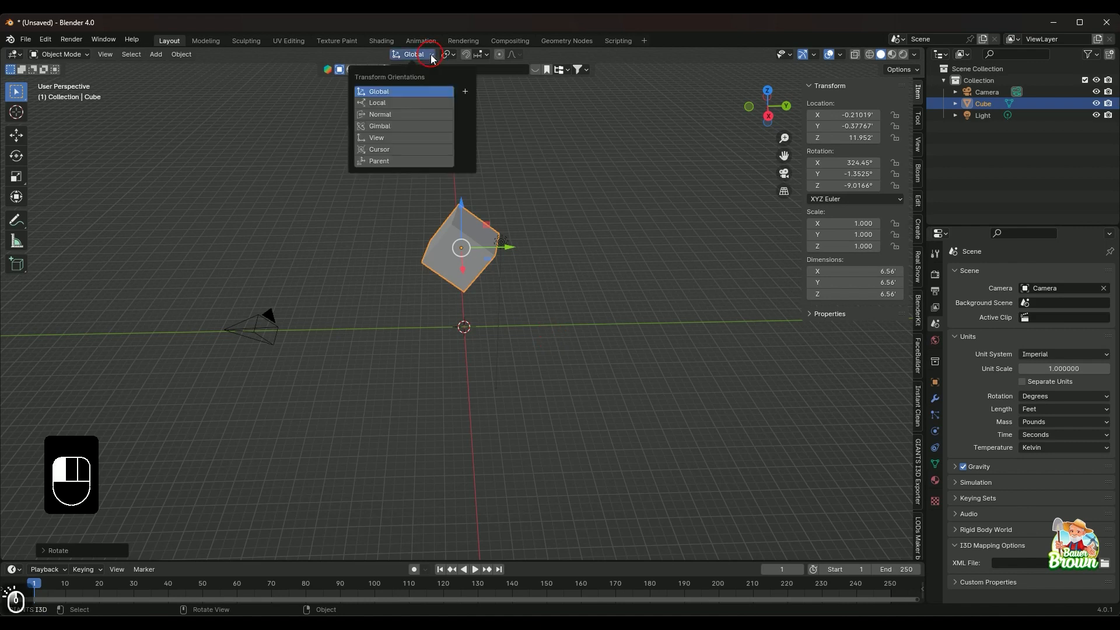
pyautogui.click(400, 104)
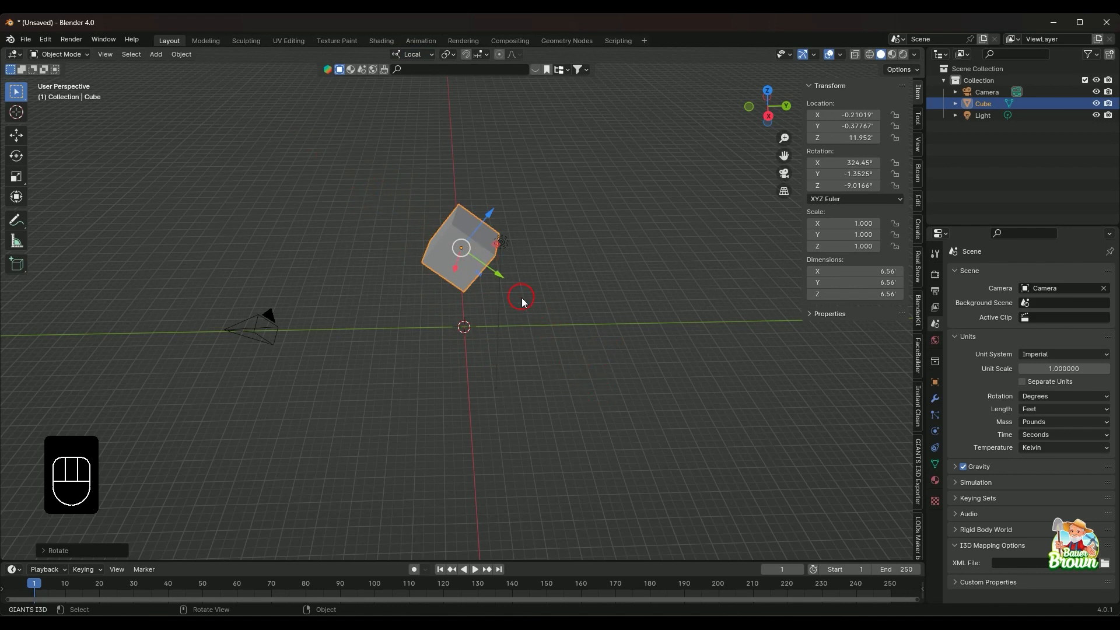
pyautogui.press('s')
pyautogui.press('y')
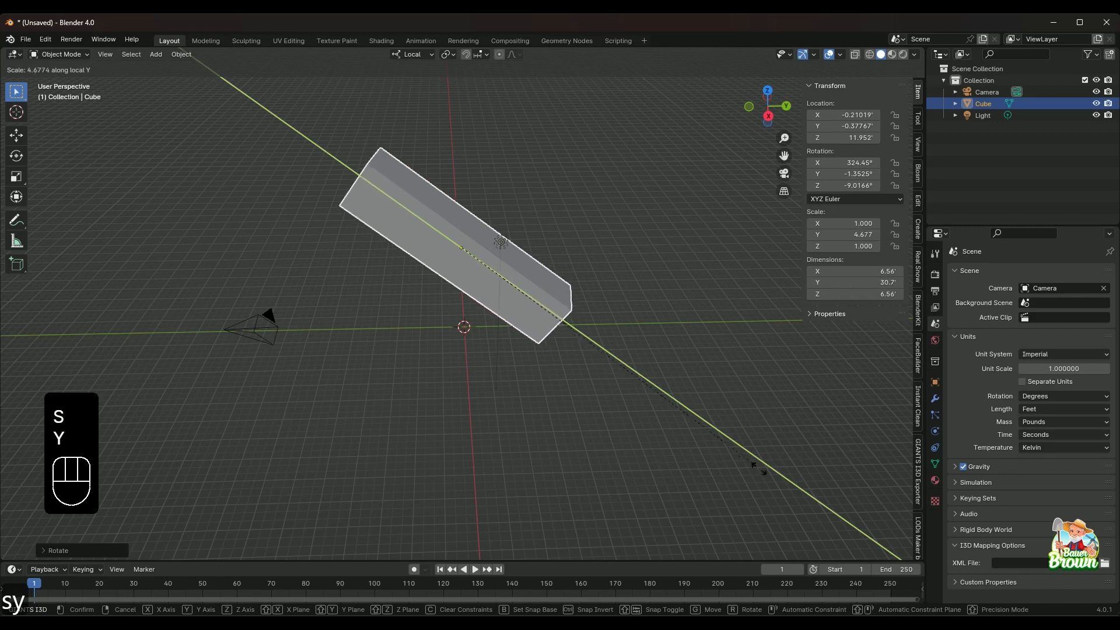
pyautogui.rightClick(580, 305)
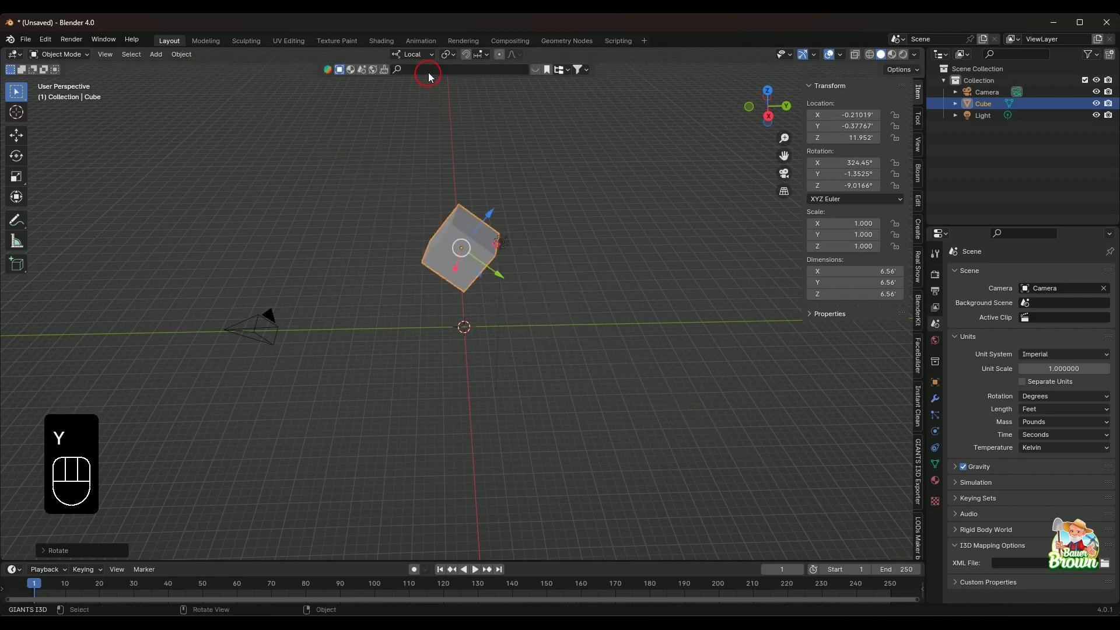
# Return the transform orientation to Global and try scaling the cube along the global Y axis, cancelling the change
pyautogui.click(426, 54)
pyautogui.click(409, 92)
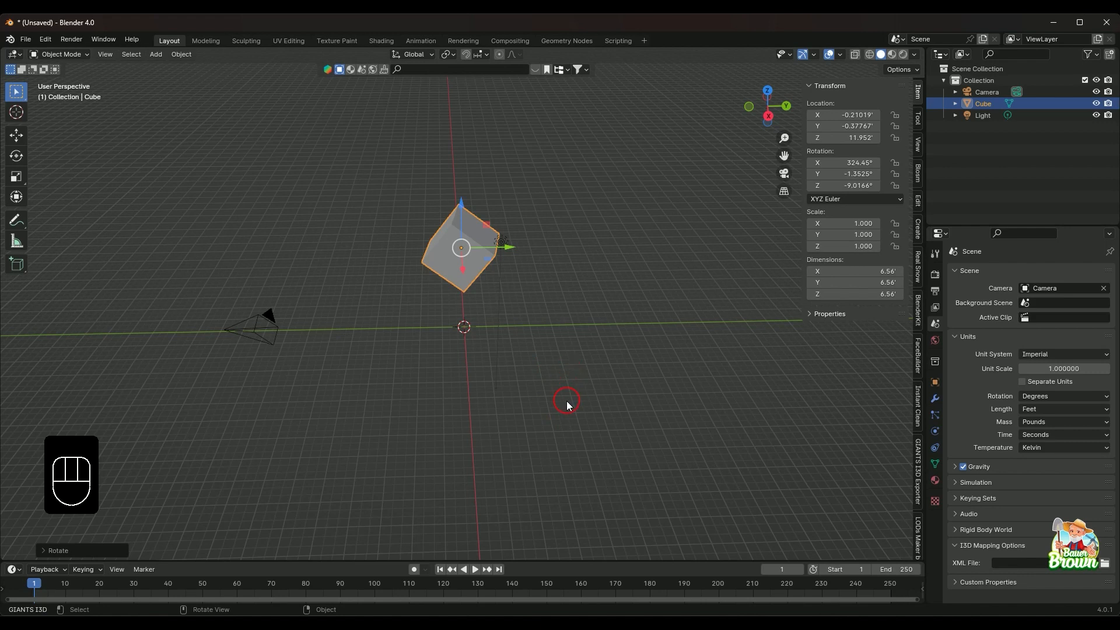
pyautogui.press('s')
pyautogui.press('y')
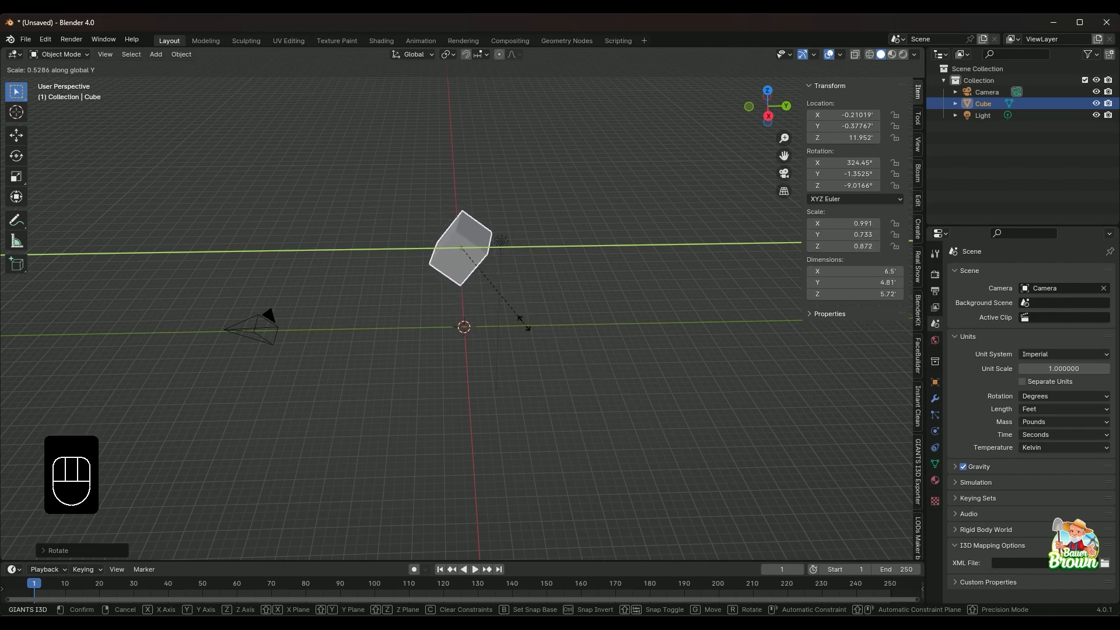
pyautogui.rightClick(523, 323)
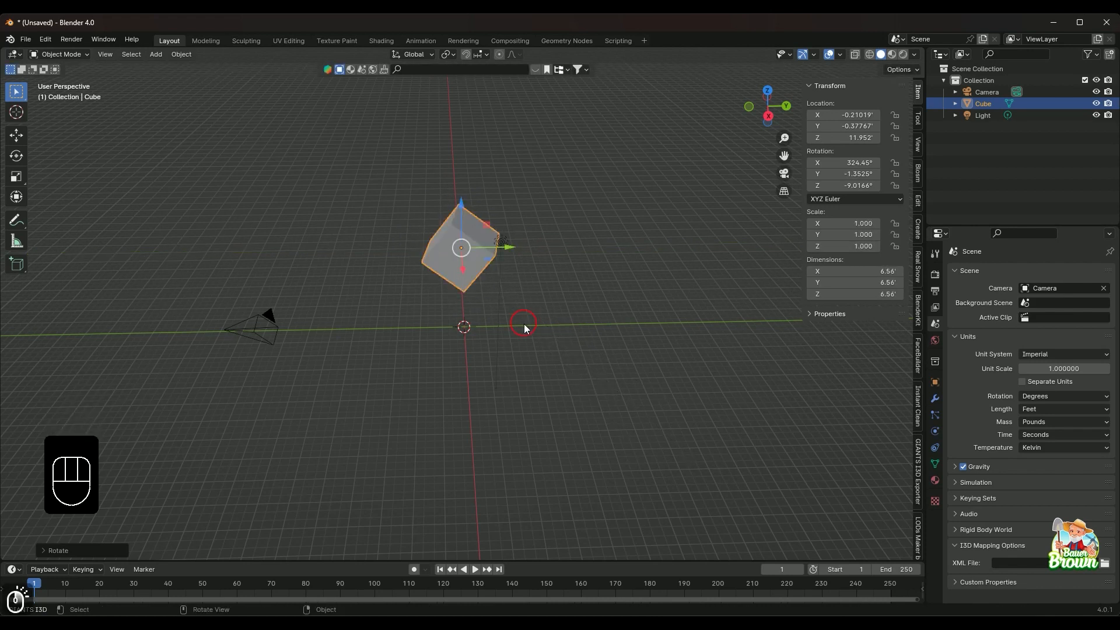
# With the orientation kept Global, try switching a Y scale from the global to the cube's local Y axis, and cancel it
pyautogui.press('s')
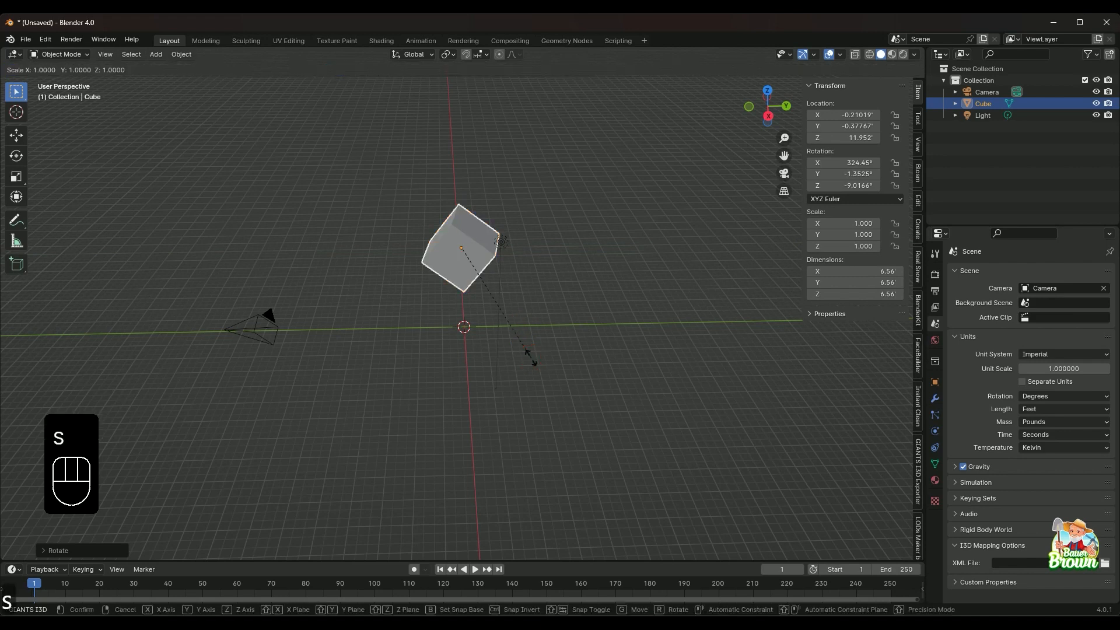
pyautogui.press('y')
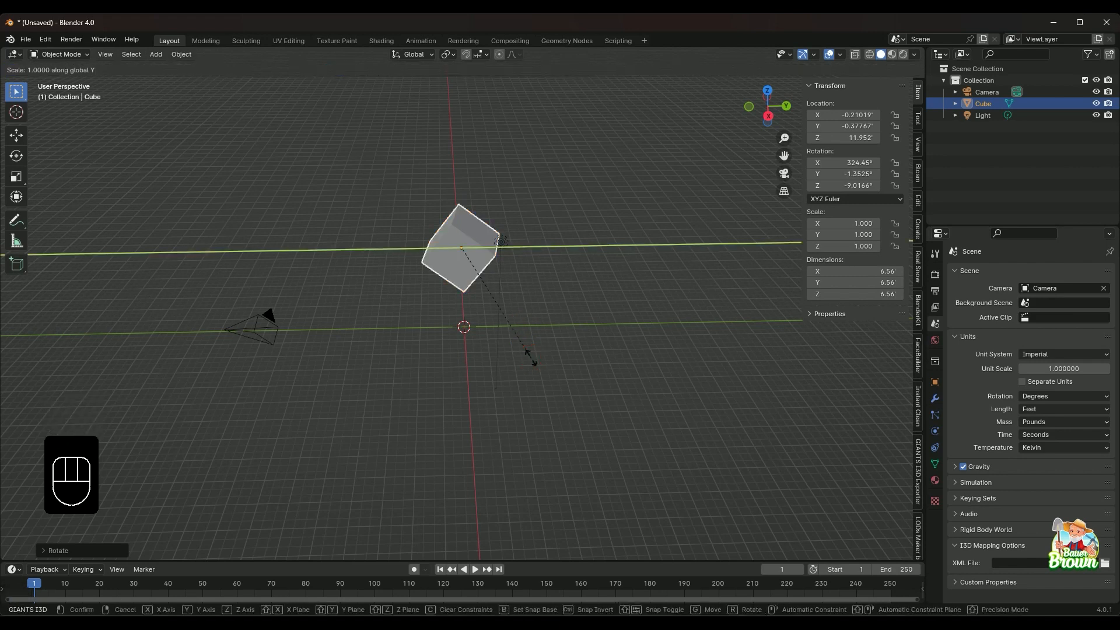
pyautogui.press('y')
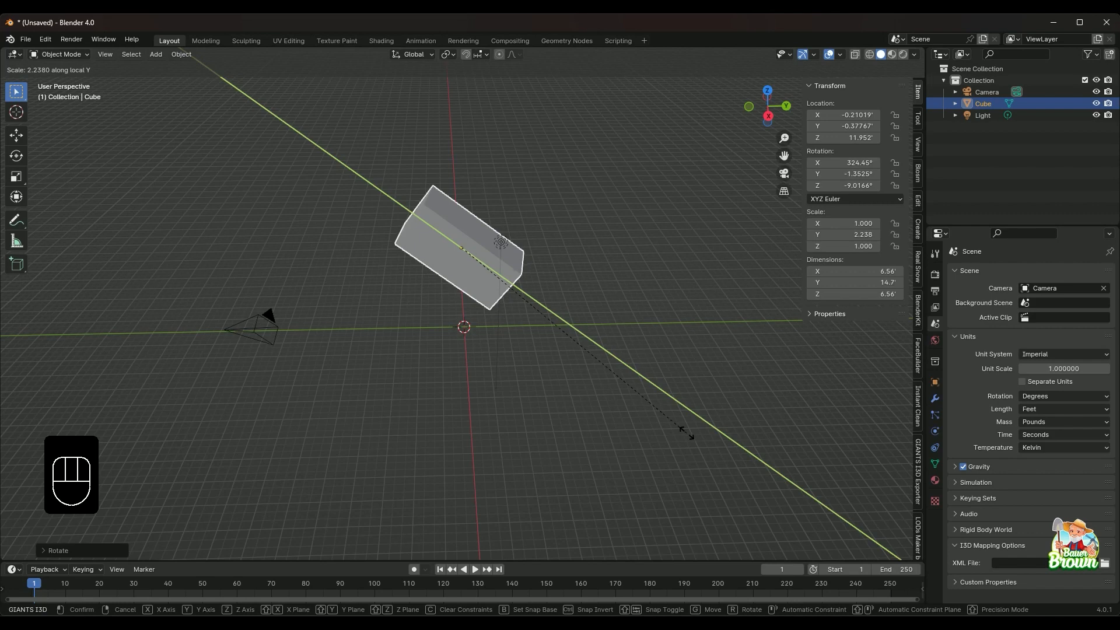
pyautogui.rightClick(686, 434)
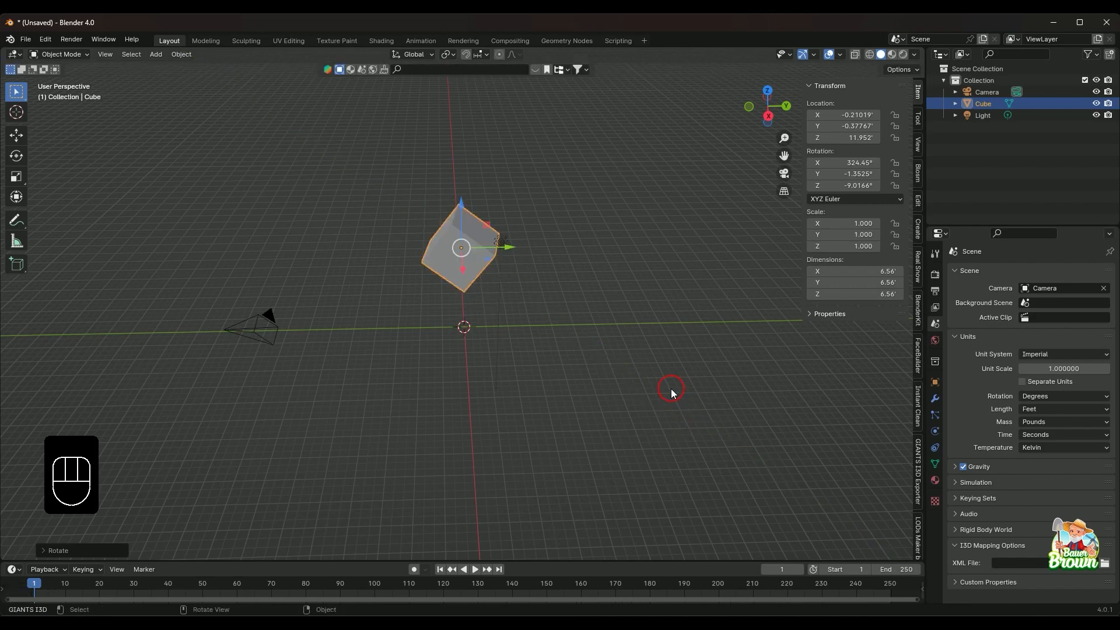
# Turn off the Move object gizmo and clear the cube's location and rotation
pyautogui.moveTo(617, 350)
pyautogui.mouseDown(button='middle')
pyautogui.moveTo(593, 349)
pyautogui.moveTo(611, 328)
pyautogui.moveTo(619, 370)
pyautogui.moveTo(625, 363)
pyautogui.moveTo(588, 376)
pyautogui.moveTo(600, 333)
pyautogui.moveTo(602, 350)
pyautogui.mouseUp(button='middle')
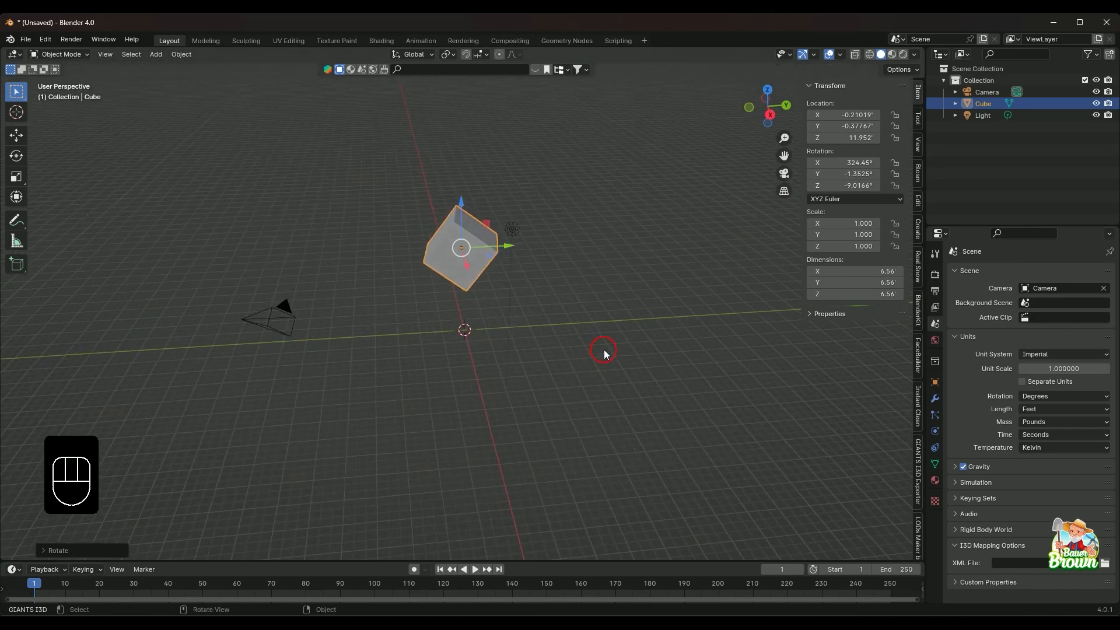
pyautogui.click(814, 55)
pyautogui.click(795, 169)
pyautogui.hotkey('alt', 'g')
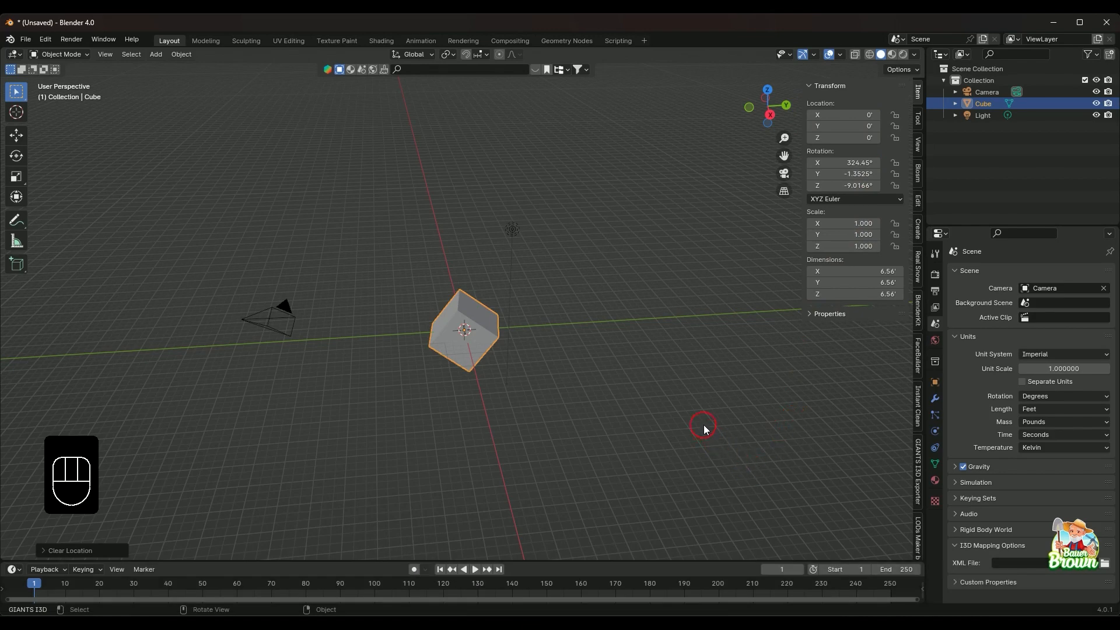
pyautogui.hotkey('alt', 'r')
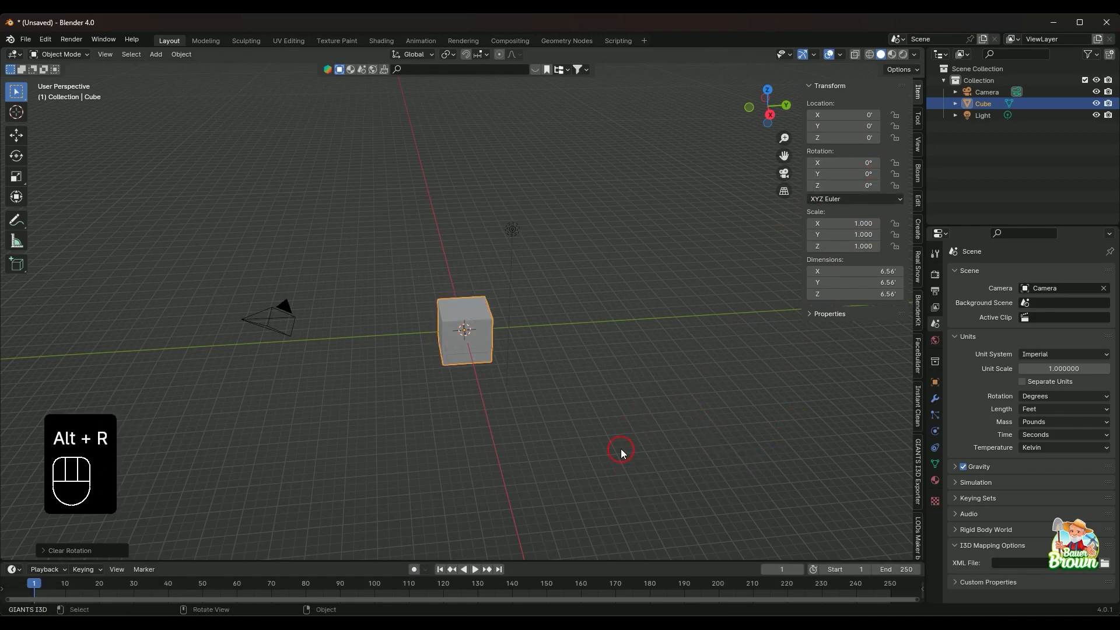
# Move the cube up along the global Z axis to a Z location of about 5.14 ft
pyautogui.moveTo(617, 442); pyautogui.dragTo(604, 418, button='middle')
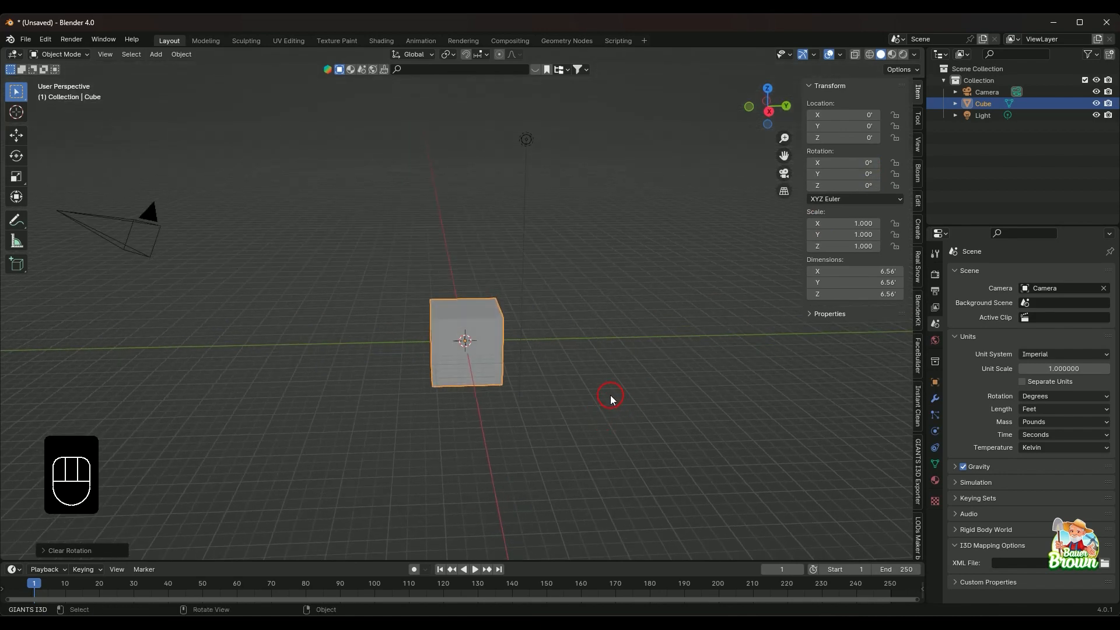
pyautogui.press('g')
pyautogui.press('z')
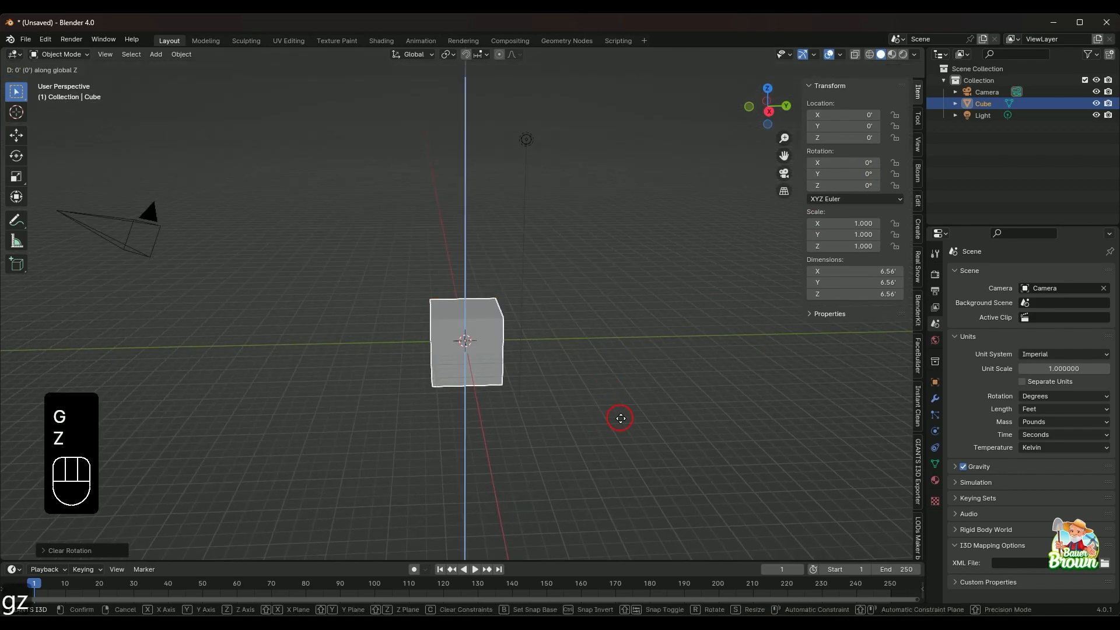
pyautogui.click(614, 371)
# Scale the cube up uniformly to a scale of about 3.08, making each side about 20.2 ft
pyautogui.moveTo(614, 370); pyautogui.dragTo(561, 308, button='middle')
pyautogui.scroll(3, 591, 360)
pyautogui.scroll(-4, 591, 360)
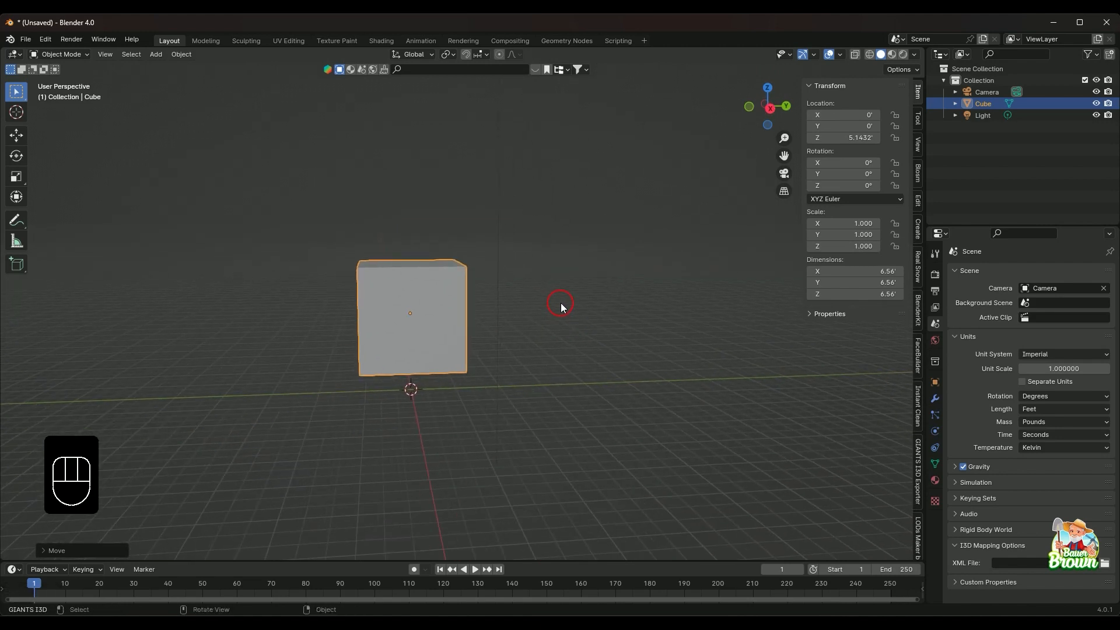
pyautogui.press('s')
pyautogui.click(807, 466)
pyautogui.scroll(-8, 742, 408)
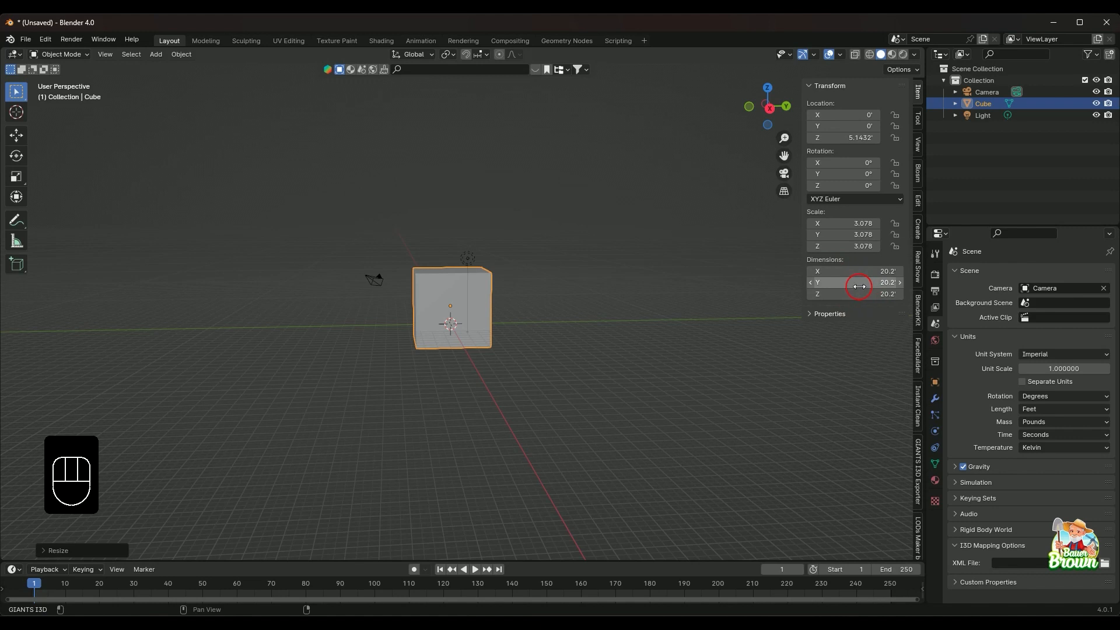
# Toggle the viewport sidebar with the transform values several times and leave it shown
pyautogui.press('n')
pyautogui.press('n')
pyautogui.press('n')
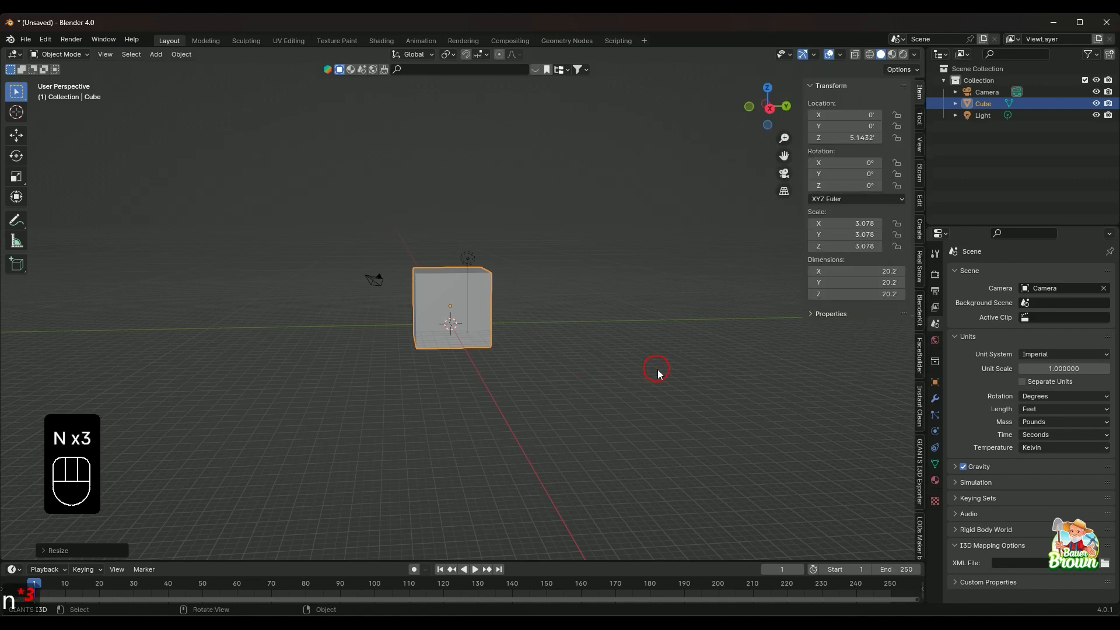
pyautogui.press('n')
pyautogui.press('n')
pyautogui.press('n')
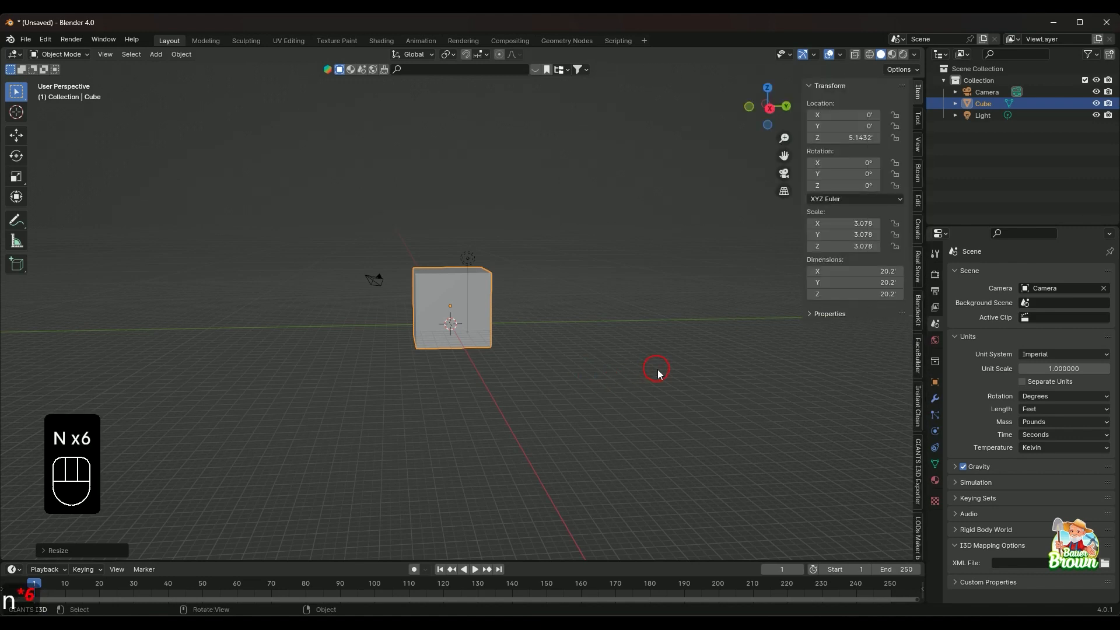
# Switch the cube from Object Mode to Edit Mode
pyautogui.press('Tab')
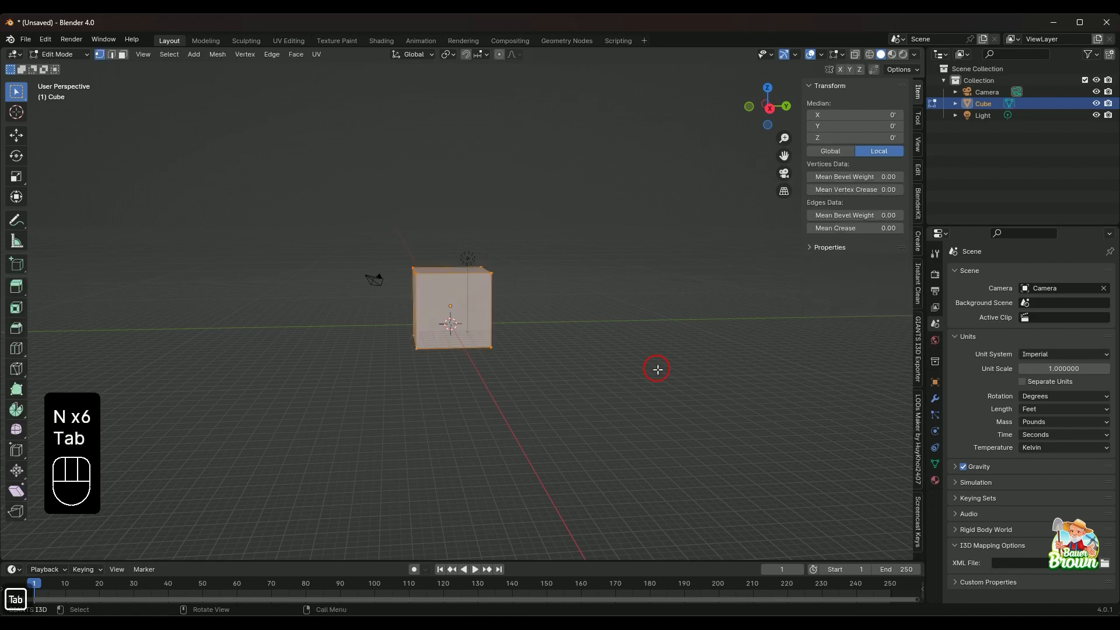
# Hide and reshow the viewport sidebar, and return the cube from Edit Mode to Object Mode
pyautogui.press('n')
pyautogui.press('n')
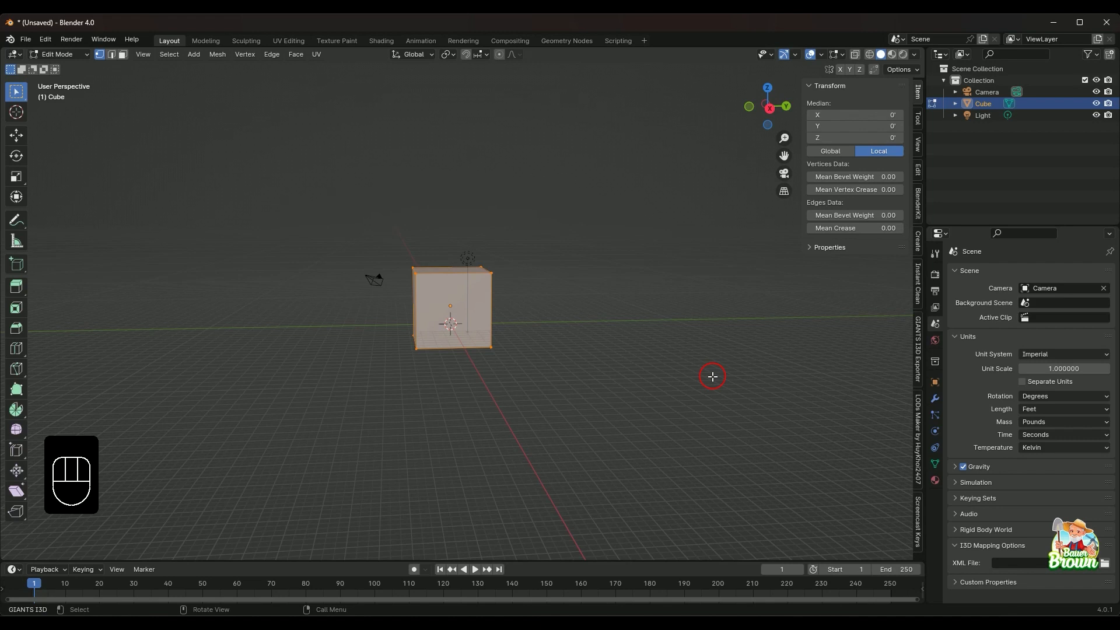
pyautogui.press('Tab')
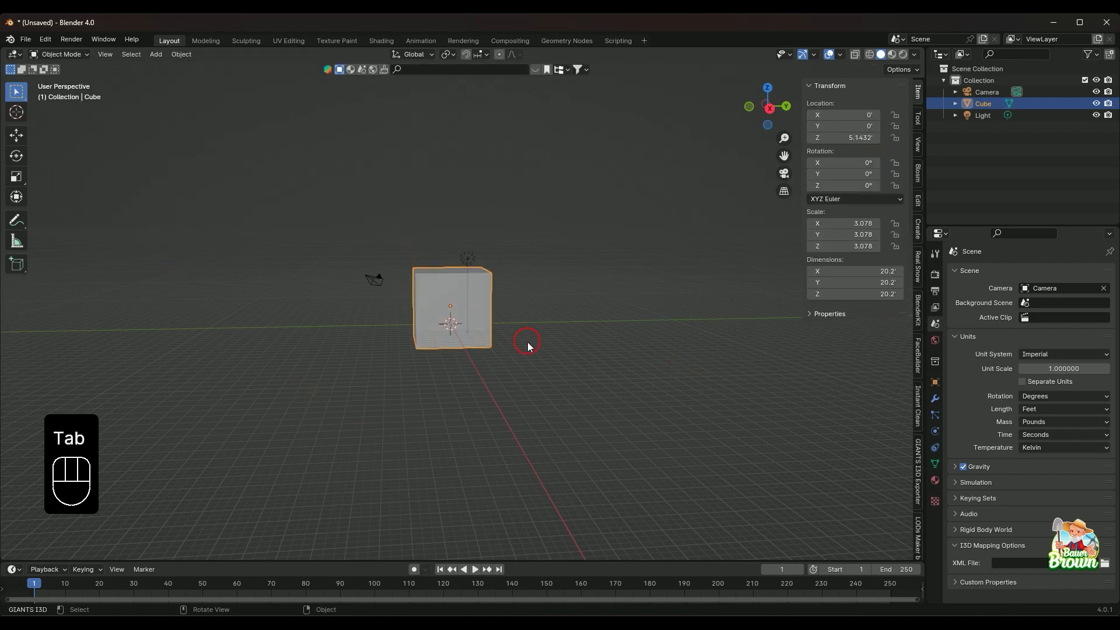
# Examine the scaled cube from several angles and distances in Object Mode
pyautogui.scroll(4, 635, 424)
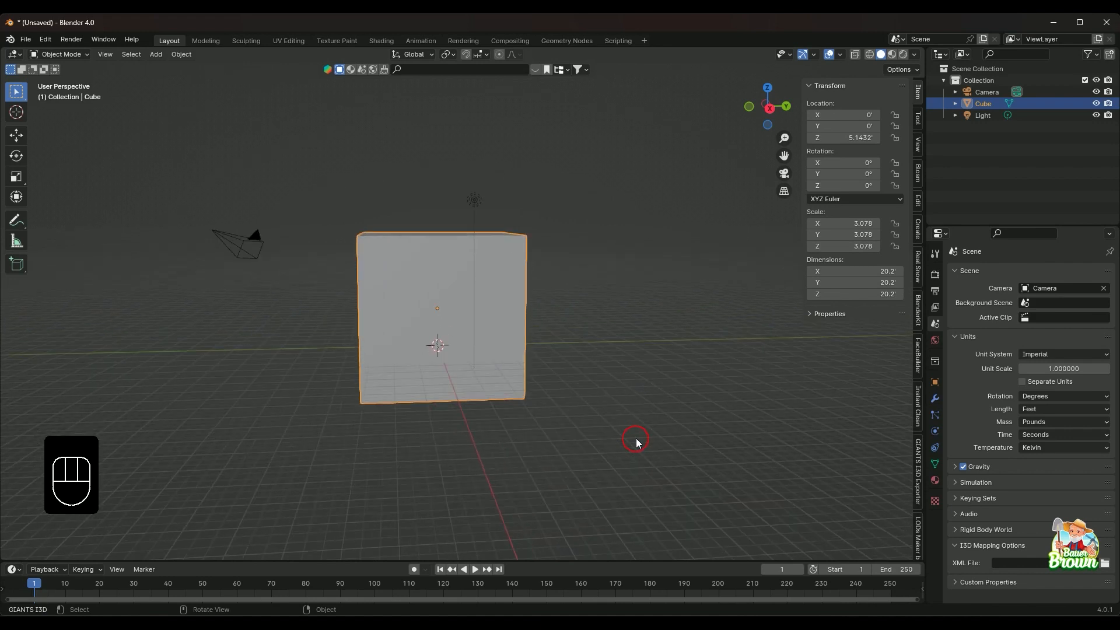
pyautogui.scroll(2, 635, 439)
pyautogui.scroll(-2, 636, 438)
pyautogui.moveTo(603, 324); pyautogui.dragTo(585, 356, button='middle')
pyautogui.scroll(2, 578, 363)
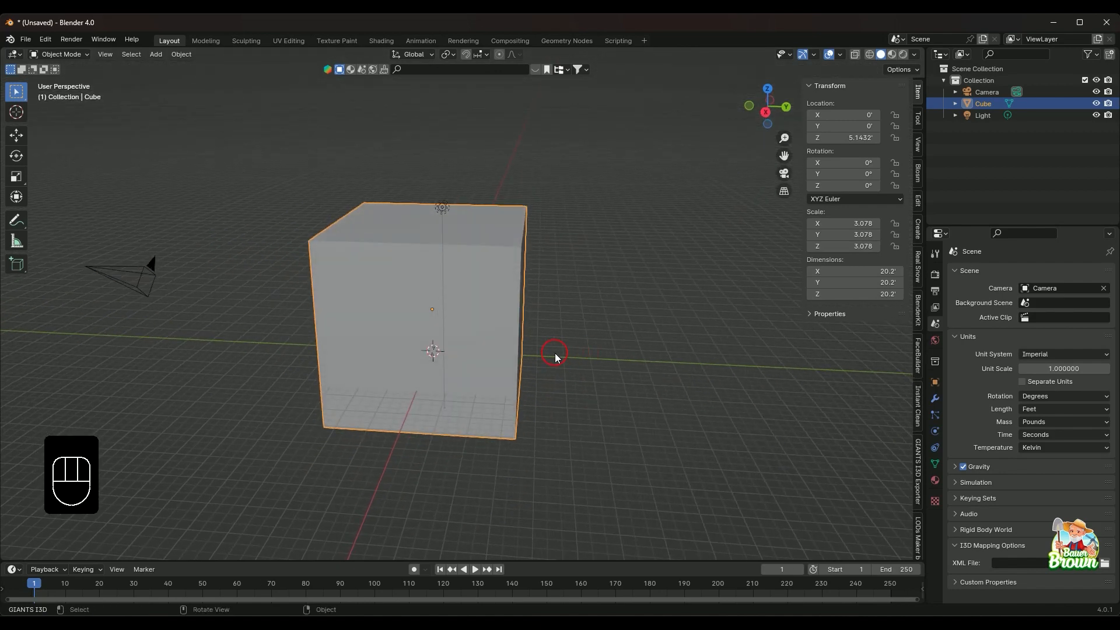
pyautogui.moveTo(555, 325); pyautogui.dragTo(614, 370, button='middle')
pyautogui.scroll(-2, 584, 367)
pyautogui.scroll(2, 607, 438)
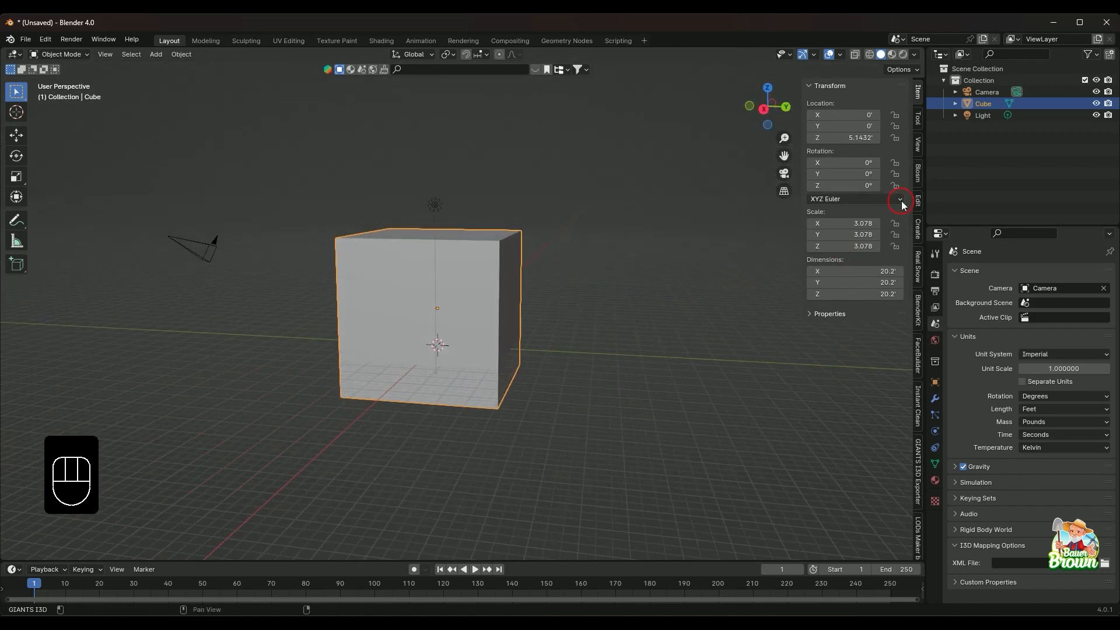
pyautogui.moveTo(658, 412); pyautogui.dragTo(688, 385, button='middle')
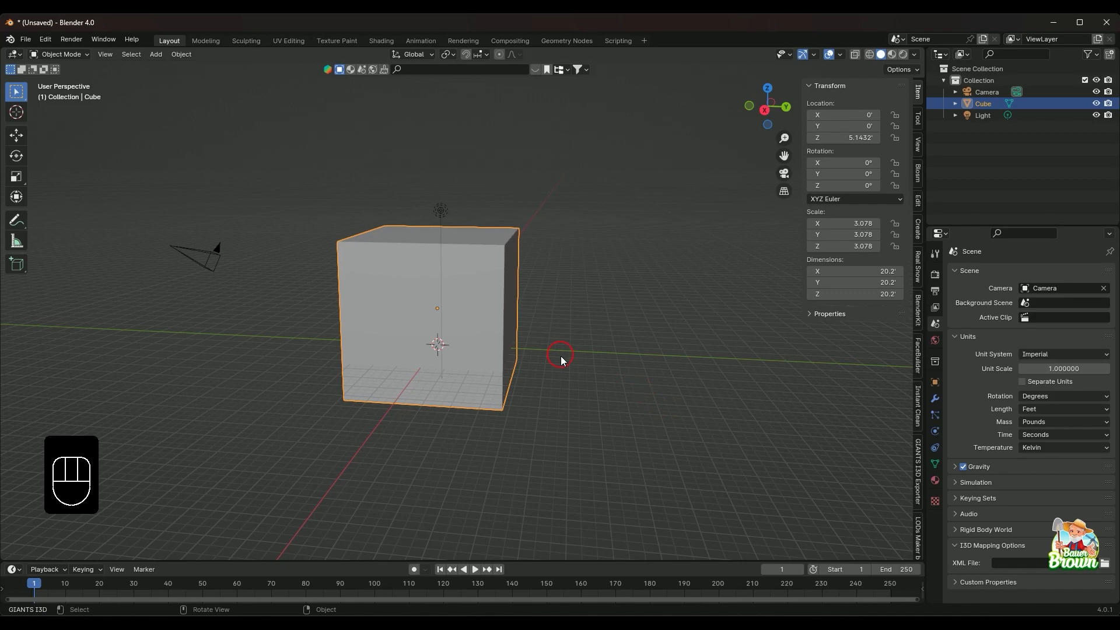
pyautogui.scroll(5, 576, 376)
pyautogui.scroll(-5, 578, 406)
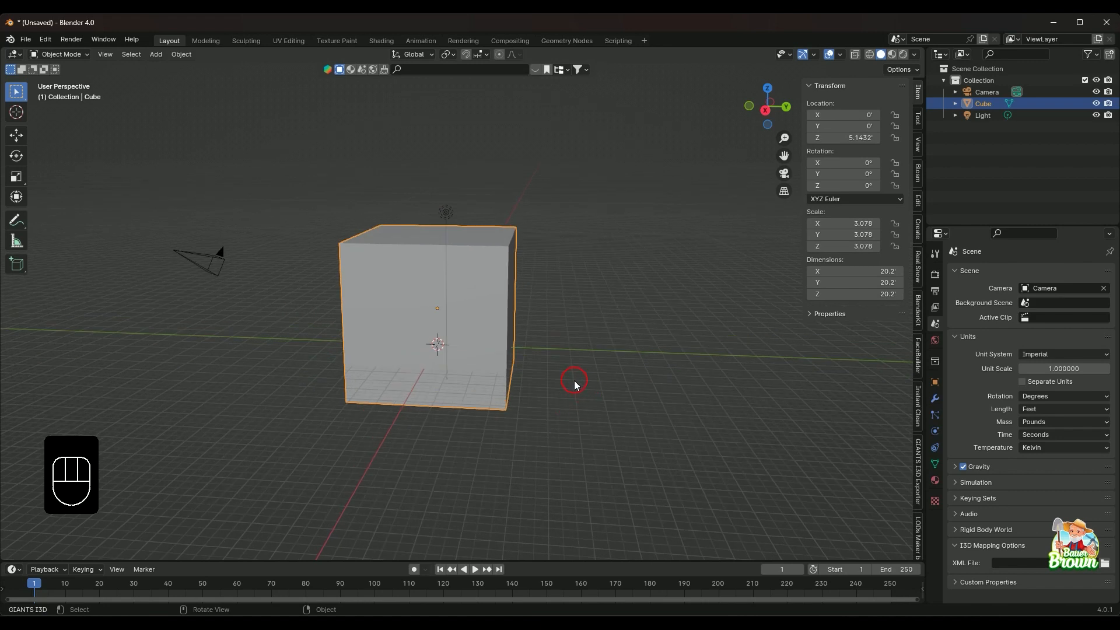
# Apply only the scale transform to the cube in Object Mode
pyautogui.rightClick(590, 345)
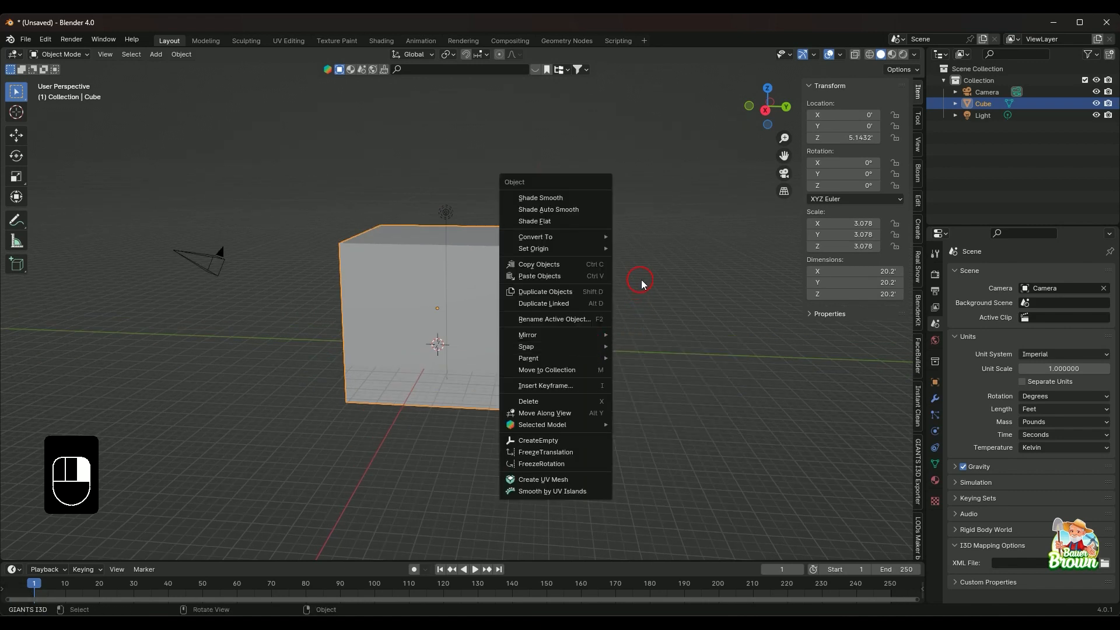
pyautogui.click(661, 309)
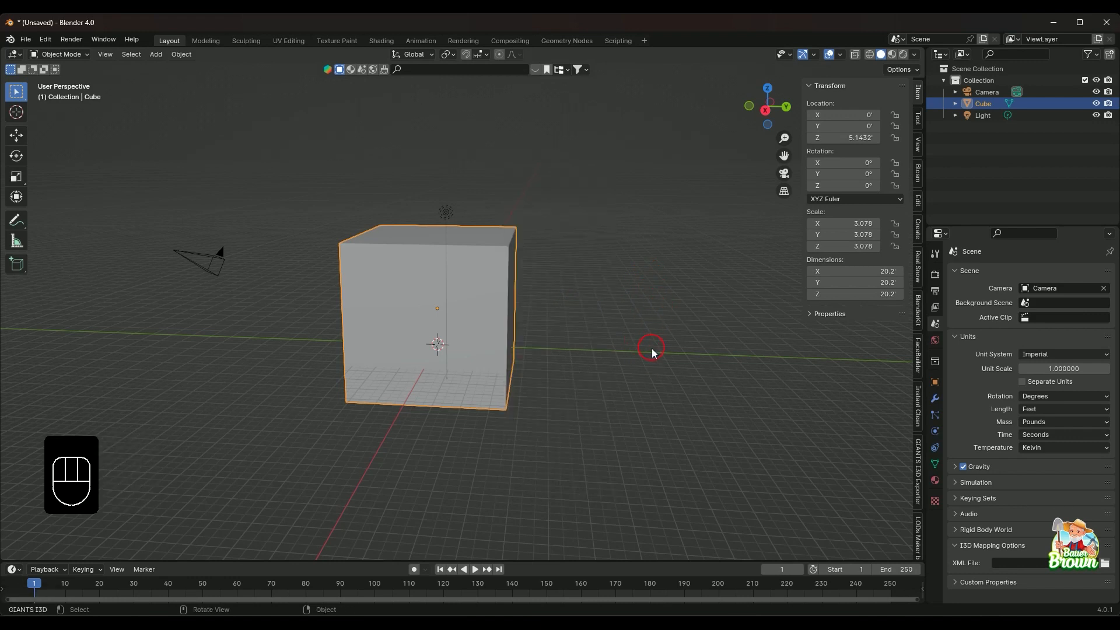
pyautogui.hotkey('ctrl', 'a')
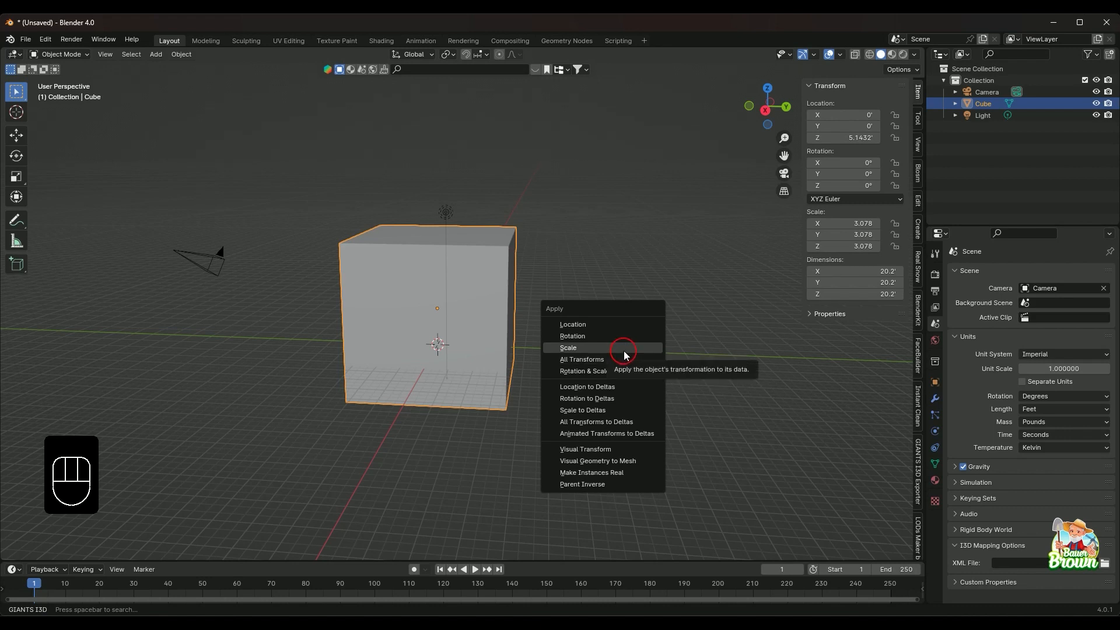
pyautogui.click(625, 350)
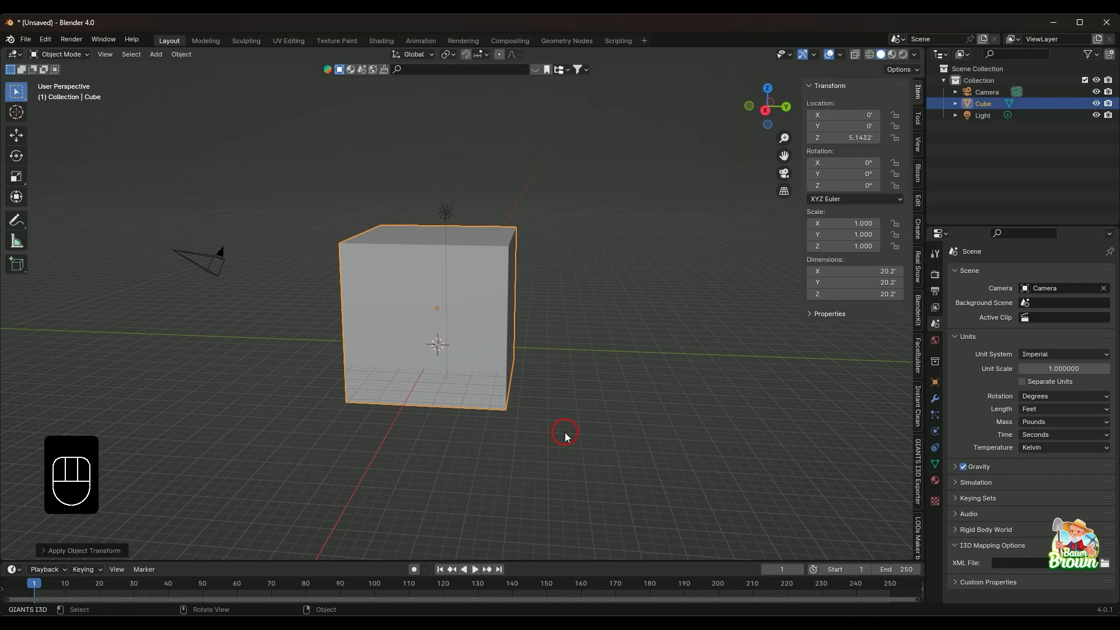
# Try a bevel about 4 ft wide on all the cube's edges in Edit Mode with face selection
pyautogui.press('Tab')
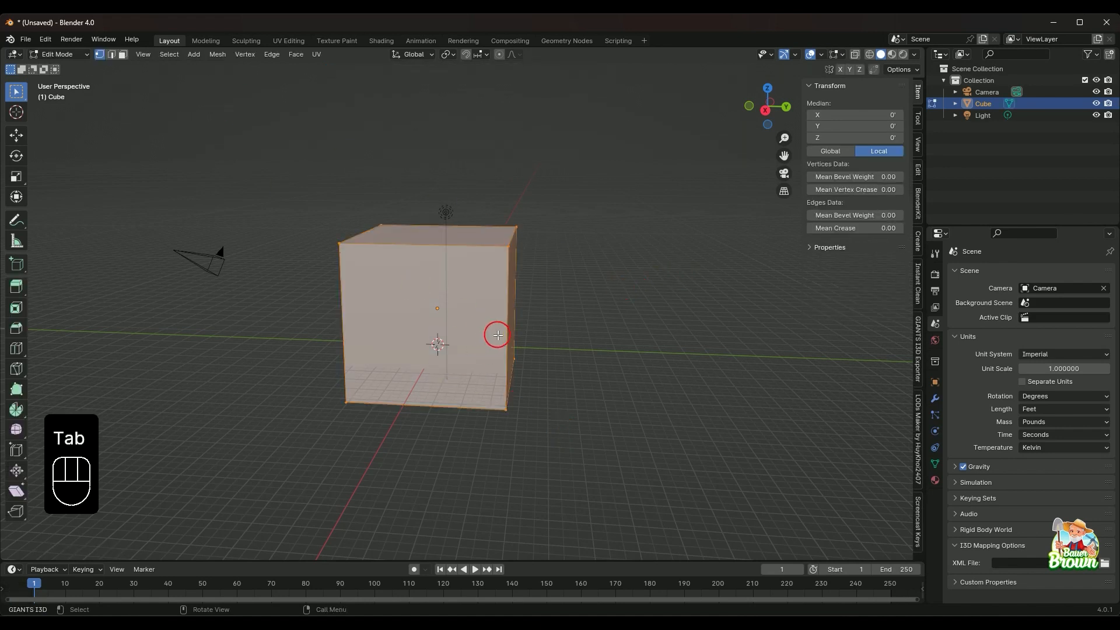
pyautogui.press('3')
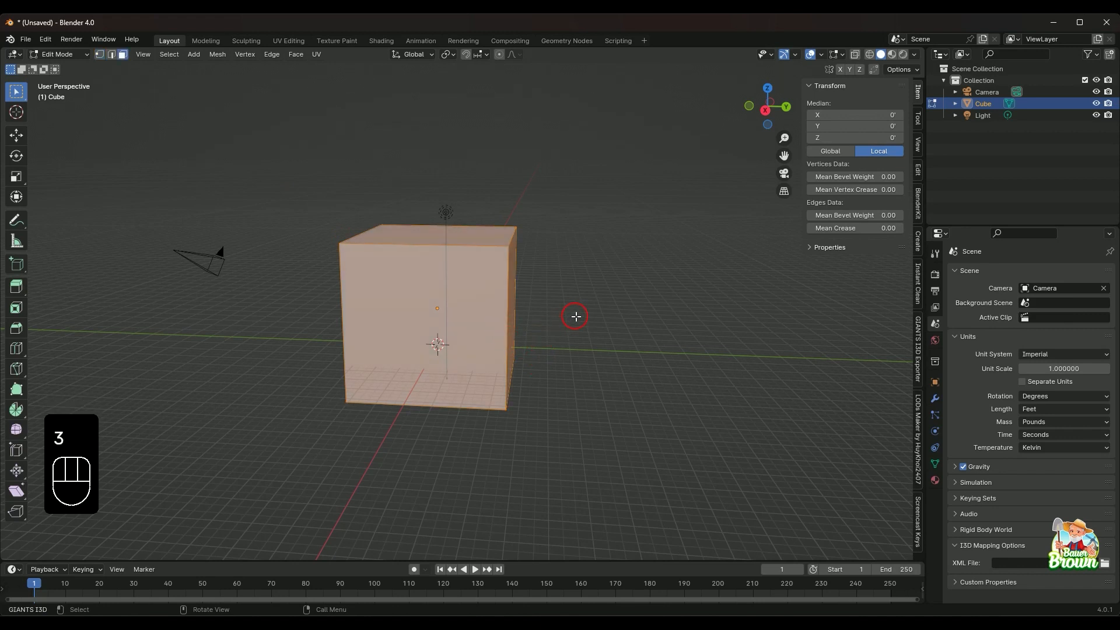
pyautogui.hotkey('ctrl', 'b')
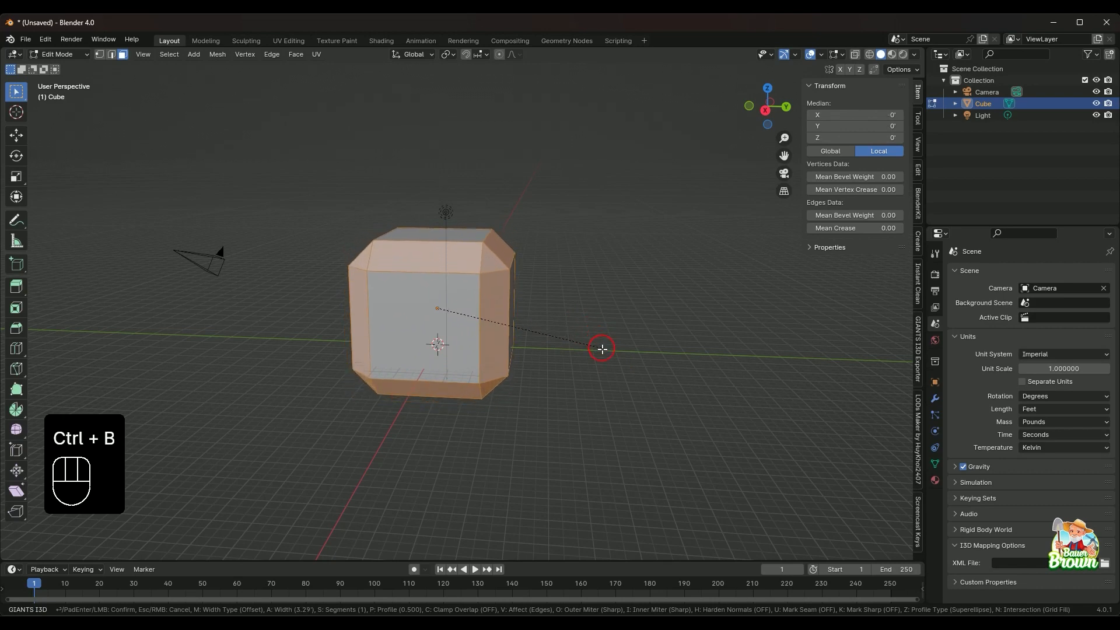
pyautogui.scroll(3, 603, 352)
pyautogui.scroll(-3, 605, 355)
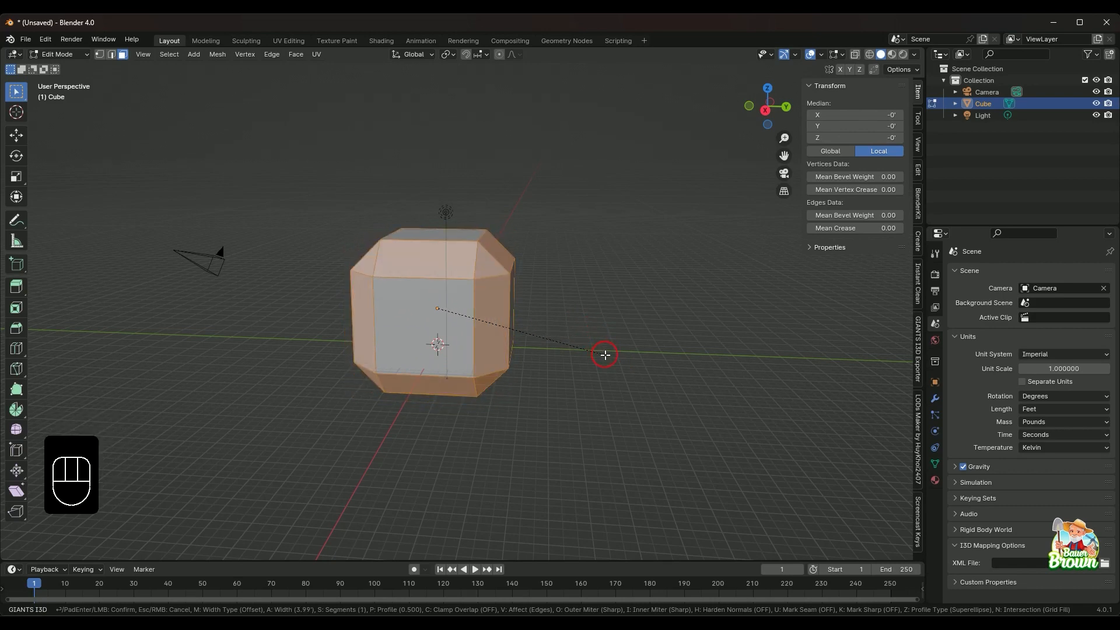
pyautogui.rightClick(607, 356)
# Undo the switch to Edit Mode and the applied scale on the cube
pyautogui.moveTo(632, 332); pyautogui.dragTo(566, 377, button='middle')
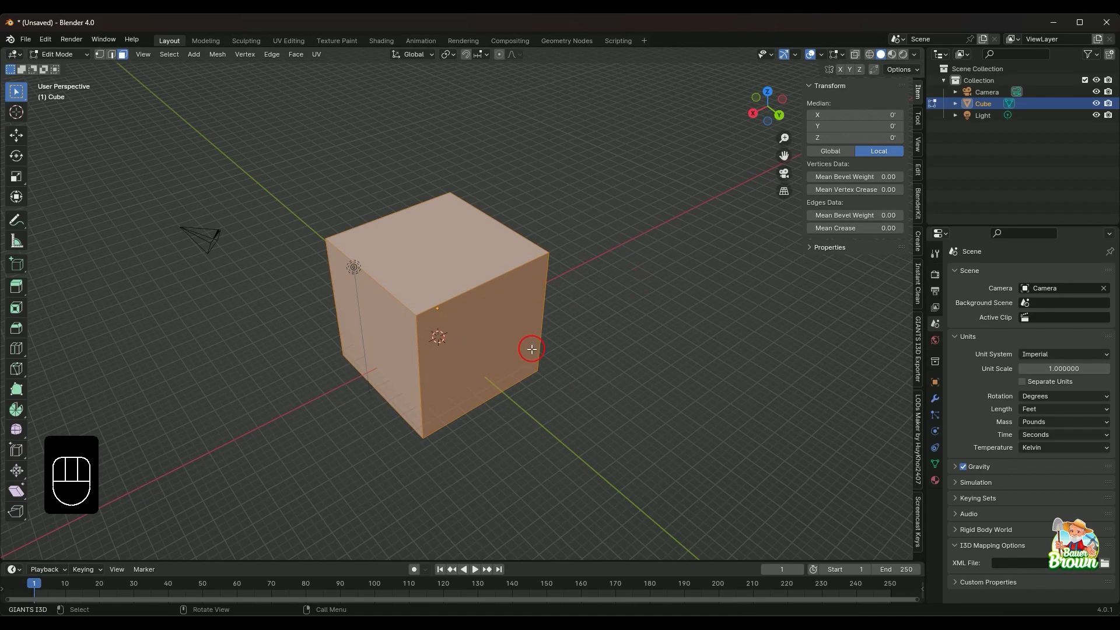
pyautogui.moveTo(541, 398); pyautogui.dragTo(585, 355, button='middle')
pyautogui.hotkey('ctrl', 'z')
pyautogui.hotkey('ctrl', 'z')
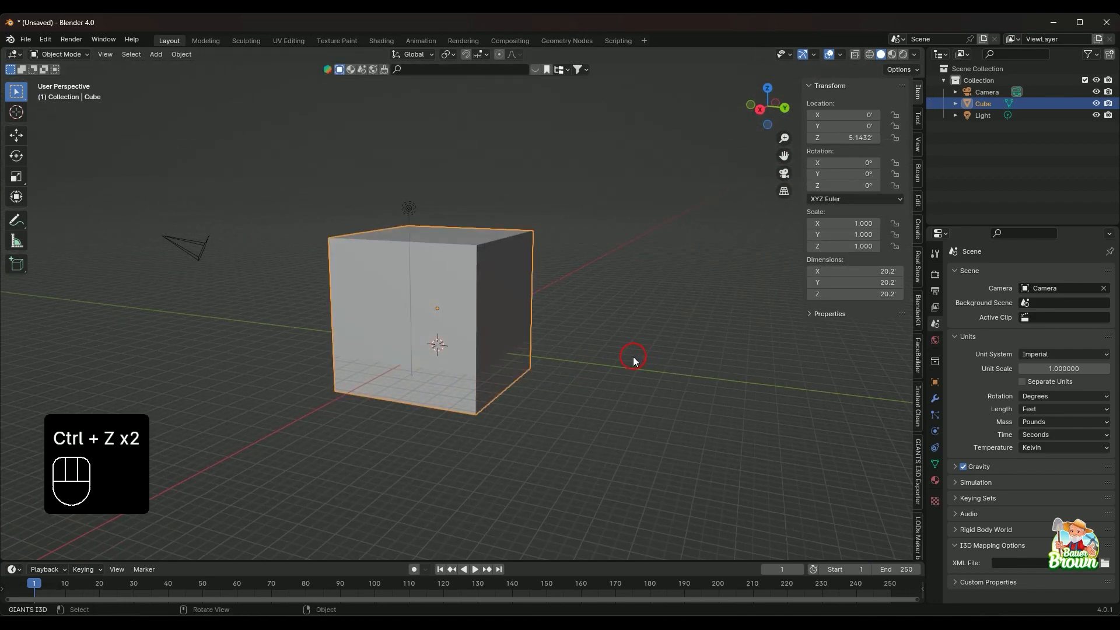
pyautogui.hotkey('ctrl', 'z')
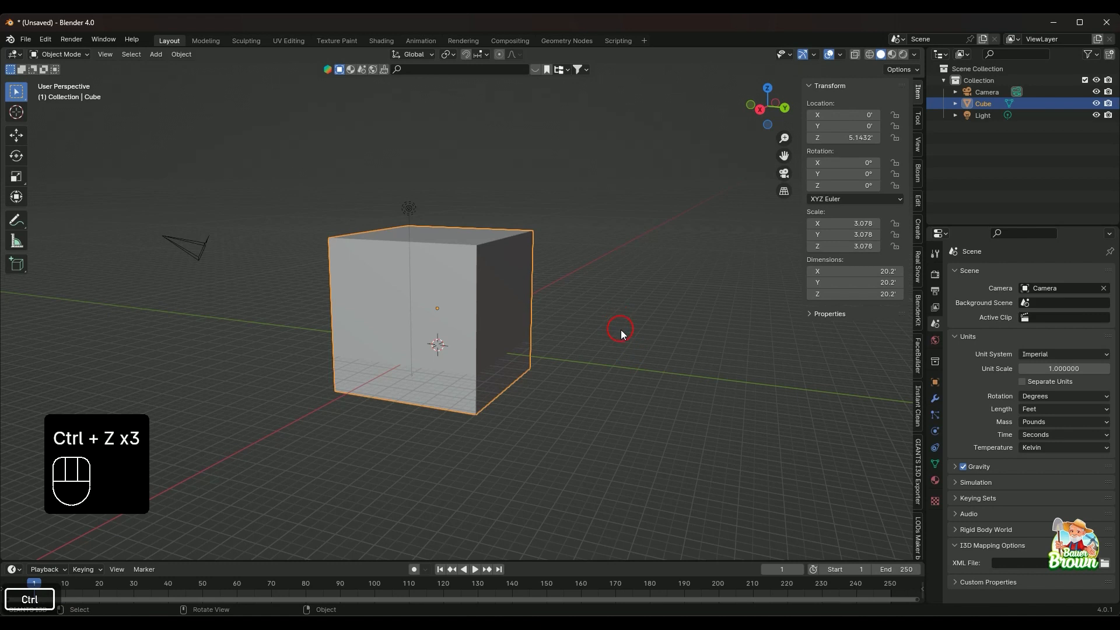
# Switch the cube to Edit Mode with face selection
pyautogui.press('Tab')
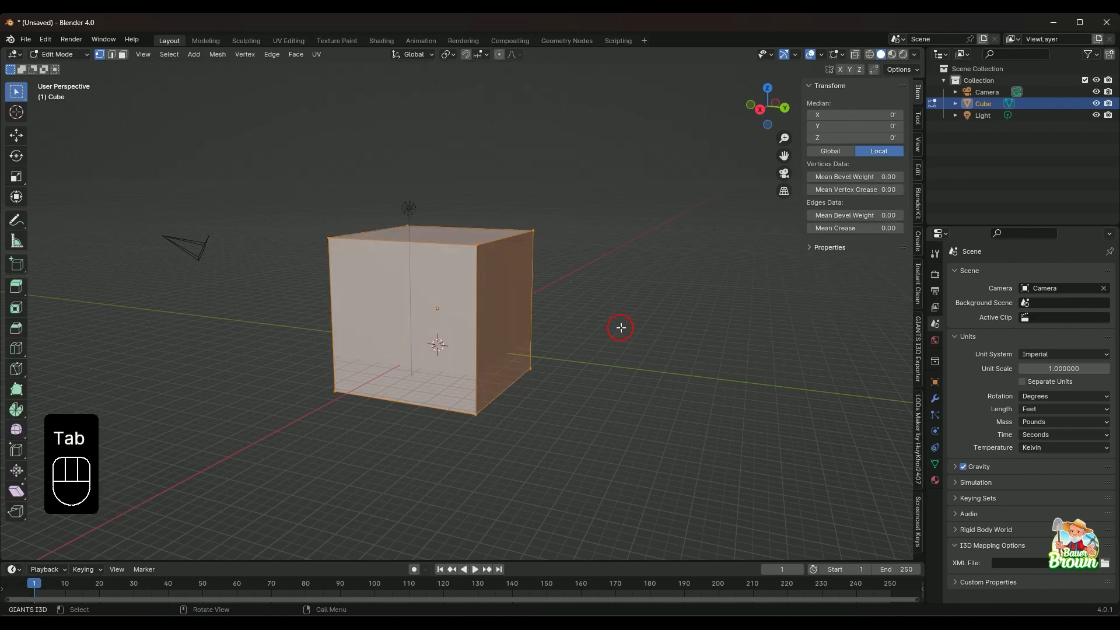
pyautogui.press('3')
# Try a multi-segment bevel on all edges of the cube without its scale applied
pyautogui.hotkey('ctrl', 'b')
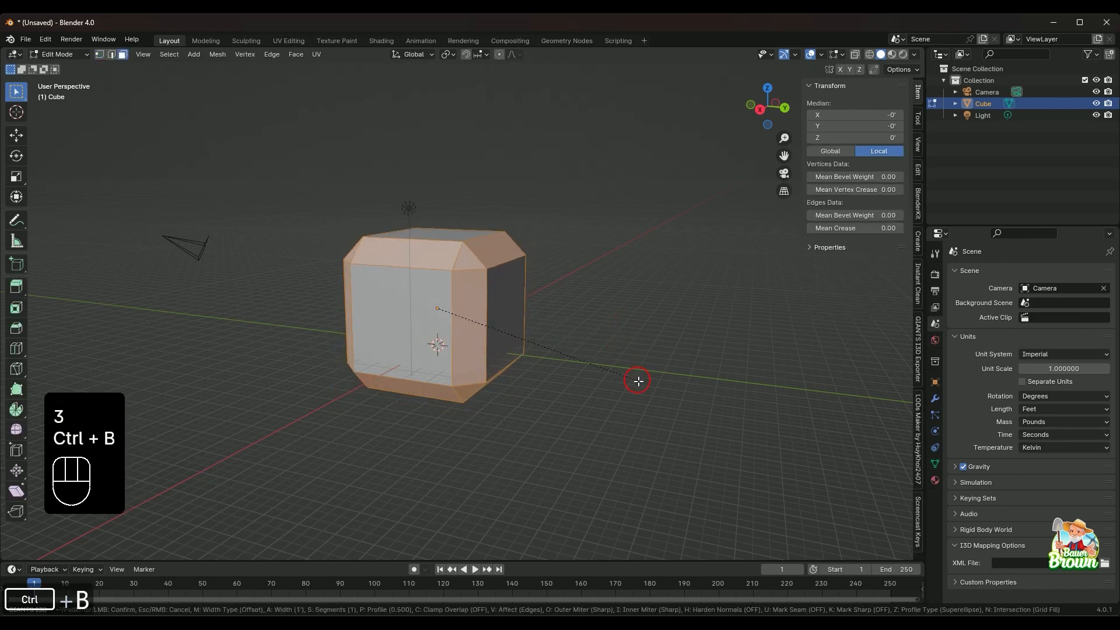
pyautogui.scroll(1, 648, 392)
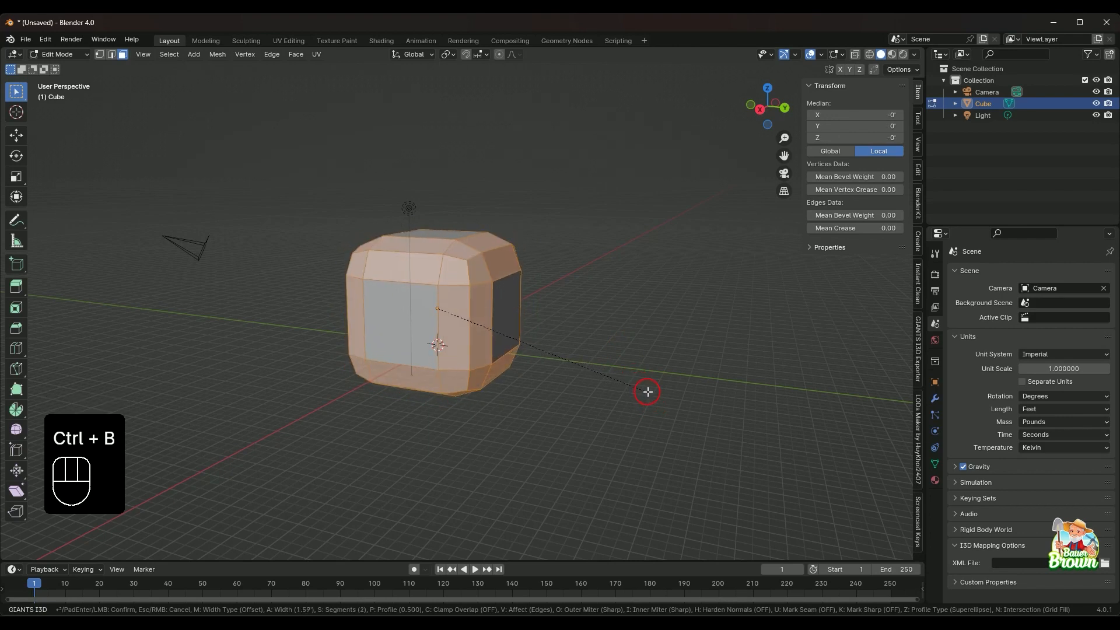
pyautogui.scroll(4, 647, 391)
pyautogui.rightClick(645, 388)
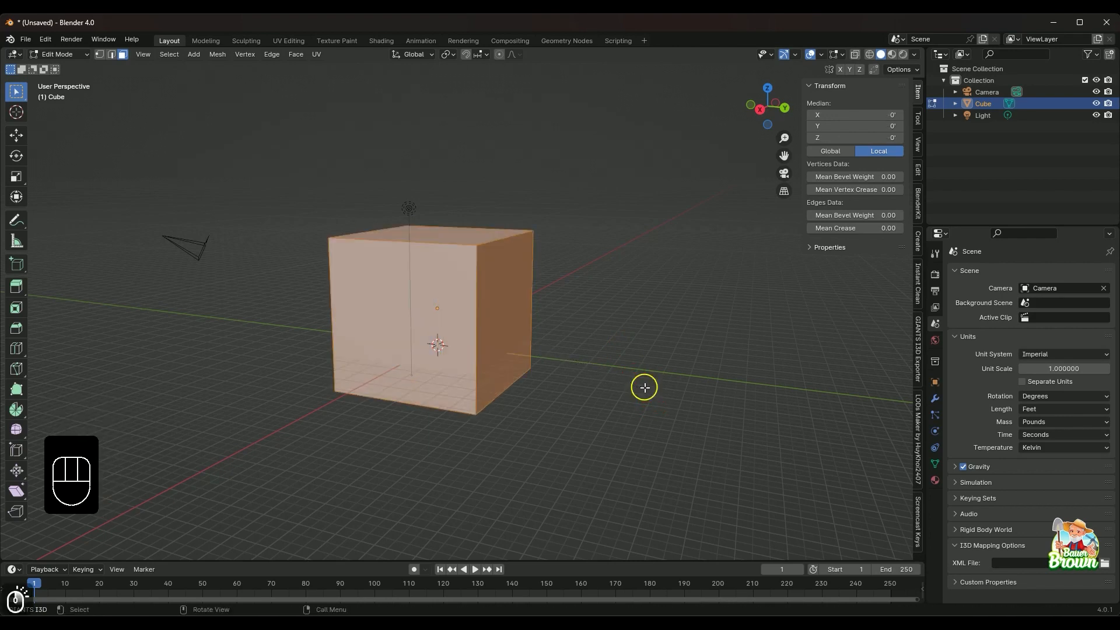
# Examine the fully selected cube in Edit Mode from the front, from above and from its corners at several distances
pyautogui.moveTo(635, 352); pyautogui.dragTo(608, 389, button='middle')
pyautogui.scroll(-2, 608, 388)
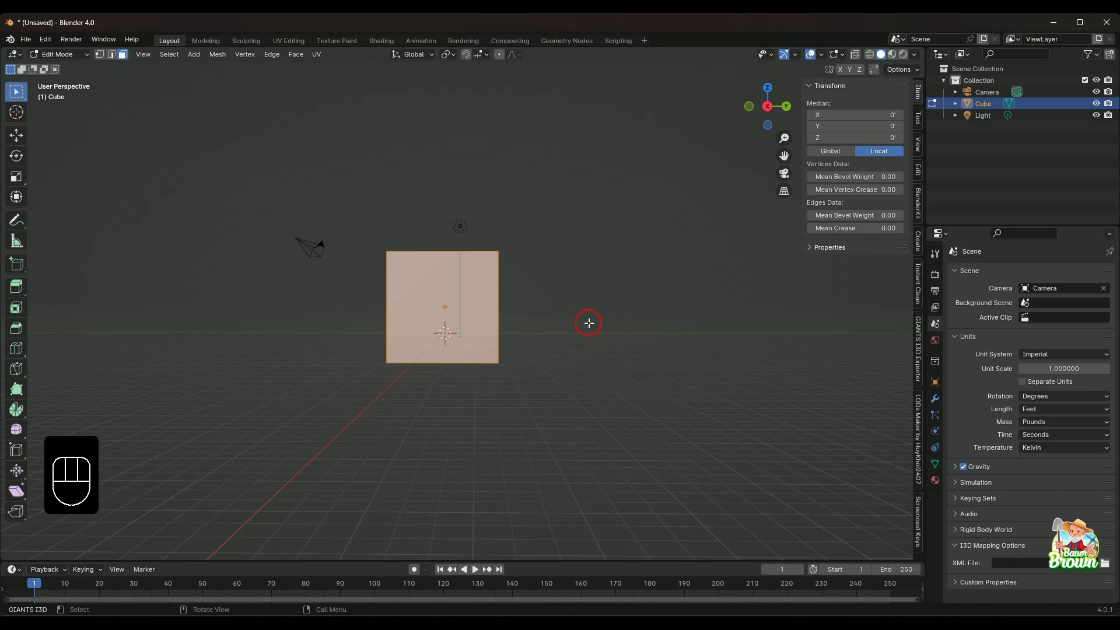
pyautogui.scroll(-2, 588, 321)
pyautogui.scroll(2, 590, 320)
pyautogui.moveTo(620, 253); pyautogui.dragTo(615, 273, button='middle')
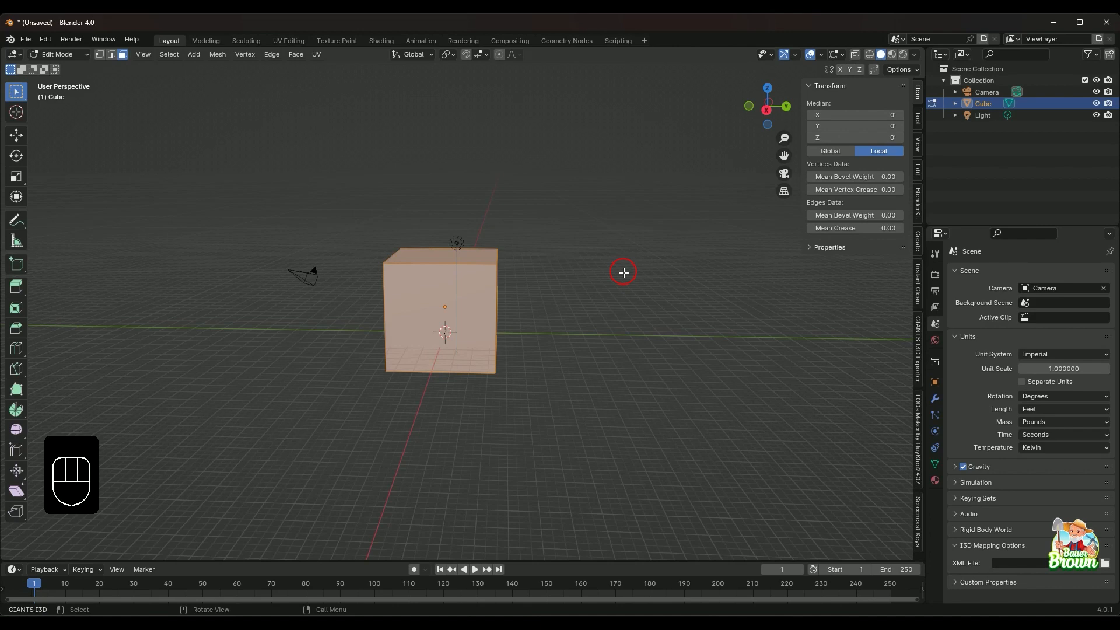
pyautogui.moveTo(478, 331); pyautogui.dragTo(481, 354, button='middle')
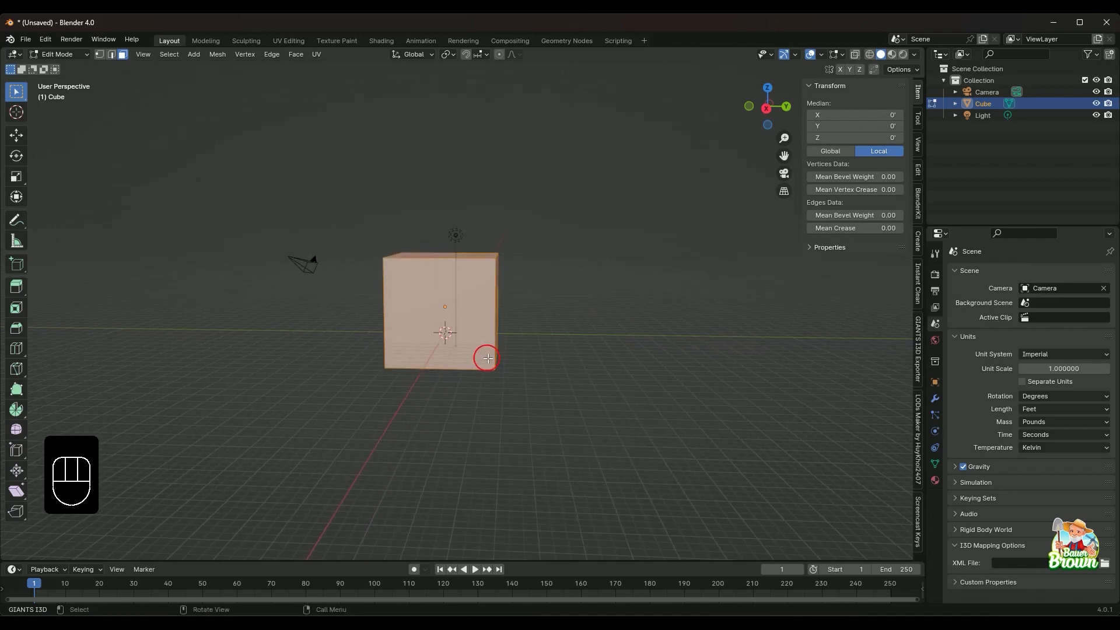
pyautogui.scroll(3, 507, 386)
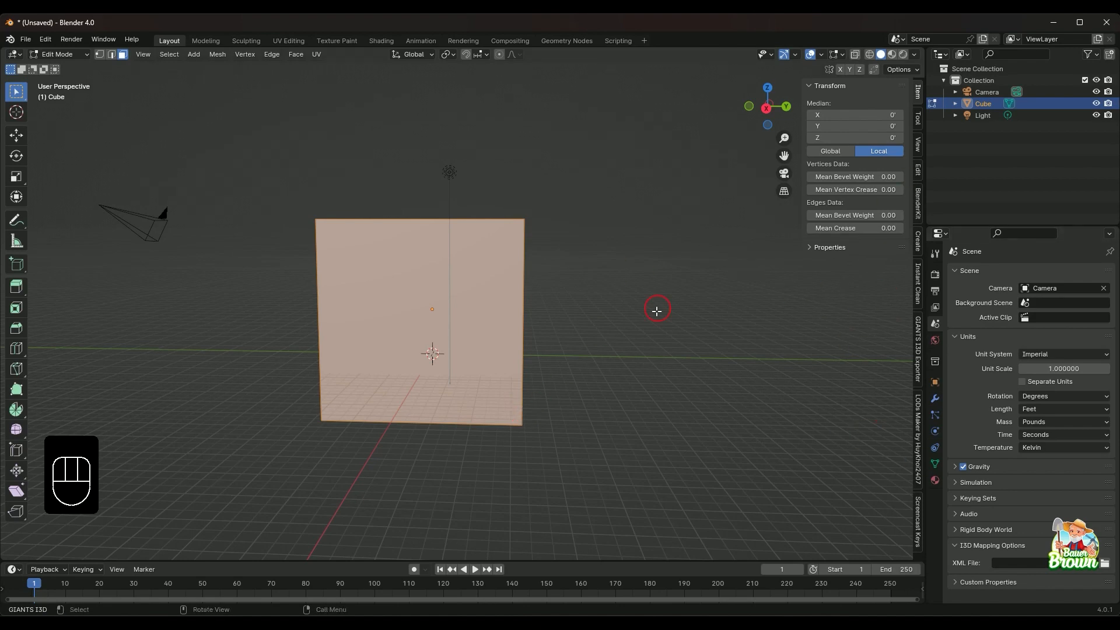
pyautogui.moveTo(598, 279); pyautogui.dragTo(613, 387, button='middle')
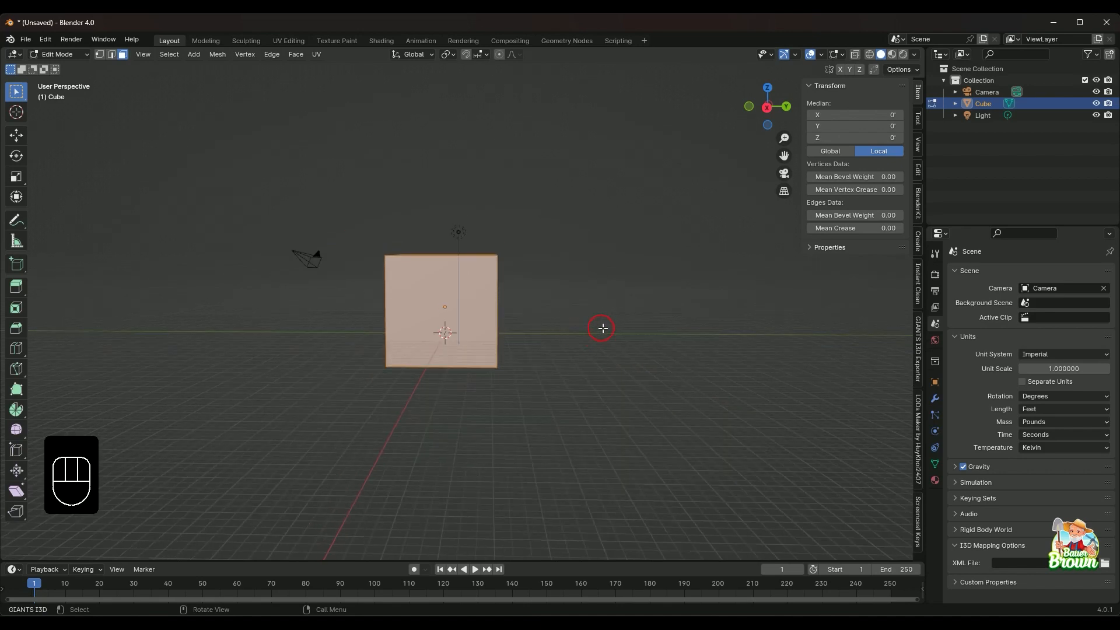
pyautogui.scroll(2, 601, 328)
pyautogui.moveTo(602, 299); pyautogui.dragTo(640, 393, button='middle')
pyautogui.scroll(2, 613, 373)
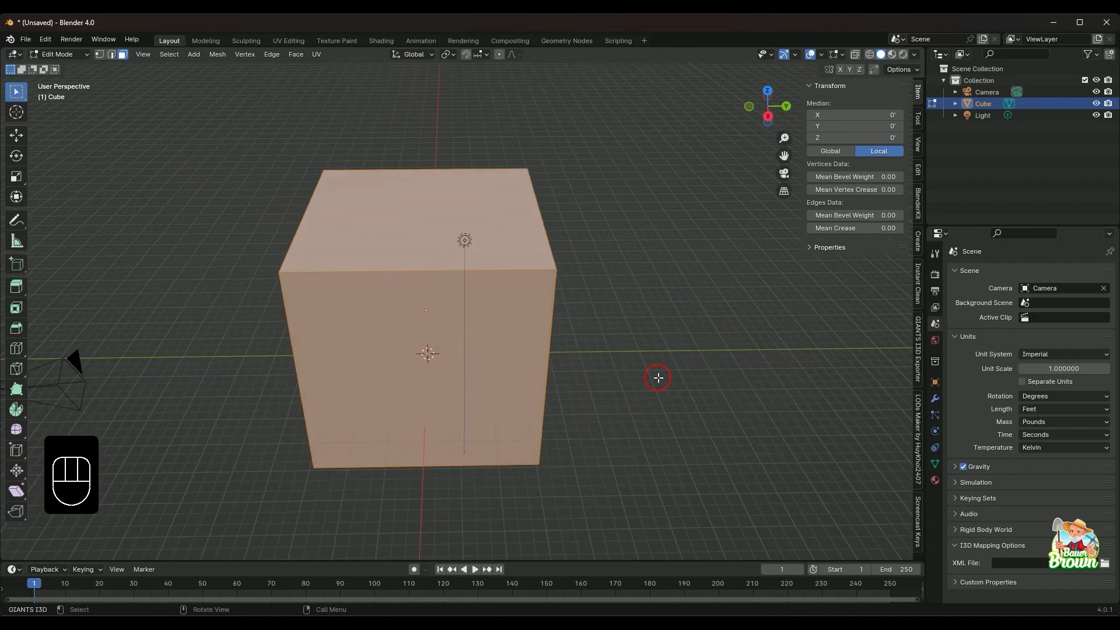
pyautogui.moveTo(663, 388); pyautogui.dragTo(665, 353, button='middle')
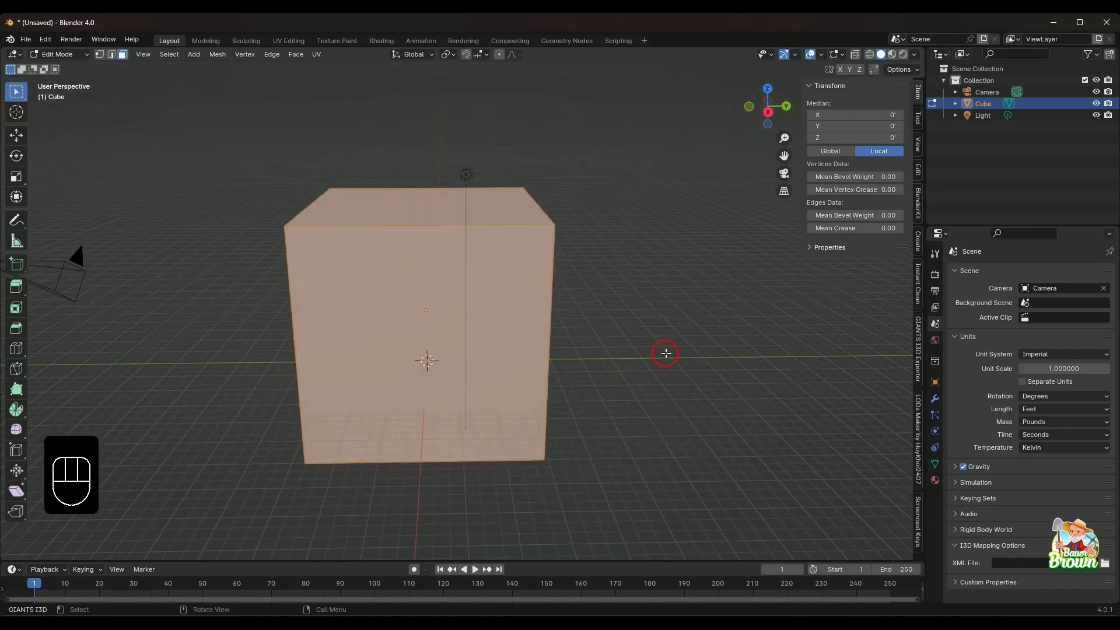
pyautogui.moveTo(667, 395)
pyautogui.mouseDown(button='middle')
pyautogui.moveTo(656, 374)
pyautogui.moveTo(671, 375)
pyautogui.mouseUp(button='middle')
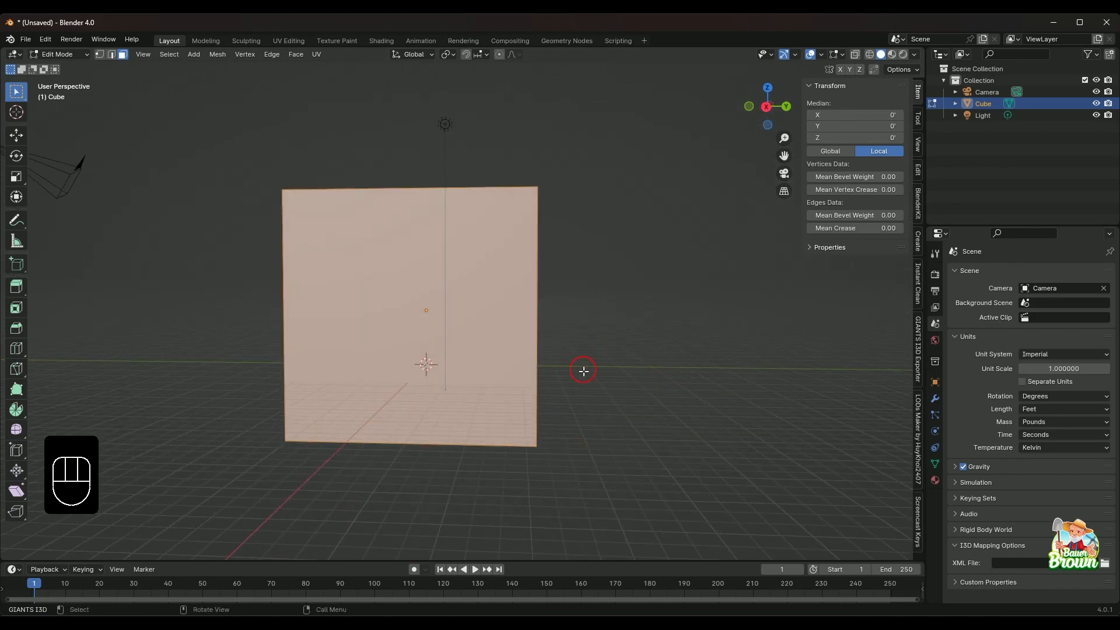
pyautogui.moveTo(606, 379); pyautogui.dragTo(615, 382, button='middle')
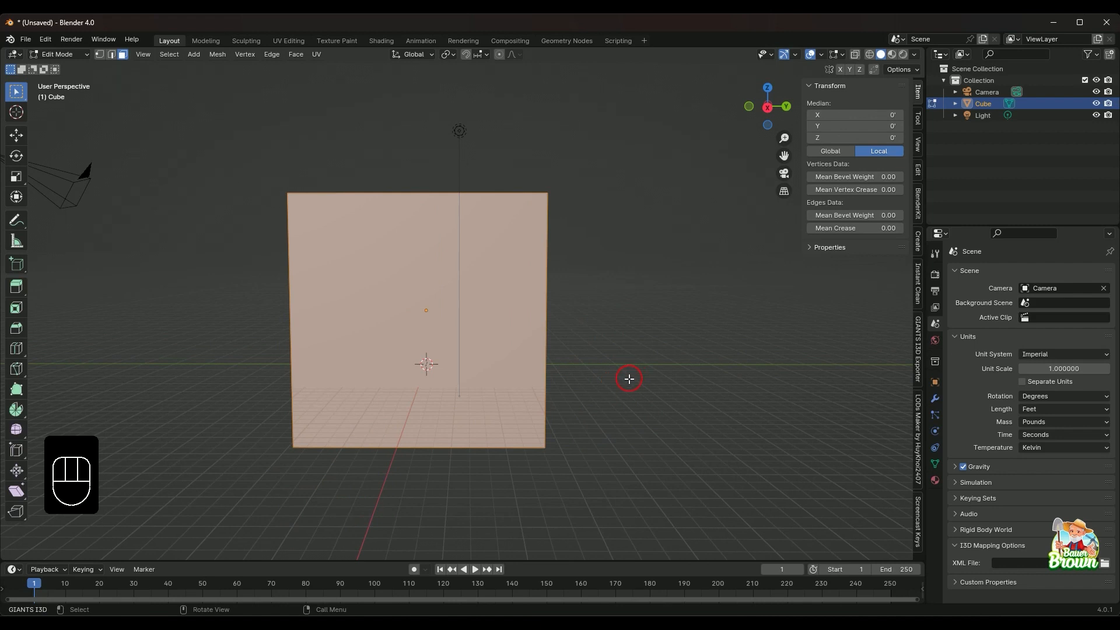
pyautogui.moveTo(502, 408); pyautogui.dragTo(548, 421, button='middle')
pyautogui.scroll(-1, 549, 420)
pyautogui.scroll(3, 549, 420)
pyautogui.scroll(-1, 550, 419)
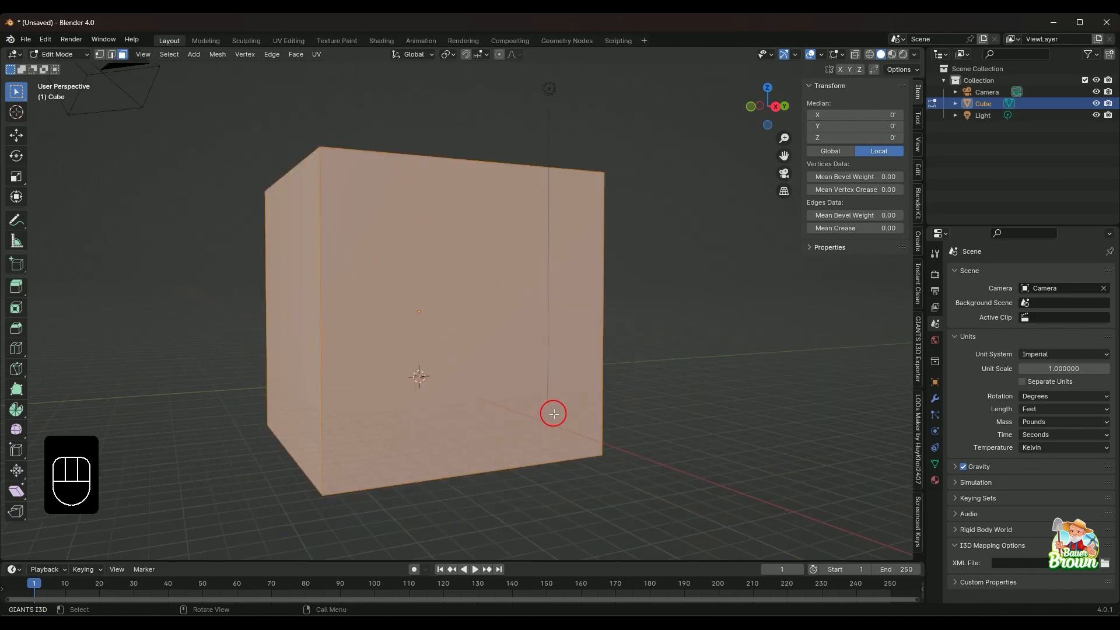
pyautogui.moveTo(730, 392); pyautogui.dragTo(671, 408, button='middle')
pyautogui.scroll(-4, 668, 408)
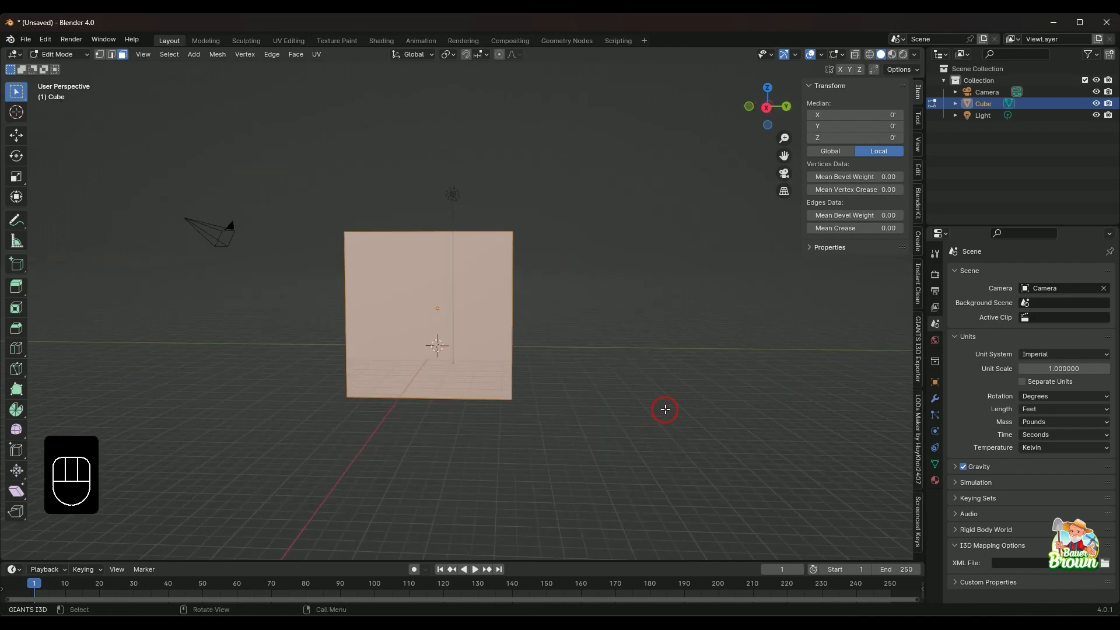
pyautogui.scroll(-2, 478, 400)
pyautogui.moveTo(478, 400); pyautogui.dragTo(523, 443, button='middle')
pyautogui.scroll(1, 528, 441)
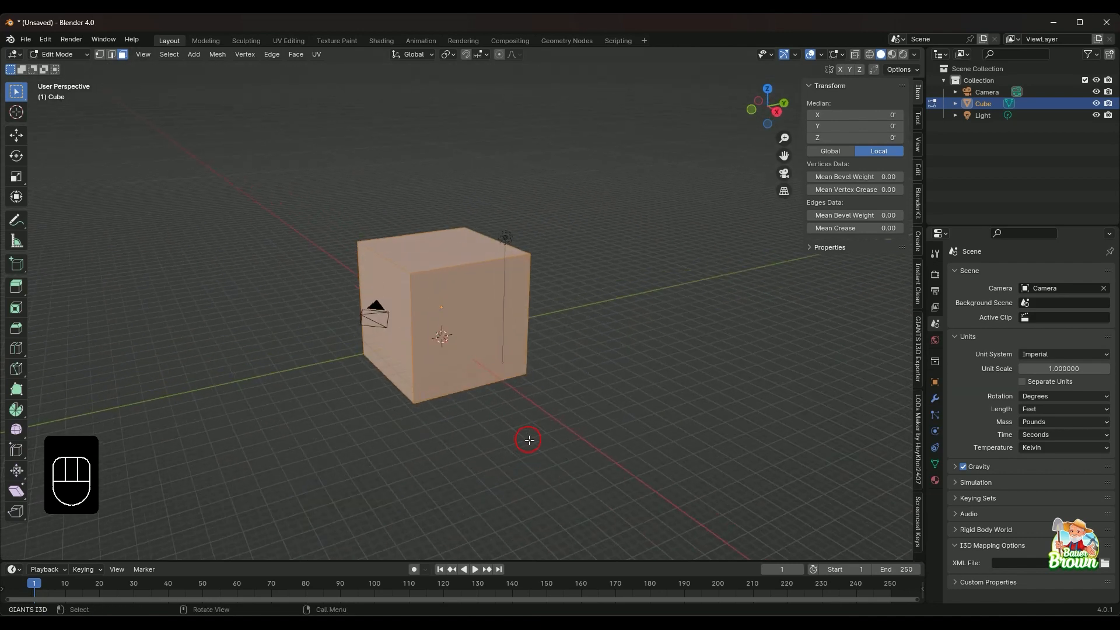
pyautogui.scroll(2, 529, 440)
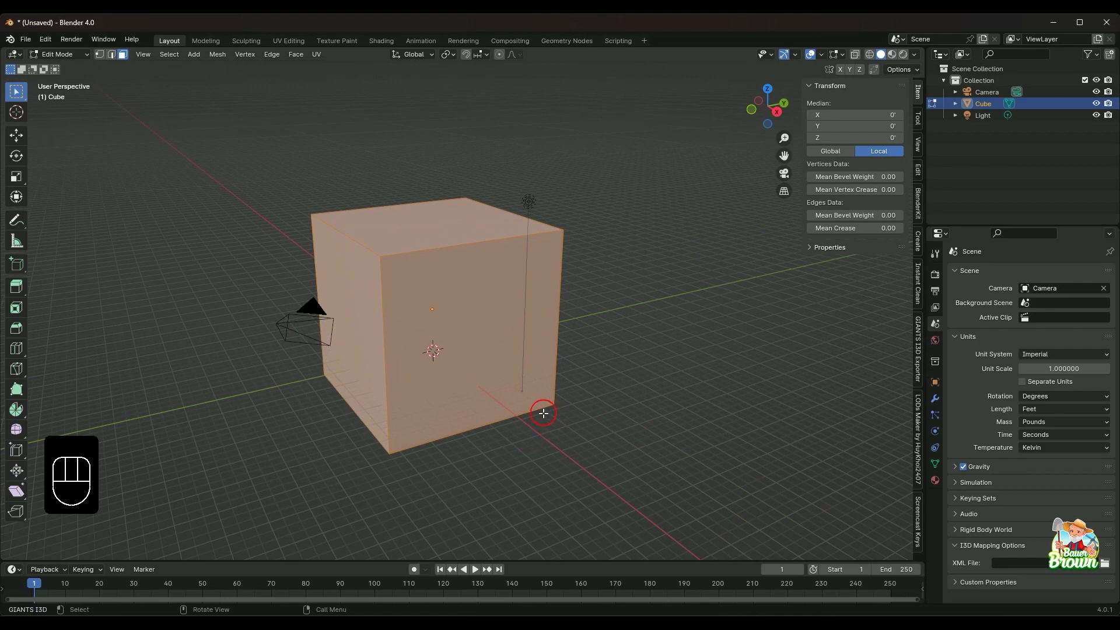
# Try stretching the fully selected cube to about 1.9 times its size along the global Y axis only
pyautogui.scroll(-2, 543, 413)
pyautogui.moveTo(585, 408); pyautogui.dragTo(517, 407, button='middle')
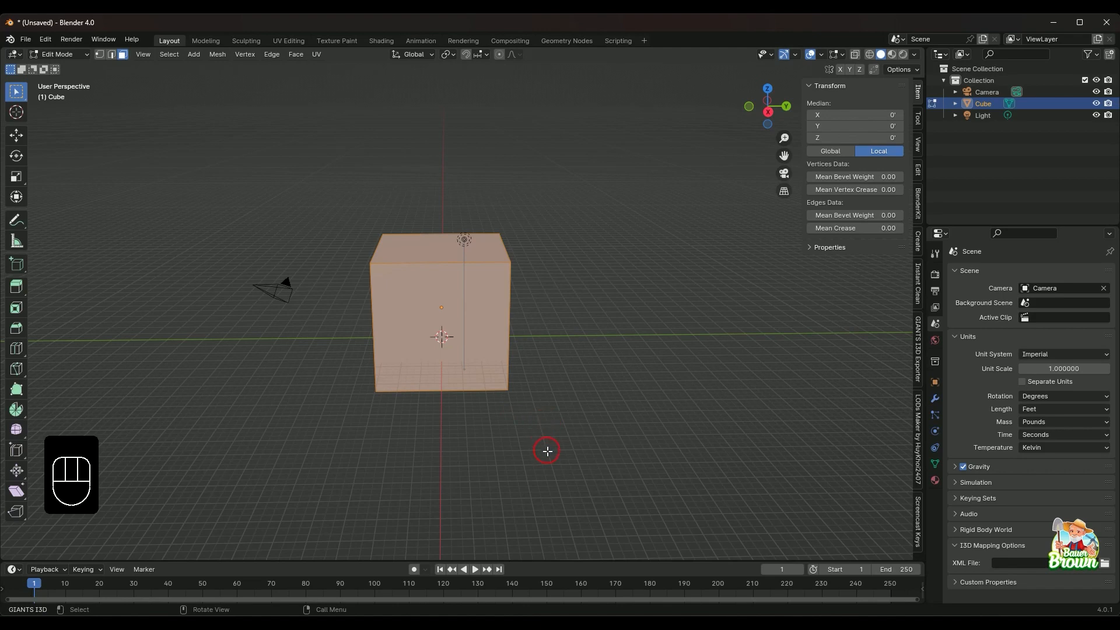
pyautogui.moveTo(545, 449); pyautogui.dragTo(548, 430, button='middle')
pyautogui.scroll(2, 551, 434)
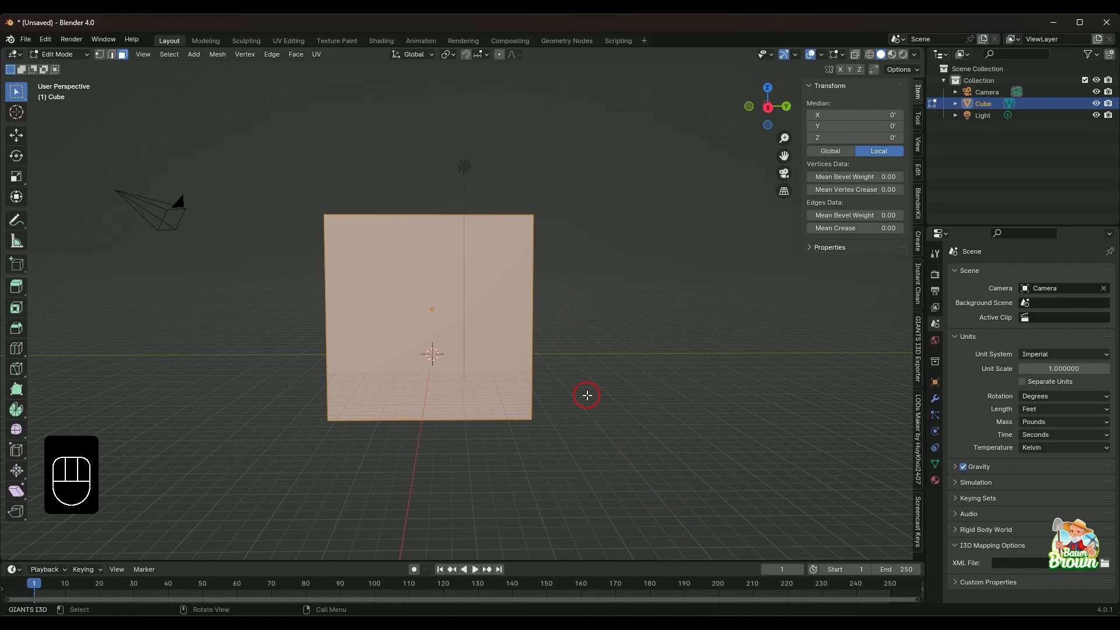
pyautogui.moveTo(578, 373); pyautogui.dragTo(502, 361, button='middle')
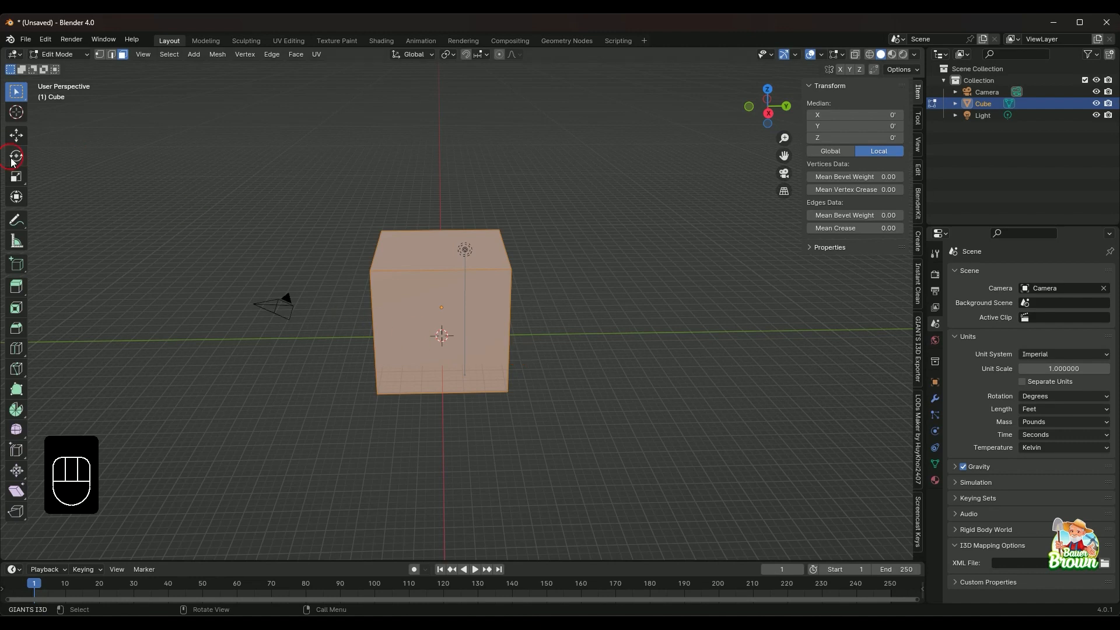
pyautogui.press('s')
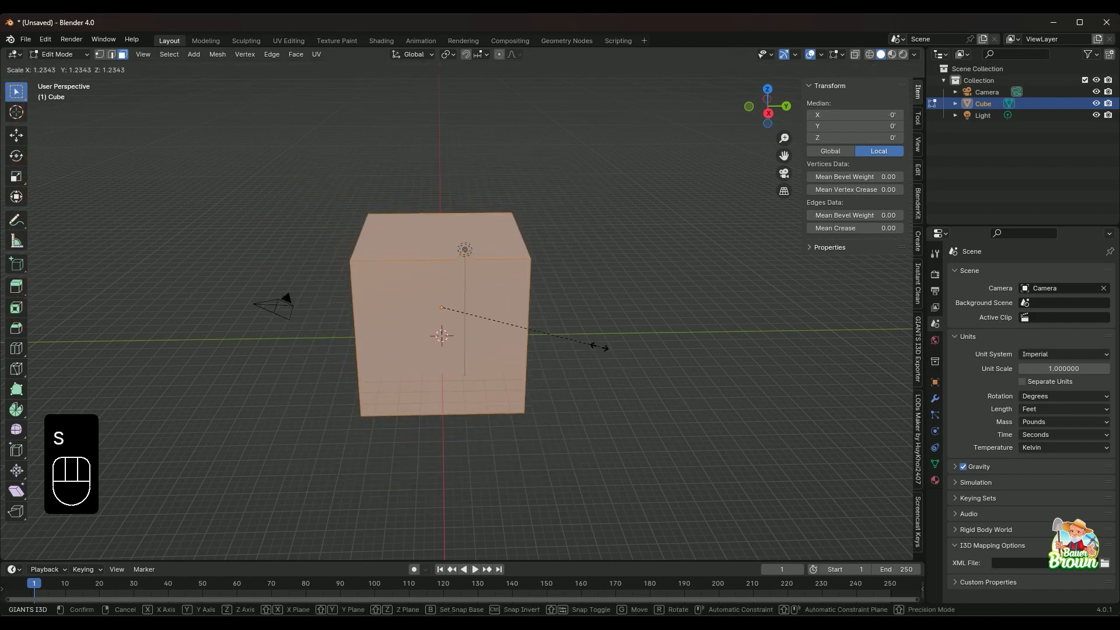
pyautogui.press('y')
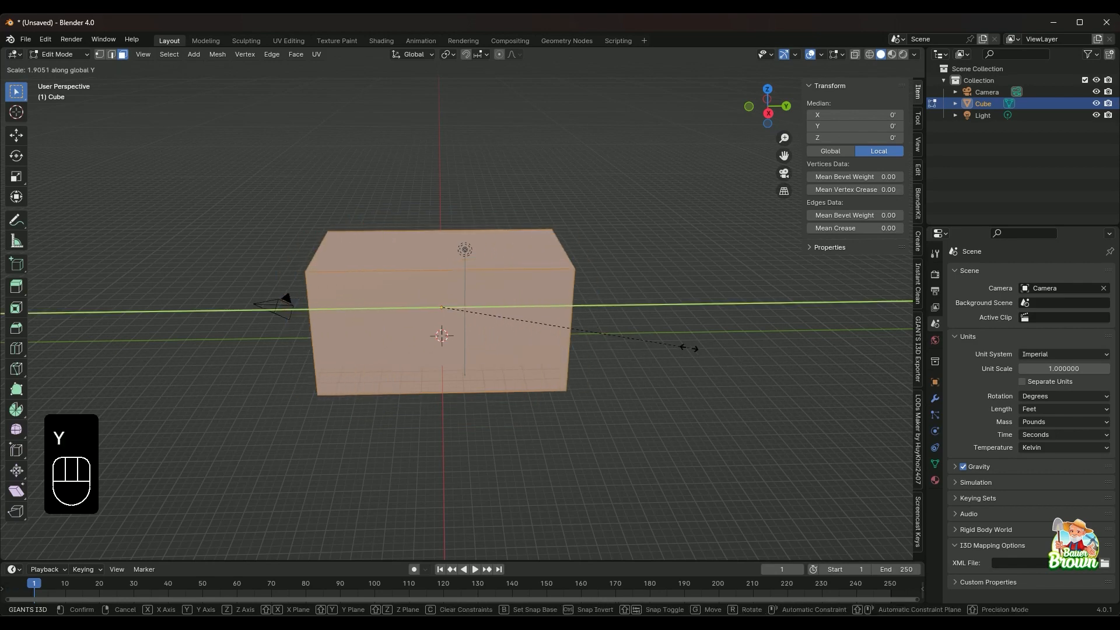
pyautogui.rightClick(703, 355)
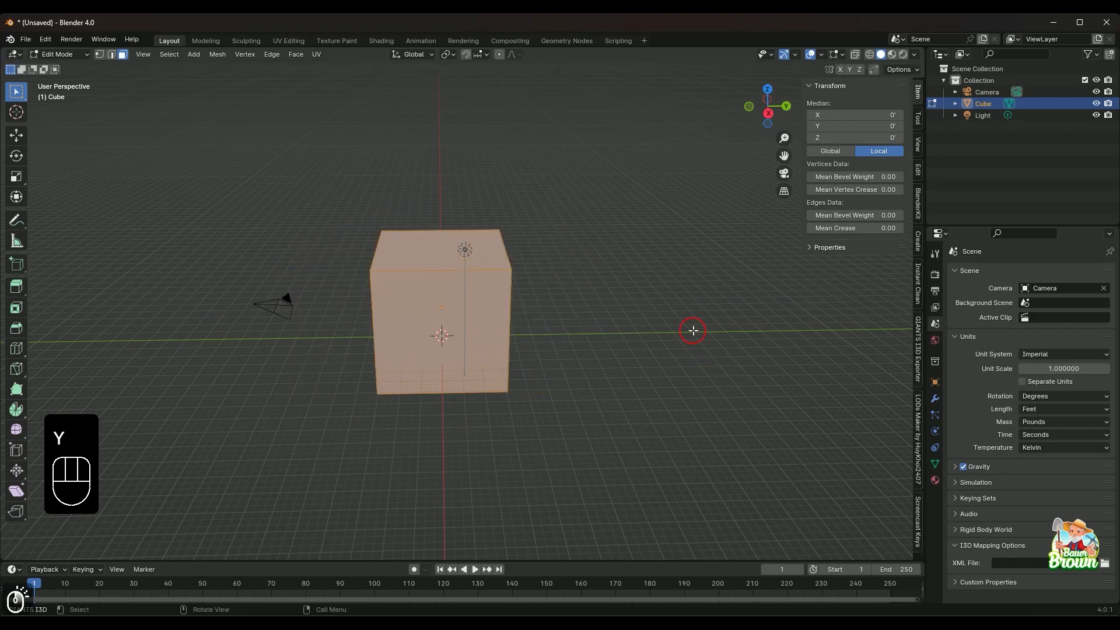
pyautogui.scroll(-3, 693, 331)
pyautogui.scroll(2, 693, 331)
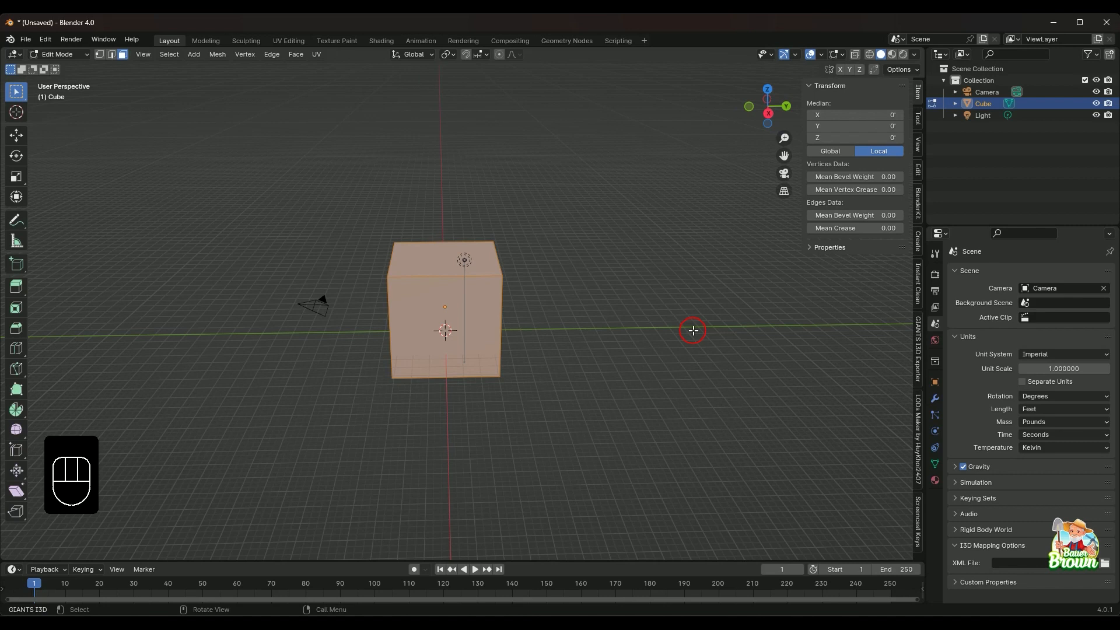
# Try shrinking the cube along global Y to about 0.48, switching the scale constraint to global X
pyautogui.press('s')
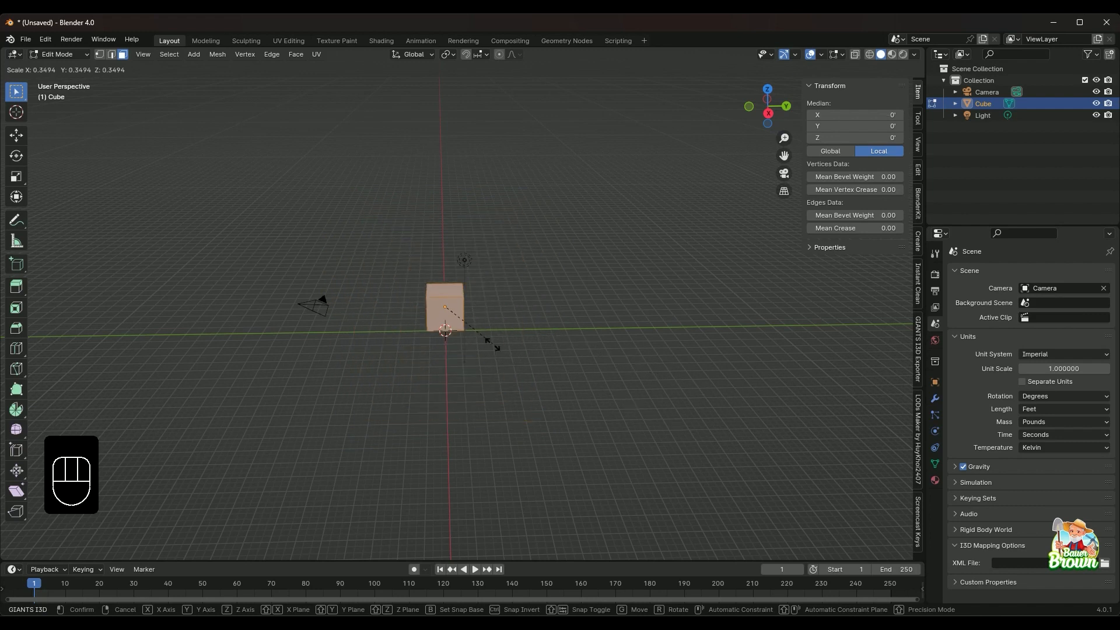
pyautogui.press('y')
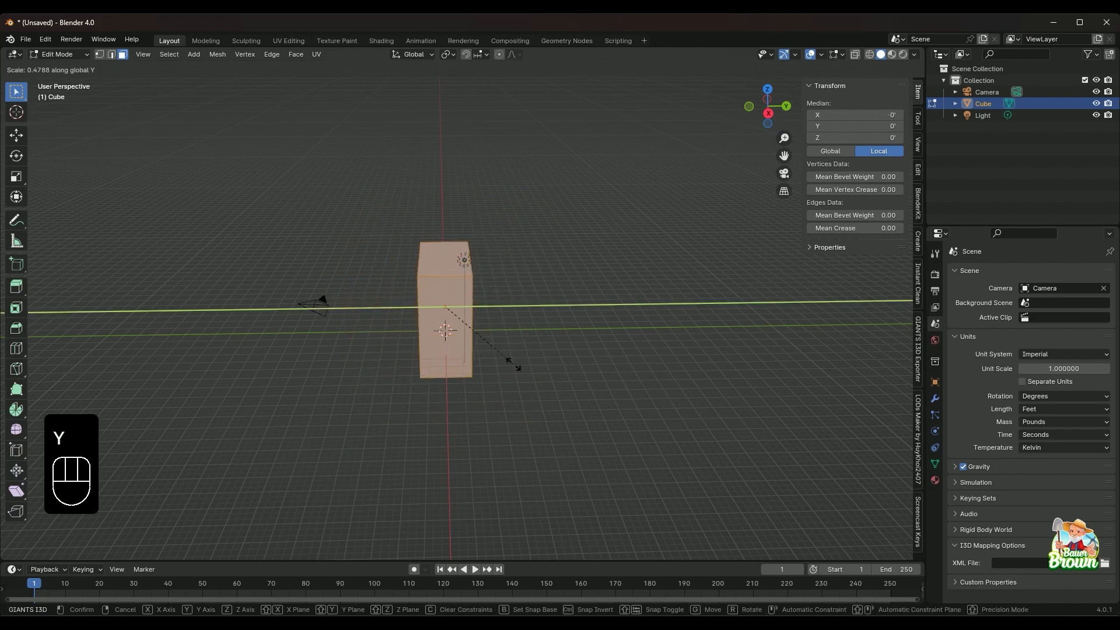
pyautogui.press('x')
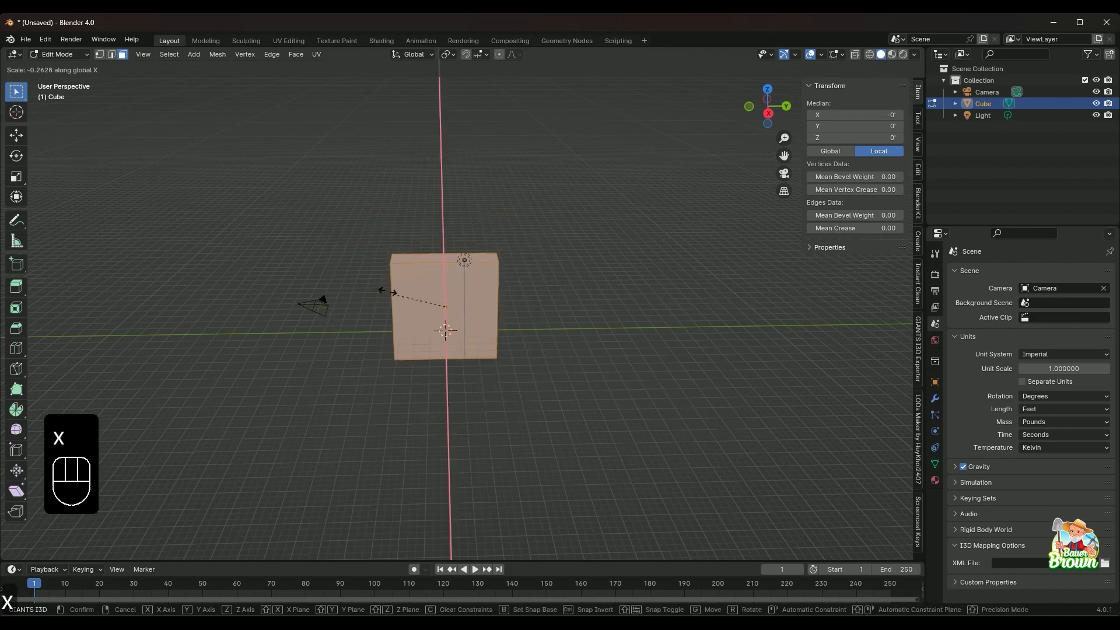
pyautogui.click(598, 395)
pyautogui.moveTo(599, 397); pyautogui.dragTo(593, 384, button='middle')
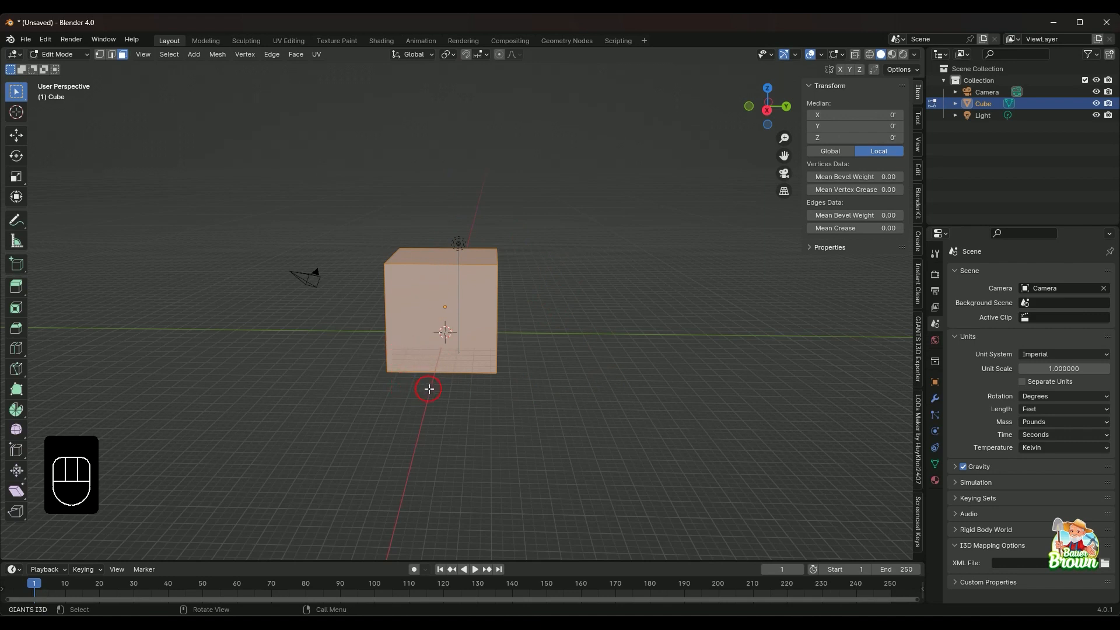
# Try enlarging the cube along global Y to about 2.6, switching the constraint to global X at about 1.7
pyautogui.press('s')
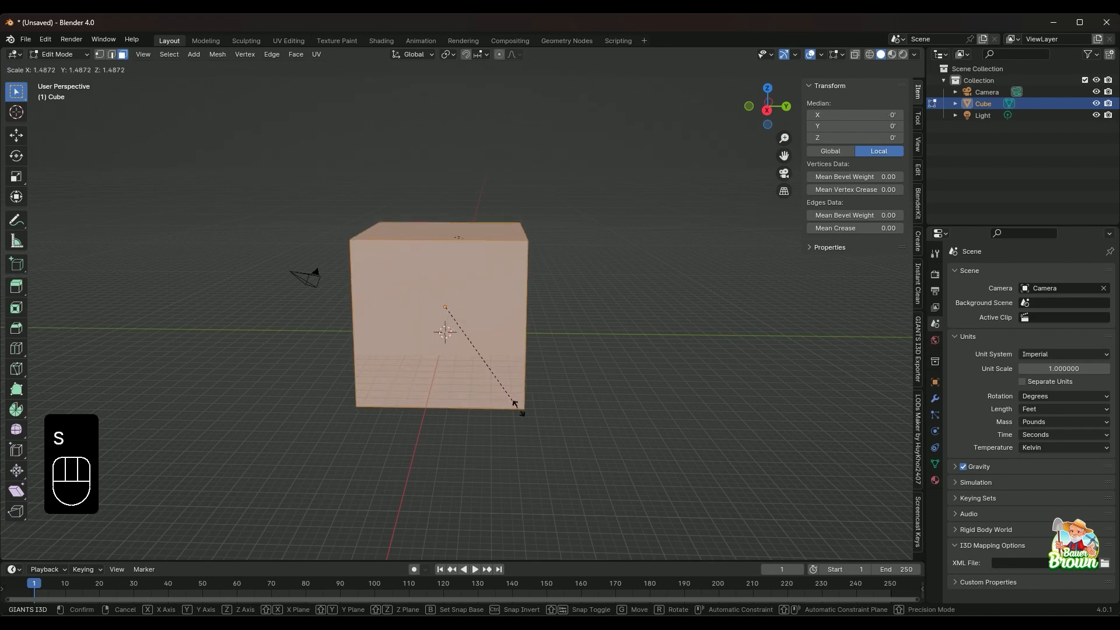
pyautogui.press('y')
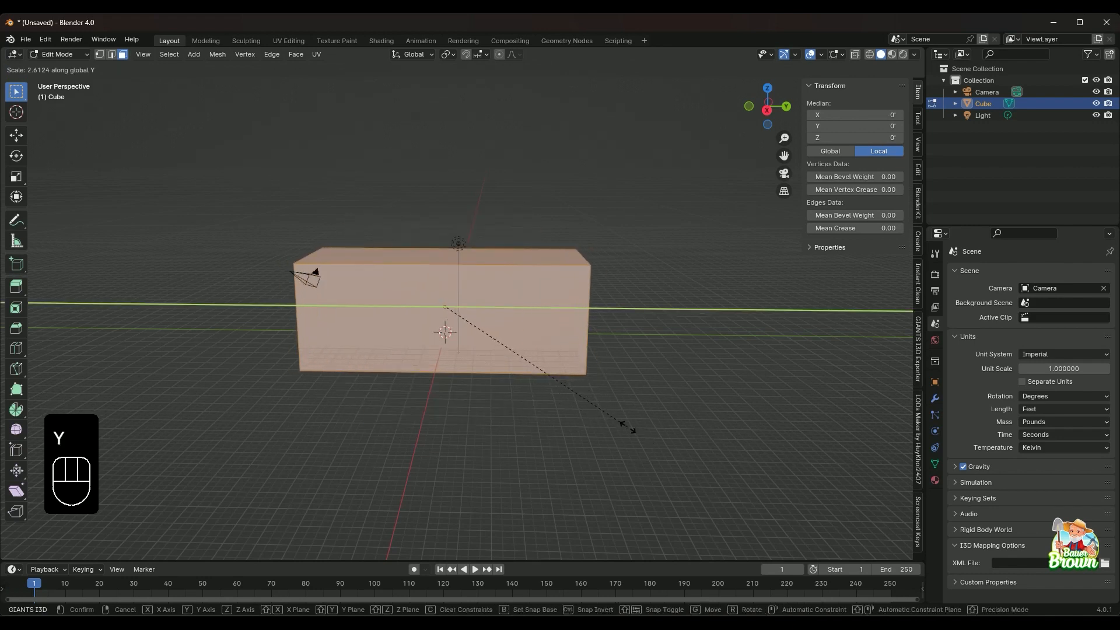
pyautogui.press('x')
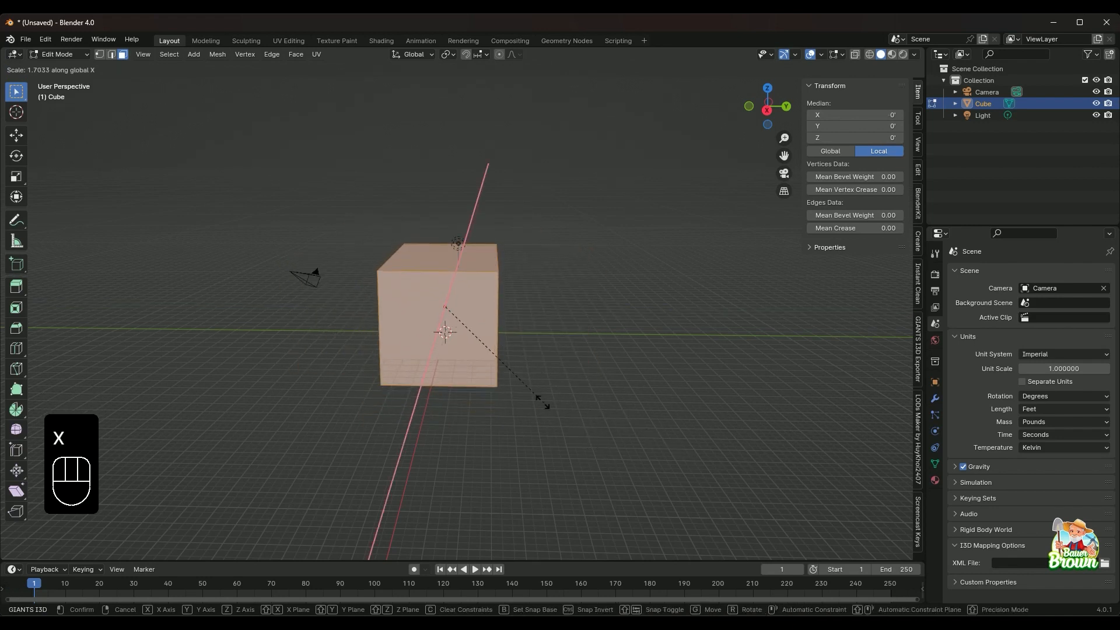
pyautogui.click(563, 387)
pyautogui.moveTo(565, 390); pyautogui.dragTo(571, 391, button='middle')
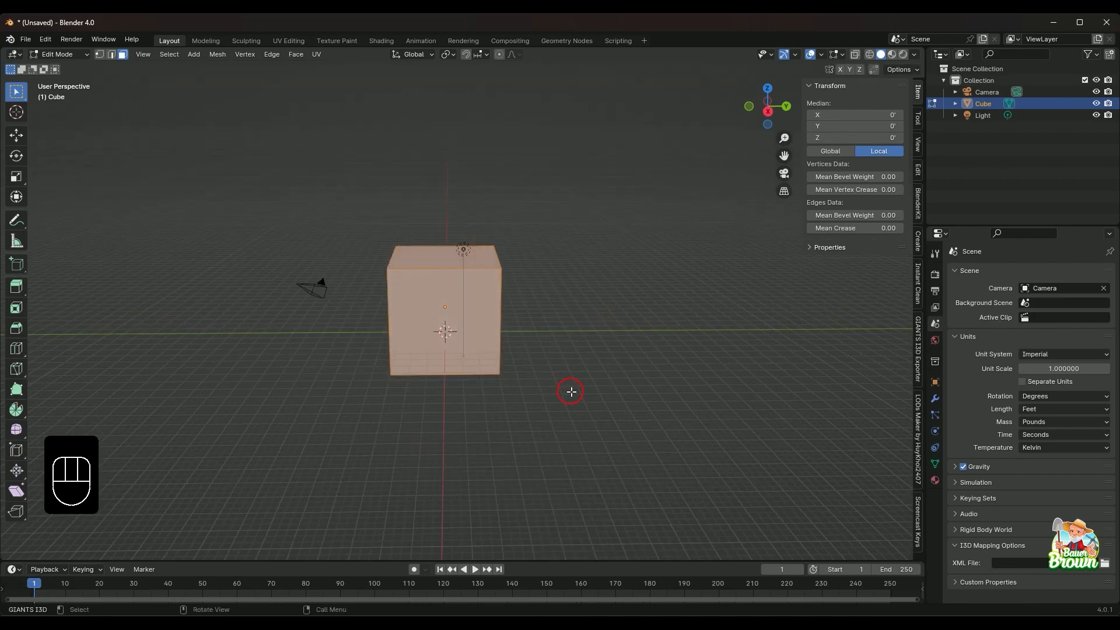
# Try scaling the cube in X and Y together while locking the global Z axis
pyautogui.press('s')
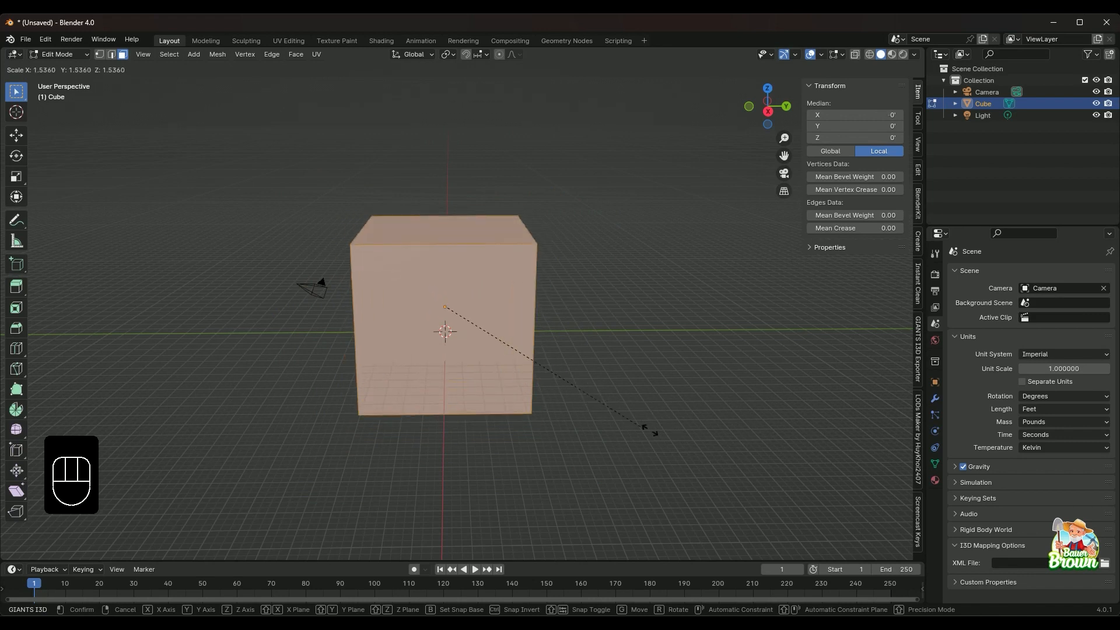
pyautogui.hotkey('shift', 'z')
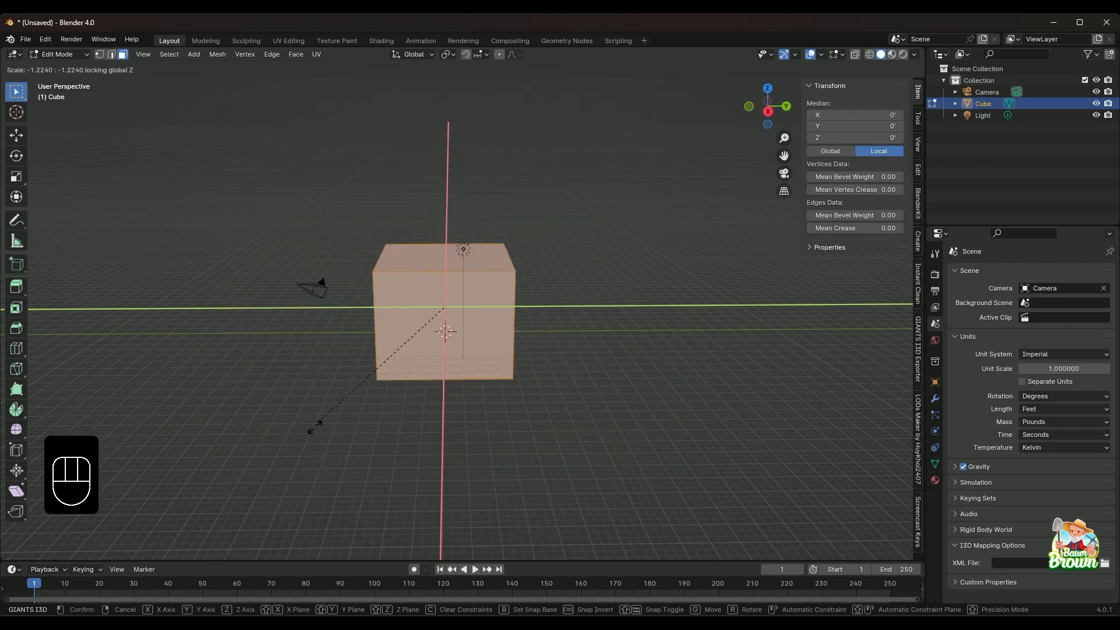
pyautogui.click(317, 435)
pyautogui.moveTo(450, 331); pyautogui.dragTo(522, 416, button='middle')
pyautogui.moveTo(539, 324); pyautogui.dragTo(559, 374, button='middle')
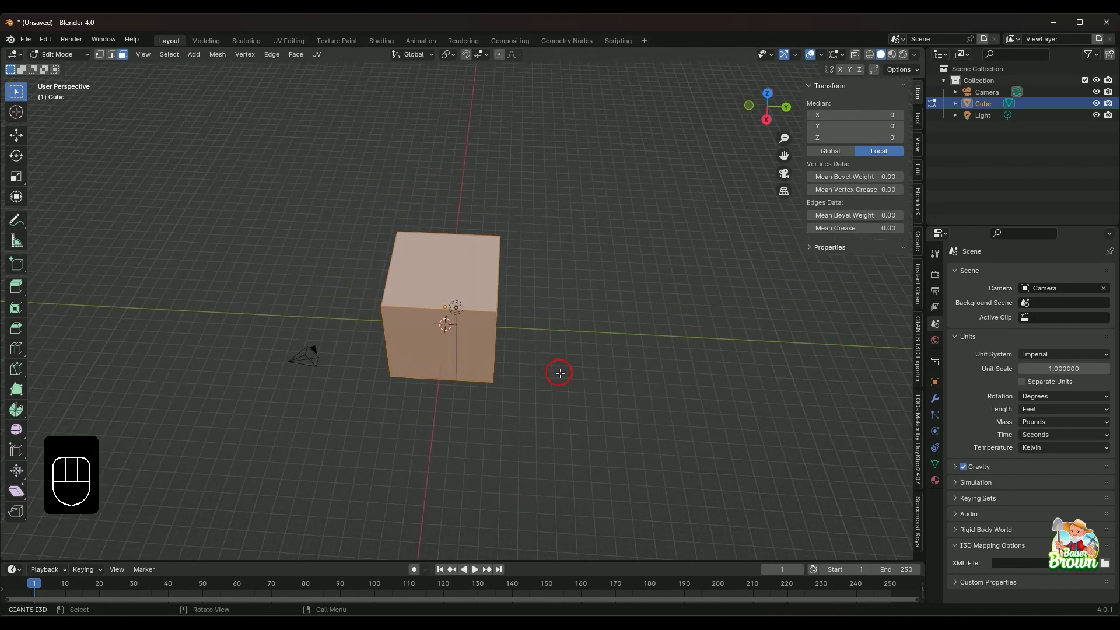
pyautogui.moveTo(573, 463); pyautogui.dragTo(598, 444, button='middle')
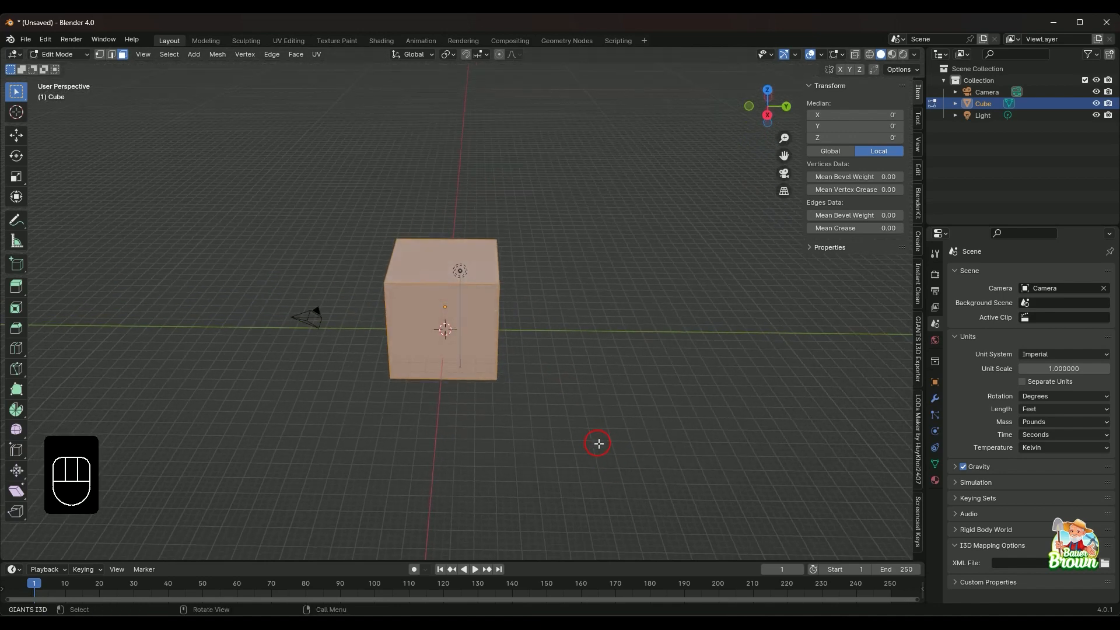
# Try scaling the cube with automatic axis constraint, switching between the global X and Y axes and ending on Y
pyautogui.press('s')
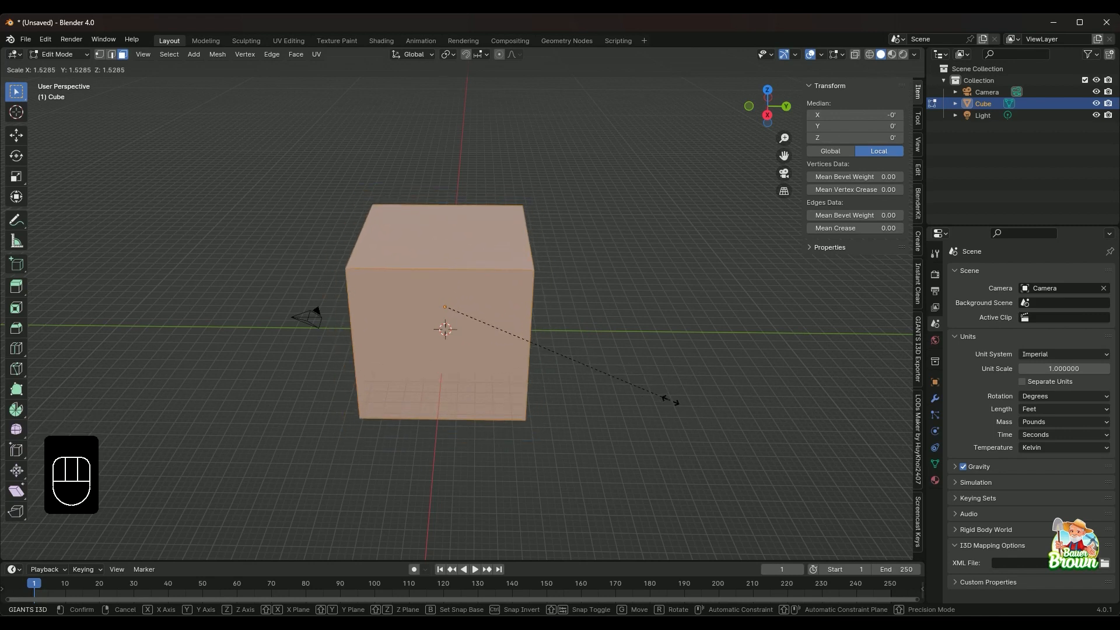
pyautogui.press('y')
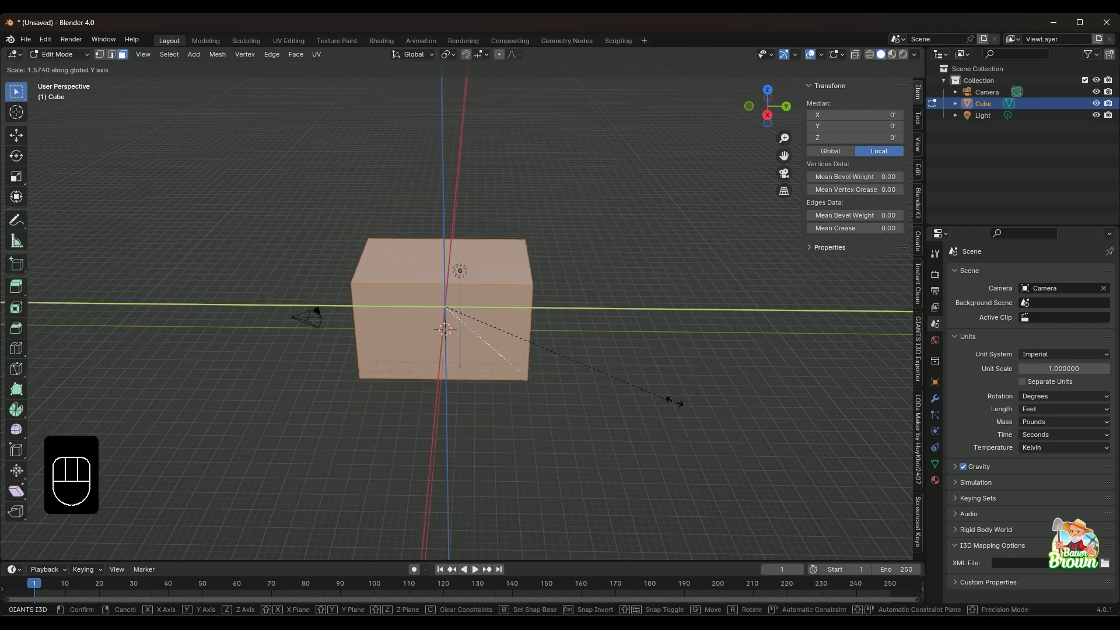
pyautogui.press('x')
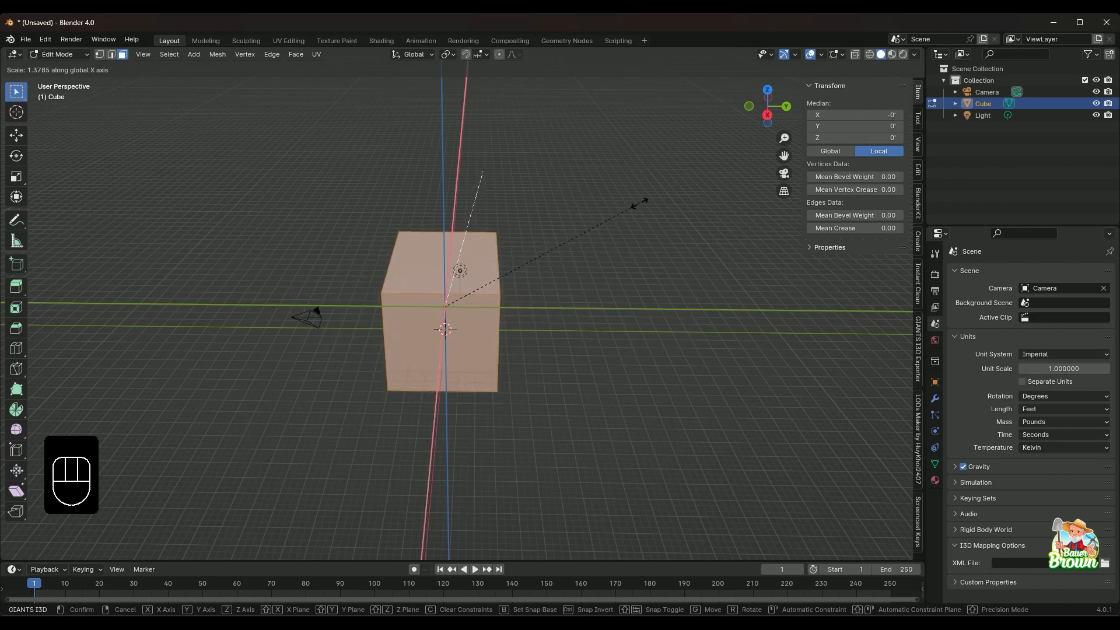
pyautogui.press('y')
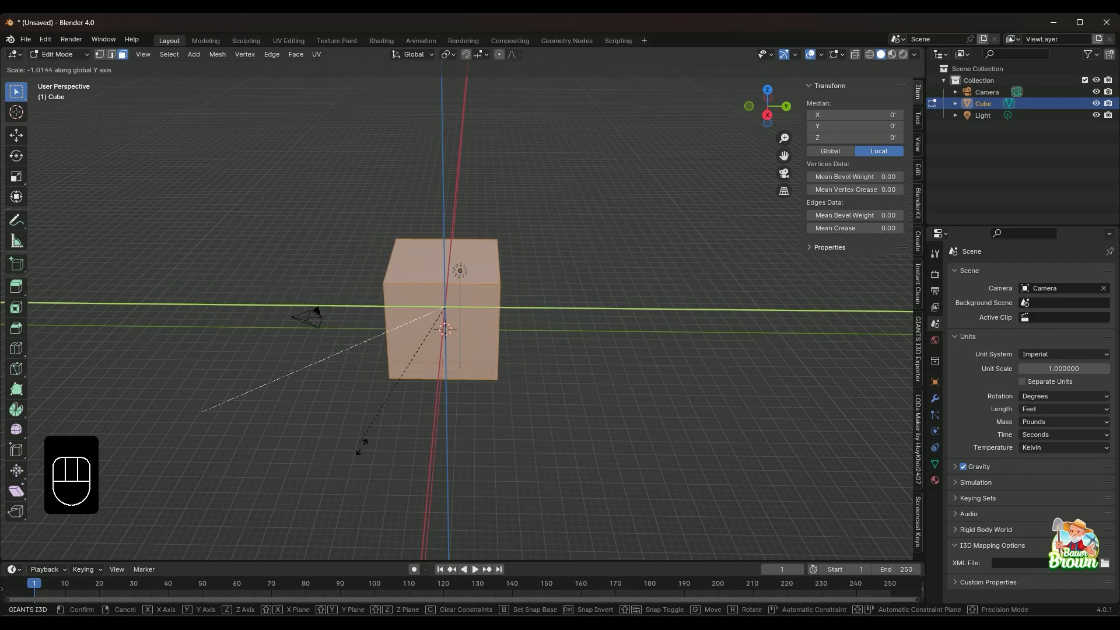
pyautogui.press('x')
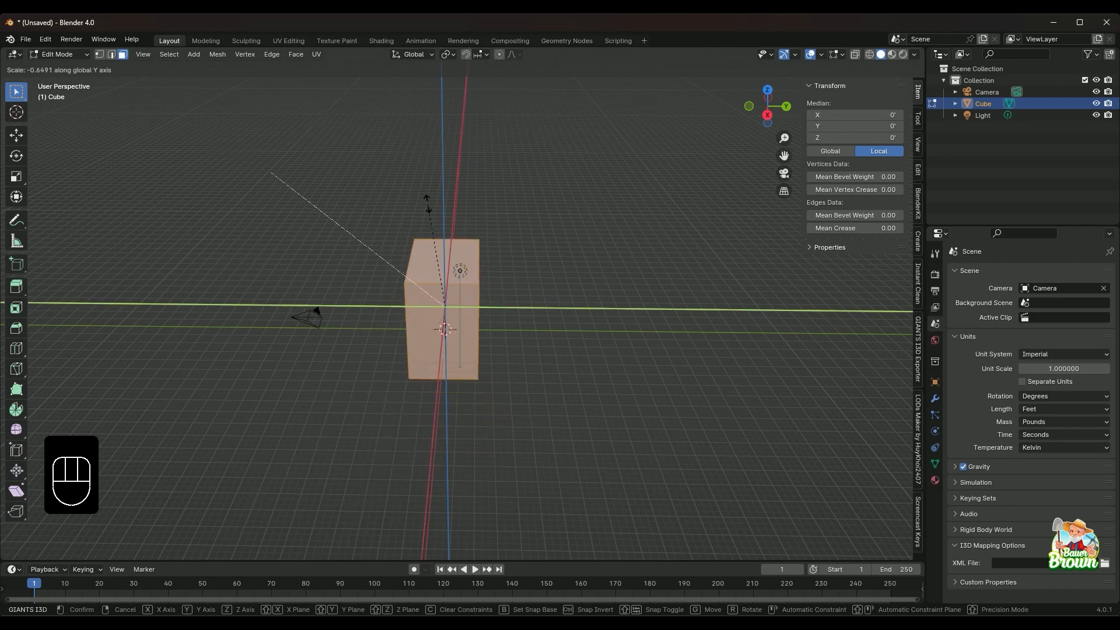
pyautogui.press('z')
pyautogui.press('x')
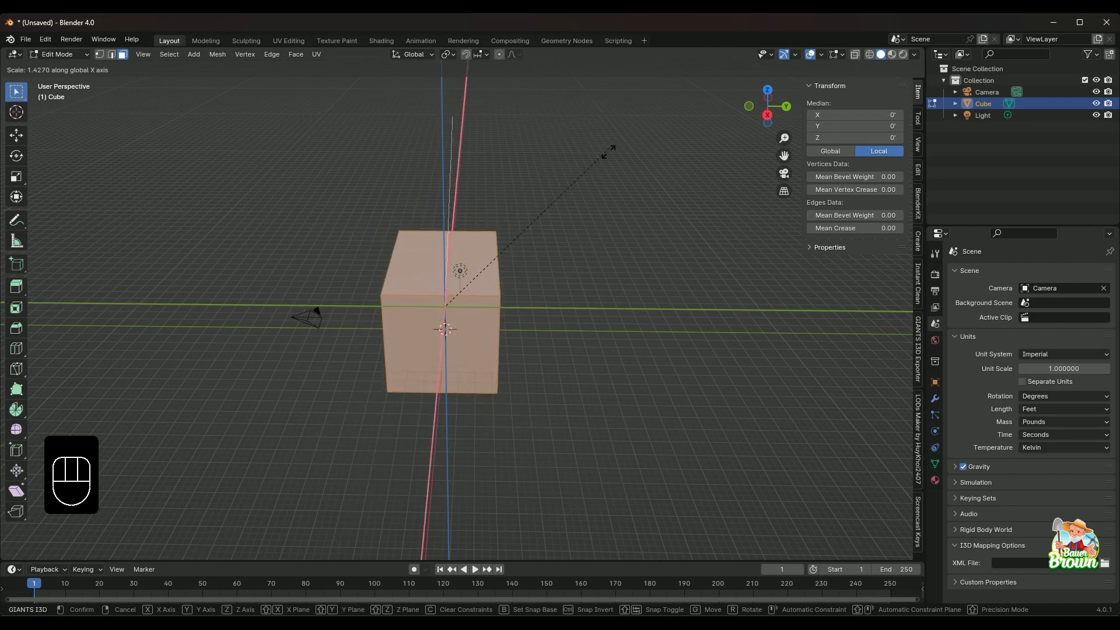
pyautogui.press('y')
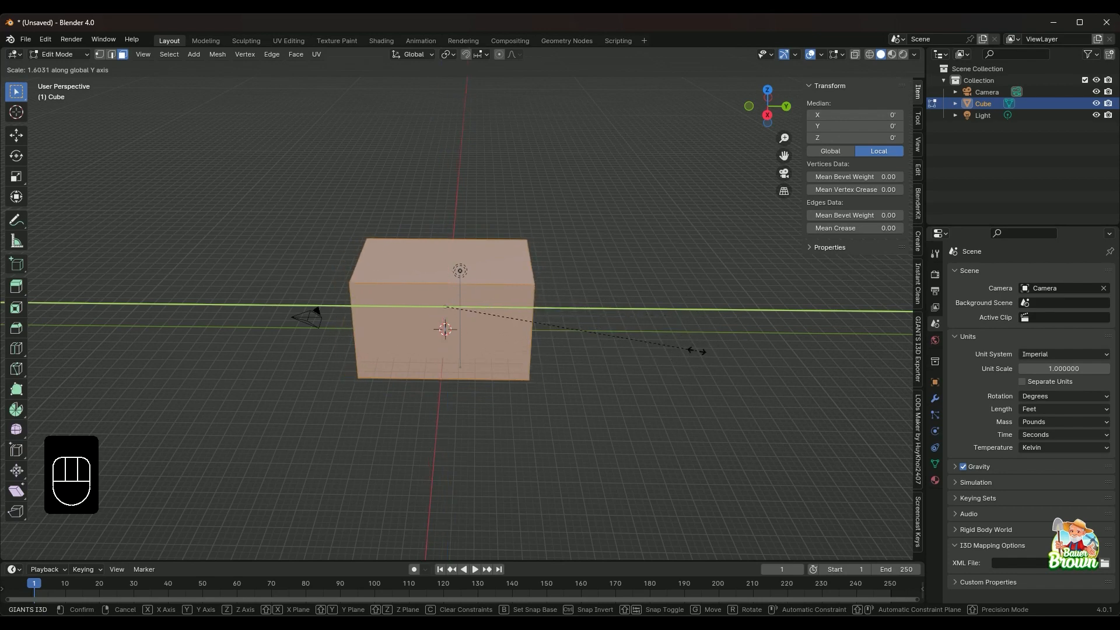
pyautogui.click(649, 340)
# Try rotating the cube freely around the view axis without any constraint
pyautogui.scroll(-3, 633, 322)
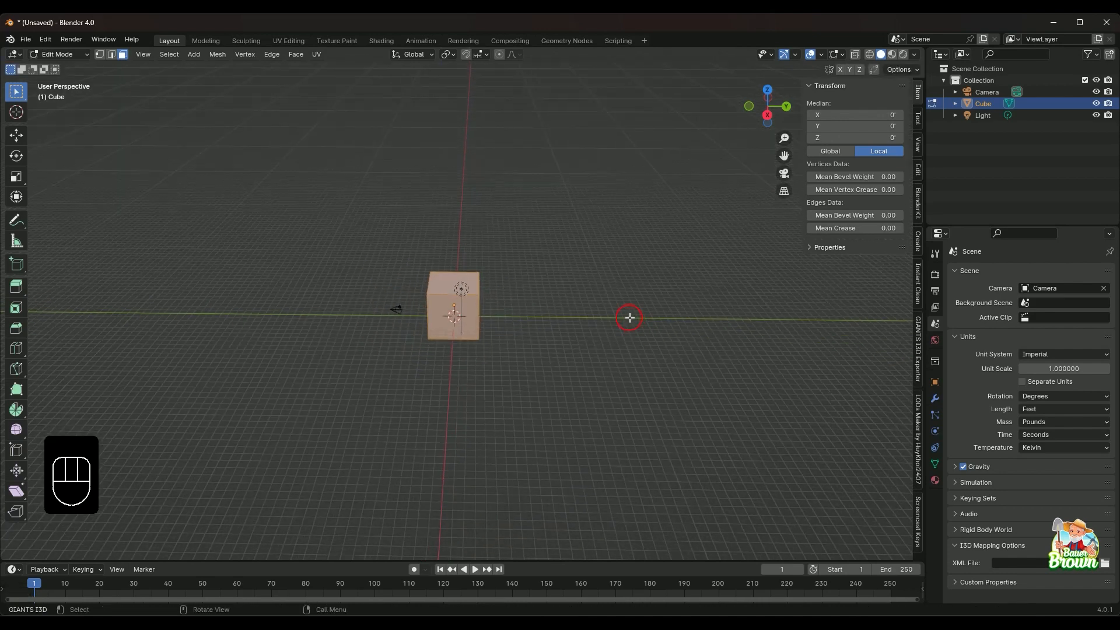
pyautogui.scroll(4, 582, 424)
pyautogui.moveTo(581, 413)
pyautogui.mouseDown(button='middle')
pyautogui.moveTo(590, 372)
pyautogui.moveTo(573, 370)
pyautogui.moveTo(553, 392)
pyautogui.moveTo(593, 411)
pyautogui.mouseUp(button='middle')
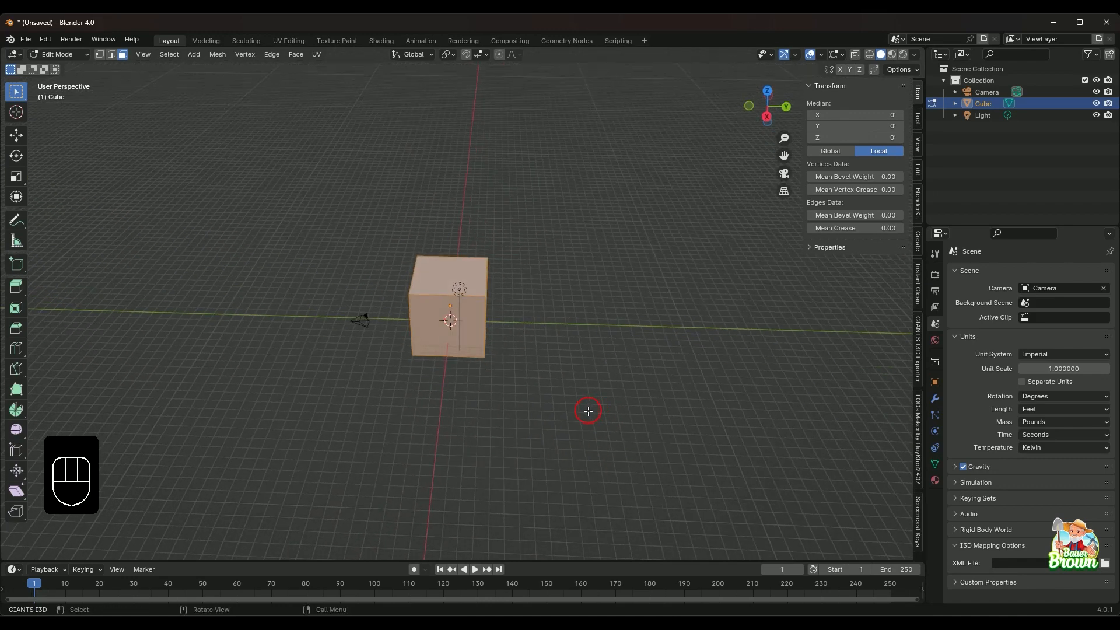
pyautogui.press('r')
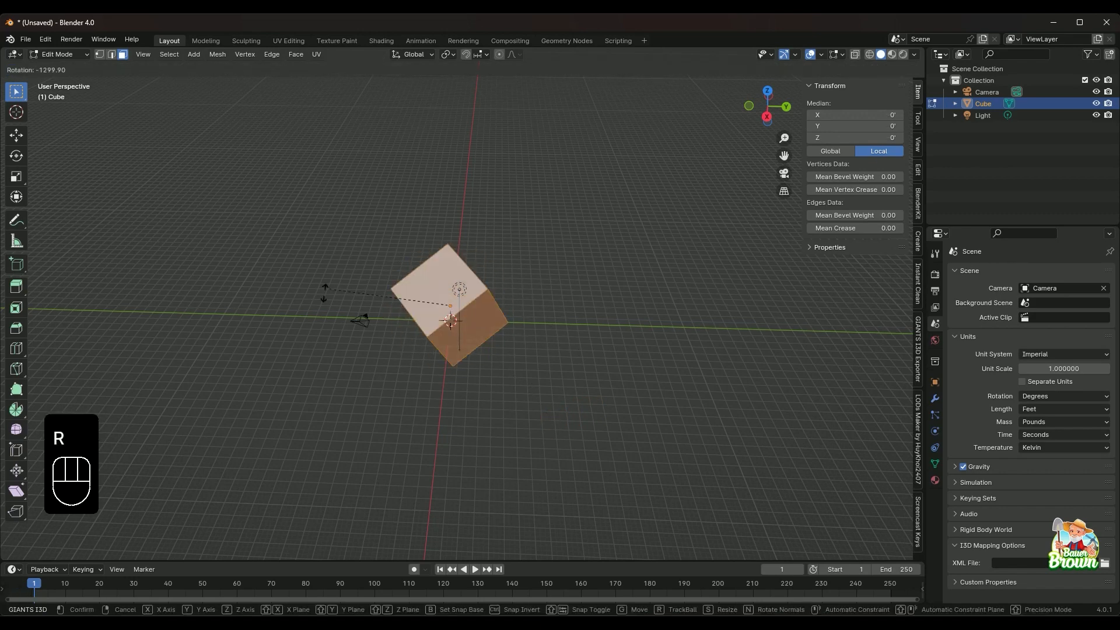
pyautogui.rightClick(585, 262)
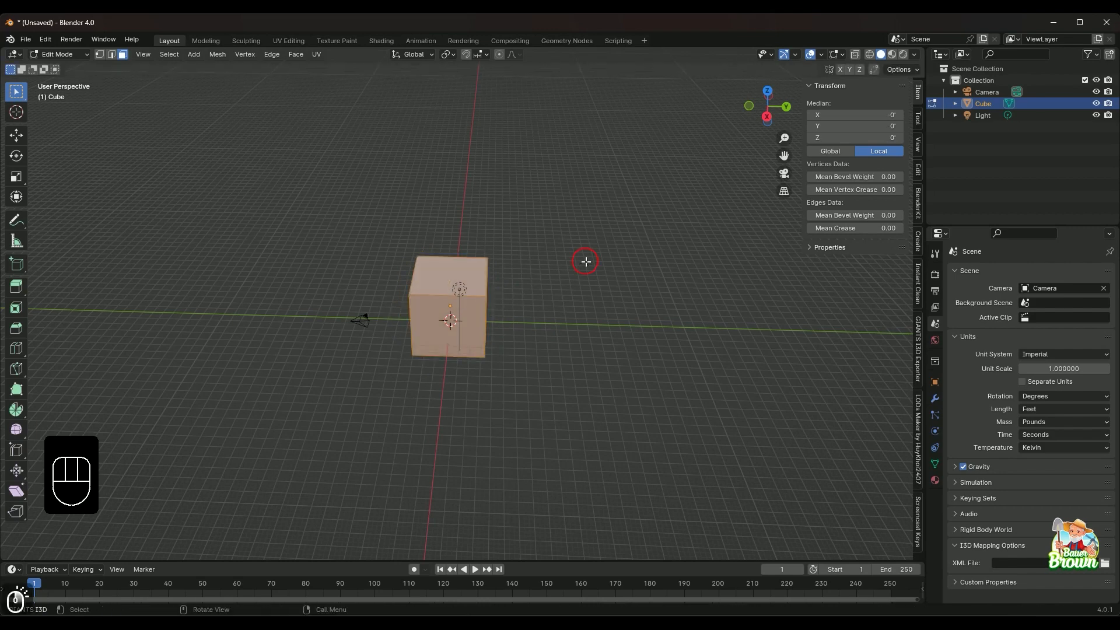
# Try rotating the cube freehand with the rotation constrained to the global Z axis
pyautogui.press('r')
pyautogui.press('z')
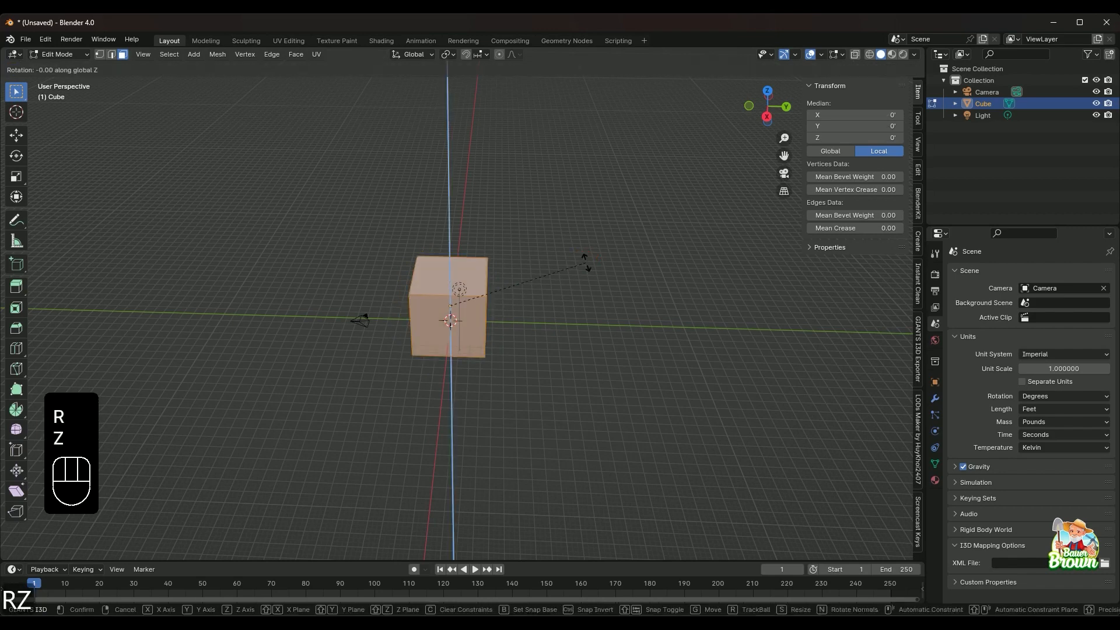
pyautogui.click(559, 374)
pyautogui.moveTo(558, 378); pyautogui.dragTo(574, 359, button='middle')
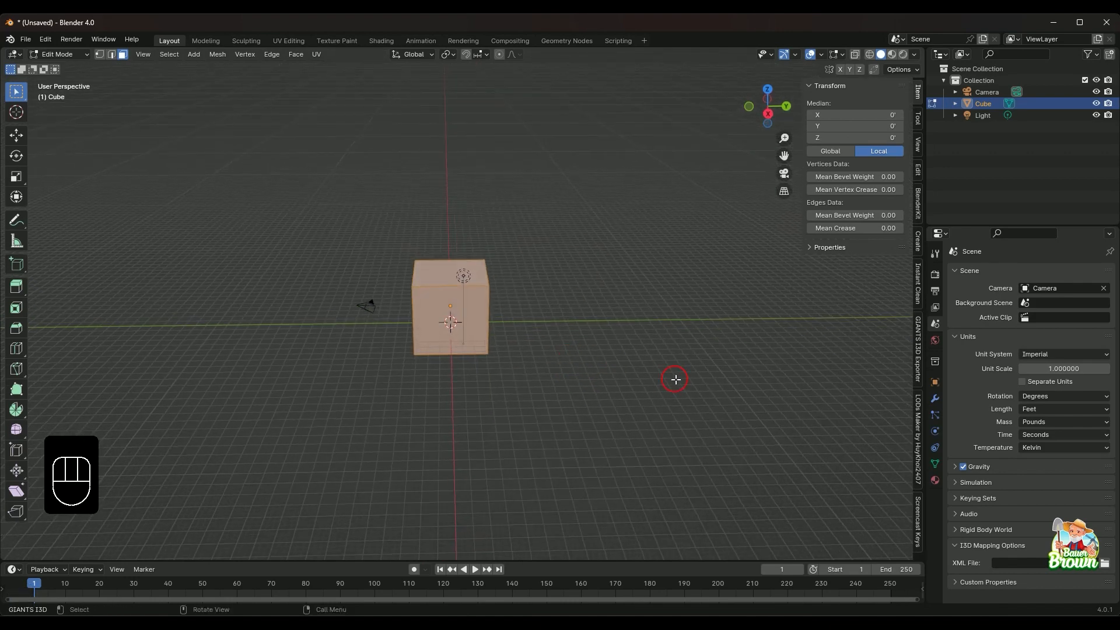
# Rotate the cube exactly 90 degrees about the global Z axis
pyautogui.press('r')
pyautogui.press('z')
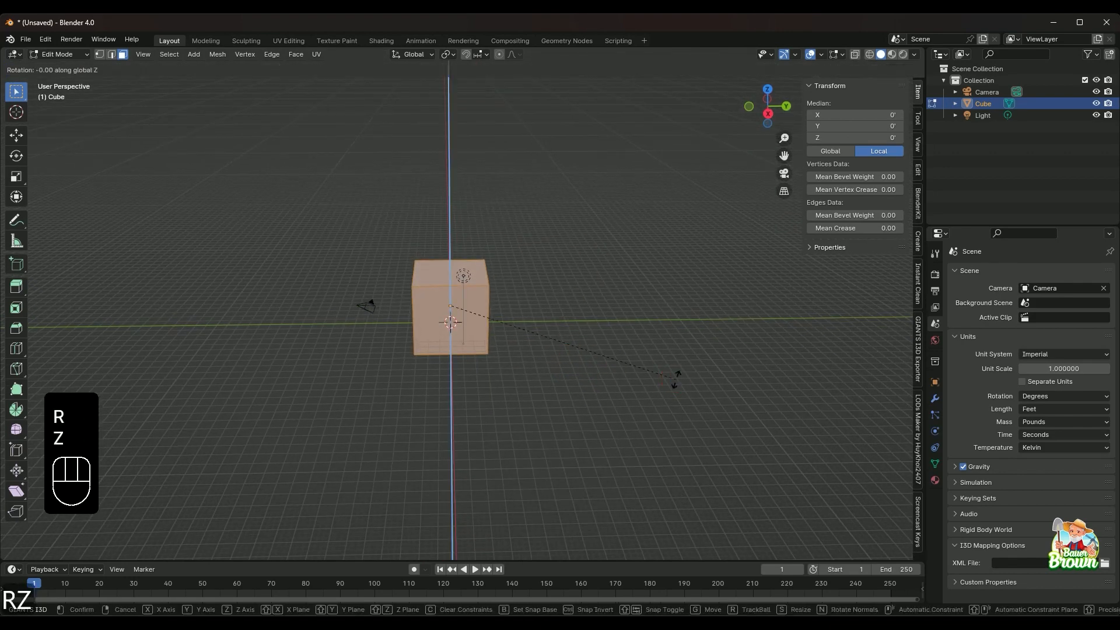
pyautogui.press('KP_9')
pyautogui.press('KP_0')
pyautogui.press('KP_Enter')
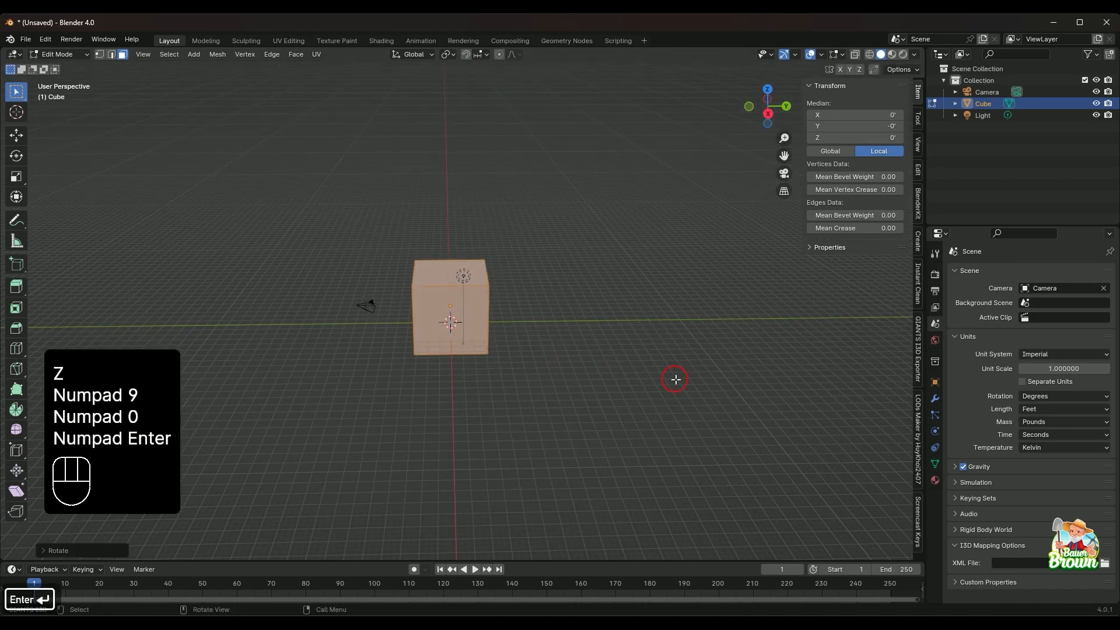
pyautogui.scroll(4, 563, 338)
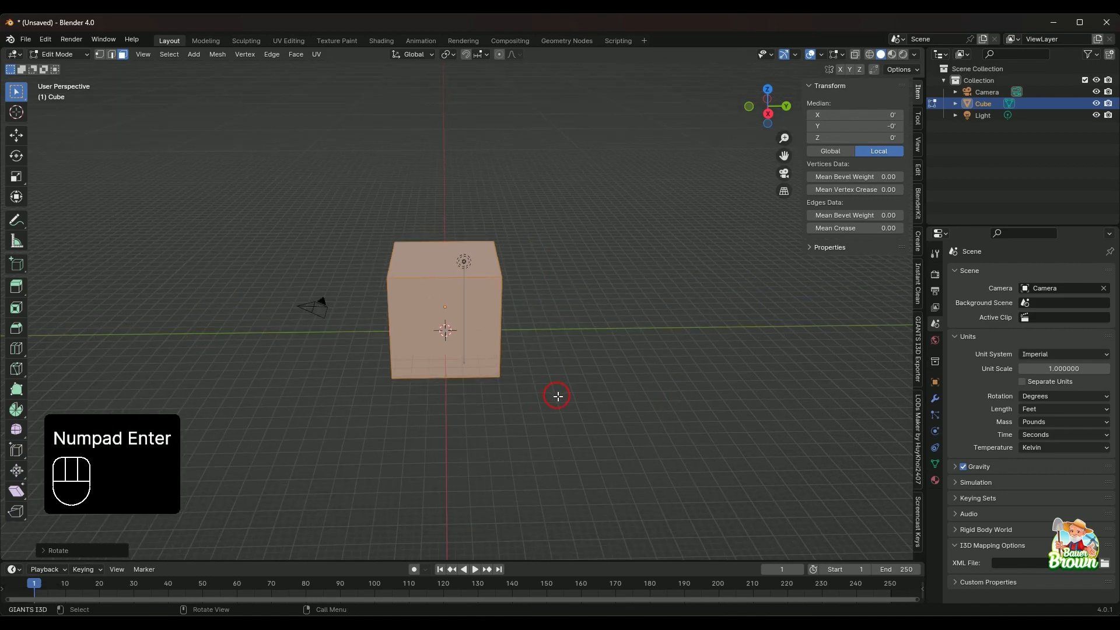
# Examine the selected cube in Edit Mode from several angles and distances
pyautogui.scroll(-2, 566, 388)
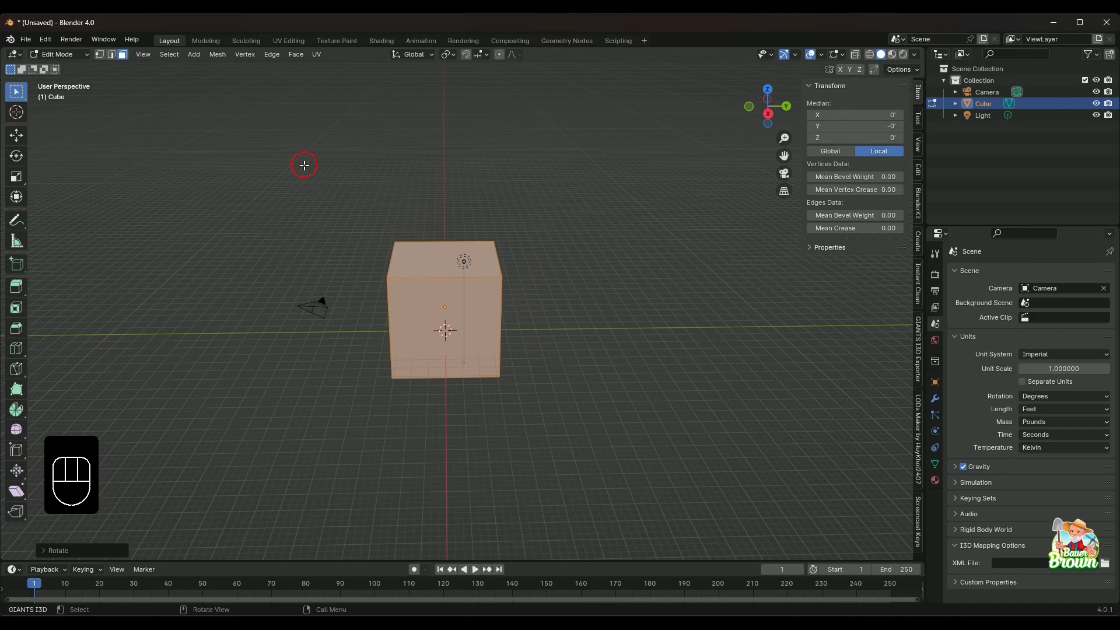
pyautogui.keyDown('shift'); pyautogui.moveTo(517, 247); pyautogui.dragTo(553, 335, button='middle'); pyautogui.keyUp('shift')
pyautogui.scroll(2, 570, 379)
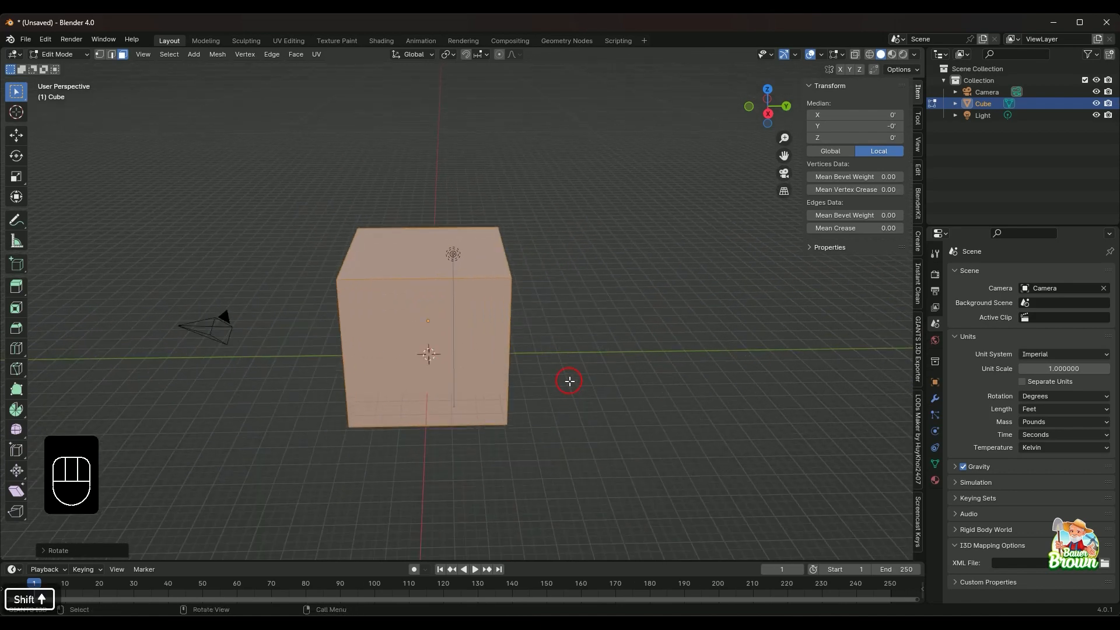
pyautogui.scroll(-2, 568, 384)
pyautogui.moveTo(565, 391); pyautogui.dragTo(570, 380, button='middle')
pyautogui.scroll(-3, 572, 380)
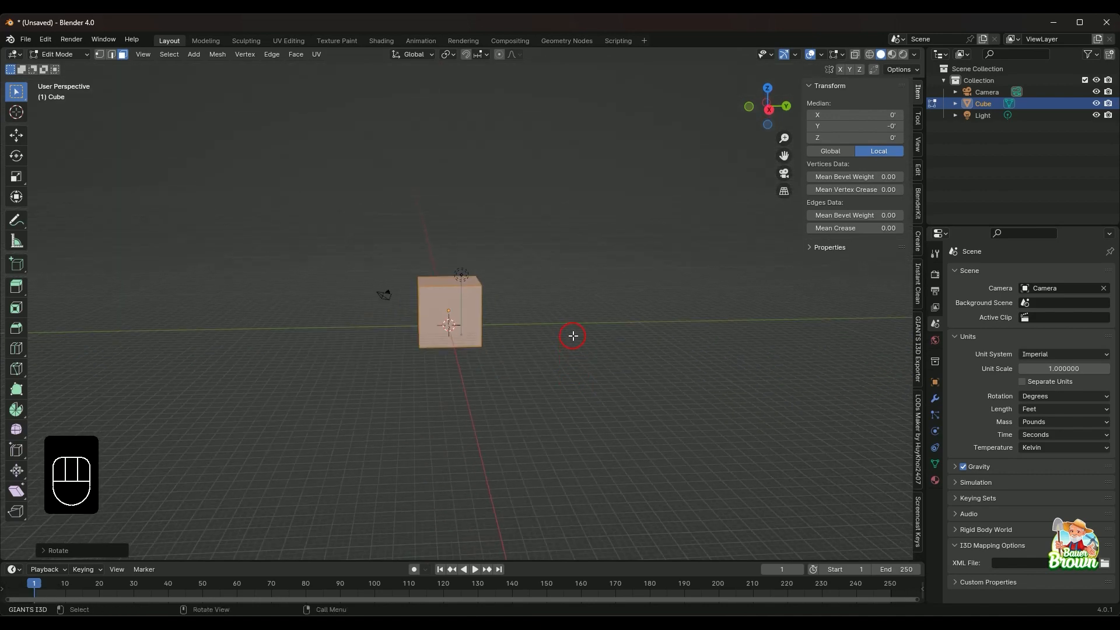
pyautogui.keyDown('shift'); pyautogui.moveTo(573, 336); pyautogui.dragTo(604, 408, button='middle'); pyautogui.keyUp('shift')
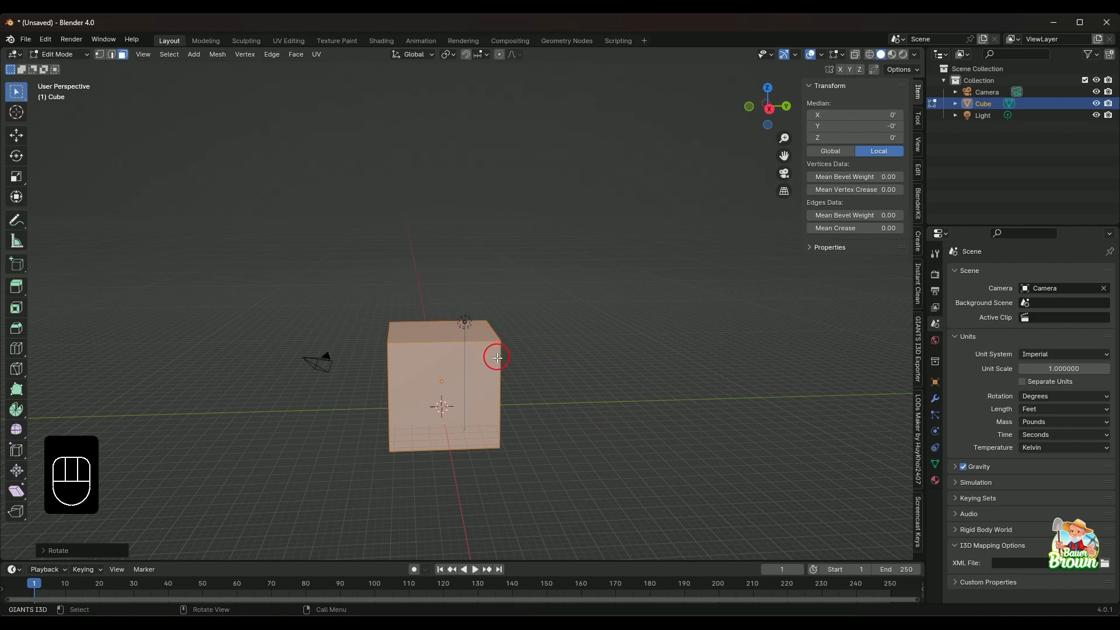
pyautogui.moveTo(497, 357); pyautogui.dragTo(442, 368, button='middle')
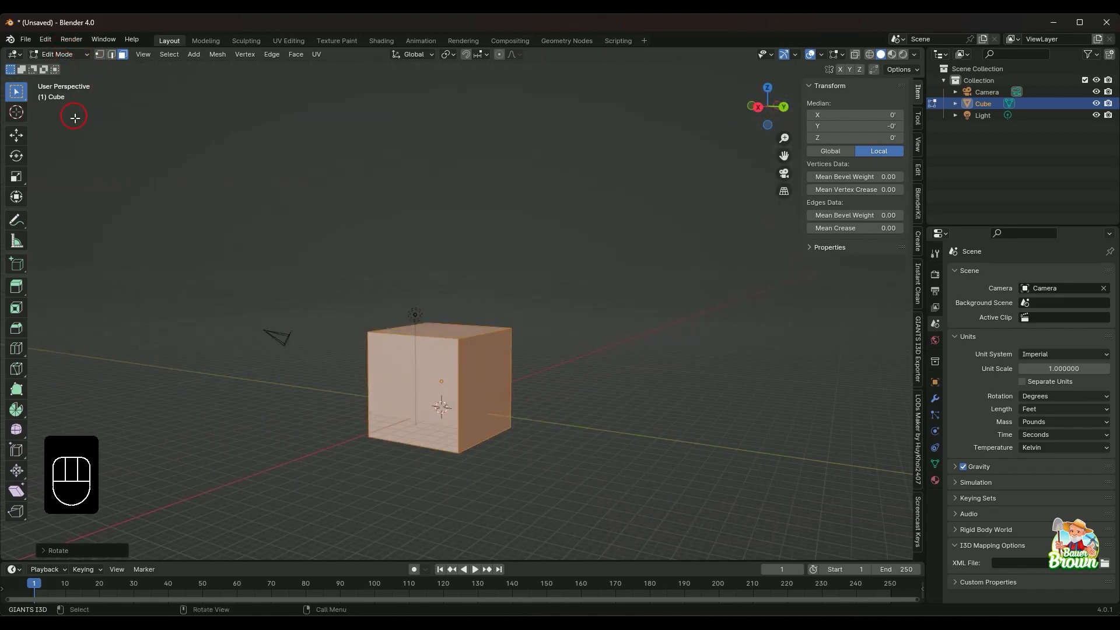
pyautogui.moveTo(298, 399); pyautogui.dragTo(362, 397, button='middle')
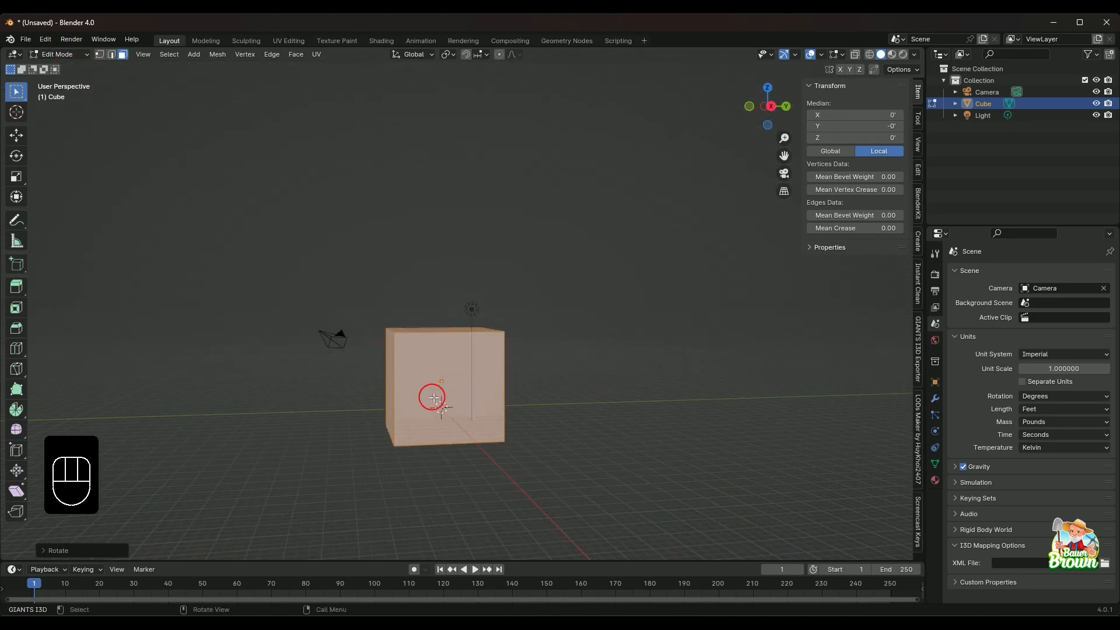
# Delete all of the cube's faces in Edit Mode, and undo the deletion
pyautogui.press('x')
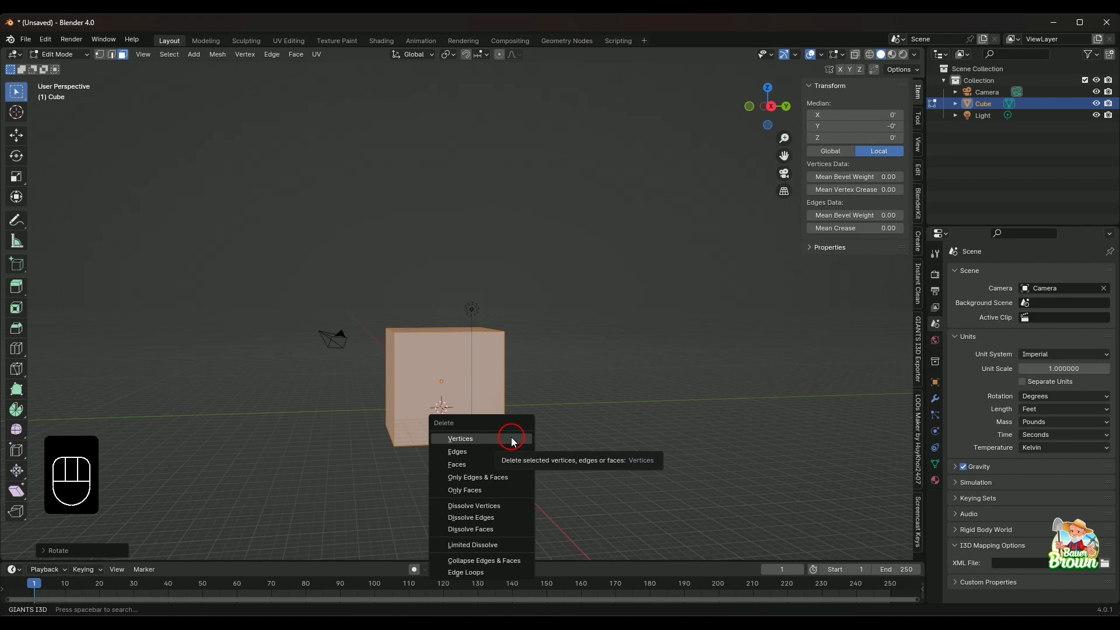
pyautogui.click(498, 467)
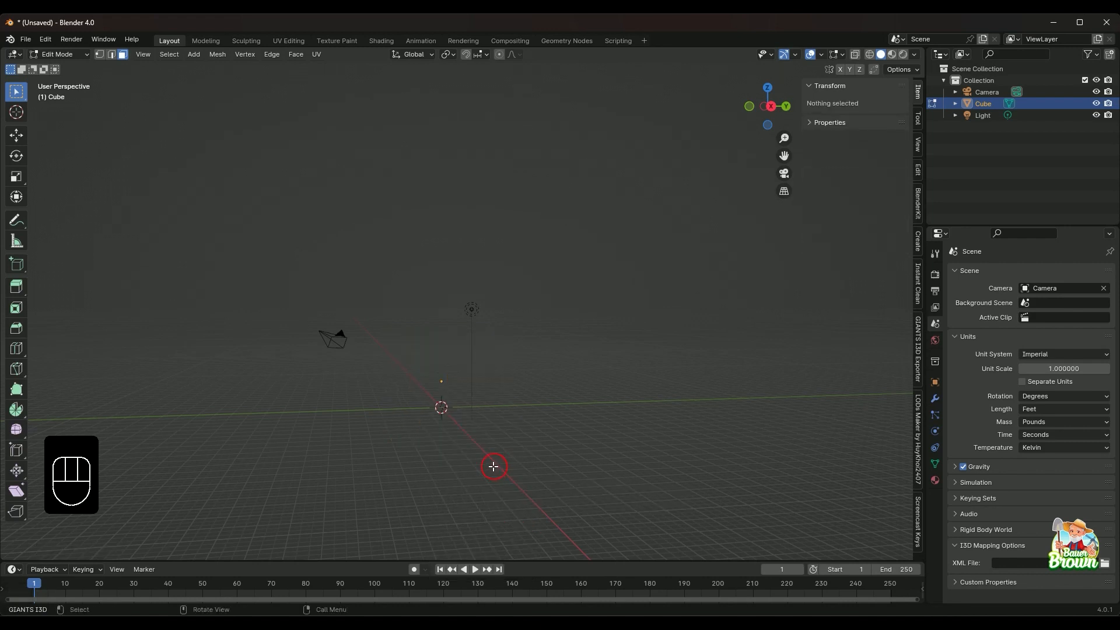
pyautogui.hotkey('ctrl', 'z')
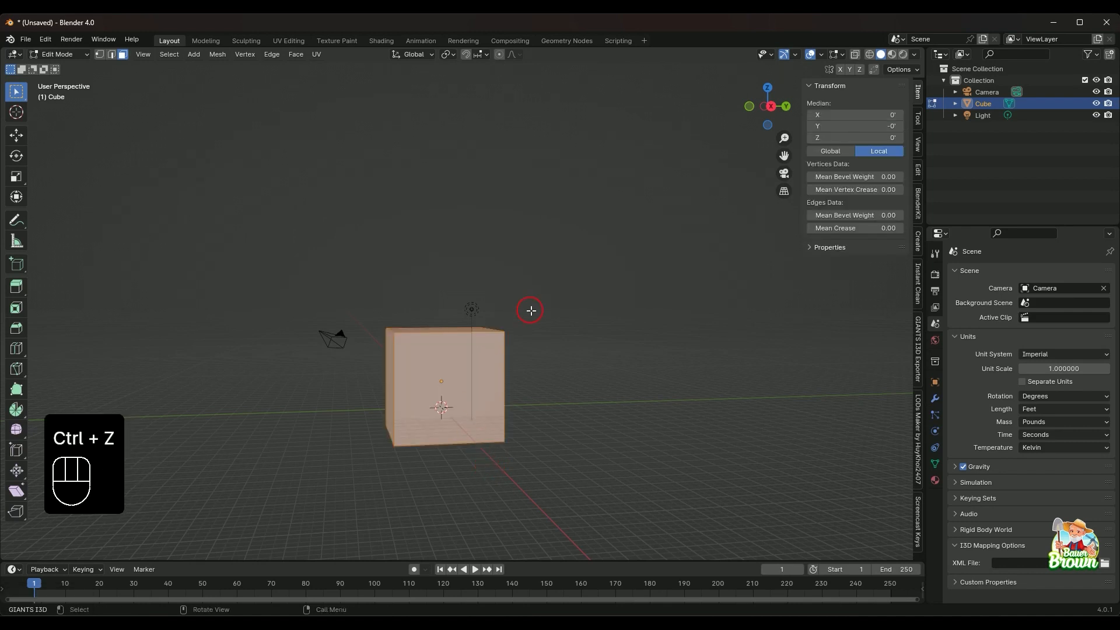
# Switch to Object Mode, and delete the whole cube with confirmation before undoing the deletion
pyautogui.press('Tab')
pyautogui.moveTo(600, 391); pyautogui.dragTo(597, 426, button='middle')
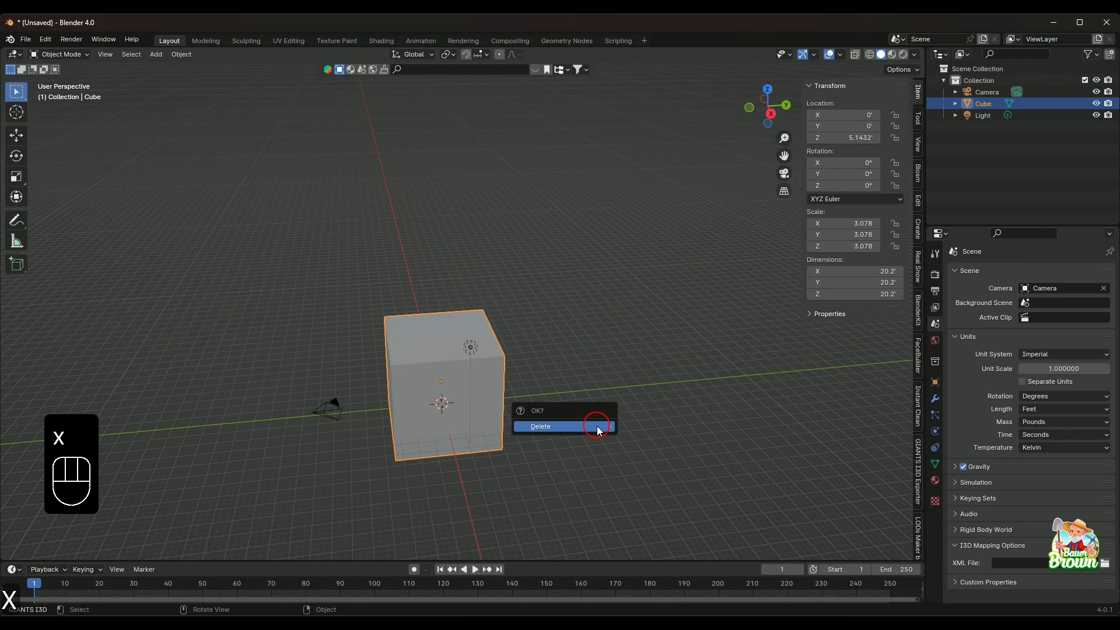
pyautogui.click(597, 431)
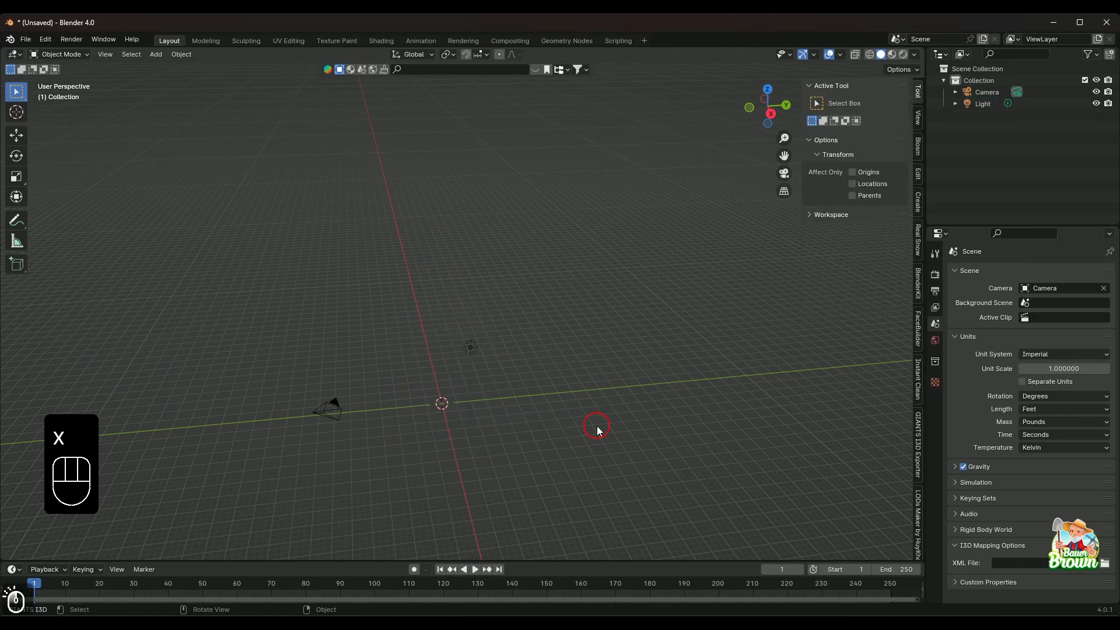
pyautogui.hotkey('ctrl', 'z')
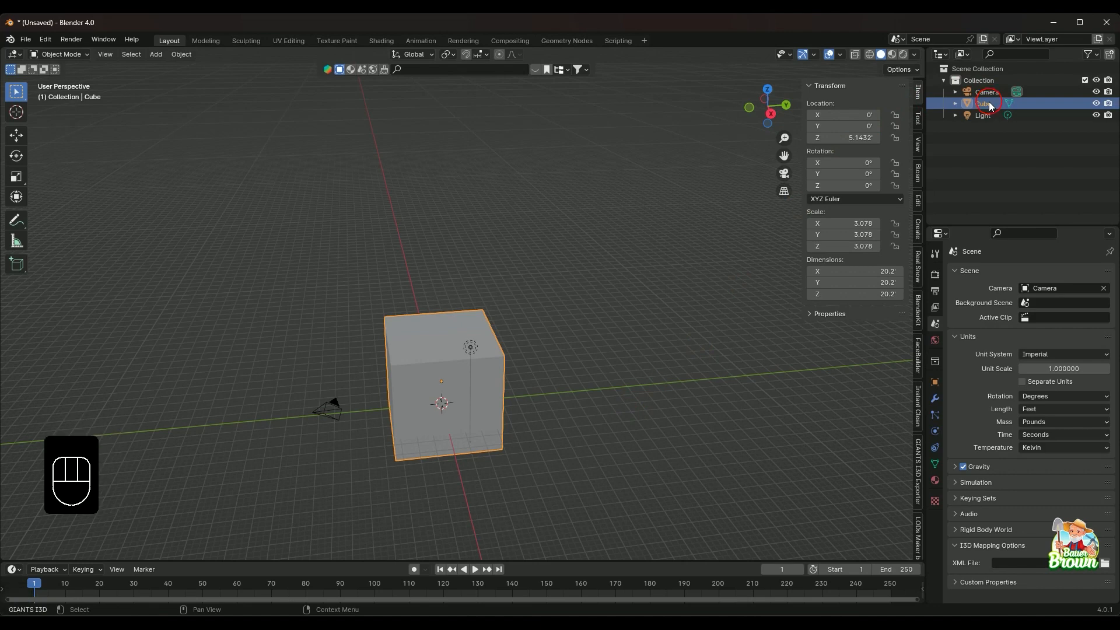
# Delete the cube object twice without a confirmation prompt, undoing each deletion
pyautogui.press('Delete')
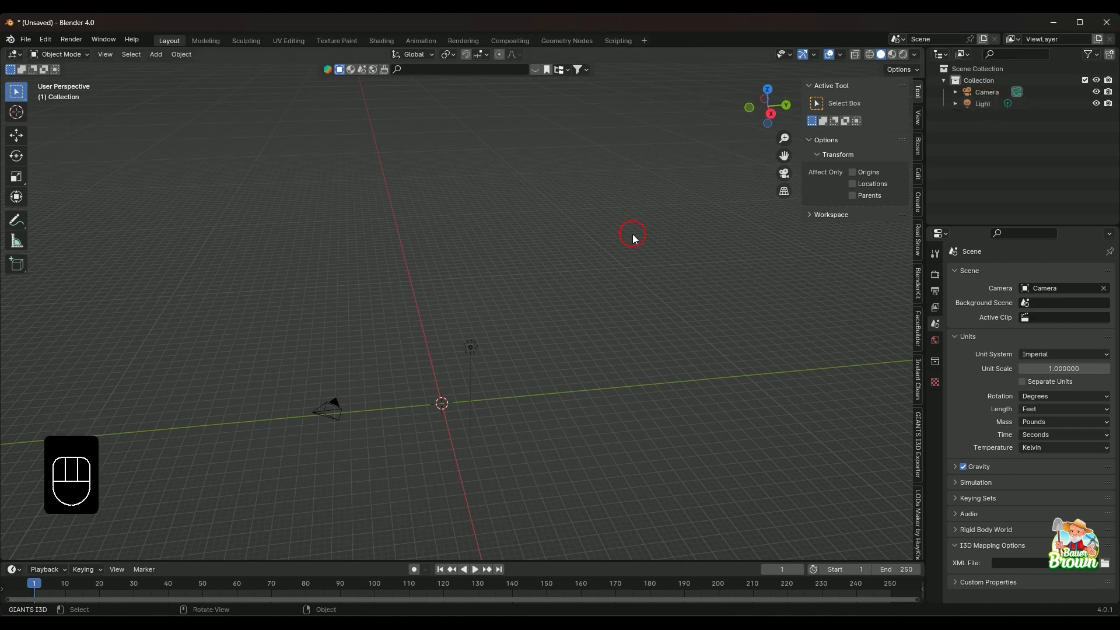
pyautogui.hotkey('ctrl', 'z')
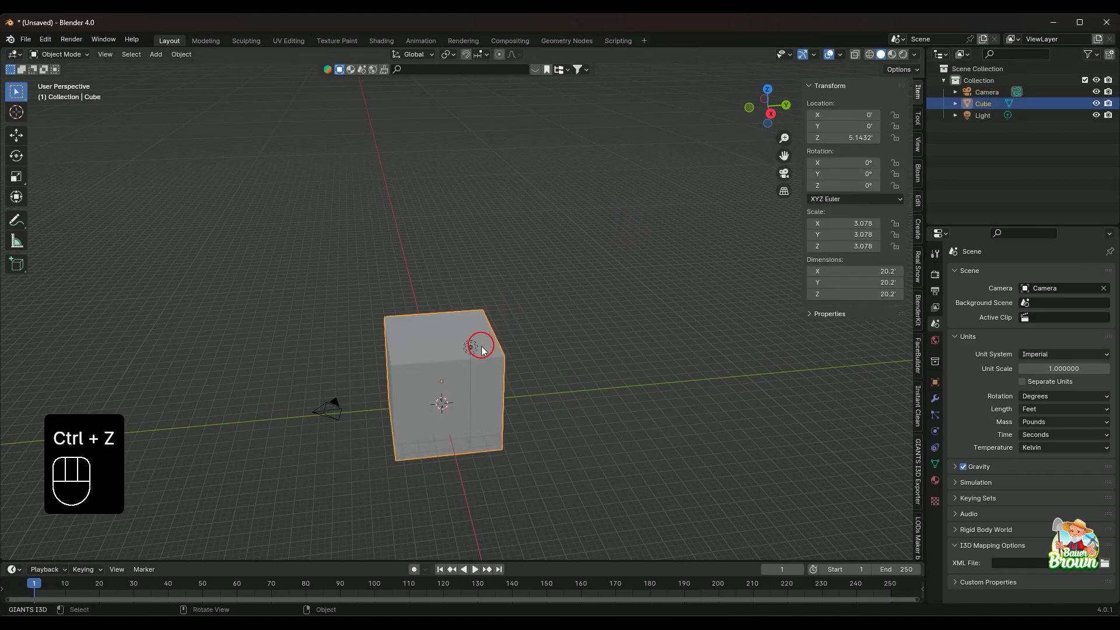
pyautogui.press('Delete')
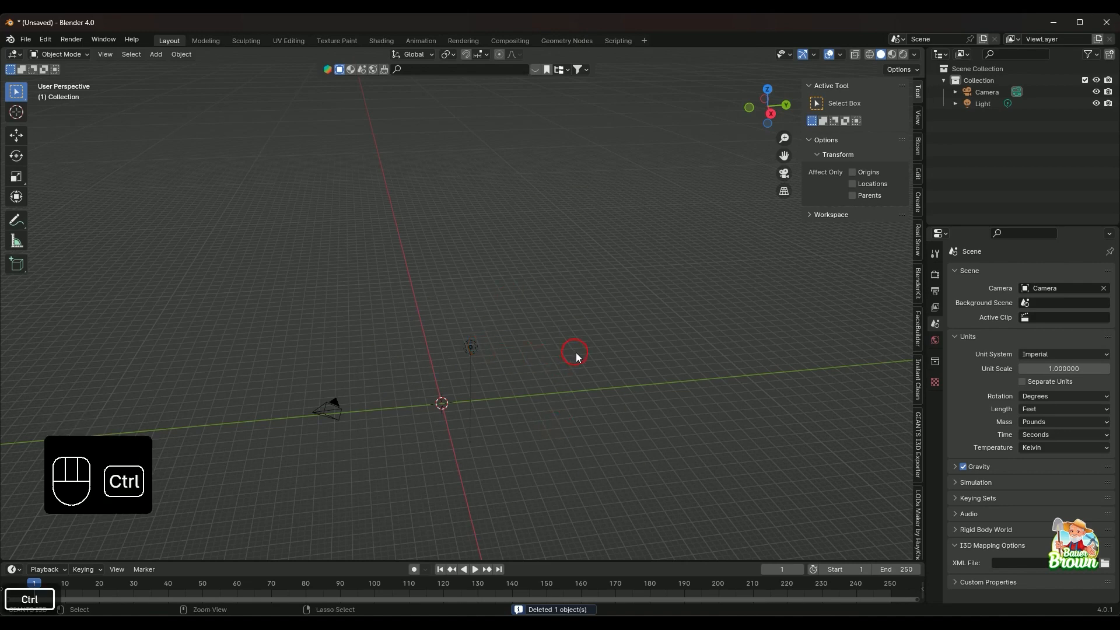
pyautogui.hotkey('ctrl', 'z')
# Delete the scaled cube object from the scene
pyautogui.scroll(1, 582, 436)
pyautogui.scroll(-2, 582, 437)
pyautogui.moveTo(585, 433); pyautogui.dragTo(568, 414, button='middle')
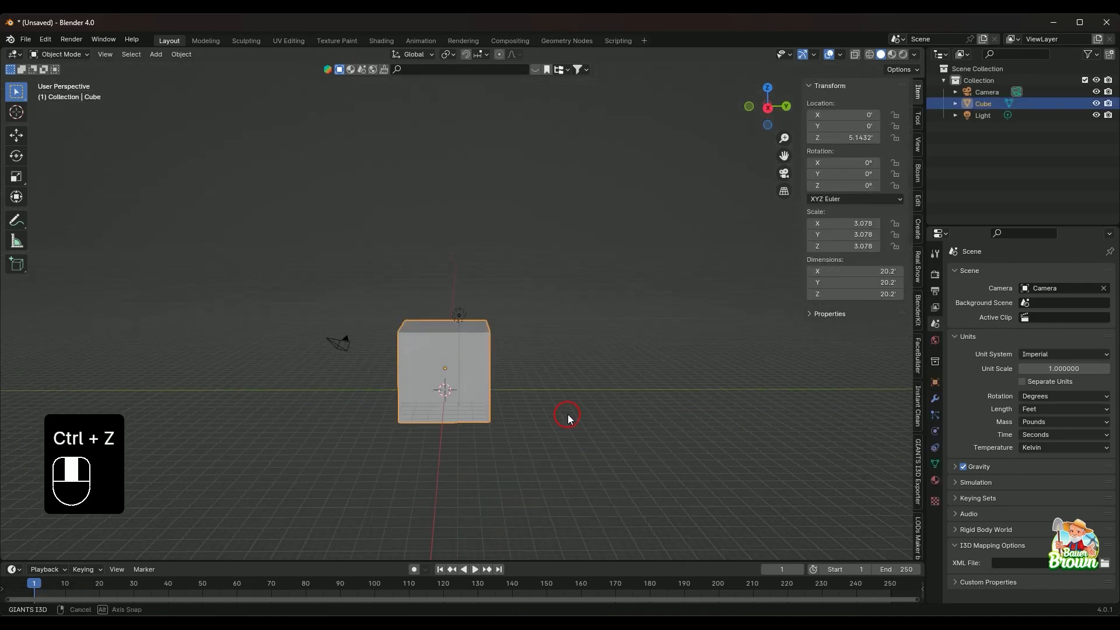
pyautogui.scroll(1, 575, 418)
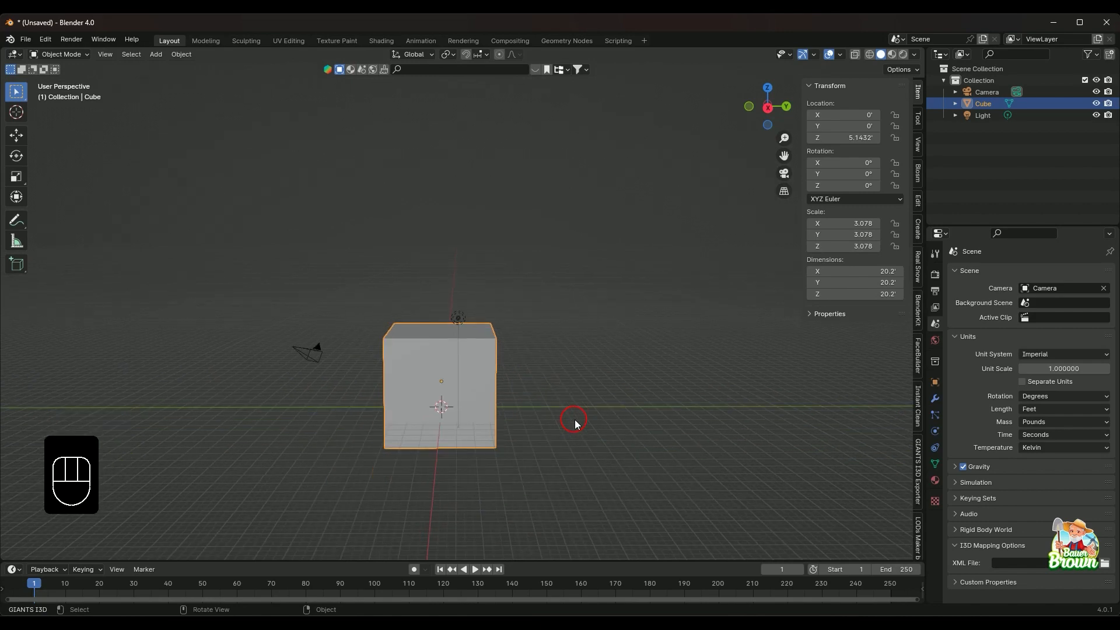
pyautogui.press('Delete')
pyautogui.moveTo(578, 421)
pyautogui.mouseDown(button='middle')
pyautogui.moveTo(500, 342)
pyautogui.moveTo(561, 432)
pyautogui.mouseUp(button='middle')
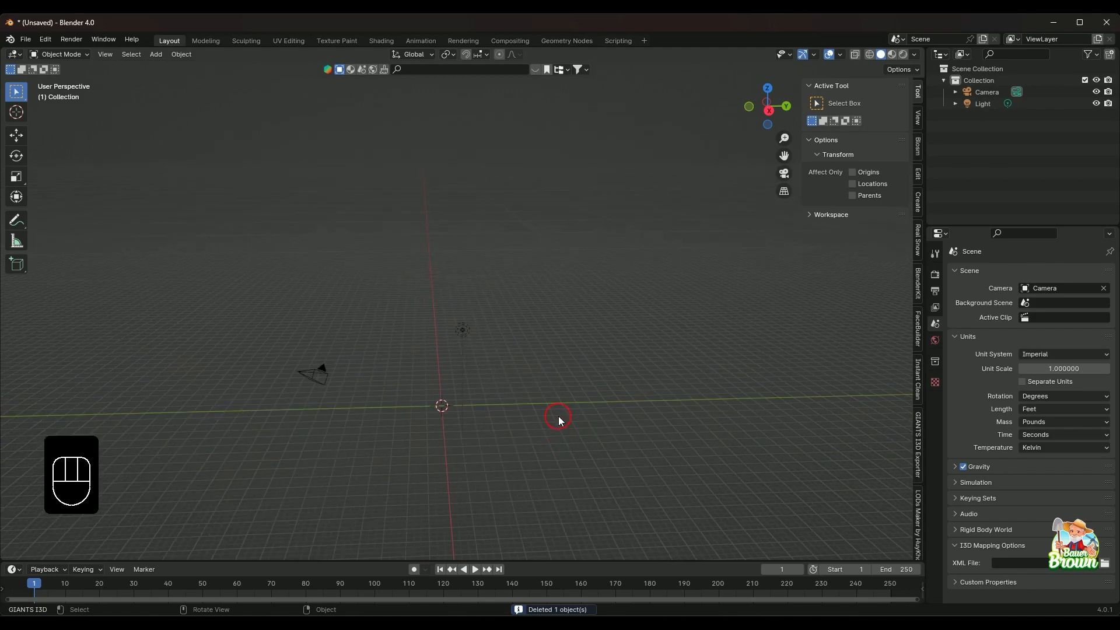
# Add a new default mesh cube at the world origin
pyautogui.hotkey('shift', 'a')
pyautogui.moveTo(565, 374)
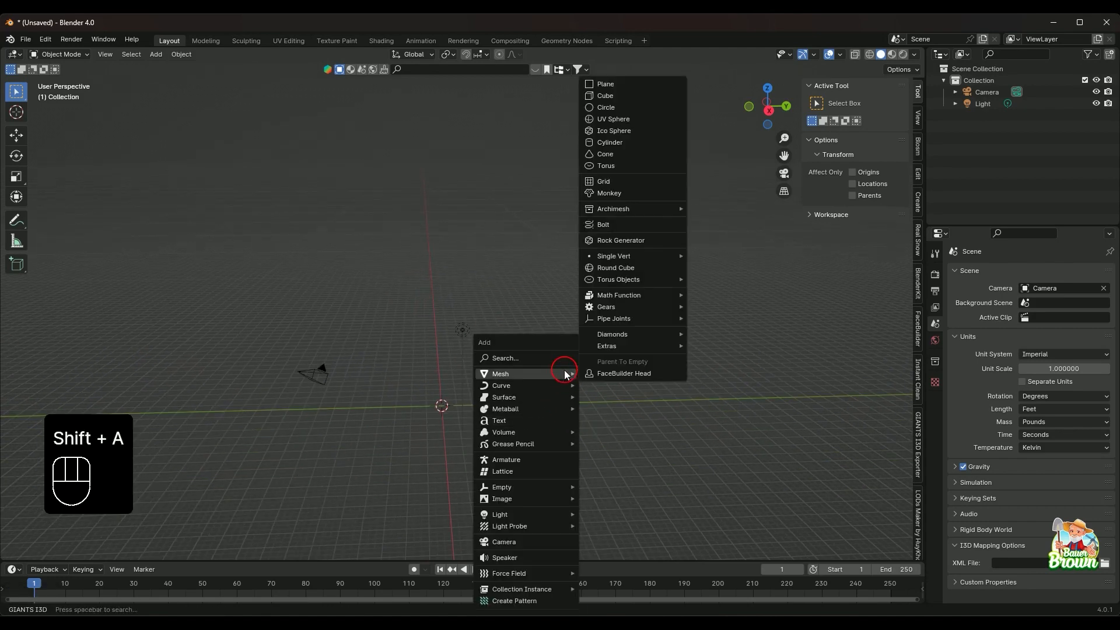
pyautogui.click(623, 97)
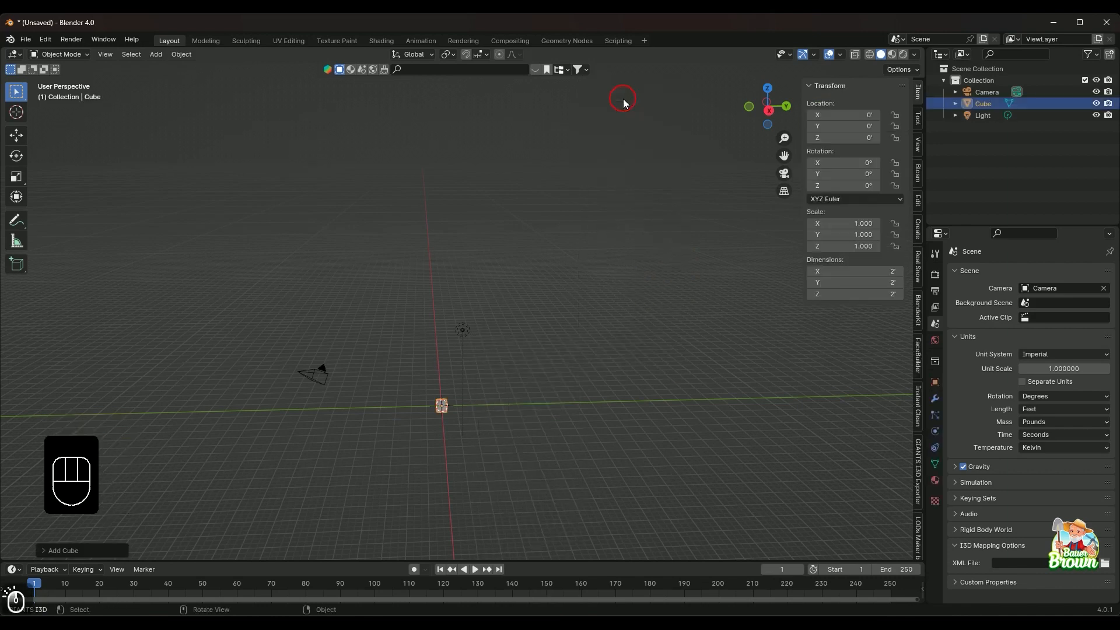
pyautogui.scroll(4, 587, 373)
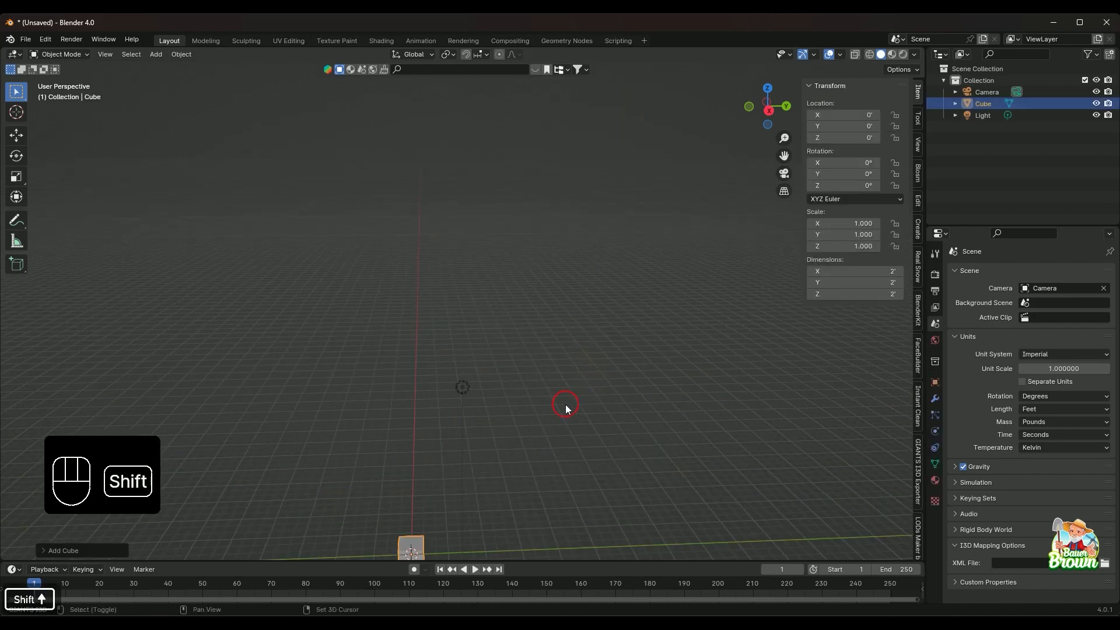
pyautogui.keyDown('shift'); pyautogui.moveTo(566, 404); pyautogui.dragTo(593, 198, button='middle'); pyautogui.keyUp('shift')
pyautogui.scroll(4, 517, 372)
pyautogui.keyDown('shift'); pyautogui.moveTo(506, 400); pyautogui.dragTo(517, 347, button='middle'); pyautogui.keyUp('shift')
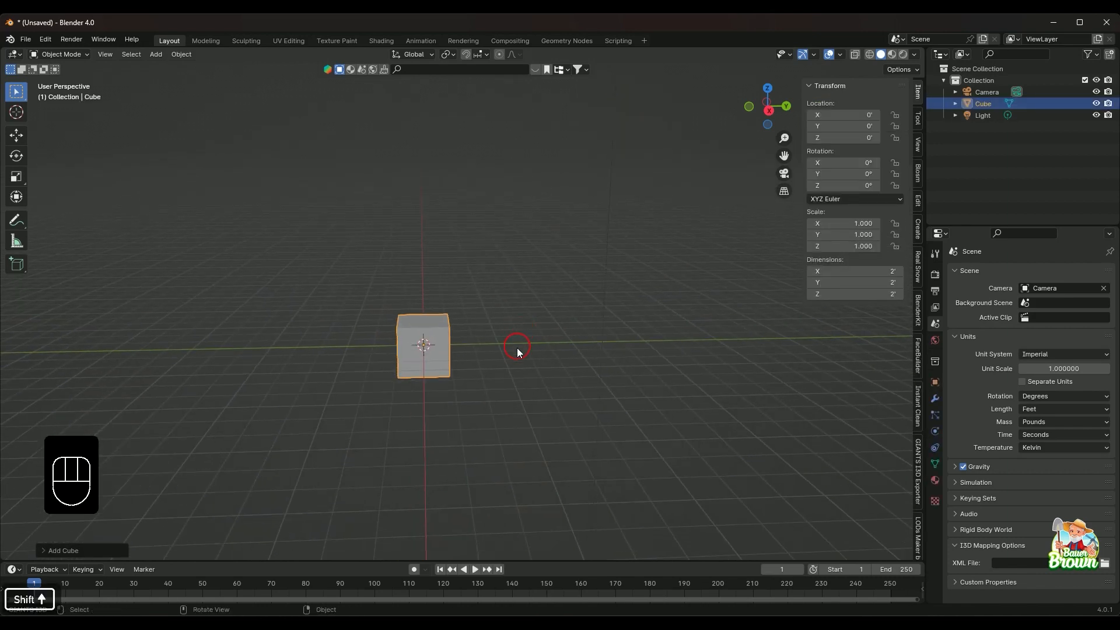
pyautogui.scroll(3, 512, 362)
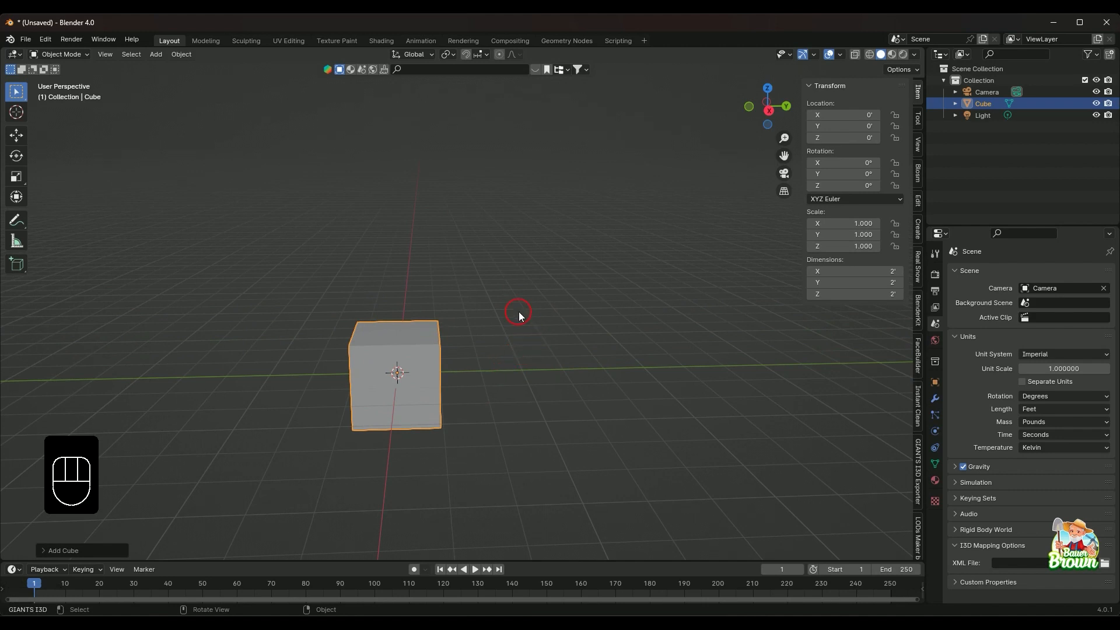
pyautogui.click(158, 57)
pyautogui.click(138, 57)
pyautogui.click(152, 57)
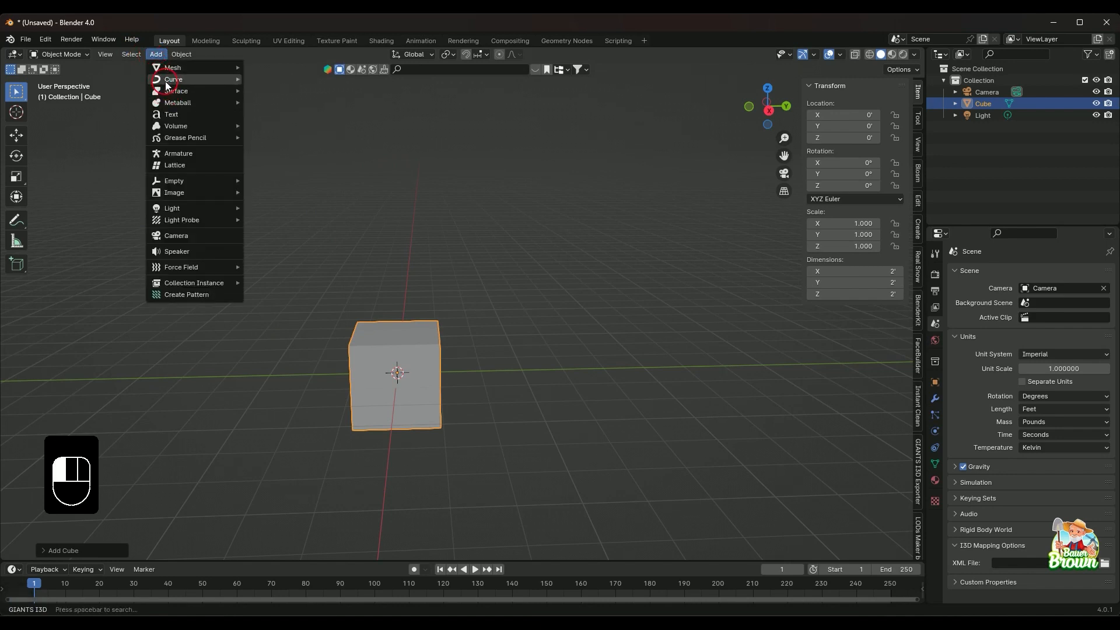
pyautogui.click(182, 166)
pyautogui.click(440, 182)
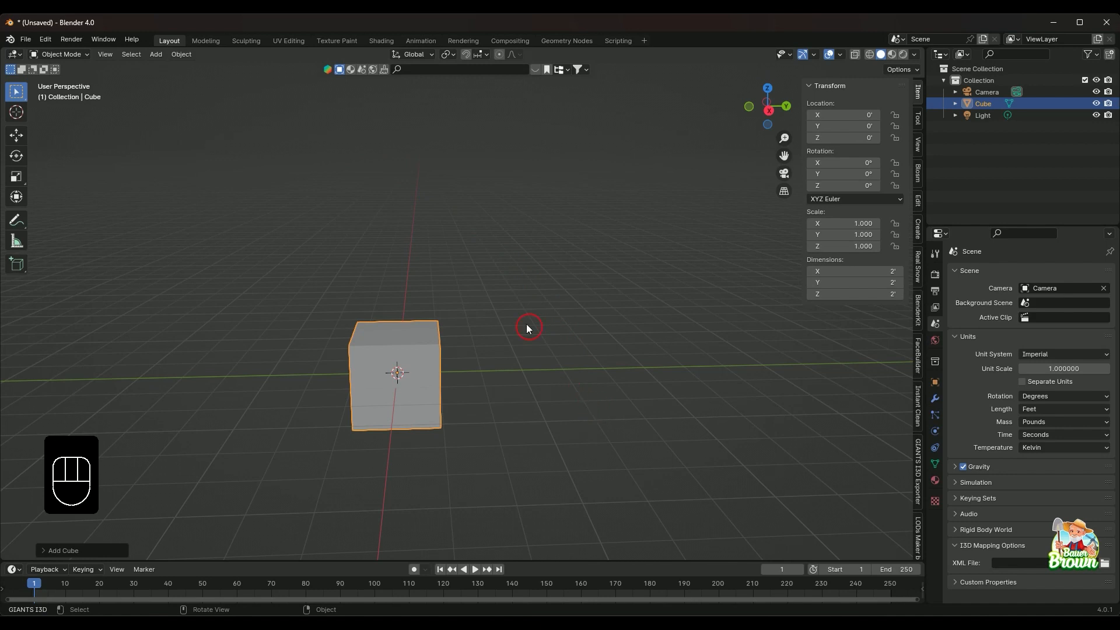
pyautogui.click(155, 54)
pyautogui.click(180, 56)
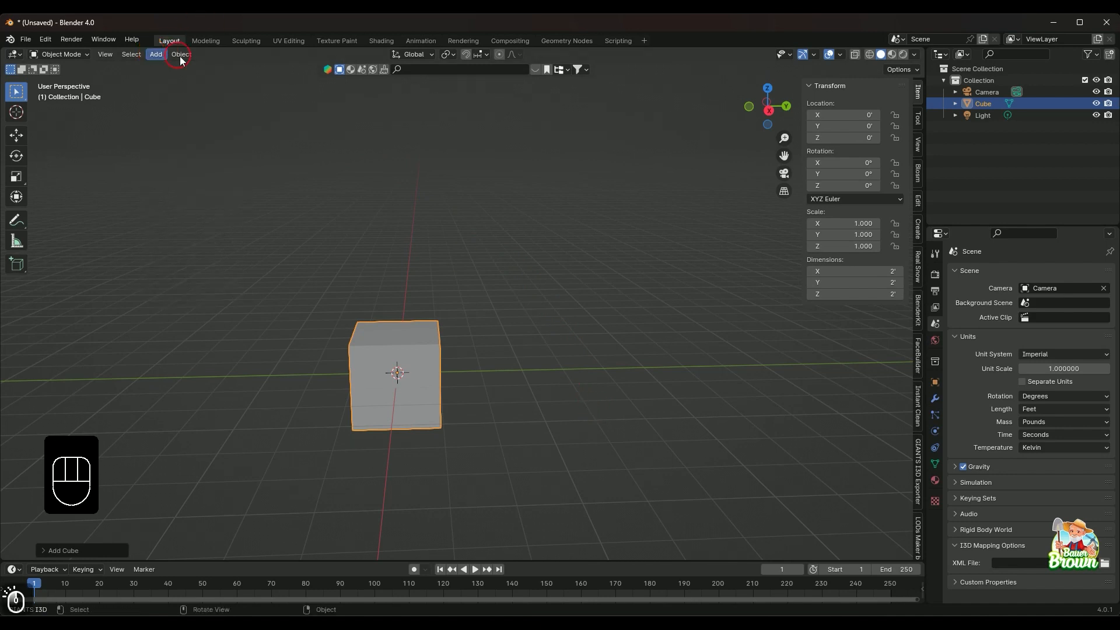
pyautogui.scroll(3, 555, 358)
pyautogui.scroll(-4, 554, 358)
pyautogui.scroll(1, 554, 358)
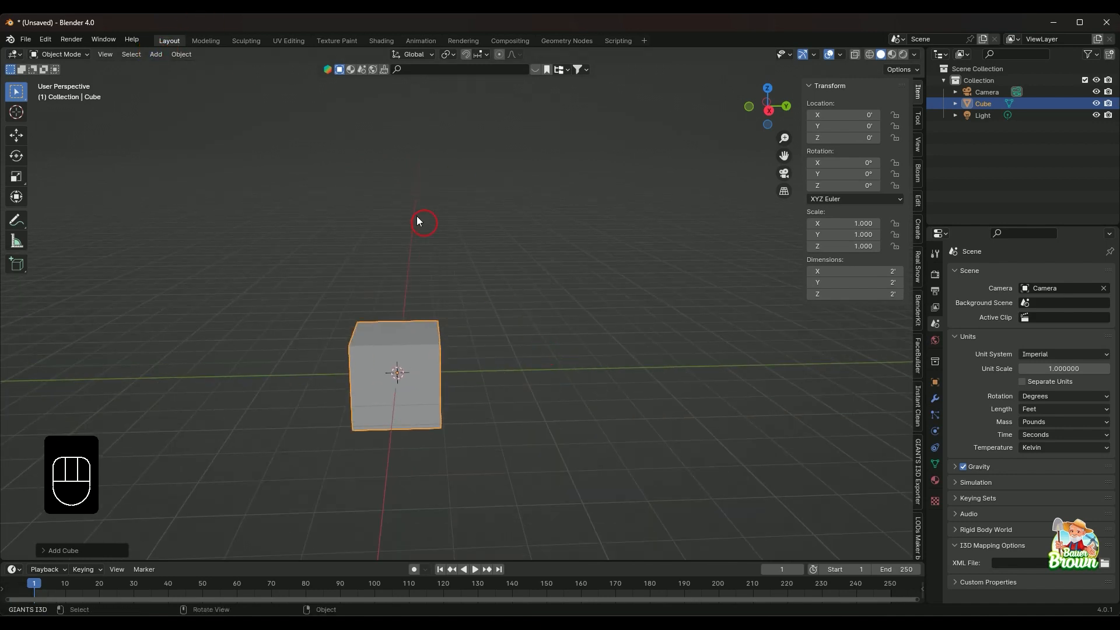
# Try adding a plane as a separate object and moving it about 4.34' along the global Y axis, and undo both operations
pyautogui.click(155, 54)
pyautogui.moveTo(180, 69)
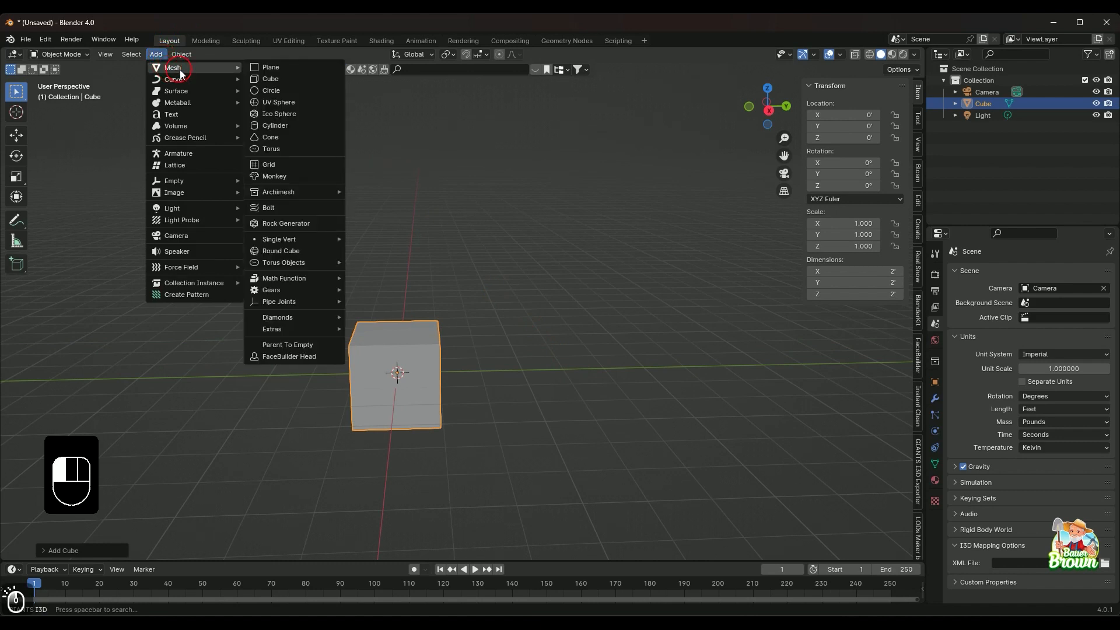
pyautogui.click(268, 69)
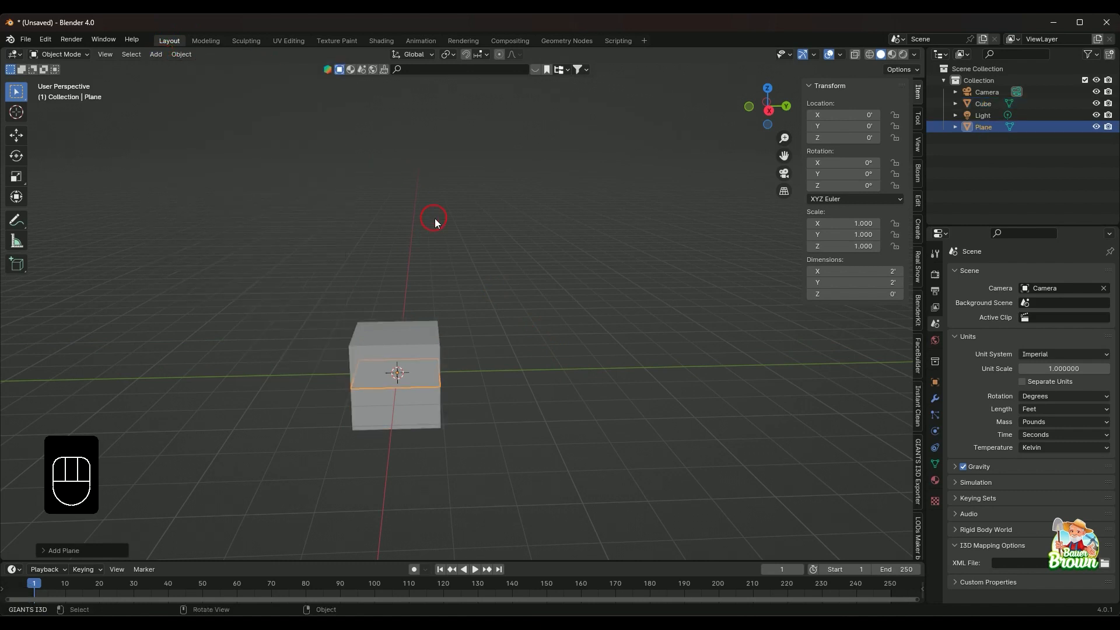
pyautogui.press('g')
pyautogui.press('y')
pyautogui.click(620, 278)
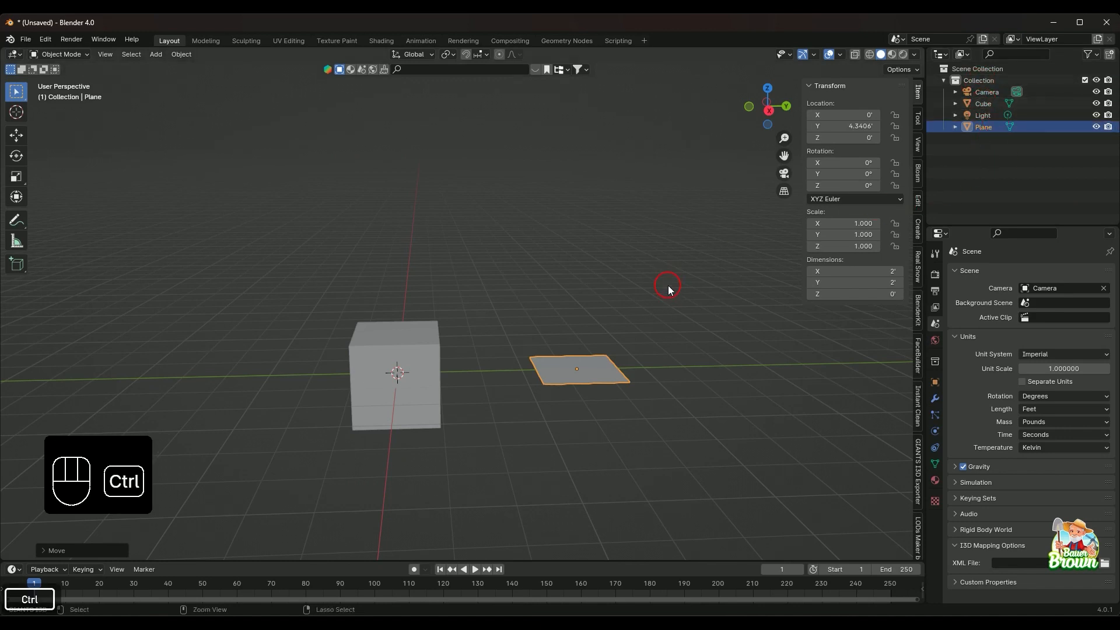
pyautogui.hotkey('ctrl', 'z')
pyautogui.hotkey('ctrl', 'z')
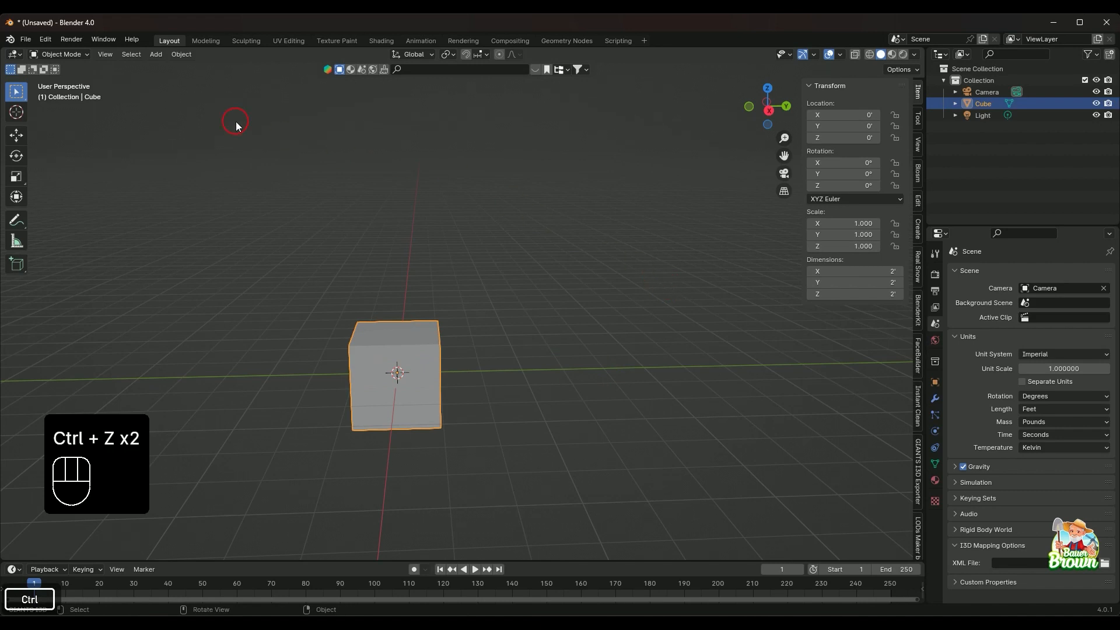
# Switch the cube to Edit Mode, deselect its geometry, and add a plane inside the cube's mesh
pyautogui.click(58, 54)
pyautogui.click(61, 80)
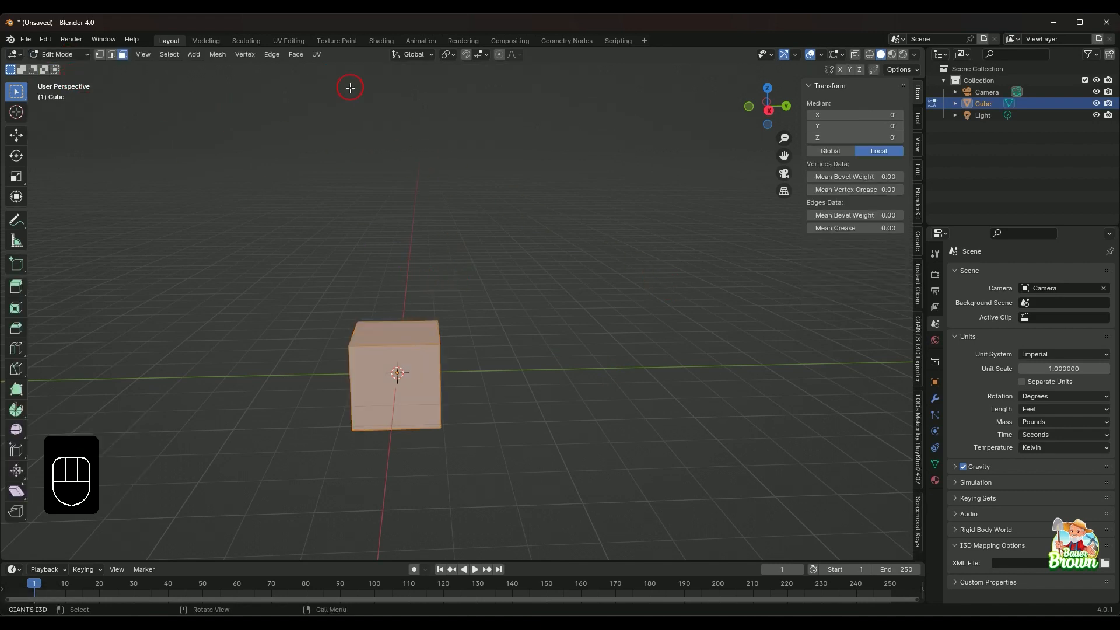
pyautogui.click(194, 56)
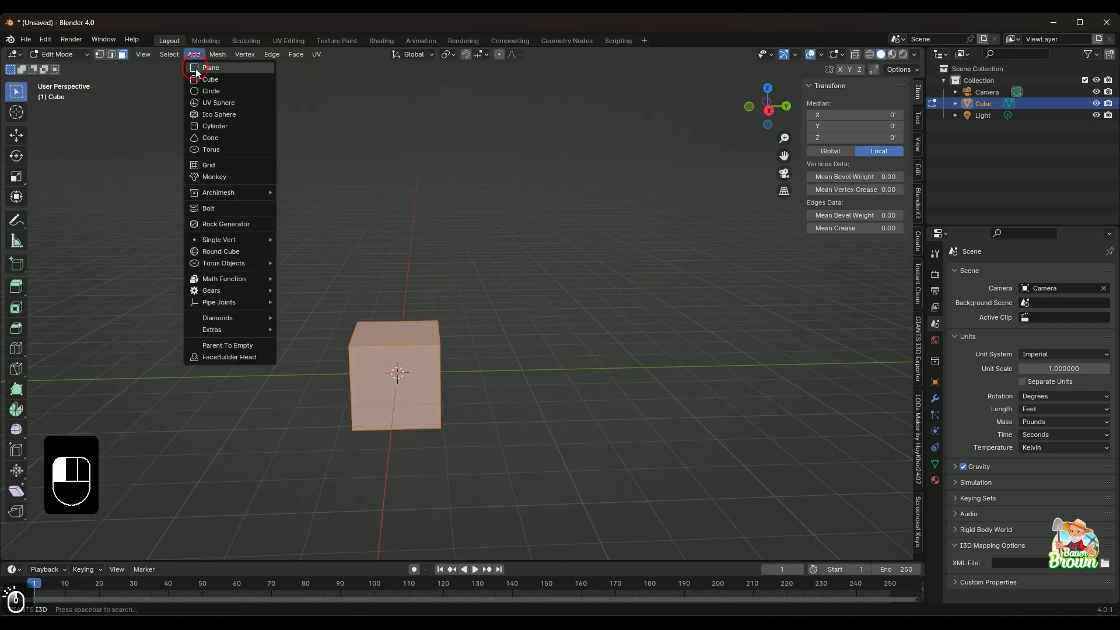
pyautogui.click(492, 315)
pyautogui.click(195, 54)
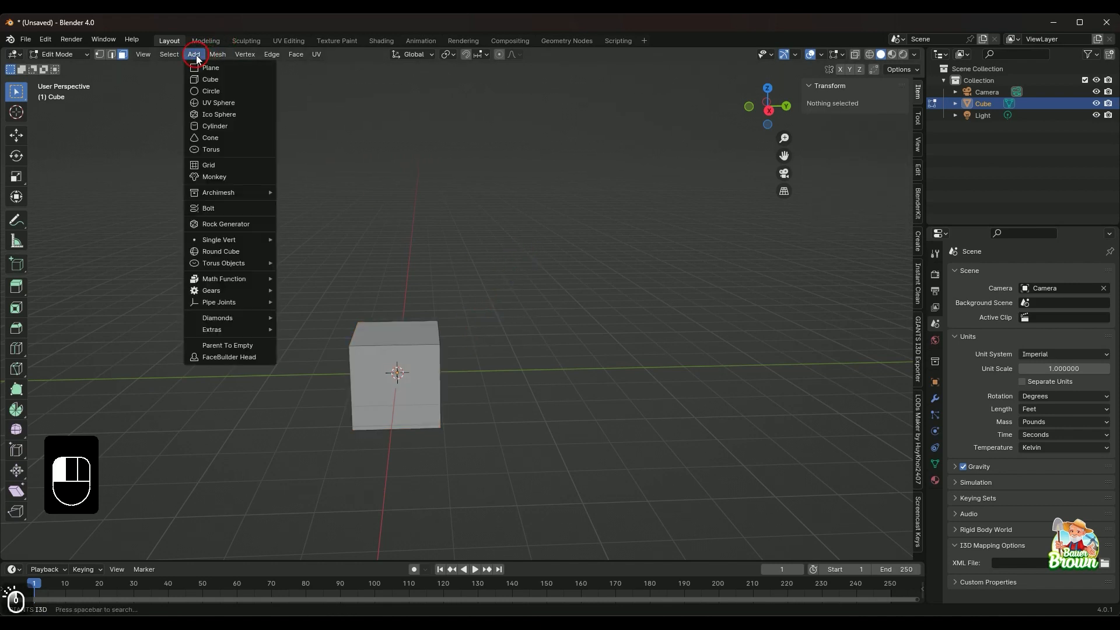
pyautogui.click(201, 69)
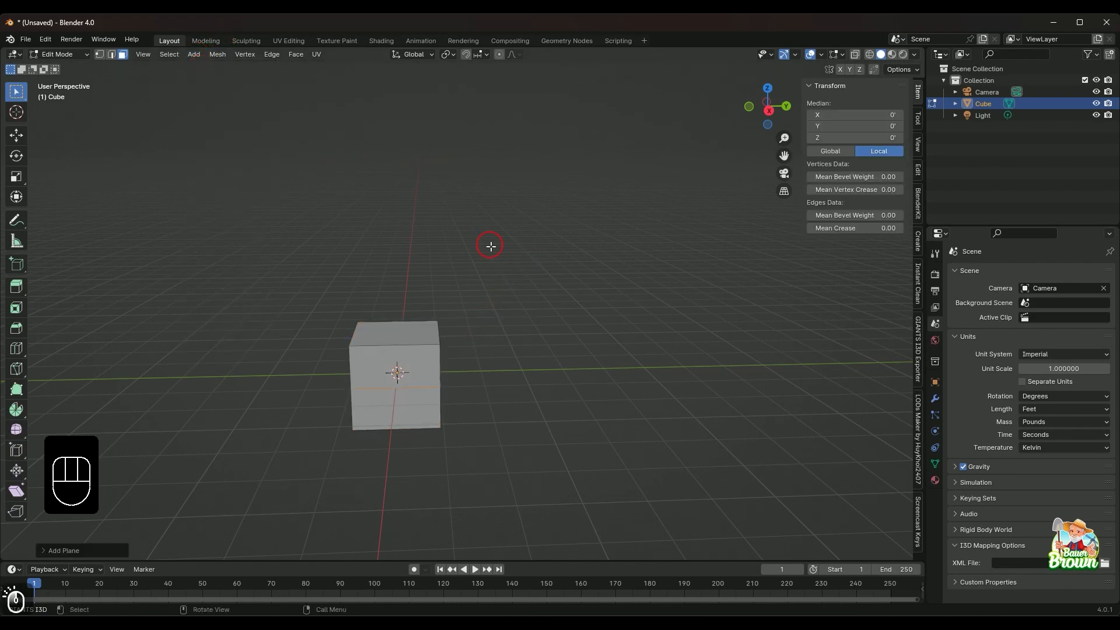
# Move the newly added plane about 2.57' along the global Y axis, beside the cube
pyautogui.press('g')
pyautogui.press('y')
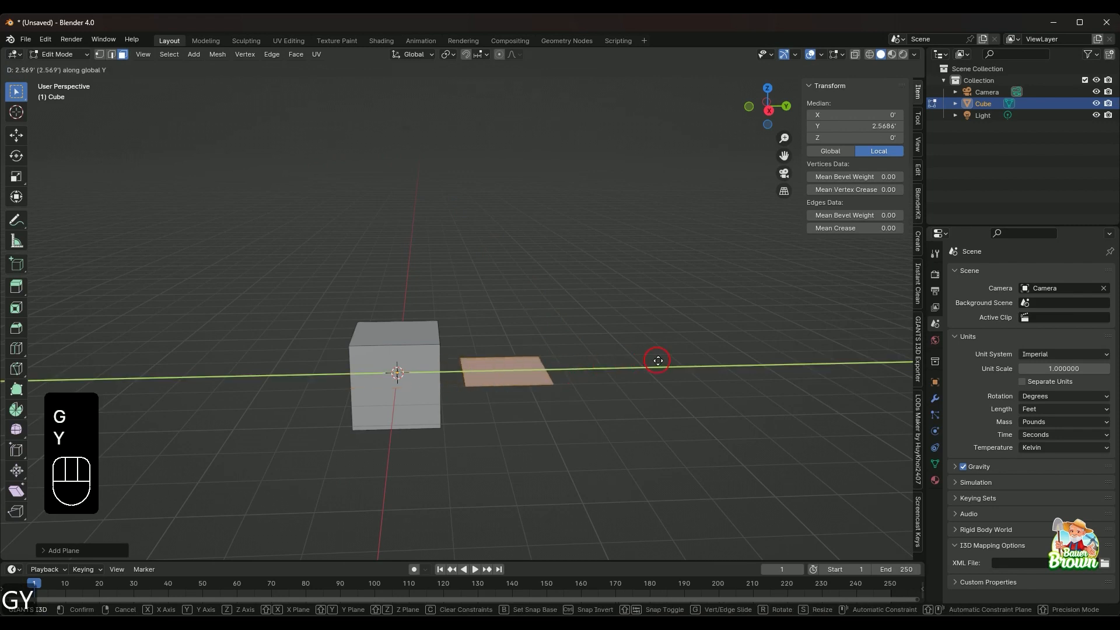
pyautogui.click(658, 362)
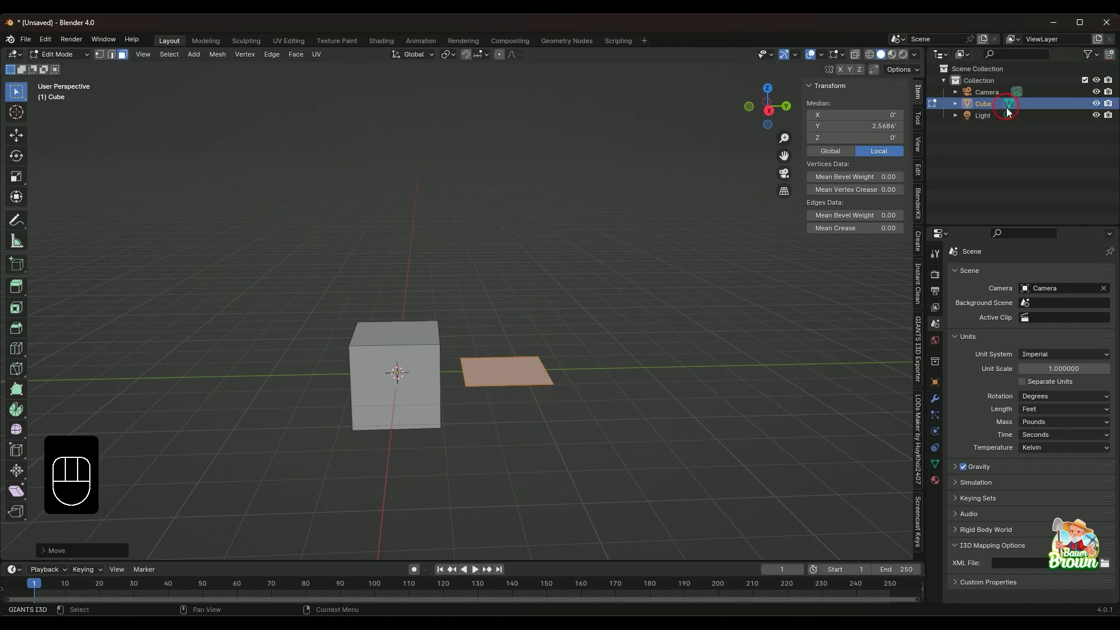
# Select all of the mesh's geometry, covering both the cube and the plane, and deselect everything
pyautogui.press('a')
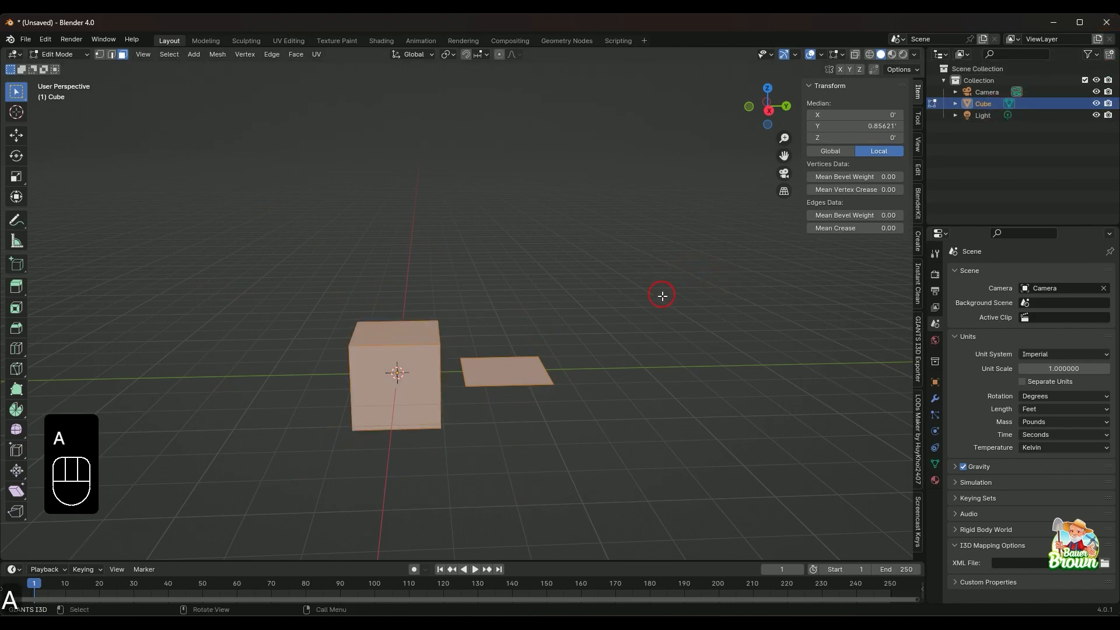
pyautogui.moveTo(658, 350); pyautogui.dragTo(537, 337, button='middle')
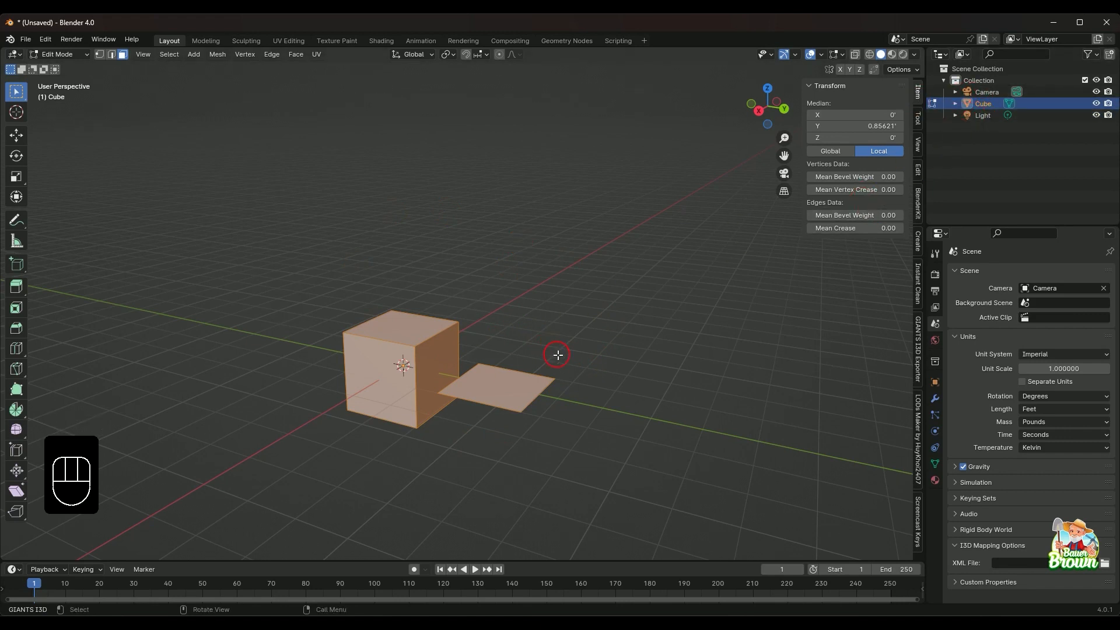
pyautogui.moveTo(555, 352); pyautogui.dragTo(601, 292, button='middle')
pyautogui.scroll(-1, 645, 244)
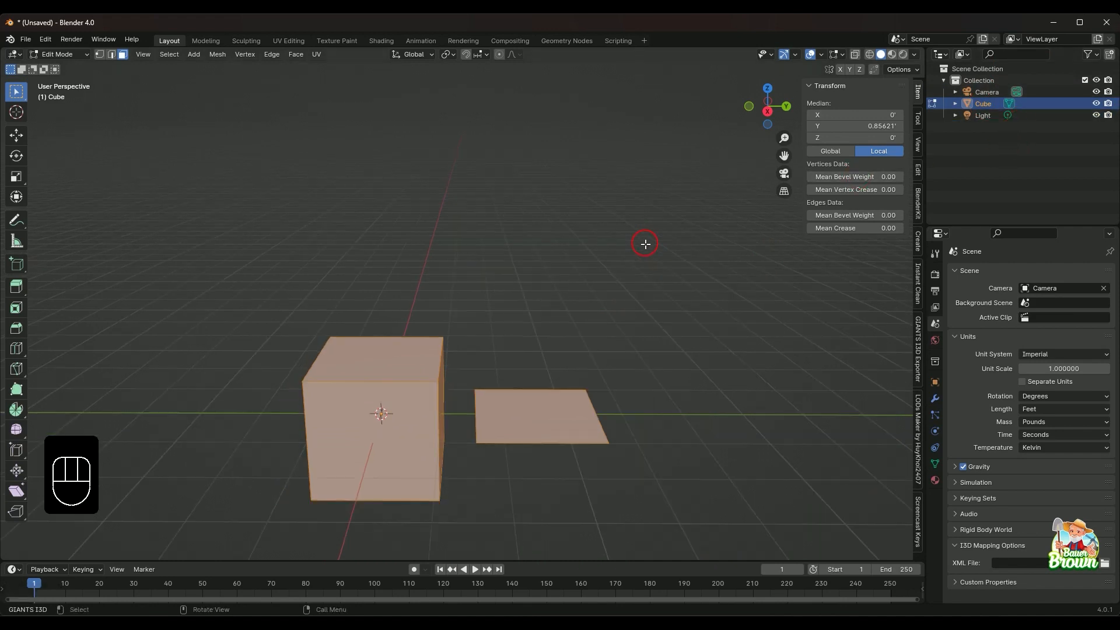
pyautogui.scroll(-1, 624, 241)
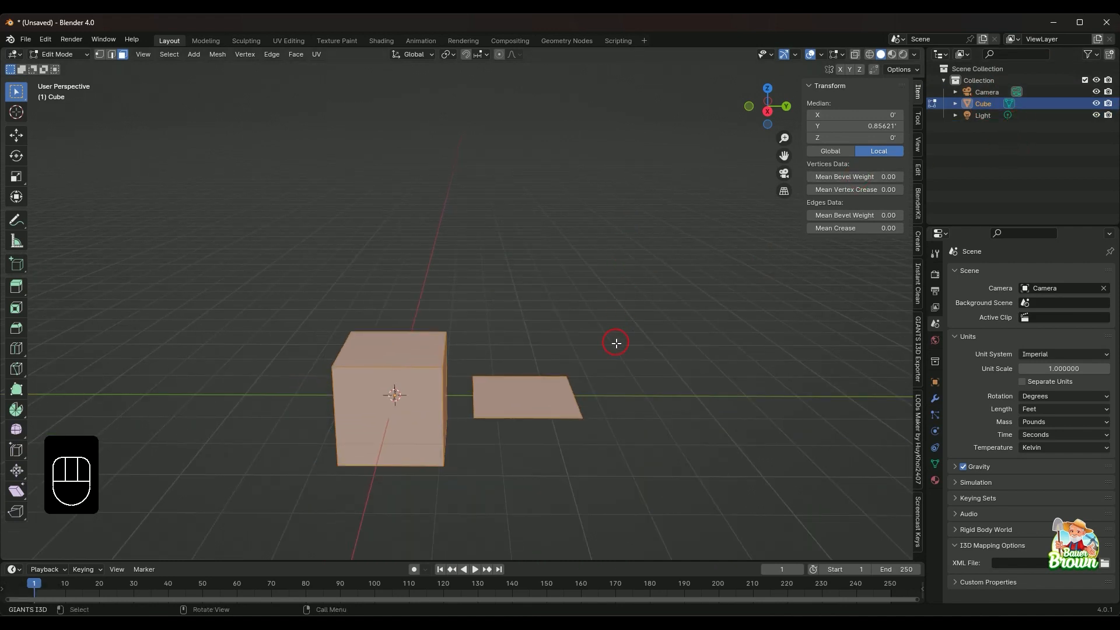
pyautogui.click(630, 297)
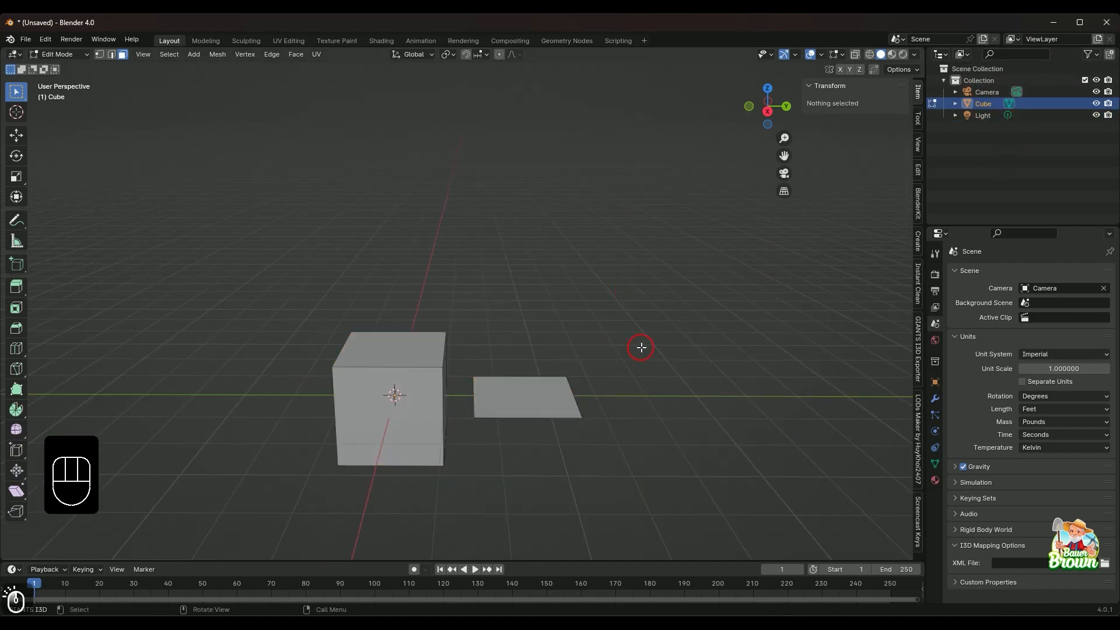
# Alternate the face selection several times between the plane and the cube's top face, ending on the cube's top face
pyautogui.moveTo(640, 348)
pyautogui.mouseDown(button='middle')
pyautogui.moveTo(655, 373)
pyautogui.moveTo(633, 354)
pyautogui.moveTo(643, 366)
pyautogui.mouseUp(button='middle')
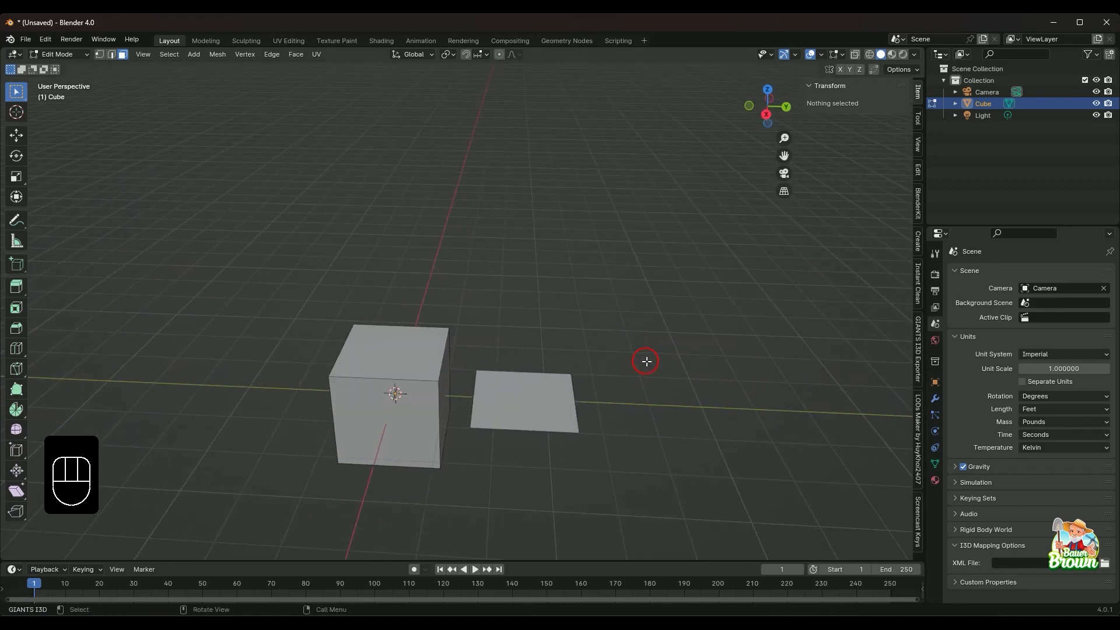
pyautogui.click(545, 392)
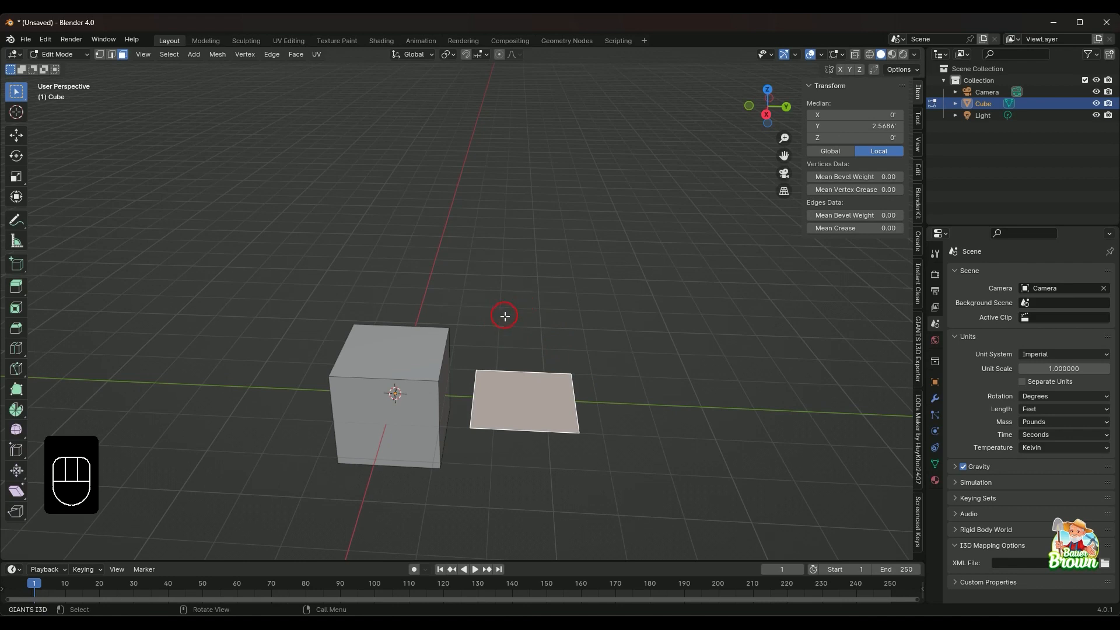
pyautogui.click(438, 343)
pyautogui.moveTo(574, 312)
pyautogui.mouseDown(button='middle')
pyautogui.moveTo(570, 252)
pyautogui.moveTo(581, 331)
pyautogui.mouseUp(button='middle')
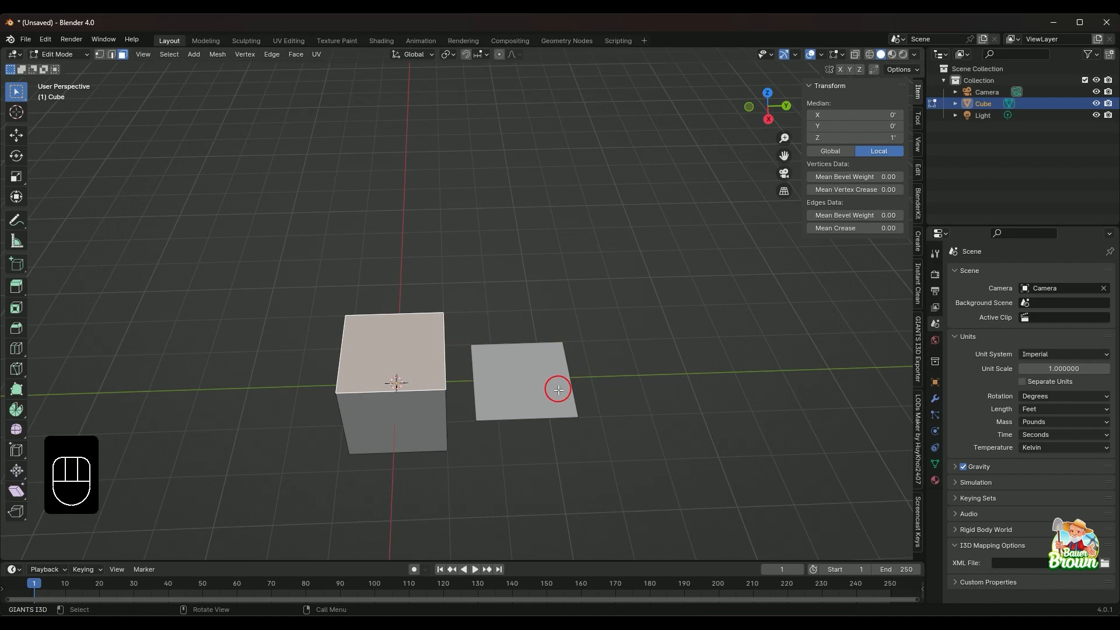
pyautogui.click(504, 393)
pyautogui.click(399, 352)
pyautogui.click(495, 385)
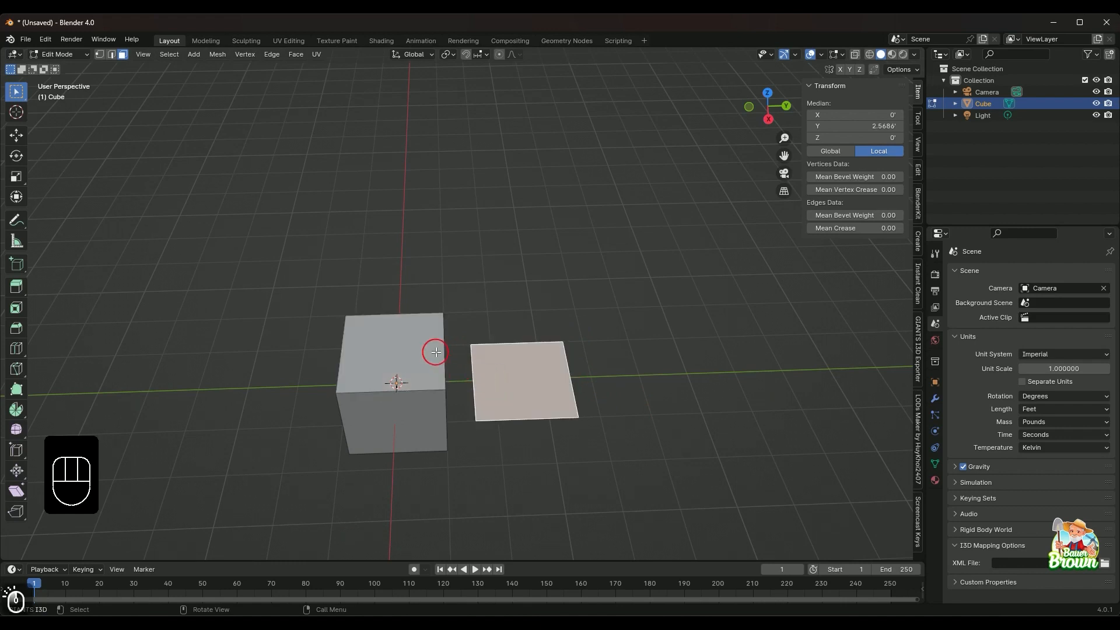
pyautogui.click(436, 353)
pyautogui.click(482, 373)
pyautogui.click(408, 353)
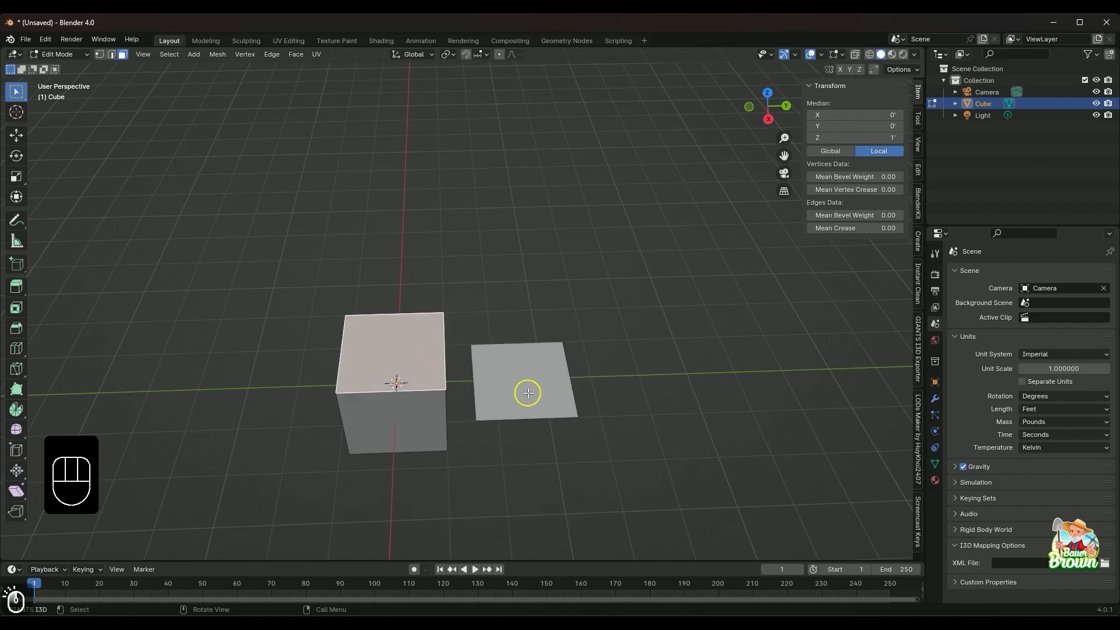
# Extend the selection with the plane and the cube's front face, and inspect the selected faces from several views
pyautogui.keyDown('shift'); pyautogui.click(508, 366); pyautogui.keyUp('shift')
pyautogui.moveTo(547, 440); pyautogui.dragTo(527, 395, button='middle')
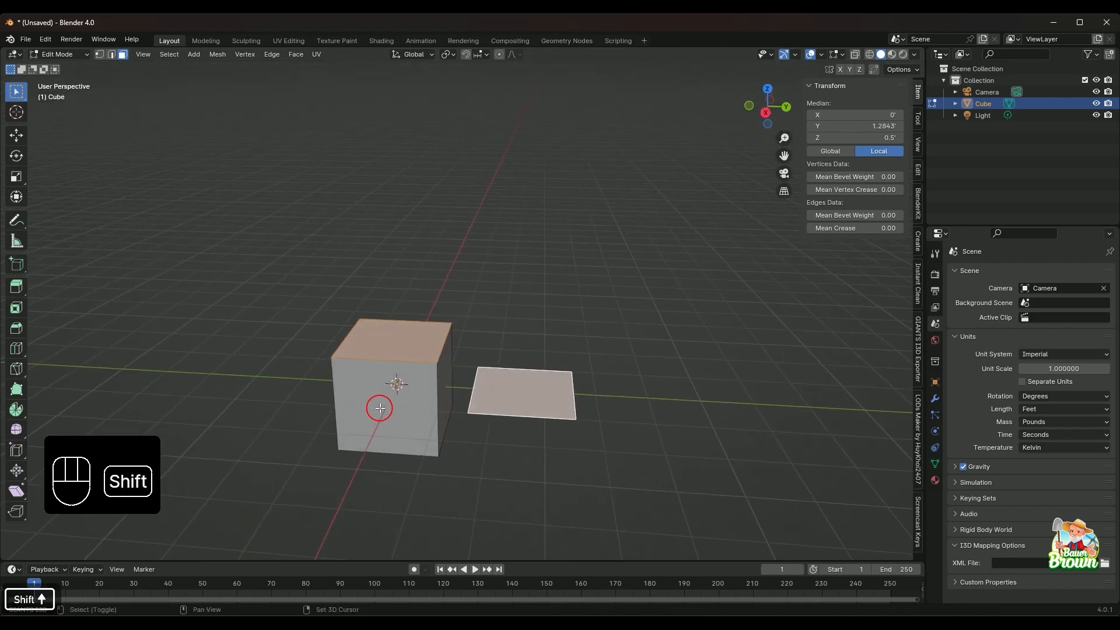
pyautogui.keyDown('shift'); pyautogui.click(405, 409); pyautogui.keyUp('shift')
pyautogui.scroll(-3, 513, 367)
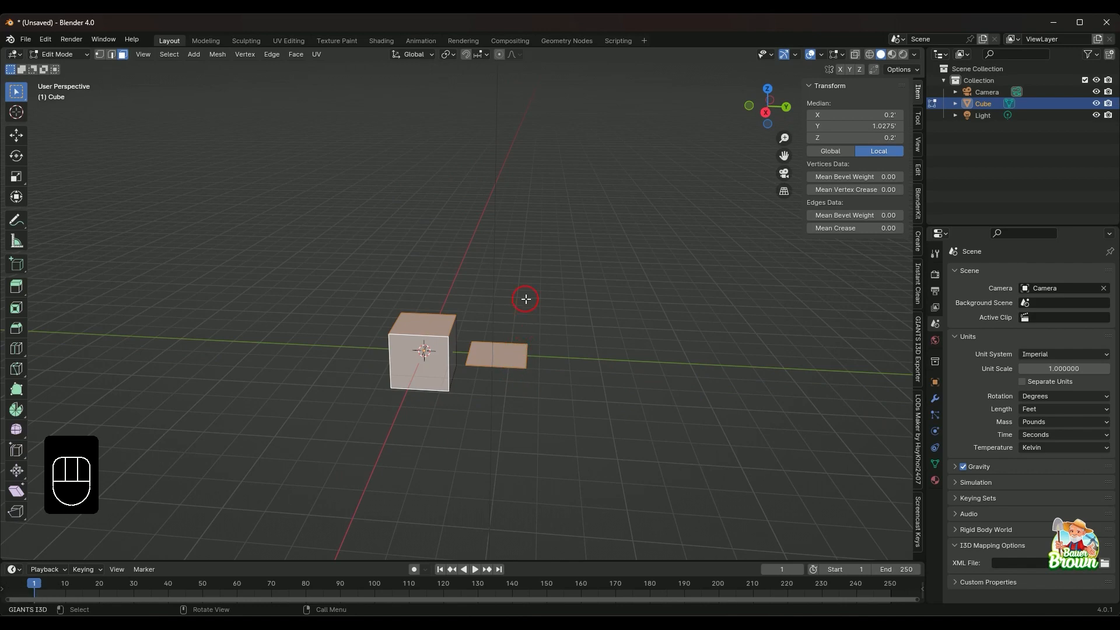
pyautogui.keyDown('shift'); pyautogui.moveTo(530, 318); pyautogui.dragTo(525, 496, button='middle'); pyautogui.keyUp('shift')
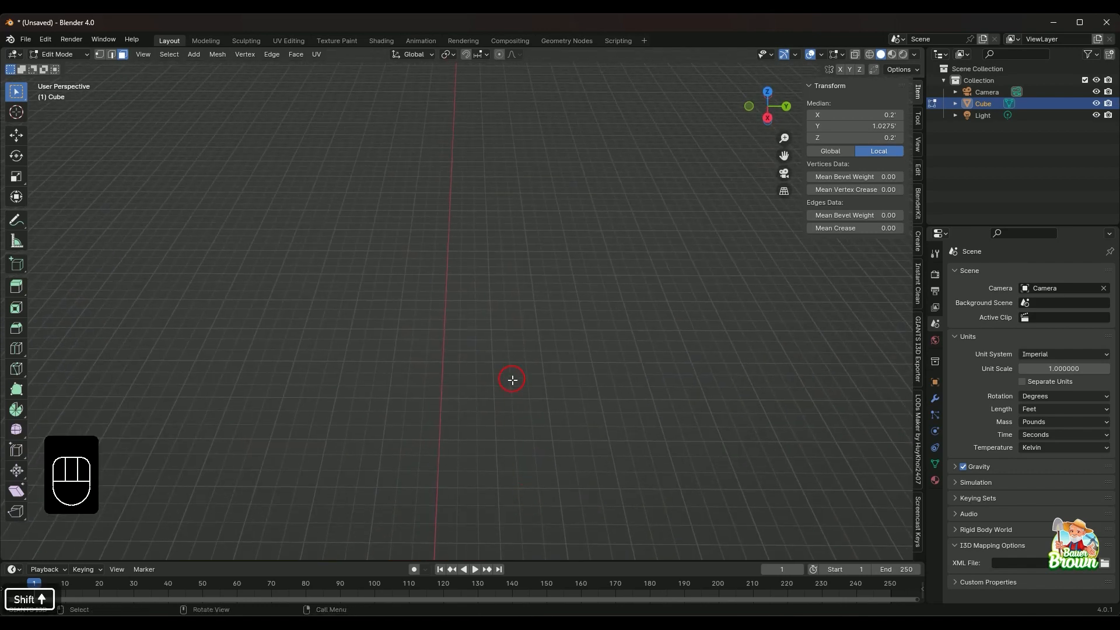
pyautogui.keyDown('shift'); pyautogui.moveTo(505, 390); pyautogui.dragTo(485, 323, button='middle'); pyautogui.keyUp('shift')
pyautogui.scroll(-3, 502, 245)
pyautogui.scroll(4, 479, 335)
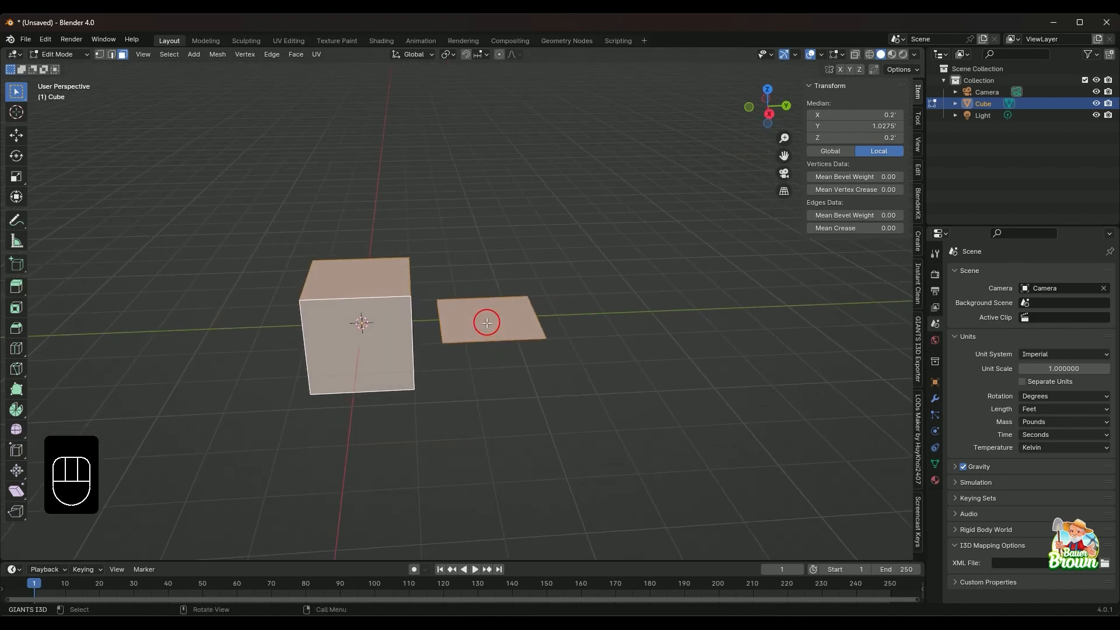
# Switch to wireframe shading, box-select the whole cube, and delete its faces while keeping the plane
pyautogui.hotkey('shift', 'z')
pyautogui.moveTo(250, 237); pyautogui.dragTo(429, 420)
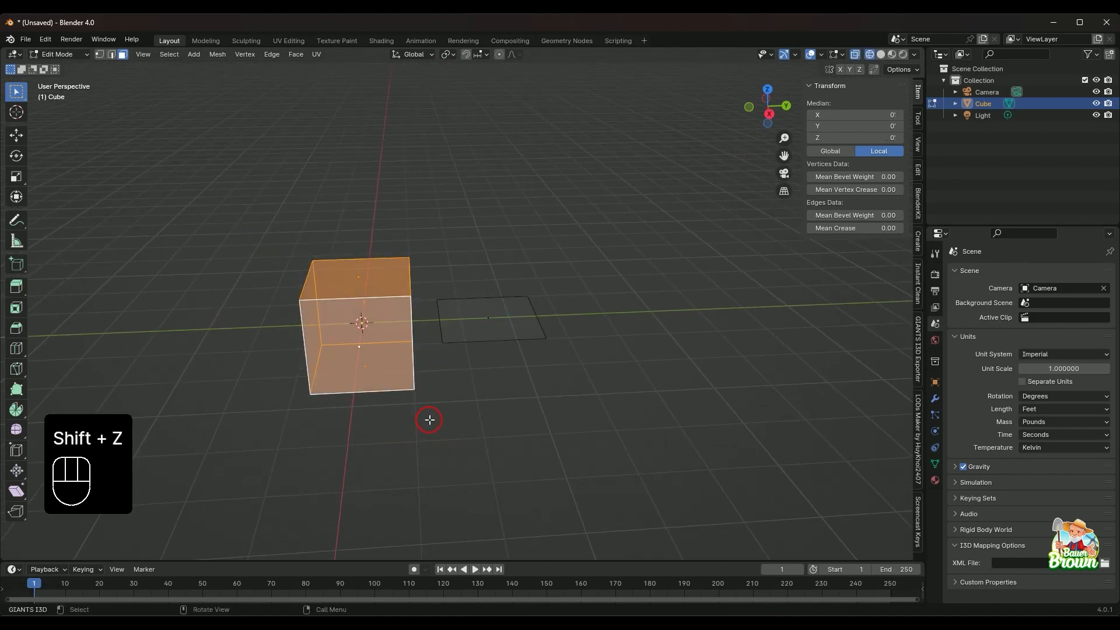
pyautogui.press('Delete')
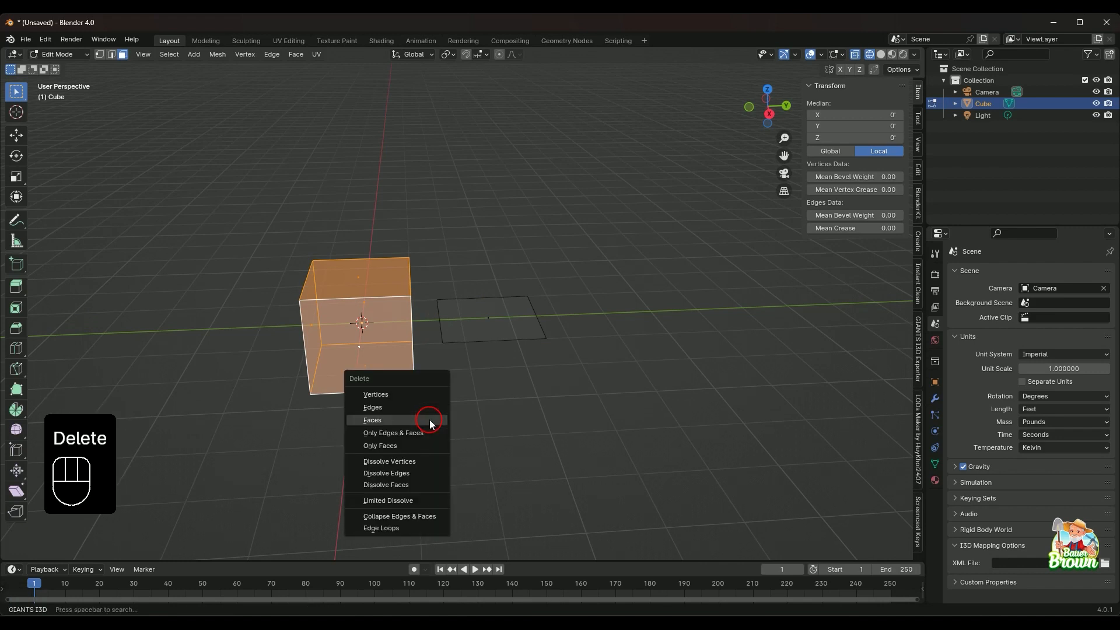
pyautogui.click(430, 419)
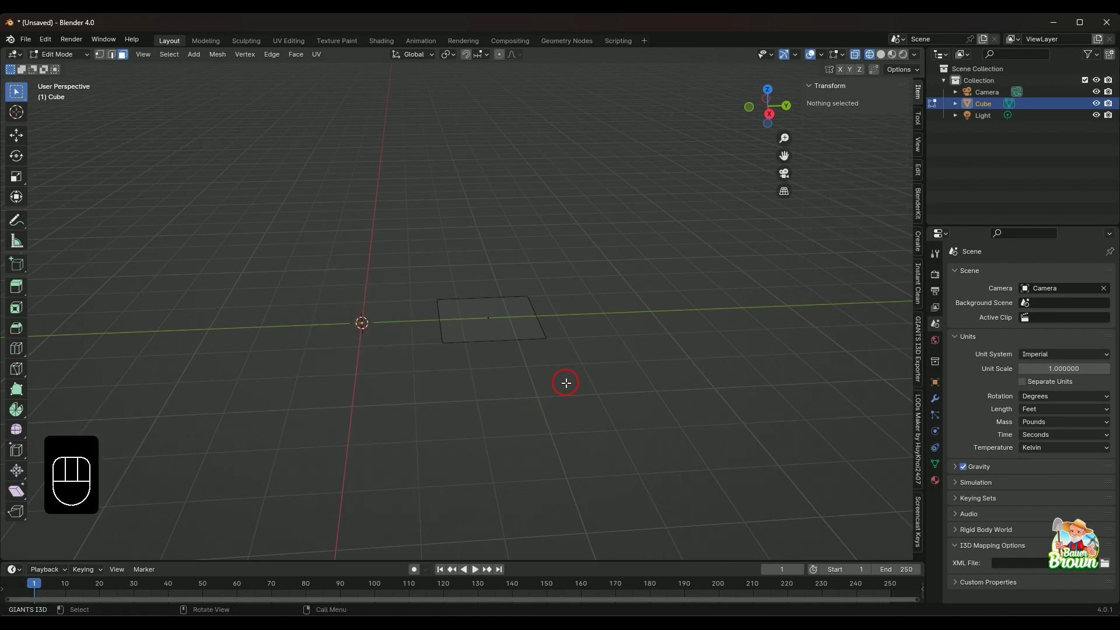
# Return to solid shading and select the remaining plane's face
pyautogui.hotkey('shift', 'z')
pyautogui.click(498, 318)
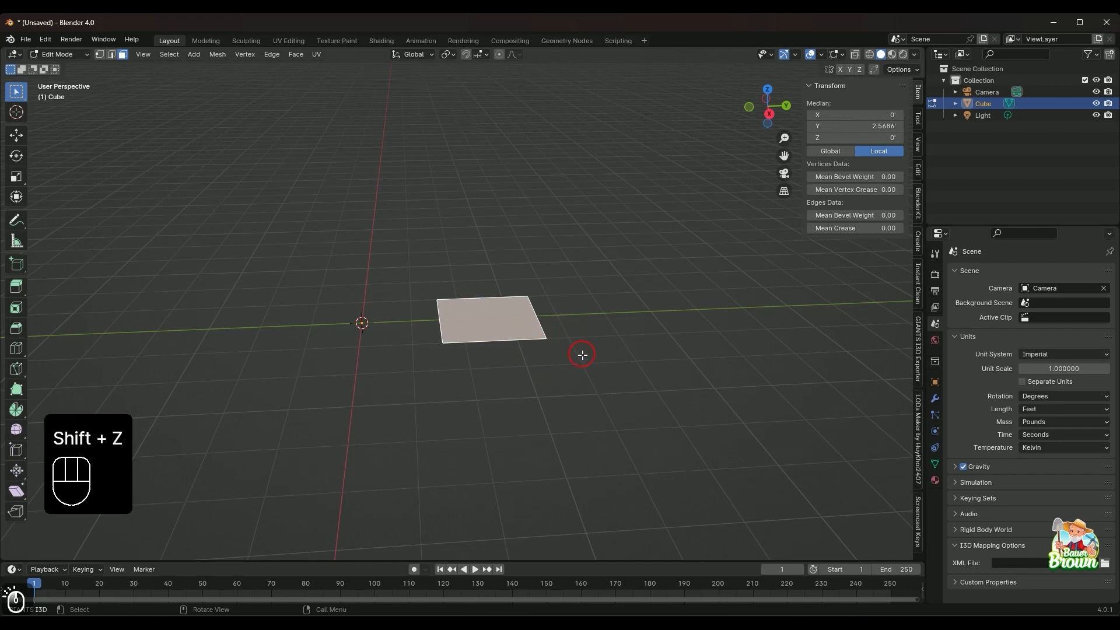
pyautogui.moveTo(583, 352); pyautogui.dragTo(573, 385, button='middle')
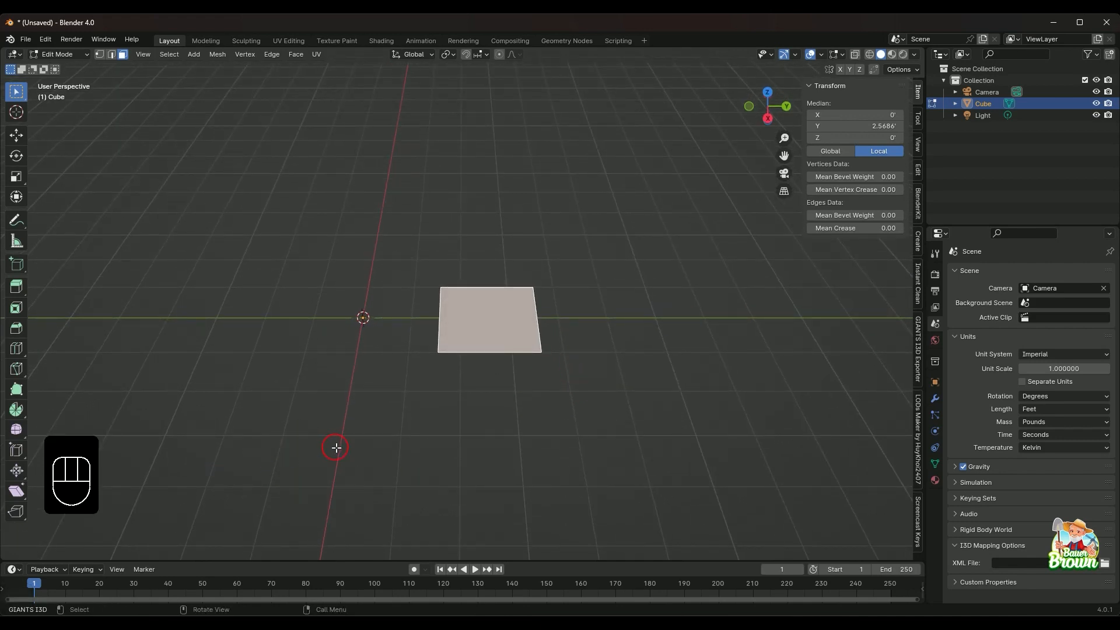
# Toggle between wireframe and solid shading, and open the shortcut assignment for viewport shading and cancel it
pyautogui.click(869, 55)
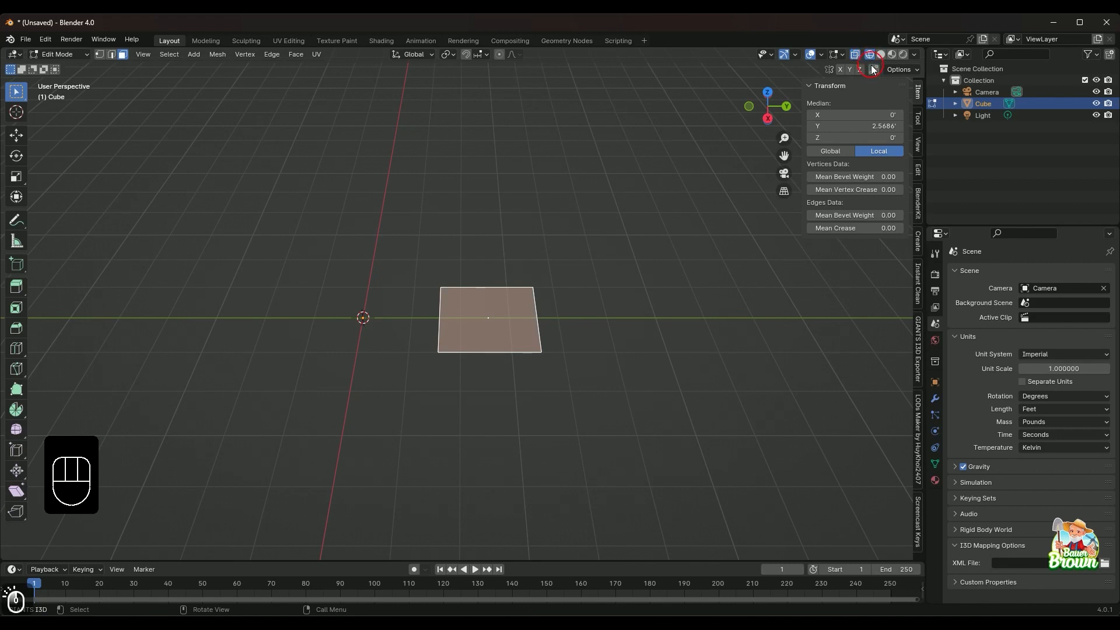
pyautogui.click(882, 54)
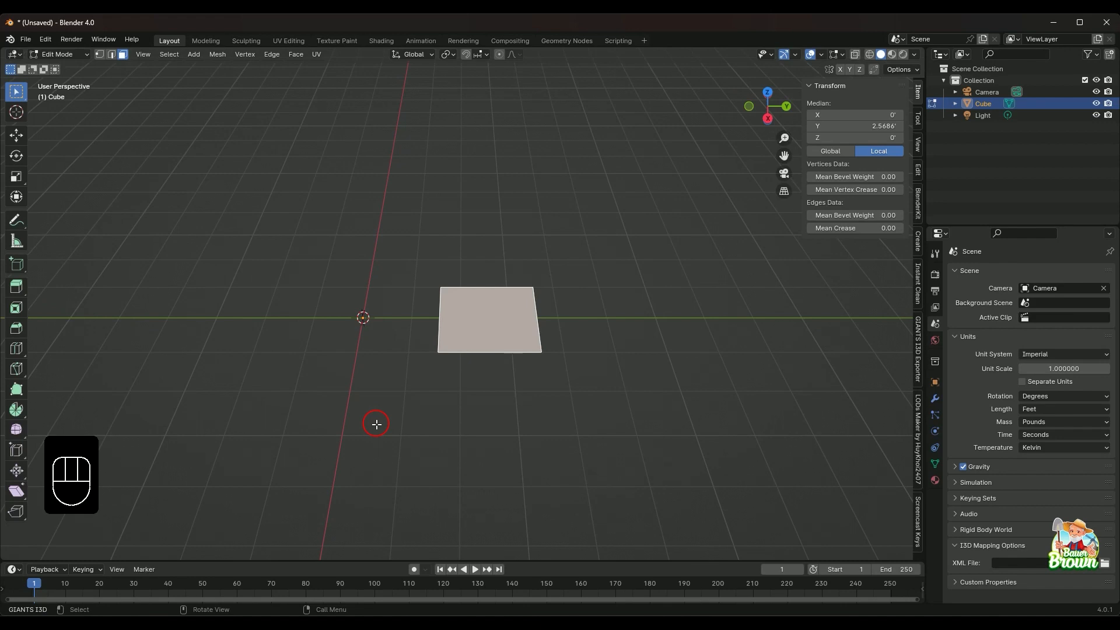
pyautogui.rightClick(871, 55)
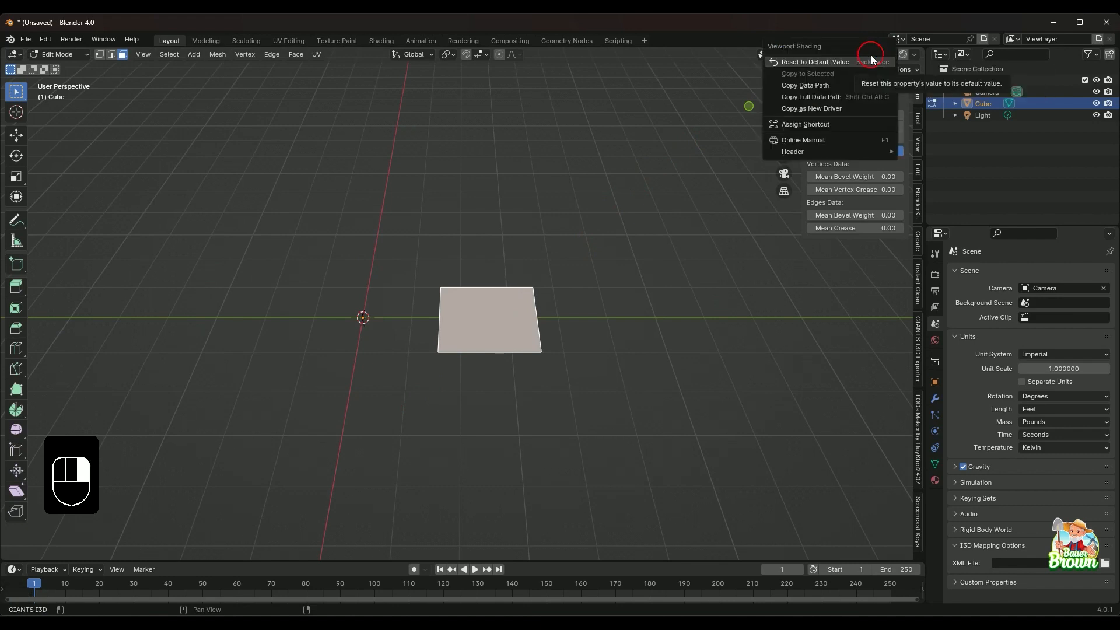
pyautogui.moveTo(851, 156)
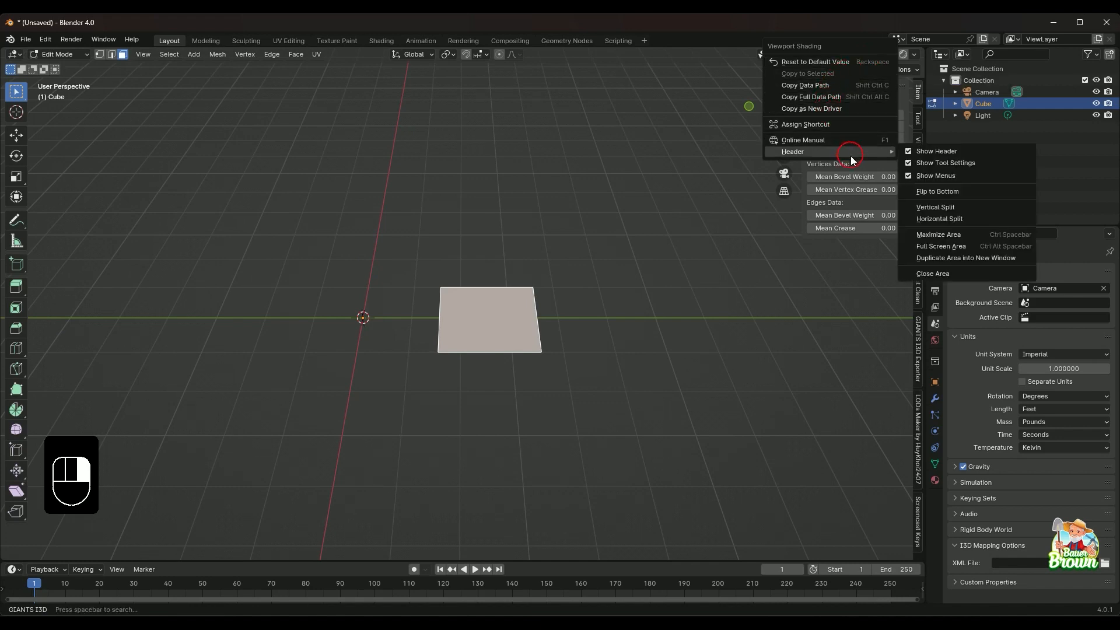
pyautogui.click(842, 126)
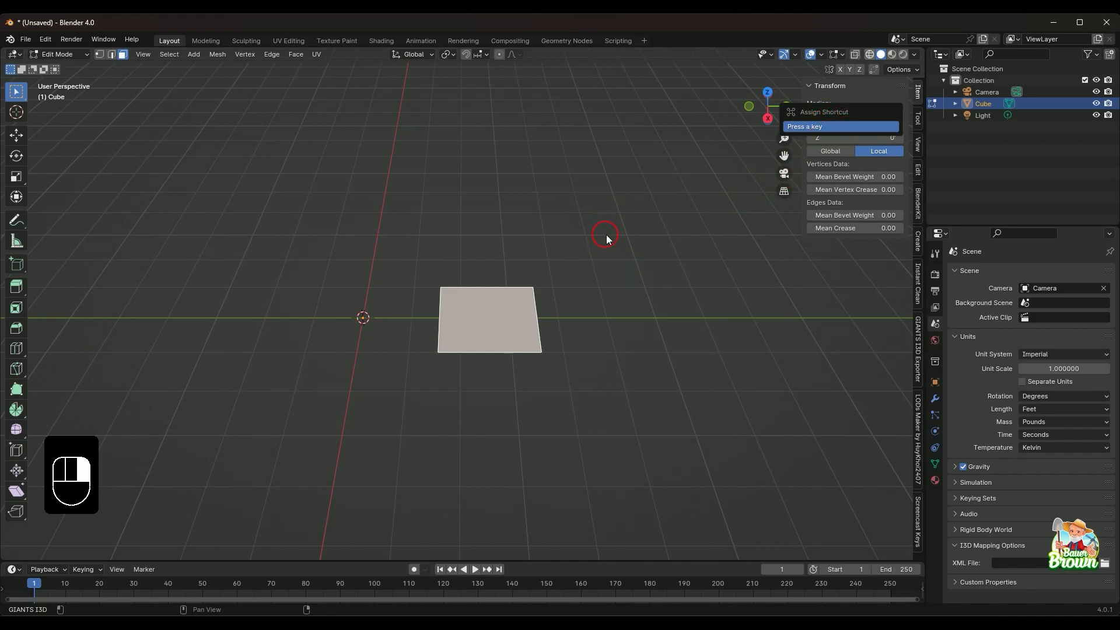
pyautogui.press('Escape')
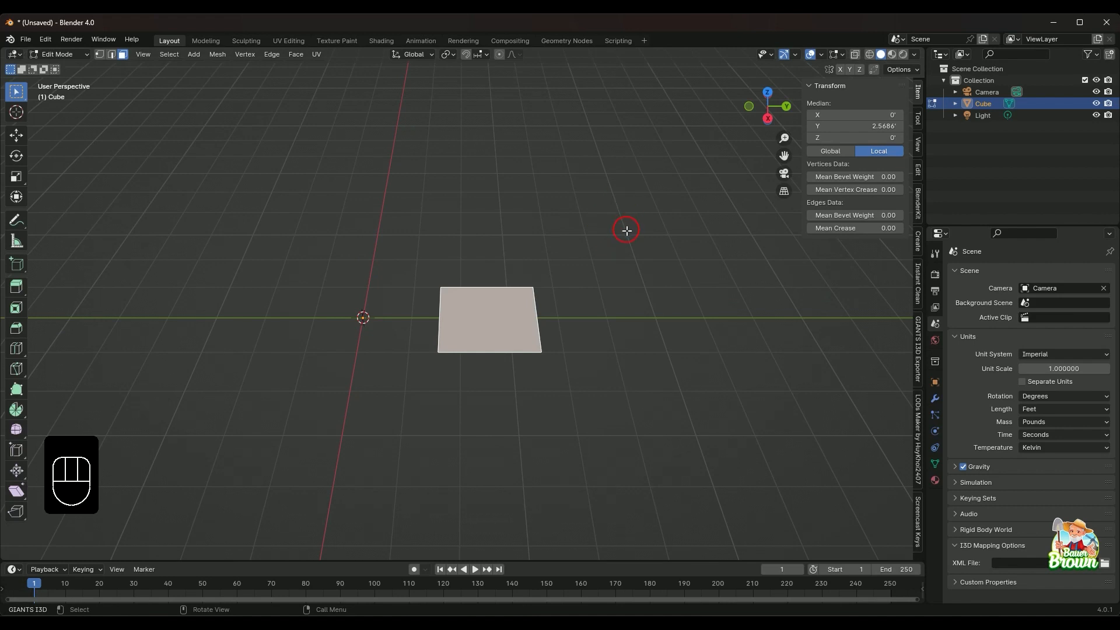
pyautogui.press('Escape')
# Switch to wireframe shading, reopen its shortcut assignment and cancel without setting a key, and return to solid shading
pyautogui.click(869, 54)
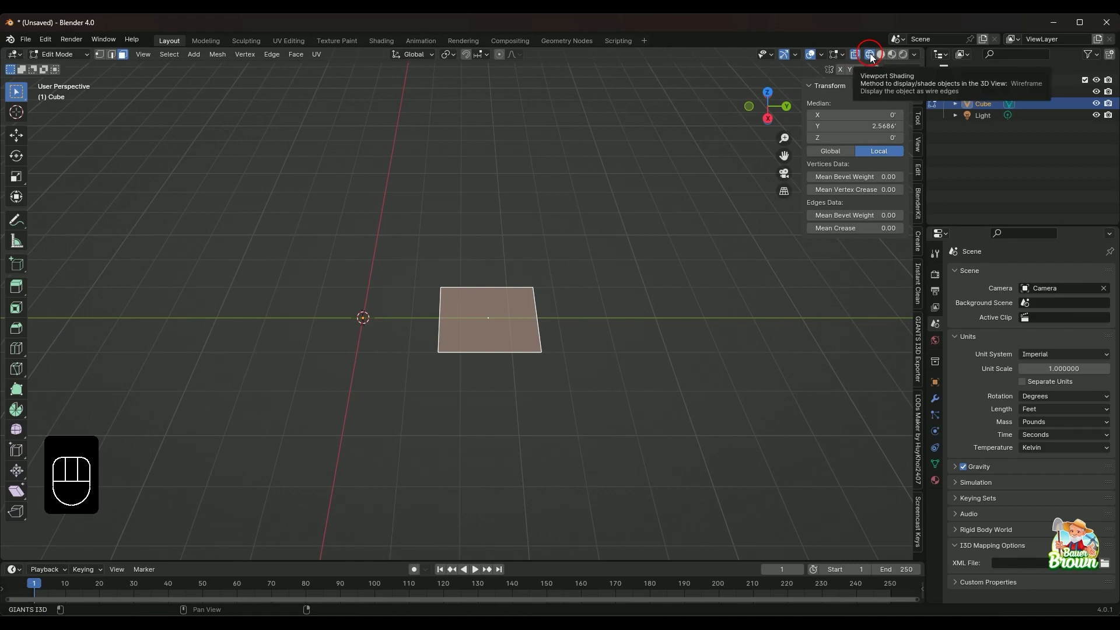
pyautogui.rightClick(870, 55)
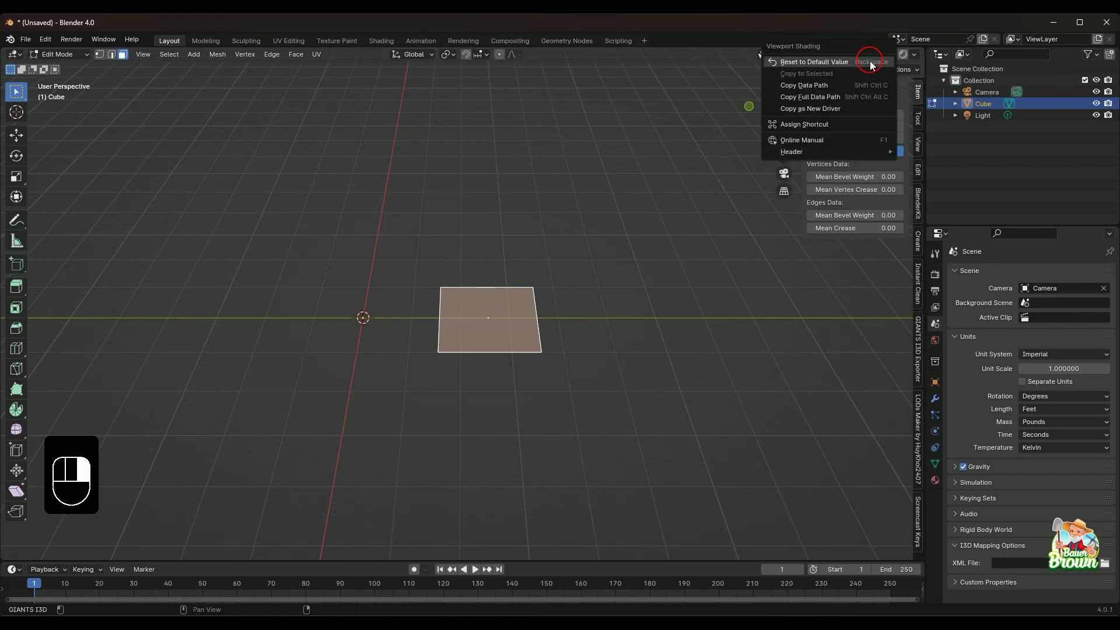
pyautogui.moveTo(847, 158)
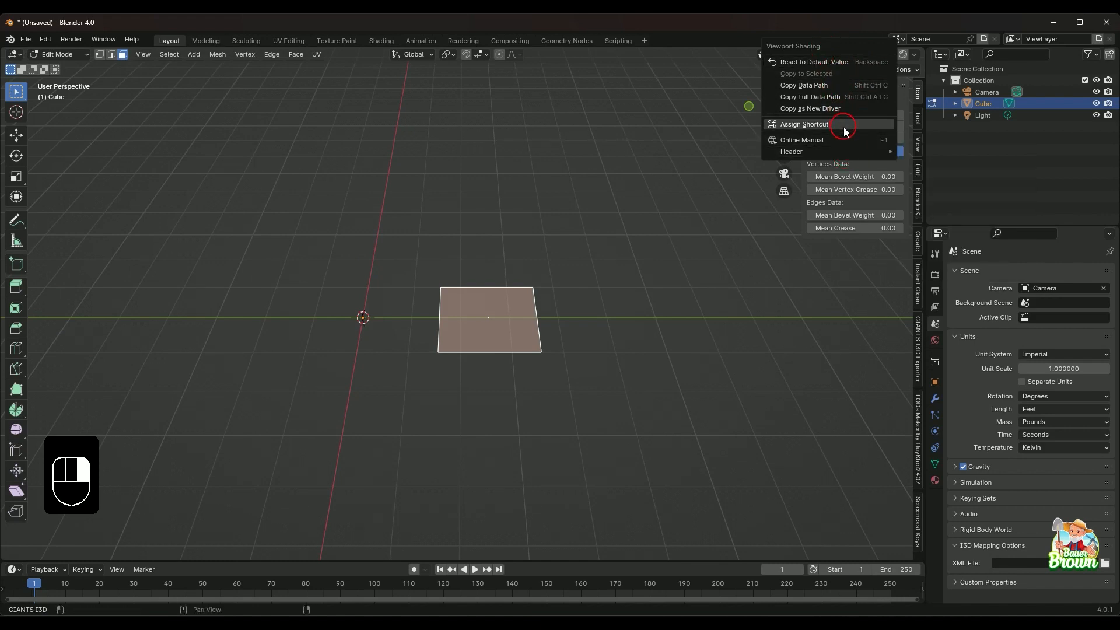
pyautogui.click(581, 176)
pyautogui.press('q')
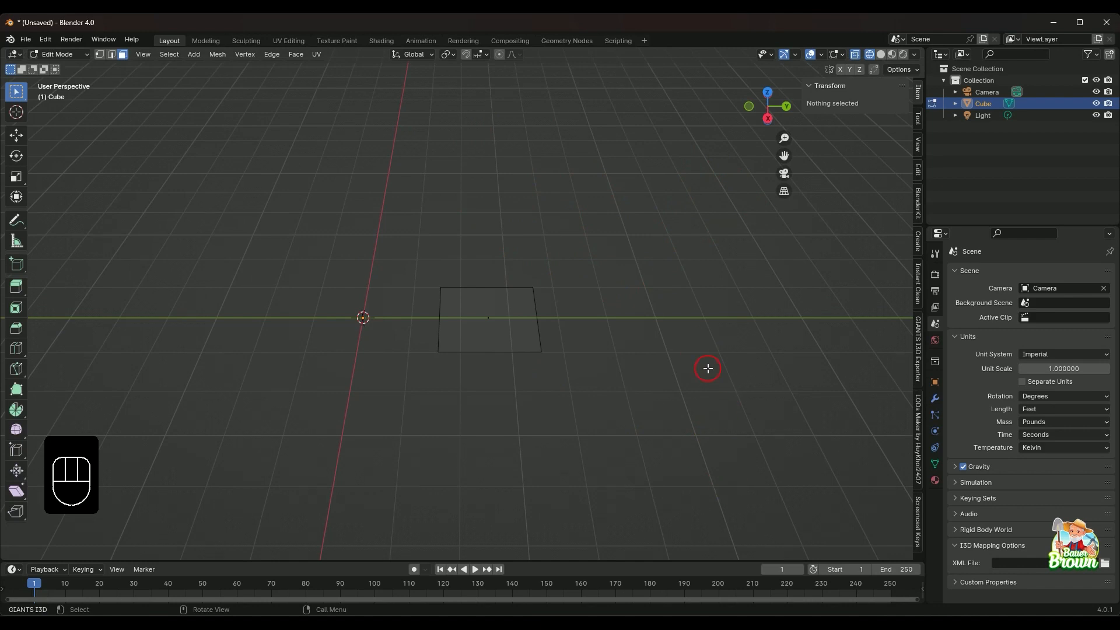
pyautogui.rightClick(869, 60)
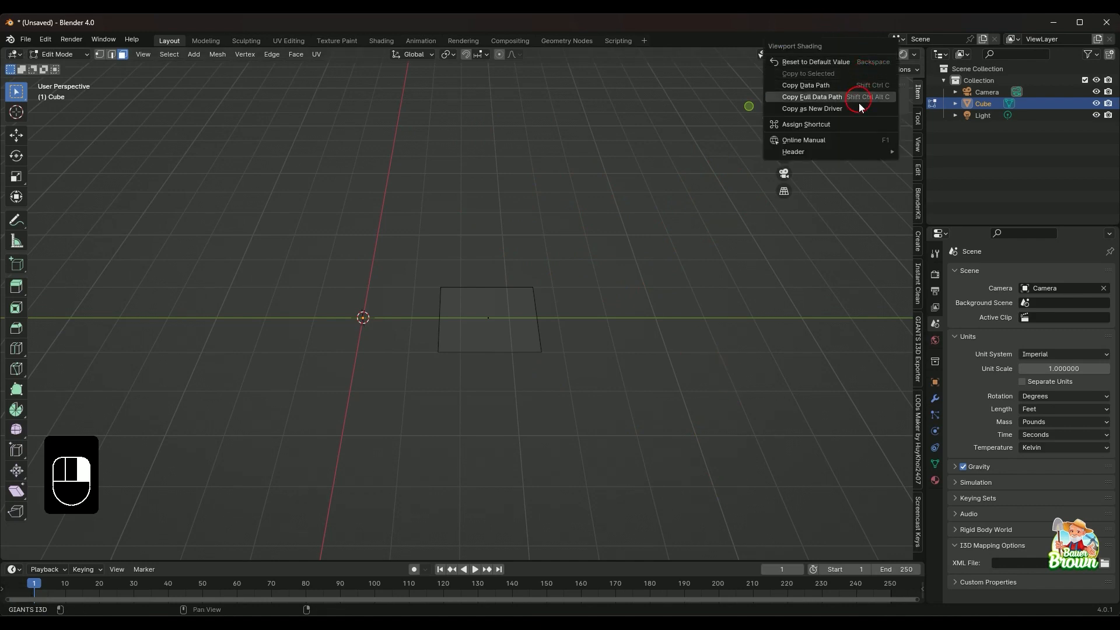
pyautogui.click(856, 125)
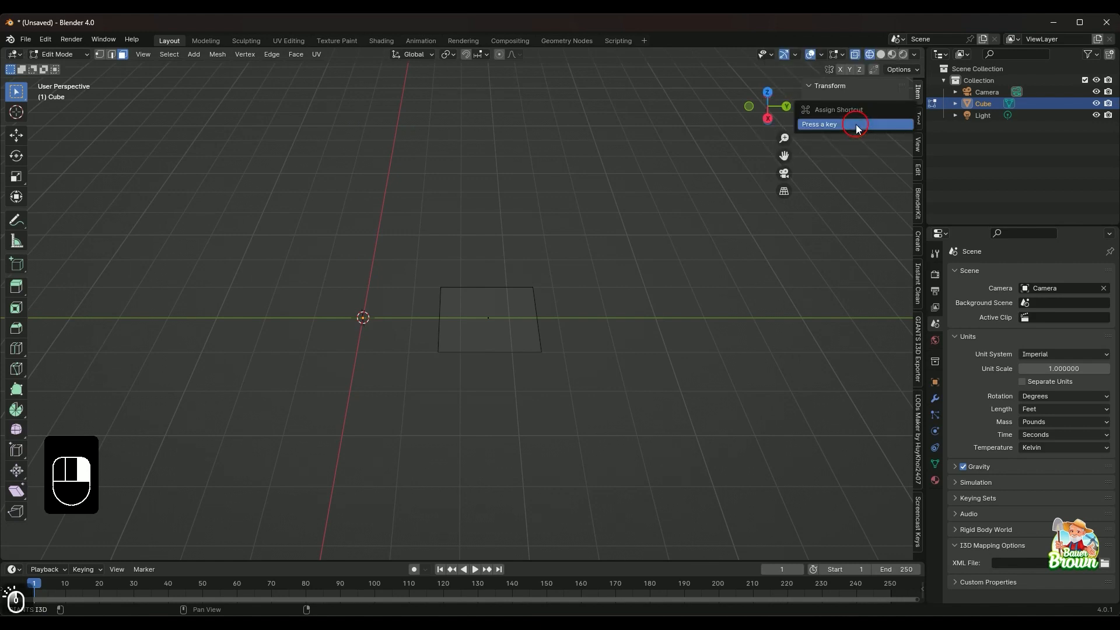
pyautogui.press('Escape')
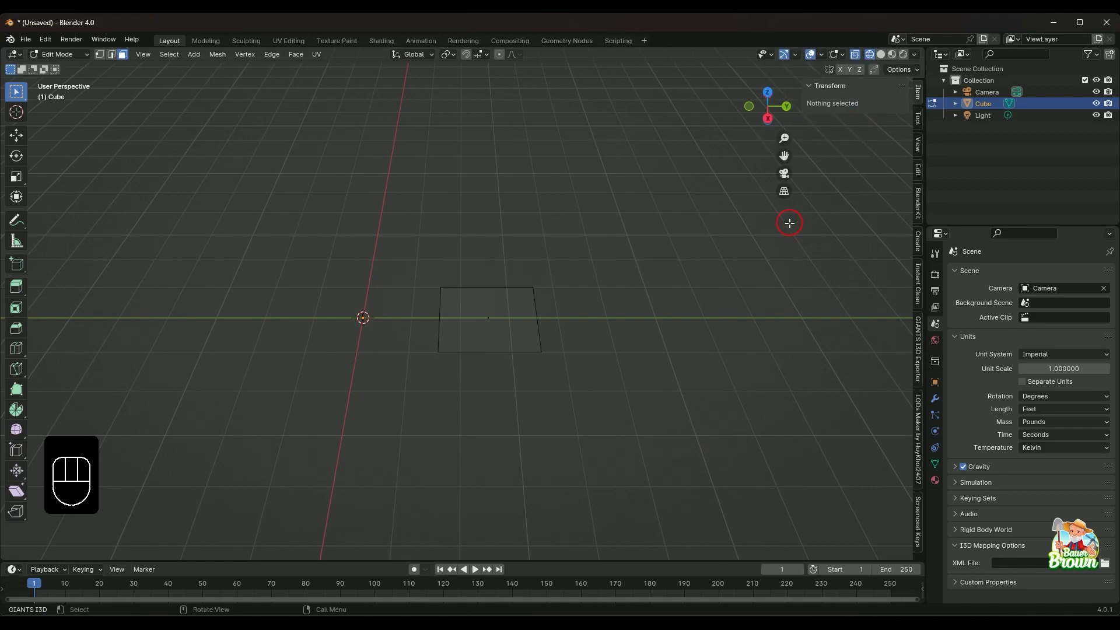
pyautogui.click(881, 55)
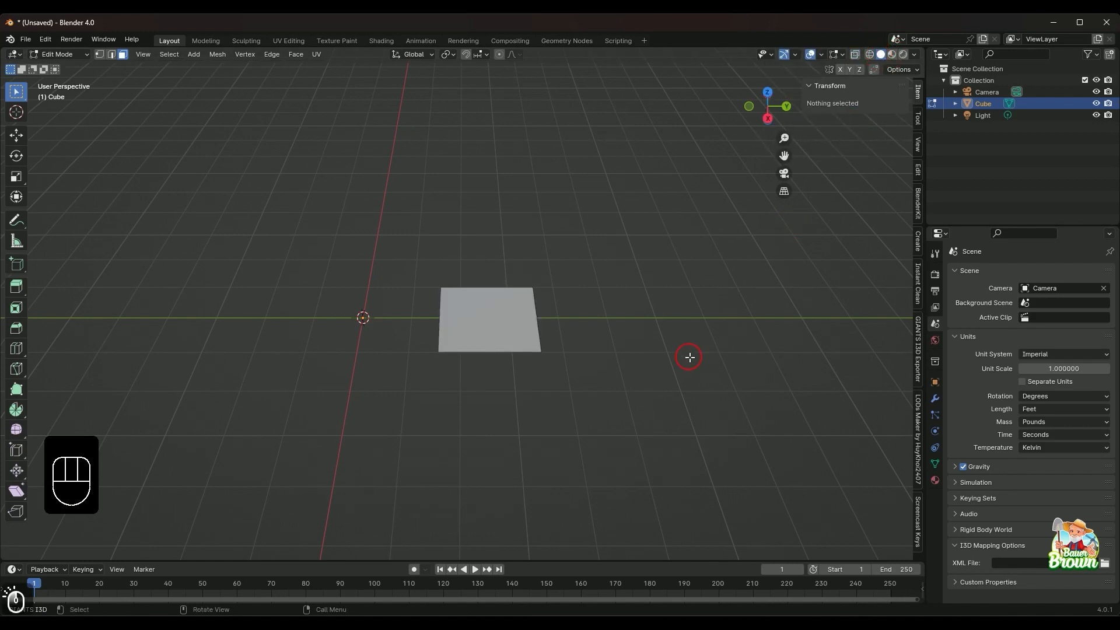
# Select the plane's face and scale it up uniformly to roughly six times its size
pyautogui.scroll(3, 690, 352)
pyautogui.click(560, 300)
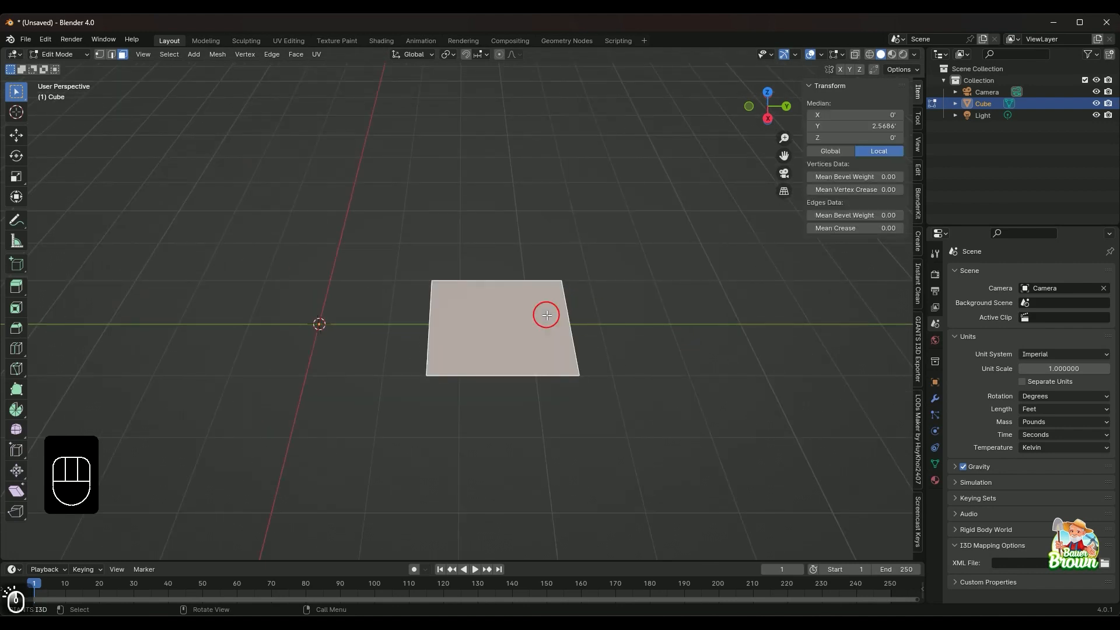
pyautogui.press('s')
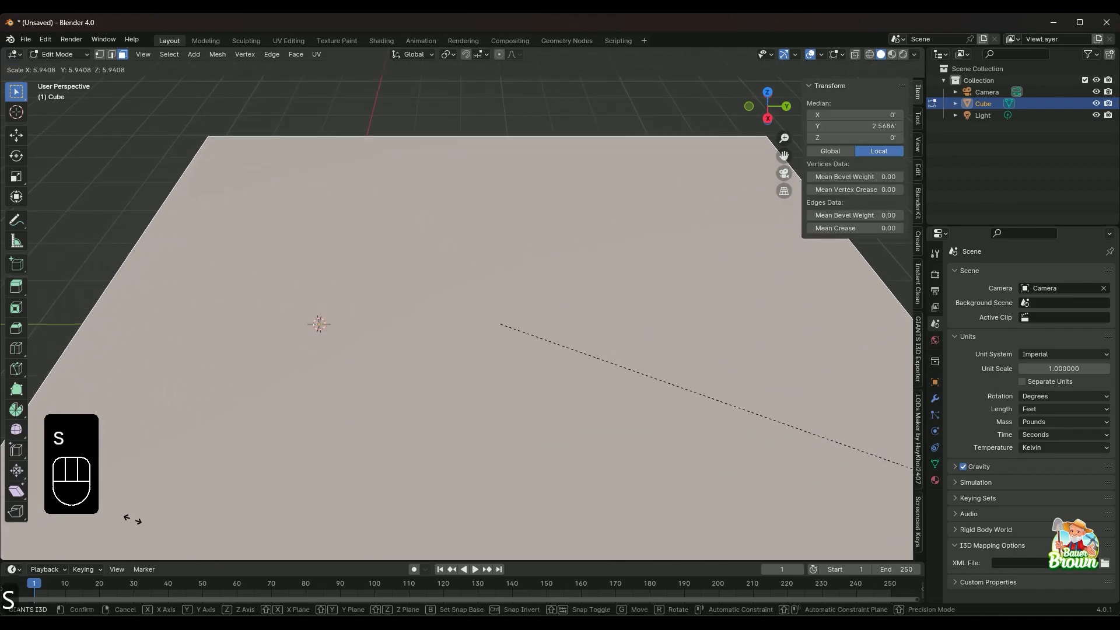
pyautogui.click(73, 513)
pyautogui.scroll(-6, 490, 265)
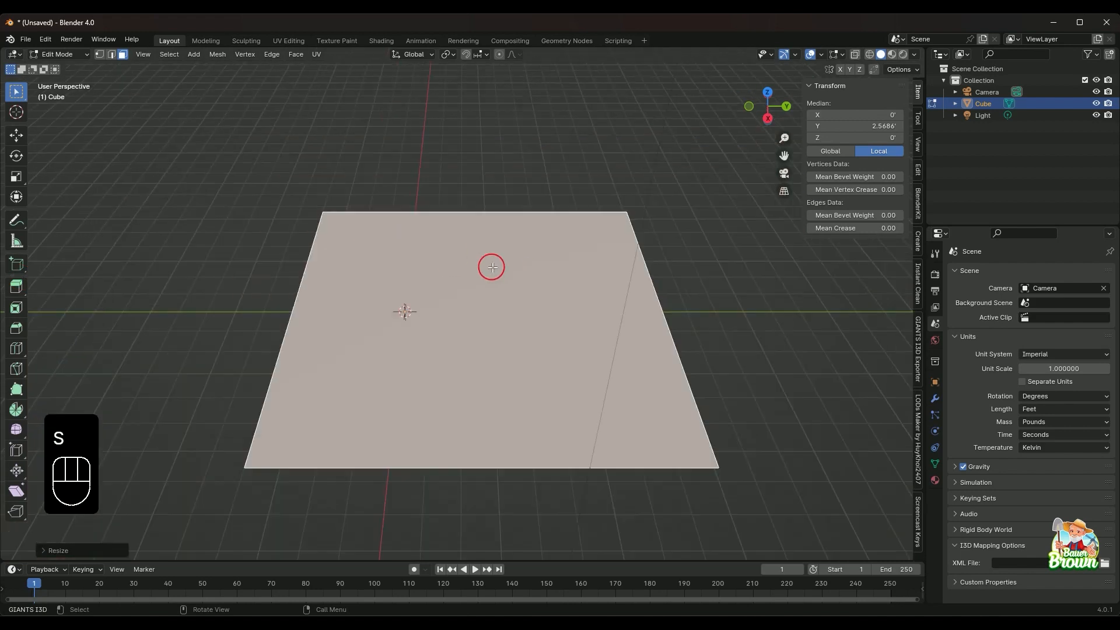
pyautogui.moveTo(500, 292); pyautogui.dragTo(503, 381, button='middle')
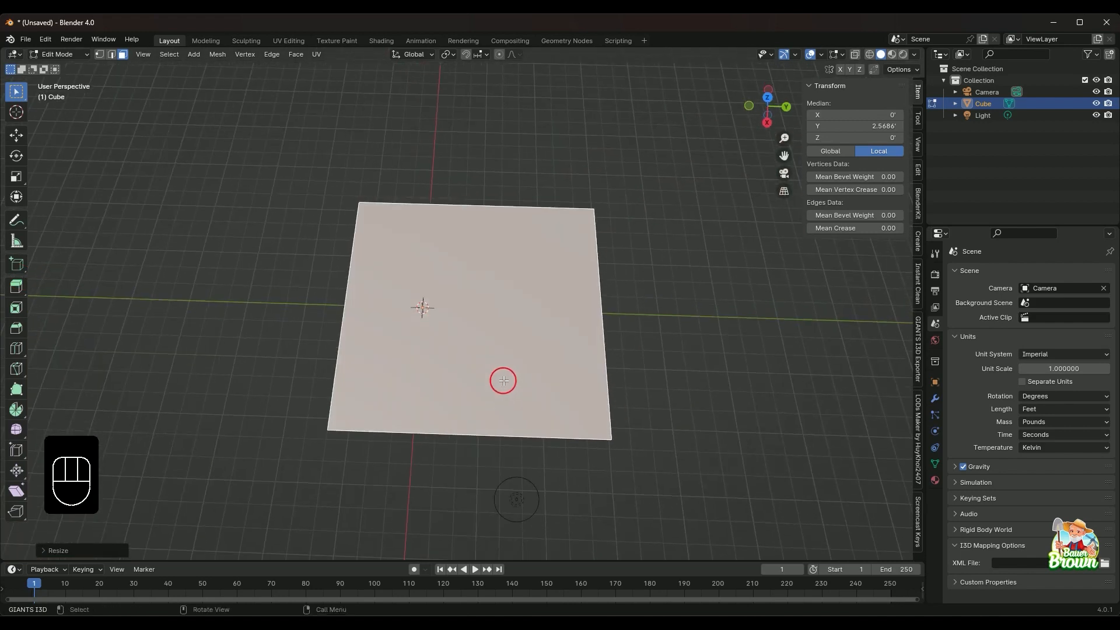
# Subdivide the enlarged face, try 7 cuts, and set the number of cuts to 10
pyautogui.rightClick(521, 355)
pyautogui.click(523, 355)
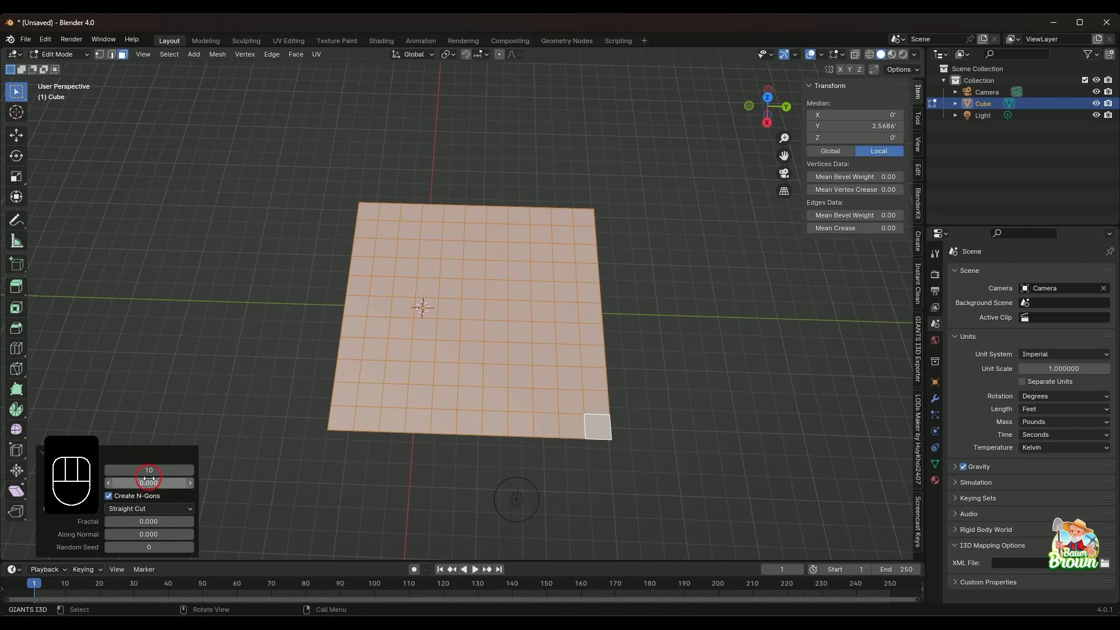
pyautogui.click(110, 471)
pyautogui.click(109, 470)
pyautogui.click(109, 470)
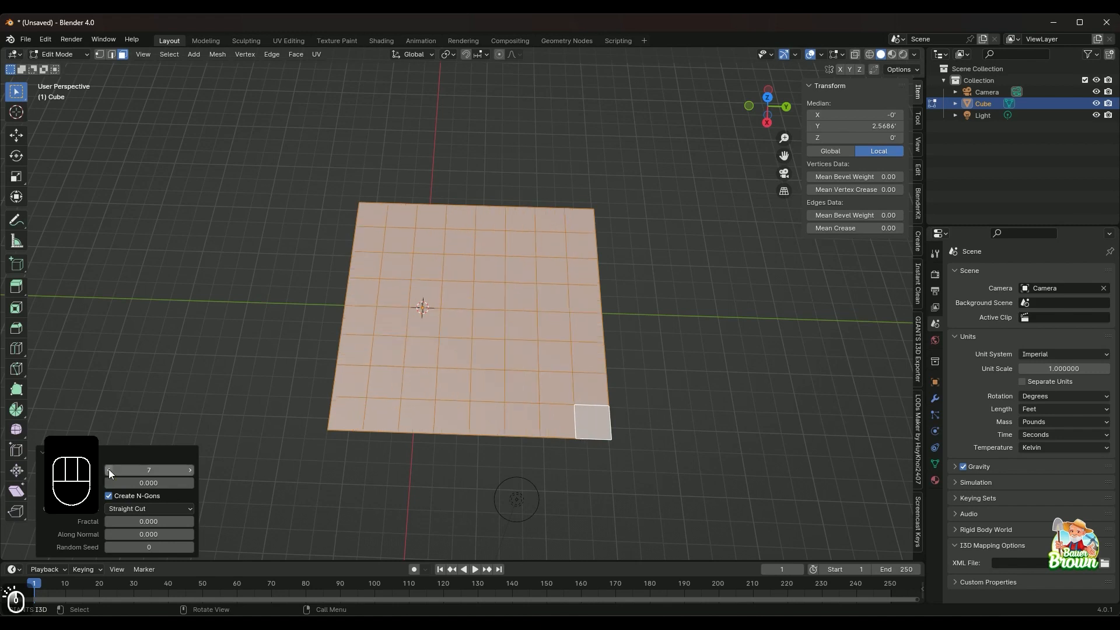
pyautogui.click(190, 471)
pyautogui.click(190, 471)
pyautogui.click(190, 471)
pyautogui.click(190, 471)
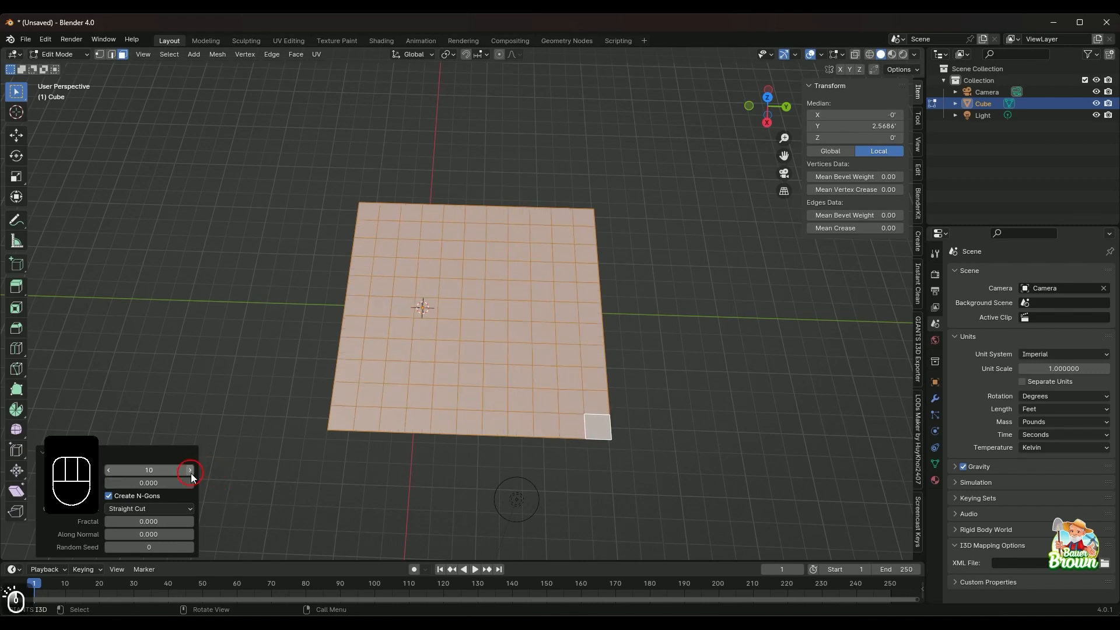
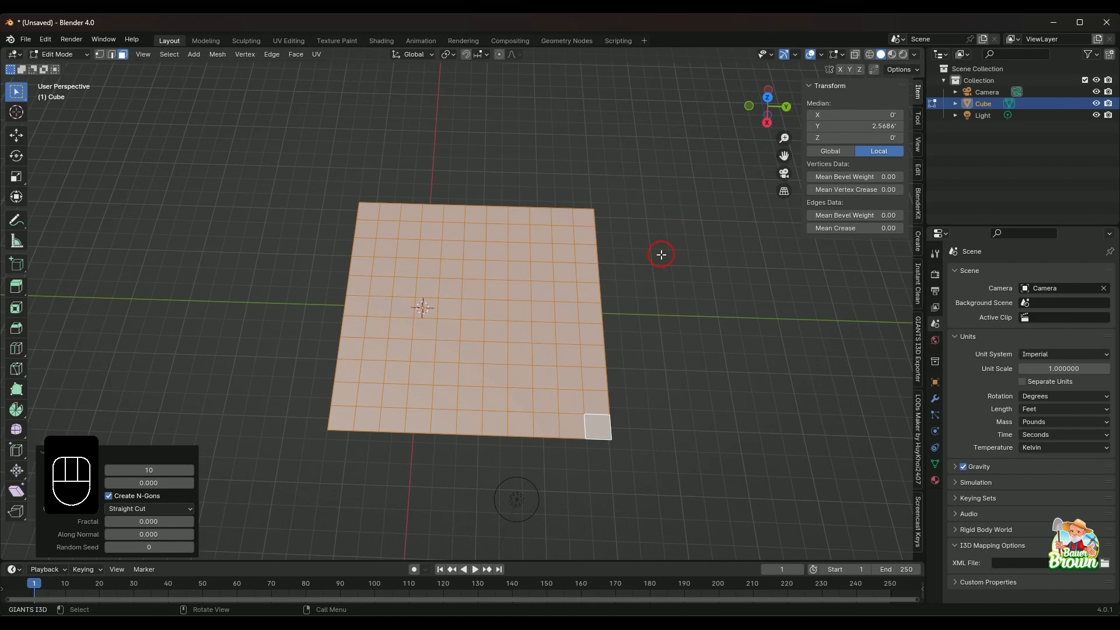
# Deselect all faces of the subdivided plane and set the selection mode to faces
pyautogui.hotkey('alt', 'a')
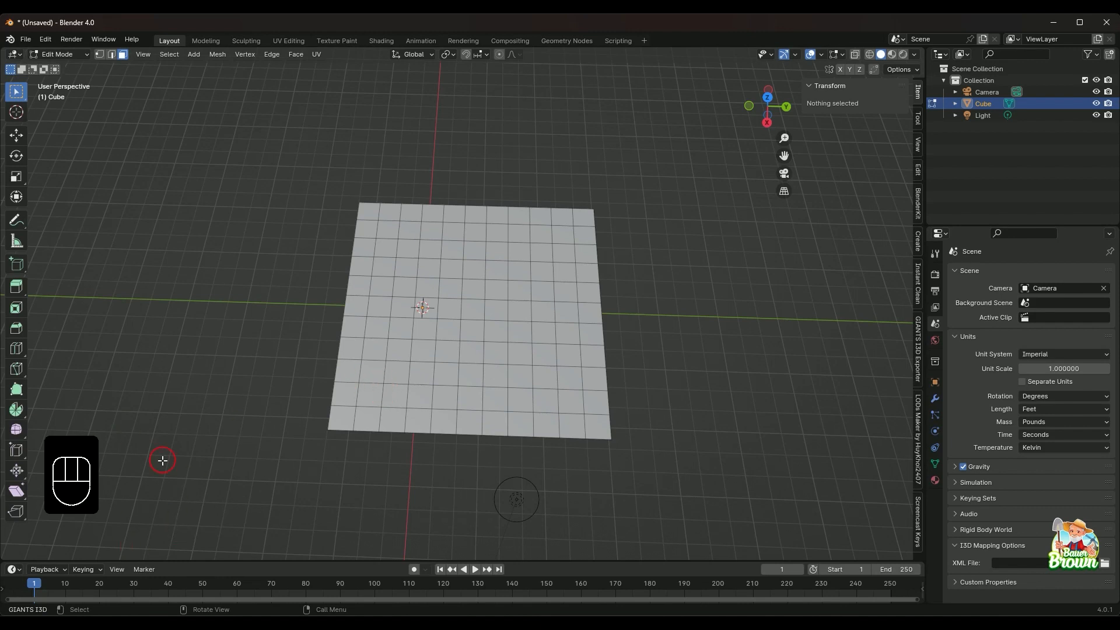
pyautogui.scroll(3, 632, 480)
pyautogui.moveTo(633, 478); pyautogui.dragTo(641, 488, button='middle')
pyautogui.keyDown('shift'); pyautogui.moveTo(607, 452); pyautogui.dragTo(513, 375, button='middle'); pyautogui.keyUp('shift')
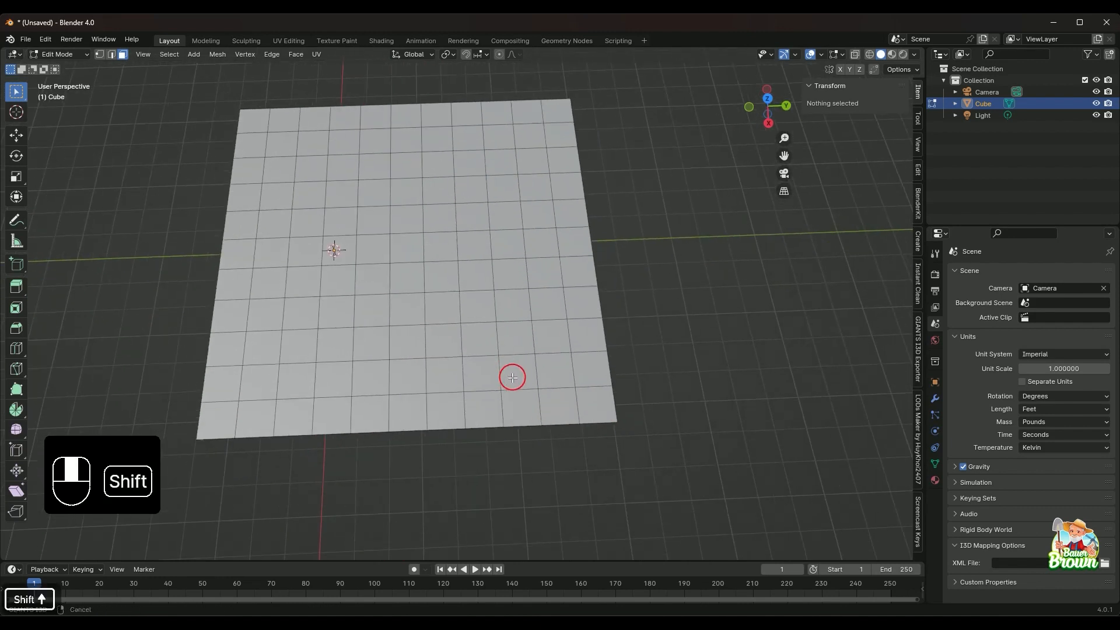
pyautogui.keyDown('shift'); pyautogui.moveTo(594, 377); pyautogui.dragTo(592, 382, button='middle'); pyautogui.keyUp('shift')
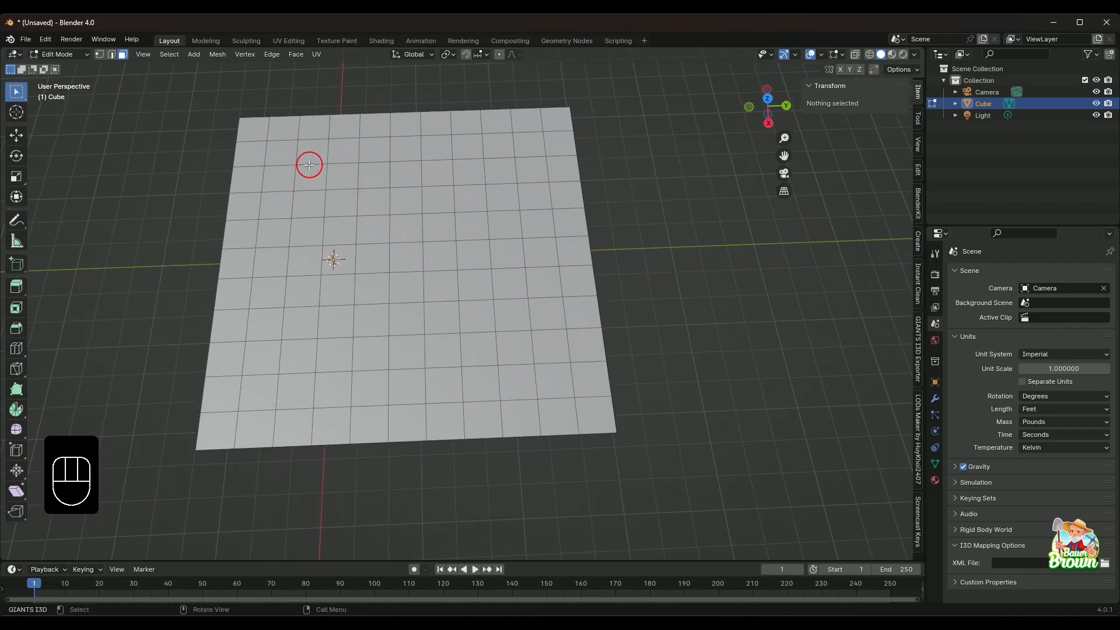
pyautogui.press('3')
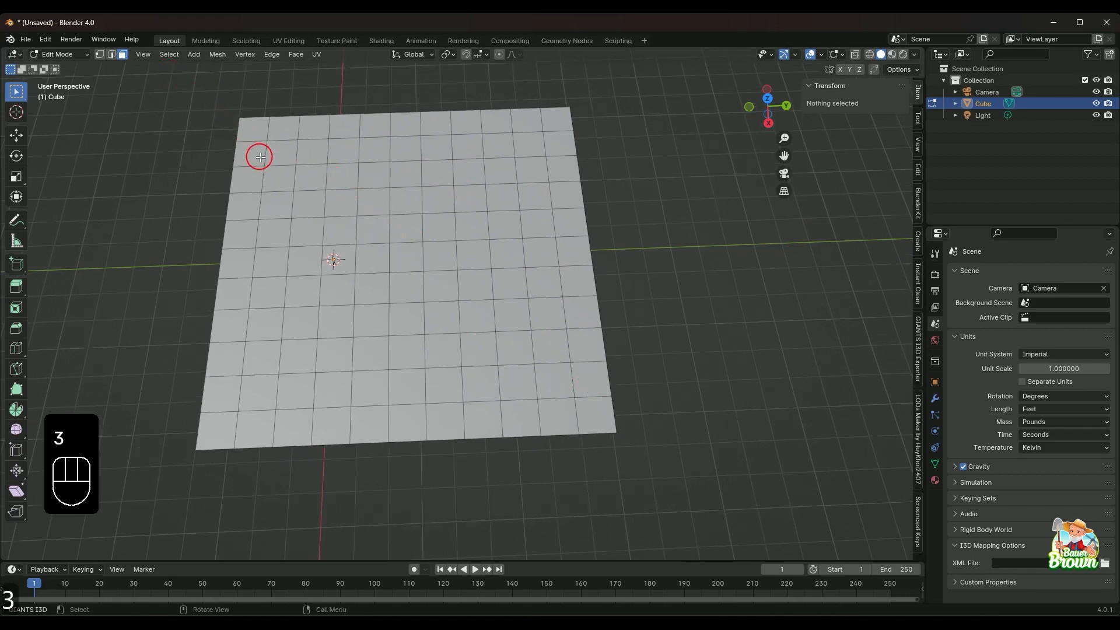
# Select single faces of the grid one at a time, working along one column from the near edge toward the middle
pyautogui.click(402, 176)
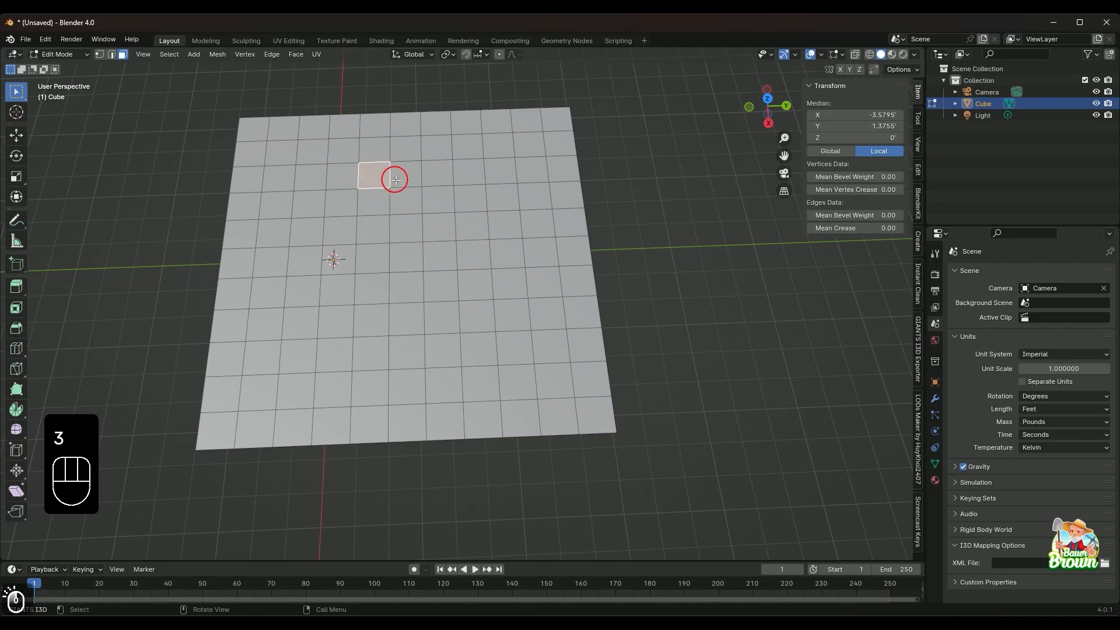
pyautogui.click(489, 419)
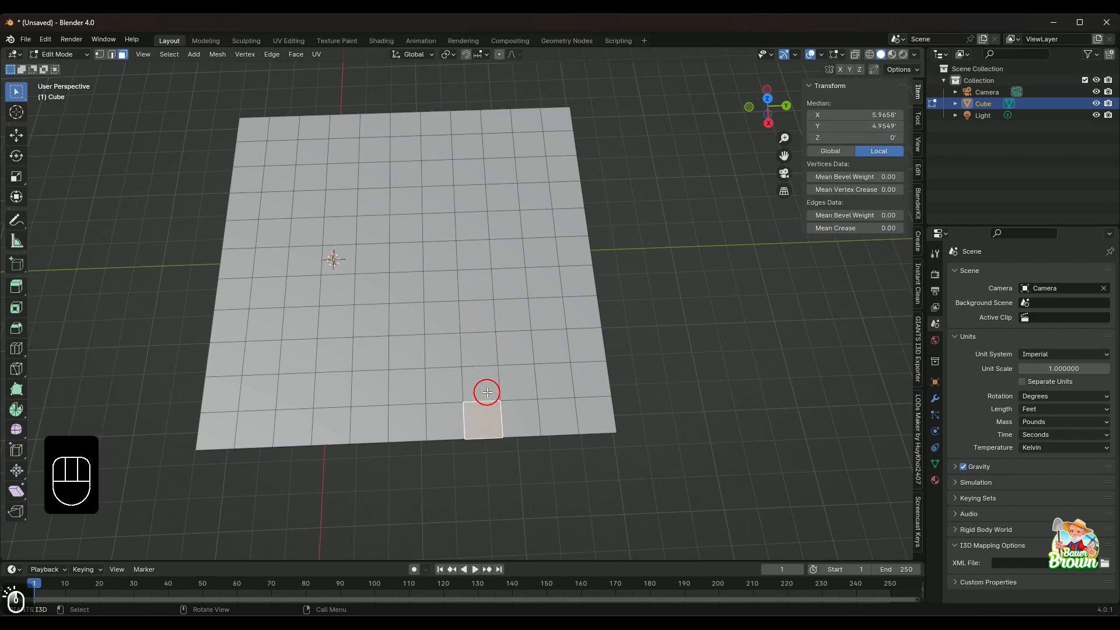
pyautogui.click(477, 355)
pyautogui.click(475, 312)
pyautogui.click(473, 281)
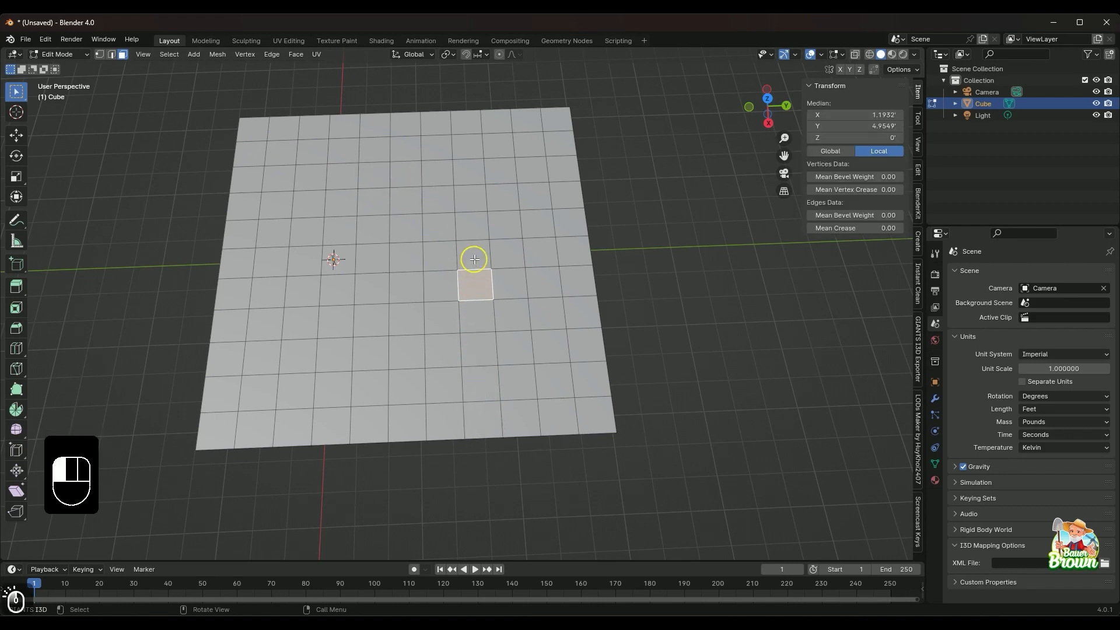
pyautogui.click(473, 257)
pyautogui.click(472, 232)
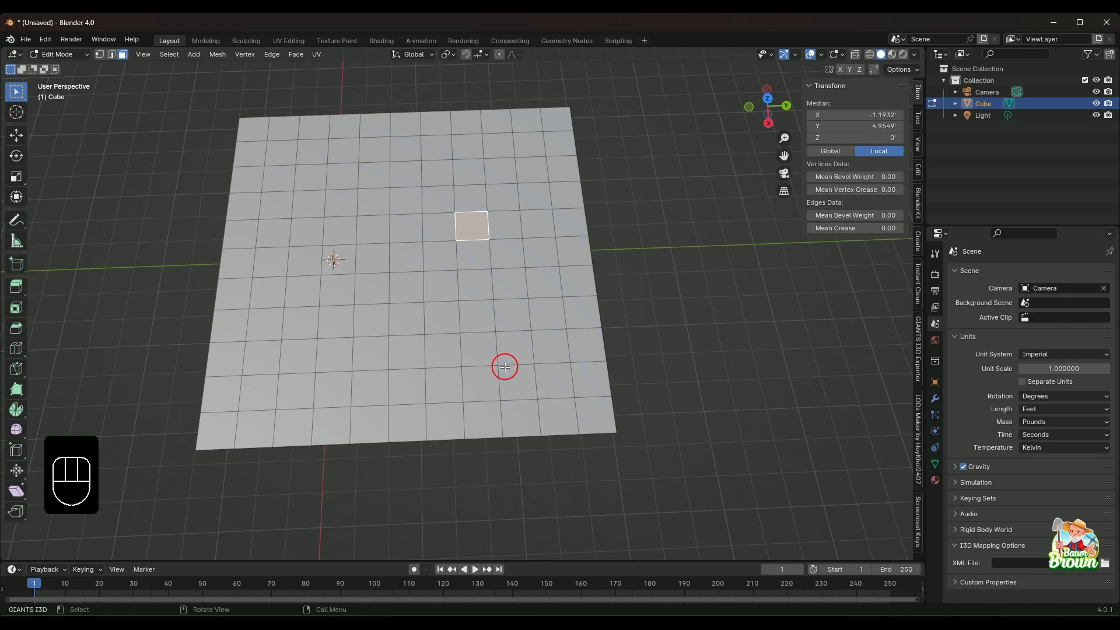
# Extend the selection with ten more individual faces scattered over the grid
pyautogui.keyDown('shift'); pyautogui.click(473, 352); pyautogui.keyUp('shift')
pyautogui.keyDown('shift'); pyautogui.click(471, 318); pyautogui.keyUp('shift')
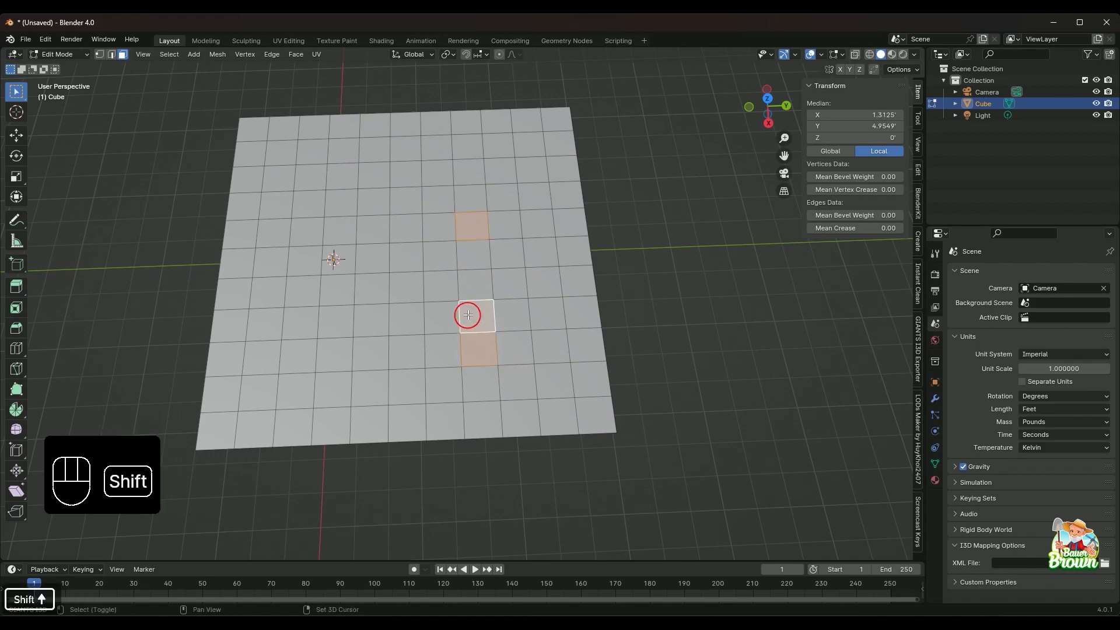
pyautogui.keyDown('shift'); pyautogui.click(373, 231); pyautogui.keyUp('shift')
pyautogui.keyDown('shift'); pyautogui.click(408, 193); pyautogui.keyUp('shift')
pyautogui.keyDown('shift'); pyautogui.click(418, 185); pyautogui.keyUp('shift')
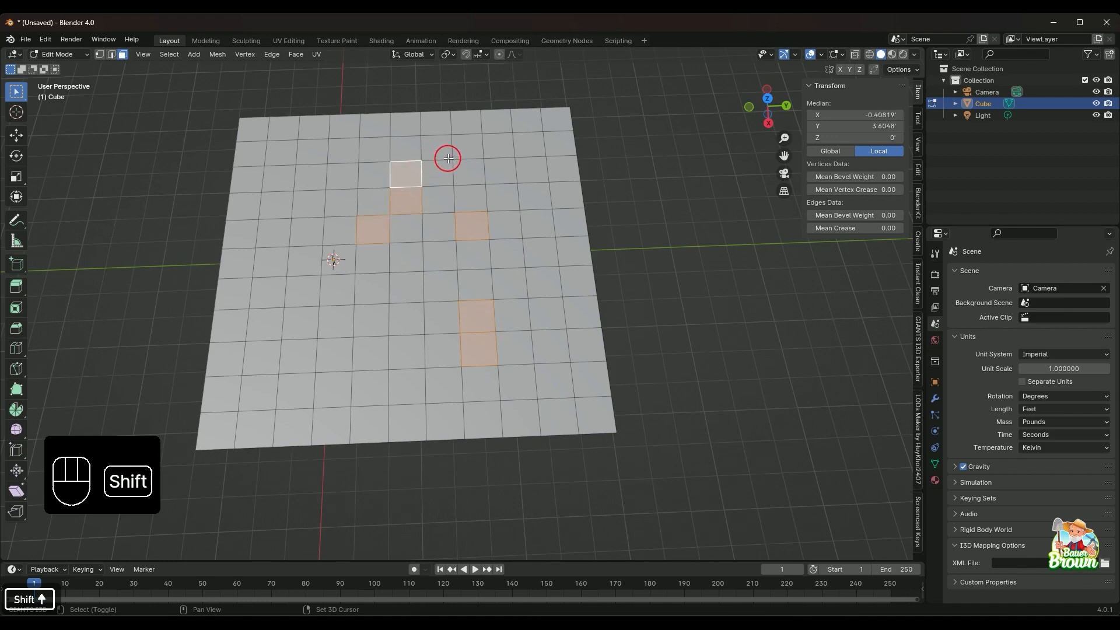
pyautogui.keyDown('shift'); pyautogui.click(447, 156); pyautogui.keyUp('shift')
pyautogui.keyDown('shift'); pyautogui.click(371, 151); pyautogui.keyUp('shift')
pyautogui.keyDown('shift'); pyautogui.click(350, 175); pyautogui.keyUp('shift')
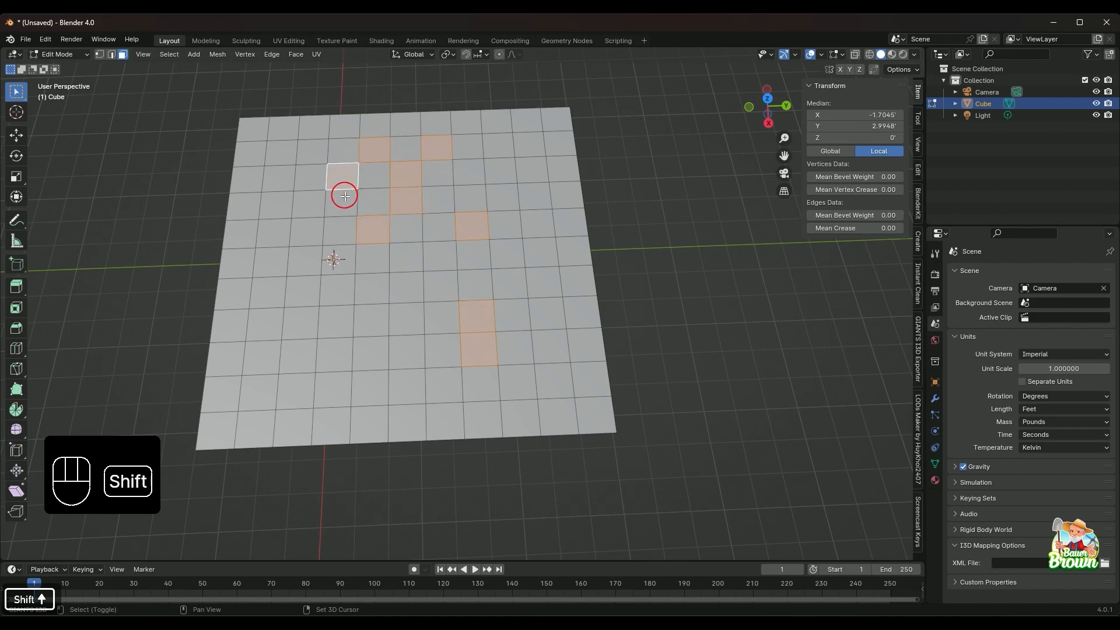
pyautogui.keyDown('shift'); pyautogui.click(341, 200); pyautogui.keyUp('shift')
pyautogui.keyDown('shift'); pyautogui.click(341, 230); pyautogui.keyUp('shift')
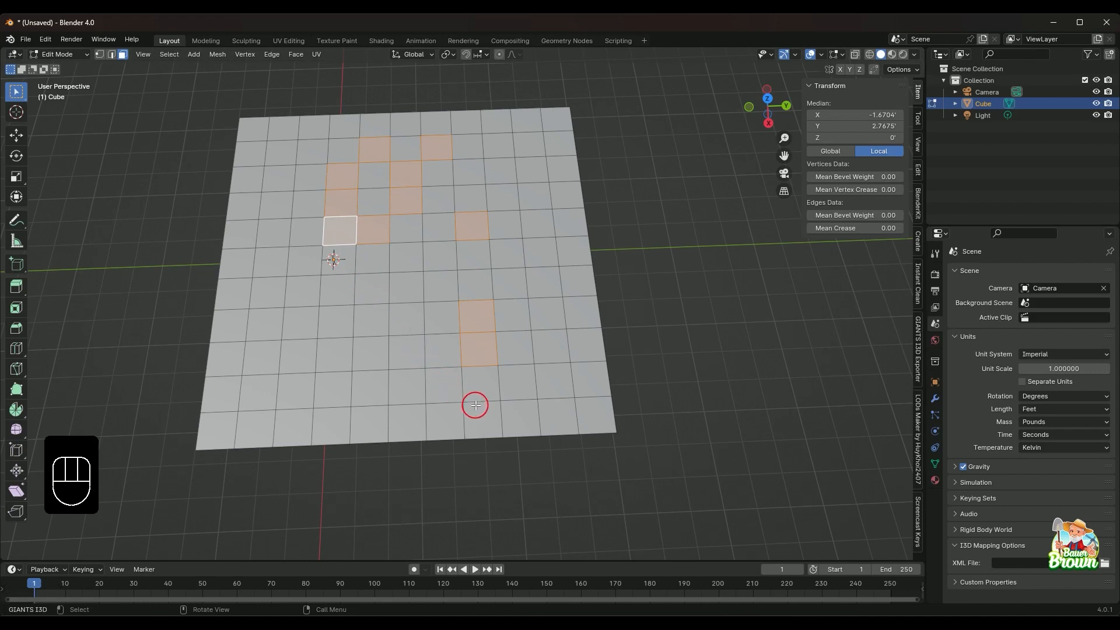
# Select two faces near opposite ends of one column together, and select several single faces one at a time across the grid
pyautogui.click(557, 419)
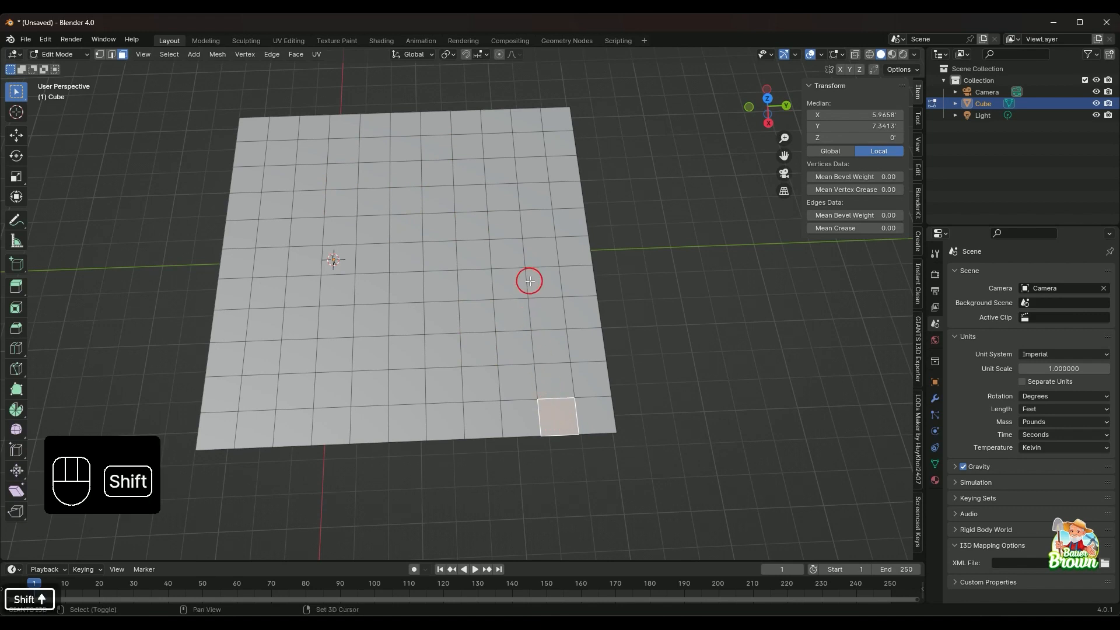
pyautogui.keyDown('shift'); pyautogui.click(525, 144); pyautogui.keyUp('shift')
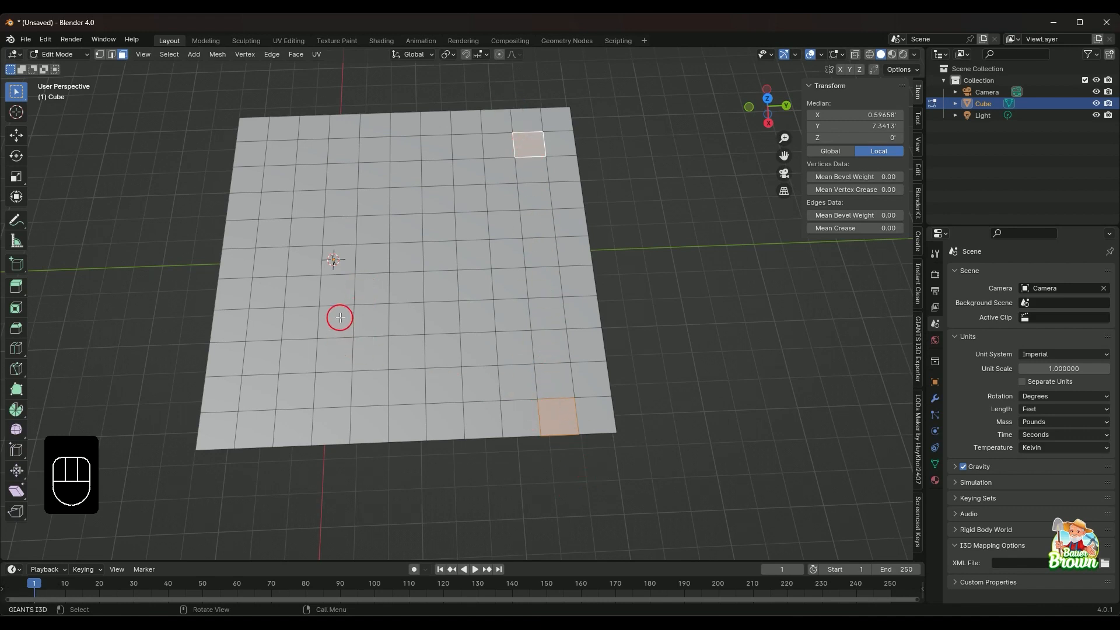
pyautogui.click(329, 344)
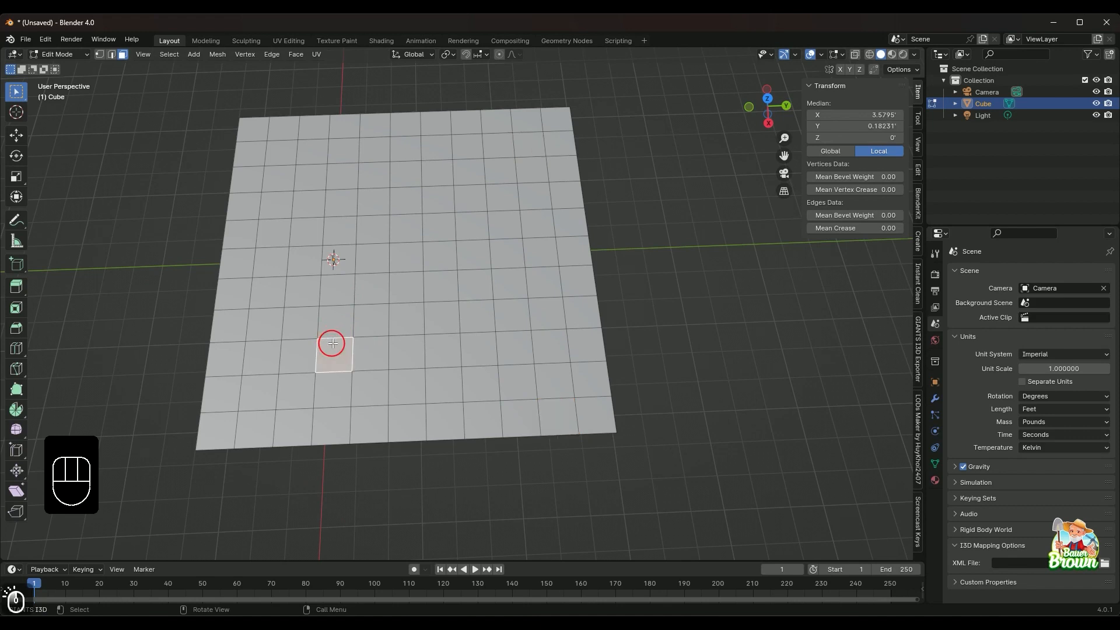
pyautogui.click(331, 310)
pyautogui.click(337, 291)
pyautogui.click(407, 209)
pyautogui.click(509, 178)
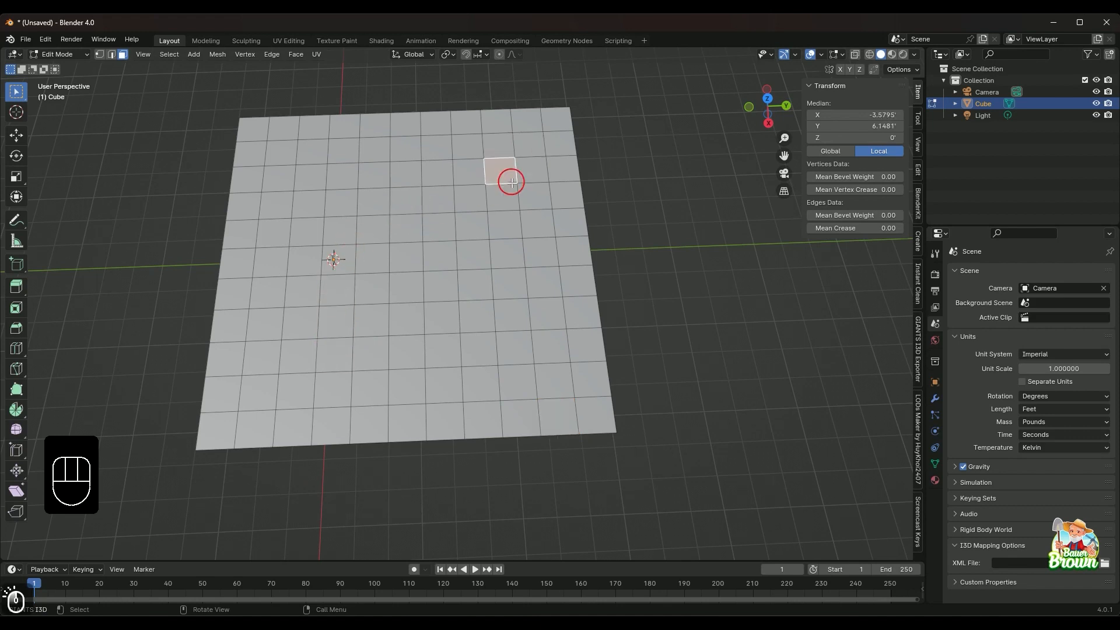
# Add three adjacent faces from one middle row to the selected face
pyautogui.keyDown('shift'); pyautogui.click(513, 318); pyautogui.keyUp('shift')
pyautogui.keyDown('shift'); pyautogui.click(485, 312); pyautogui.keyUp('shift')
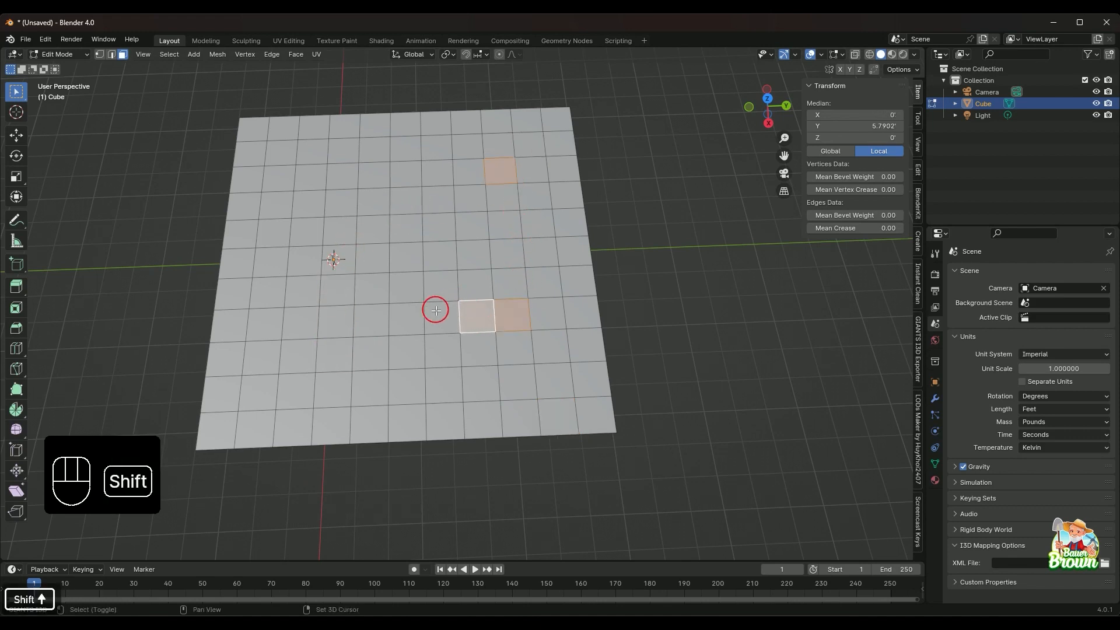
pyautogui.keyDown('shift'); pyautogui.click(436, 313); pyautogui.keyUp('shift')
# Select straight paths of faces between two picked end faces: a full column, a full row, and a middle column
pyautogui.click(521, 412)
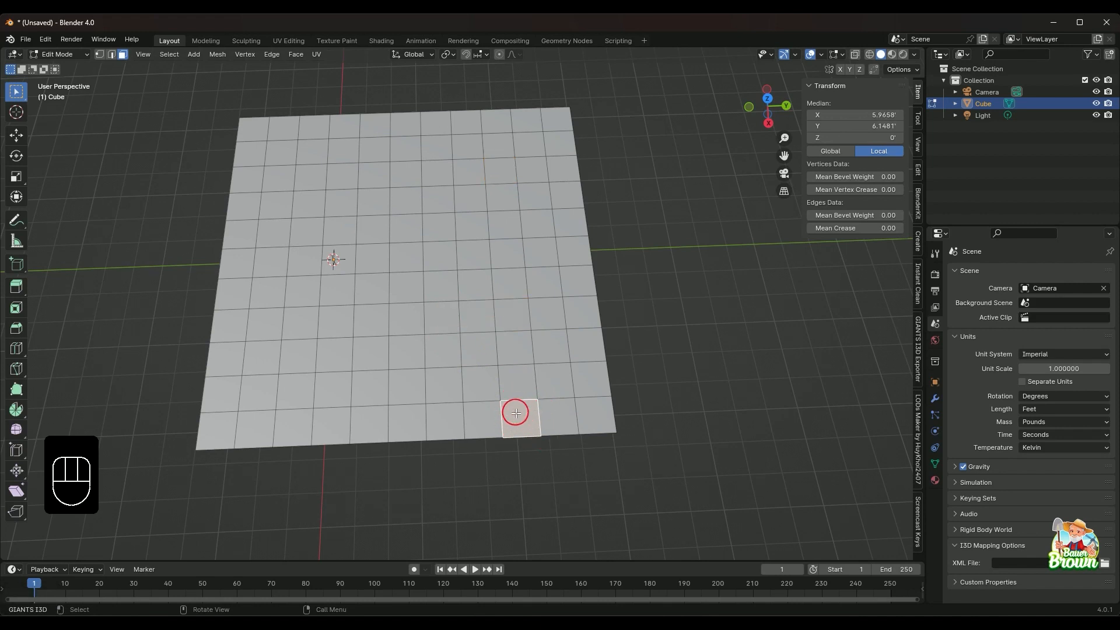
pyautogui.keyDown('ctrl'); pyautogui.click(492, 121); pyautogui.keyUp('ctrl')
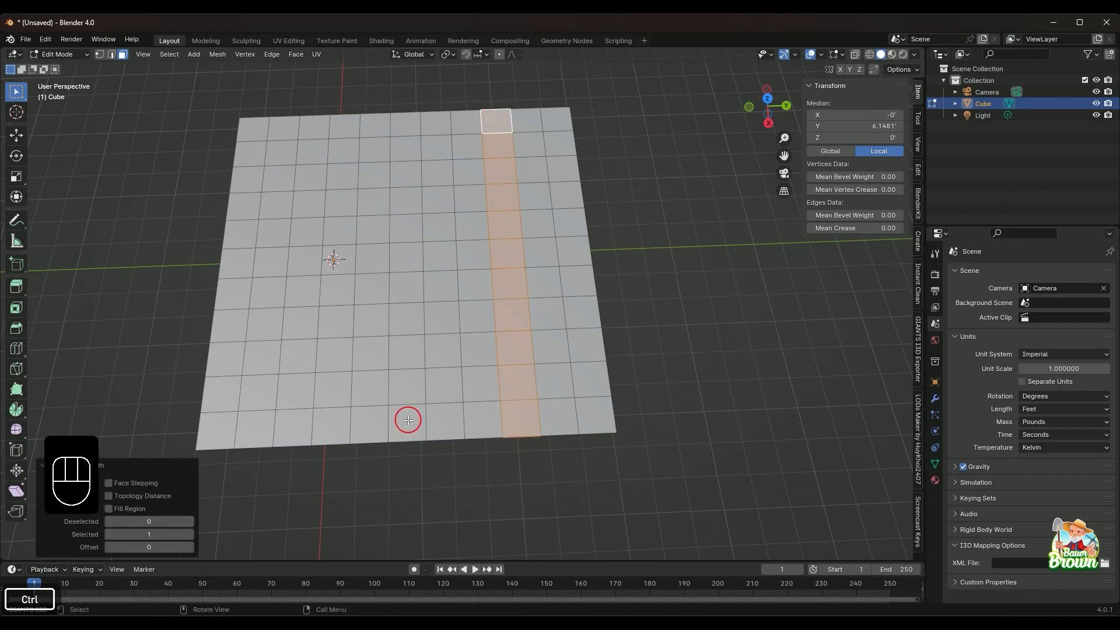
pyautogui.click(234, 265)
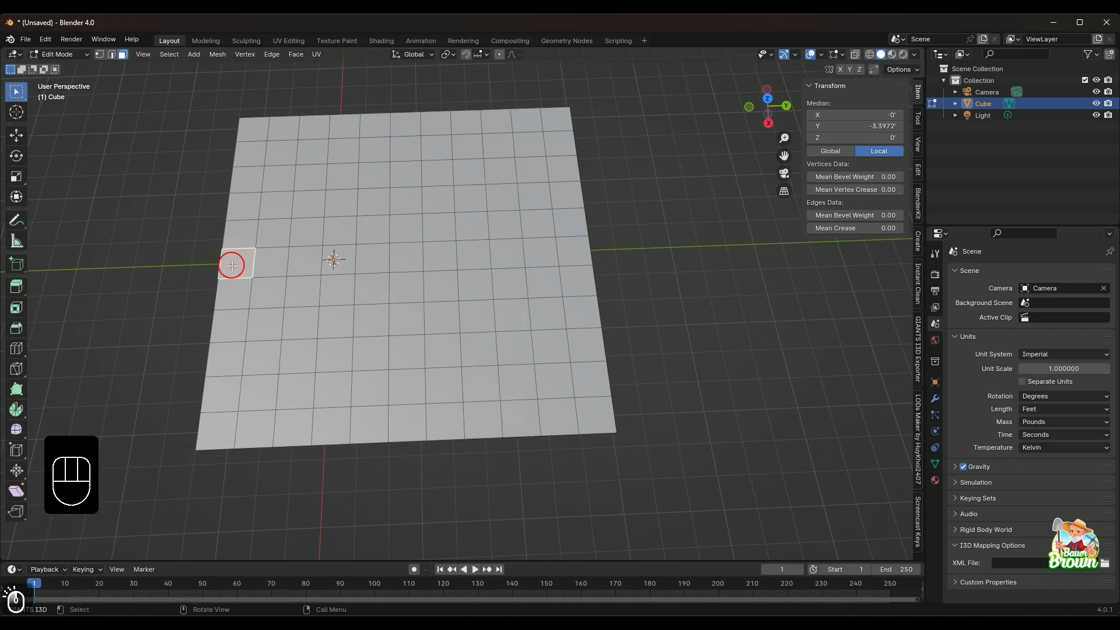
pyautogui.keyDown('ctrl'); pyautogui.click(562, 251); pyautogui.keyUp('ctrl')
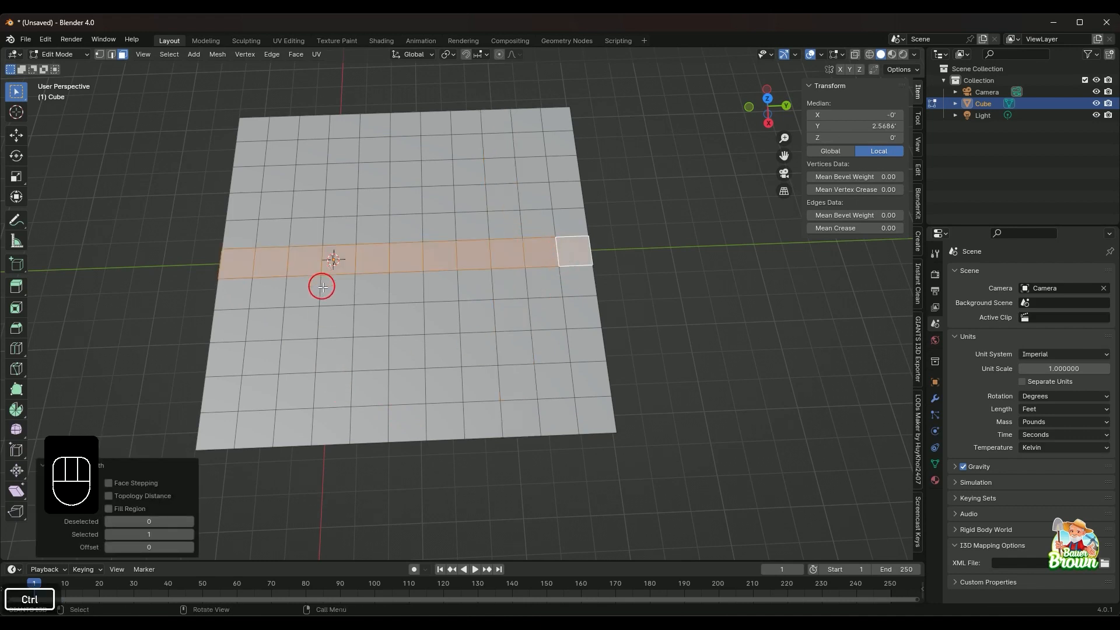
pyautogui.click(398, 422)
pyautogui.keyDown('ctrl'); pyautogui.click(405, 149); pyautogui.keyUp('ctrl')
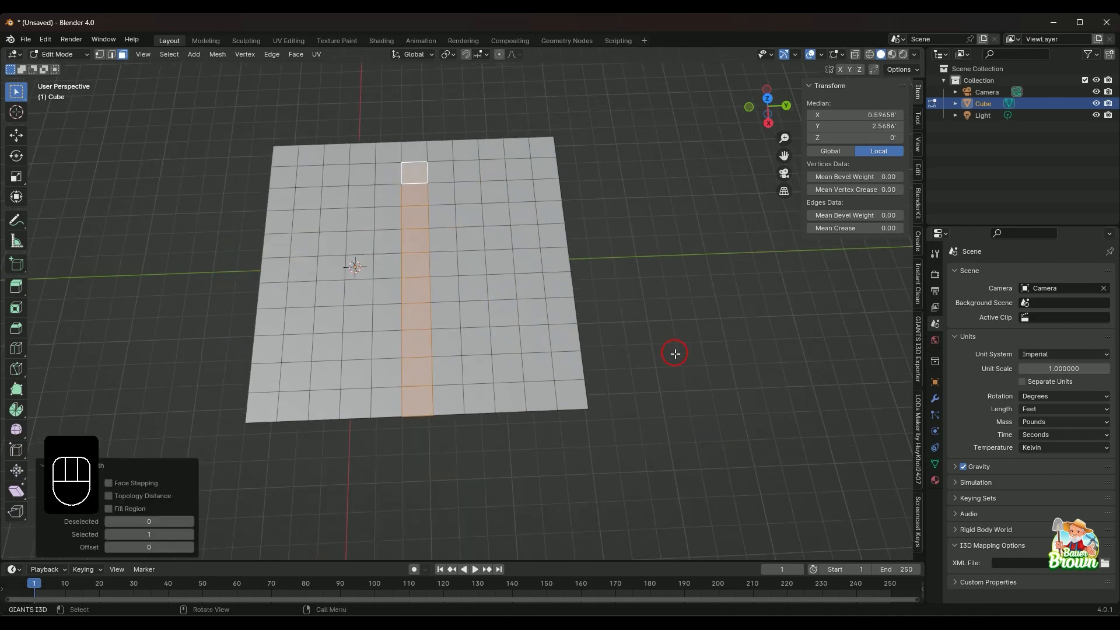
# Paint over the grid with Circle Select until all faces of the plane are selected, and leave the tool
pyautogui.scroll(-1, 672, 387)
pyautogui.press('c')
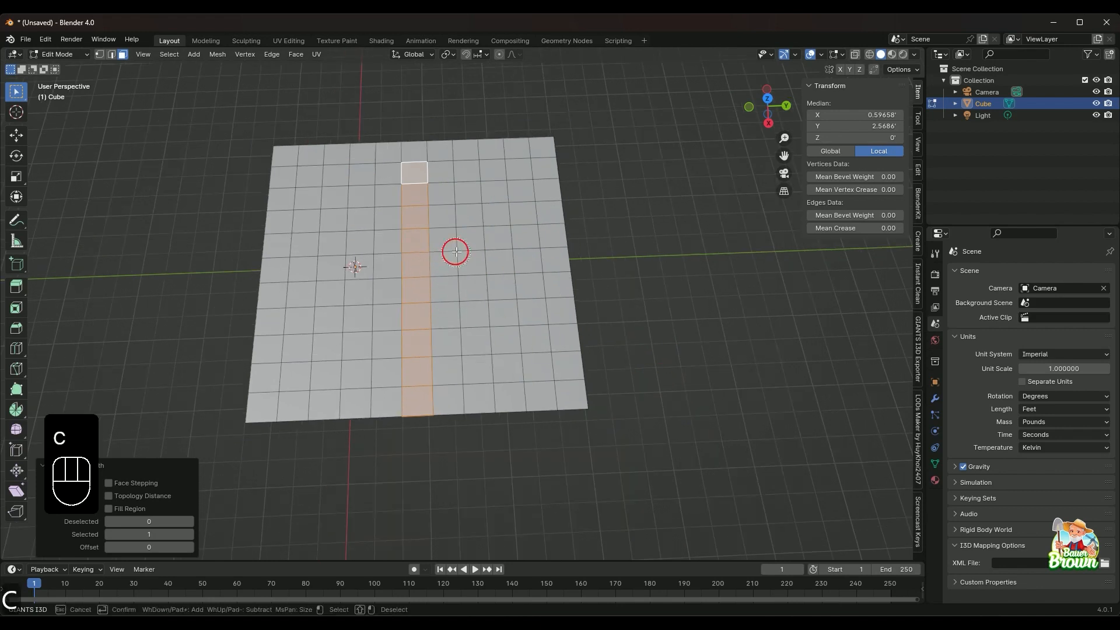
pyautogui.moveTo(455, 251)
pyautogui.mouseDown()
pyautogui.moveTo(461, 268)
pyautogui.moveTo(499, 243)
pyautogui.moveTo(395, 253)
pyautogui.mouseUp()
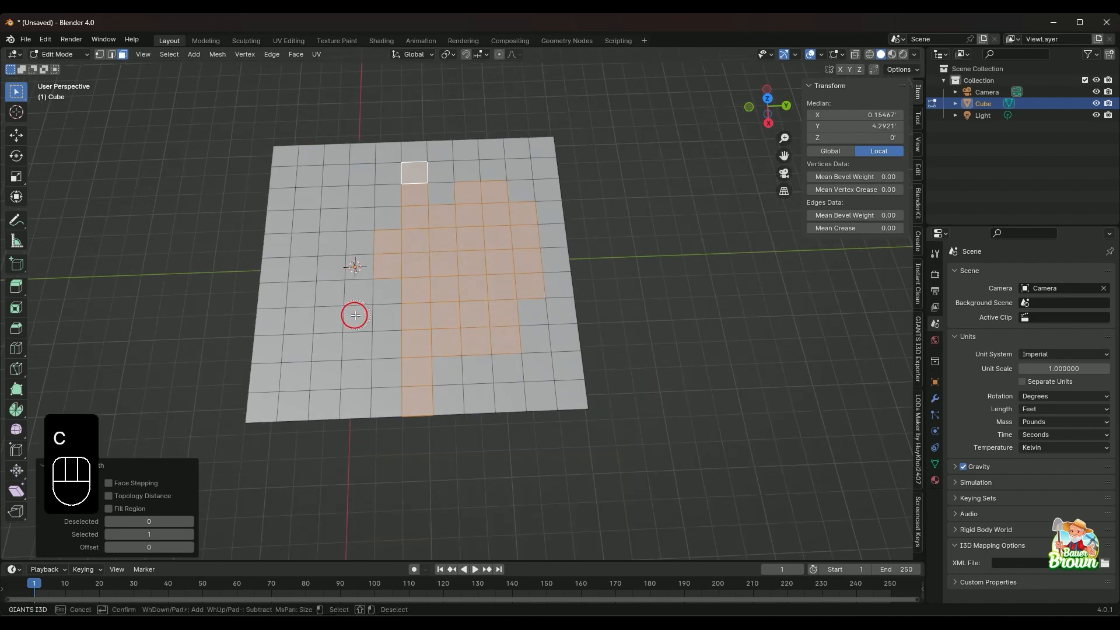
pyautogui.moveTo(321, 279)
pyautogui.mouseDown()
pyautogui.moveTo(318, 307)
pyautogui.moveTo(343, 257)
pyautogui.moveTo(495, 368)
pyautogui.mouseUp()
pyautogui.press('c')
pyautogui.moveTo(418, 292)
pyautogui.mouseDown()
pyautogui.moveTo(415, 183)
pyautogui.moveTo(530, 244)
pyautogui.moveTo(532, 298)
pyautogui.moveTo(525, 163)
pyautogui.moveTo(303, 173)
pyautogui.moveTo(280, 377)
pyautogui.moveTo(429, 371)
pyautogui.moveTo(537, 342)
pyautogui.moveTo(550, 367)
pyautogui.mouseUp()
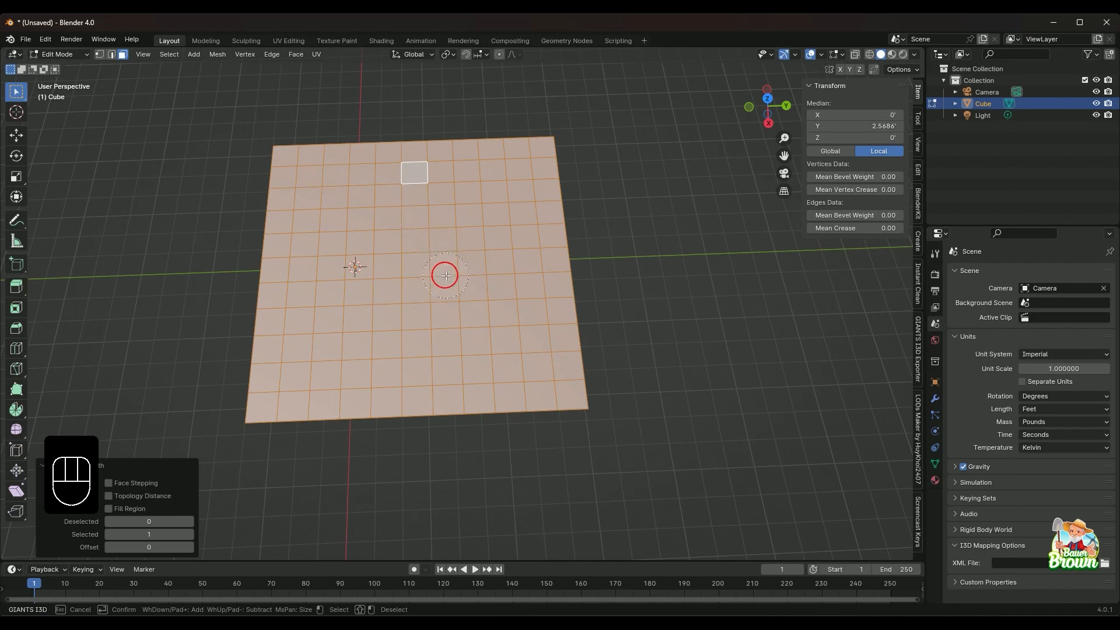
pyautogui.press('Escape')
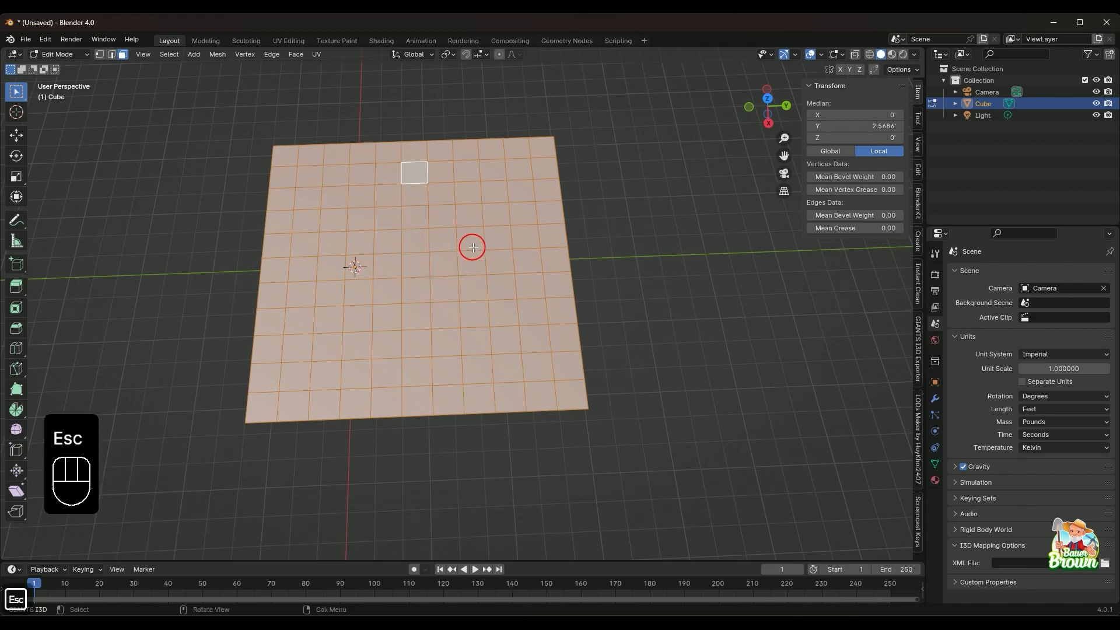
pyautogui.scroll(-2, 567, 335)
pyautogui.moveTo(592, 366); pyautogui.dragTo(582, 380, button='middle')
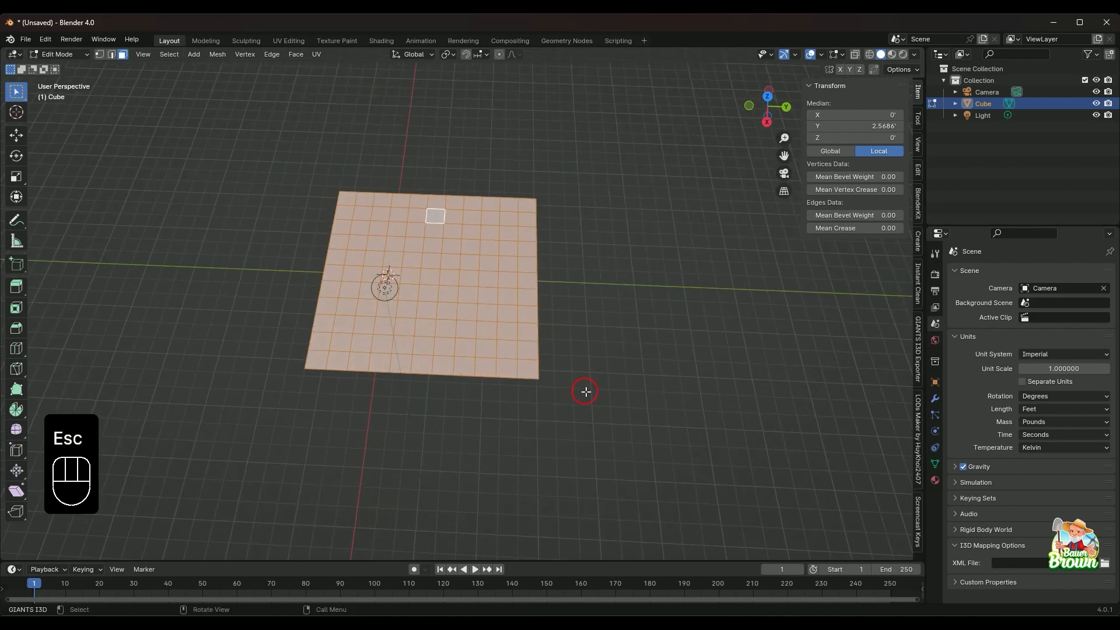
# Clear the selection of all the plane's faces
pyautogui.scroll(3, 589, 411)
pyautogui.click(646, 370)
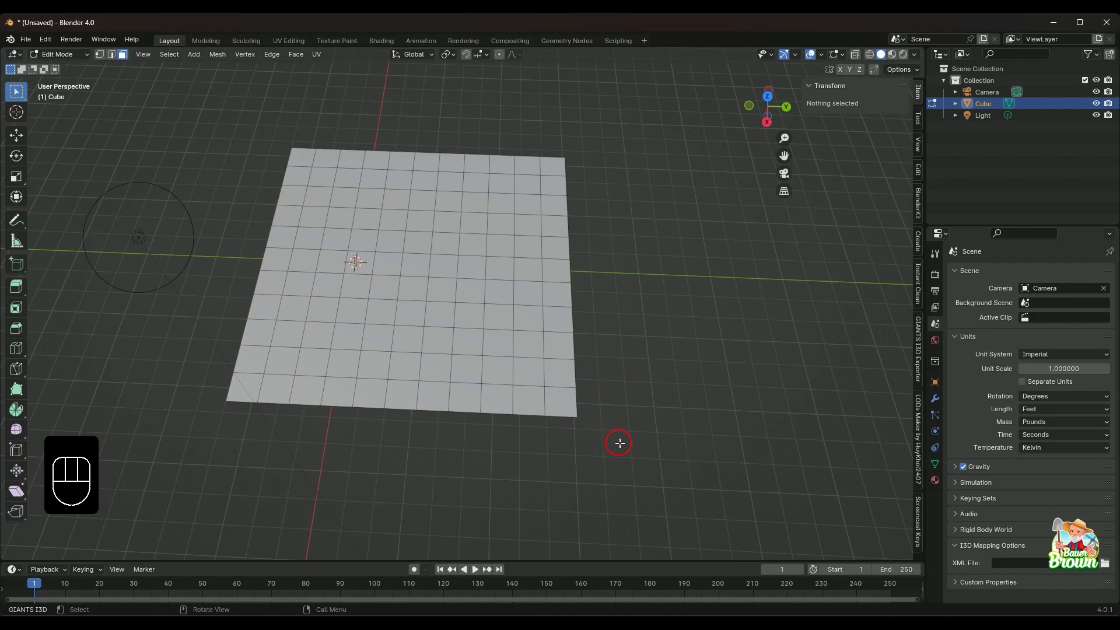
pyautogui.scroll(-3, 618, 441)
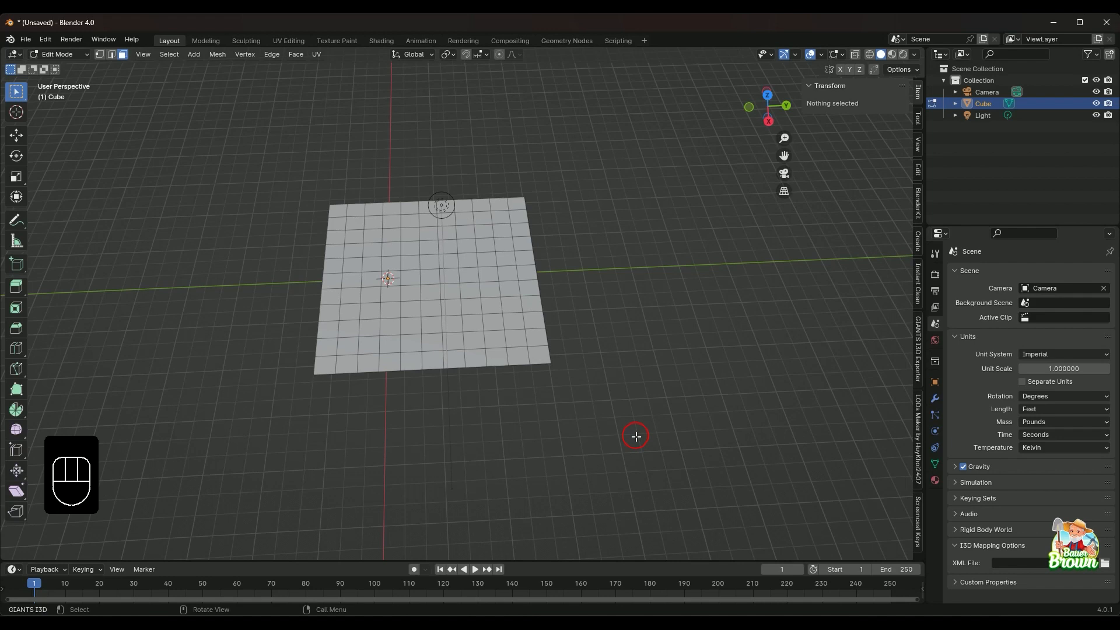
pyautogui.scroll(-1, 624, 397)
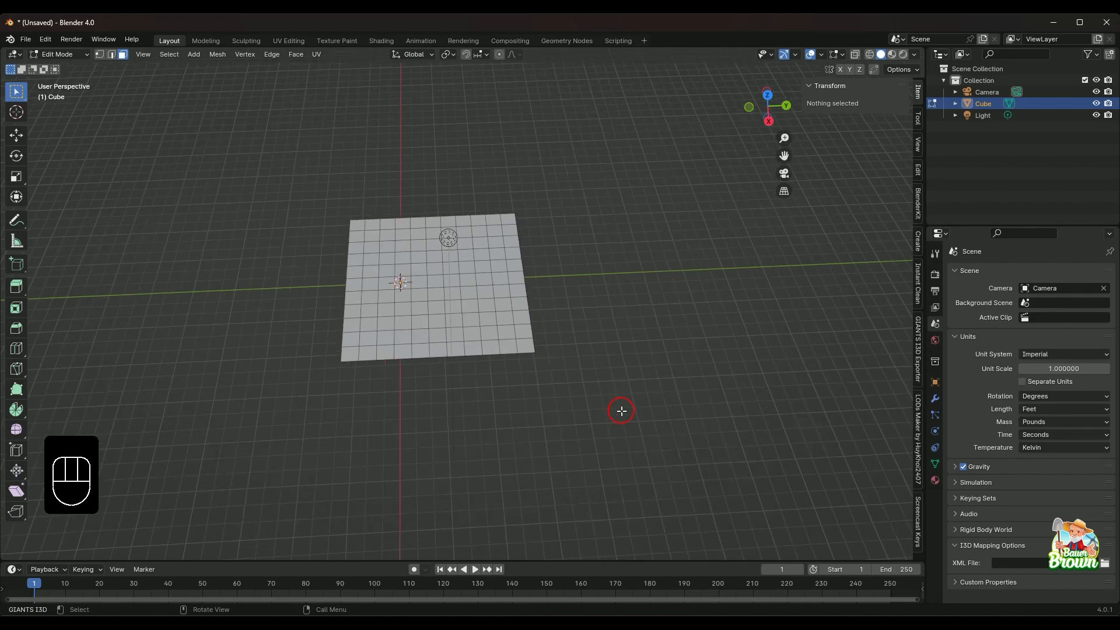
pyautogui.moveTo(617, 410); pyautogui.dragTo(603, 430, button='middle')
pyautogui.scroll(3, 604, 403)
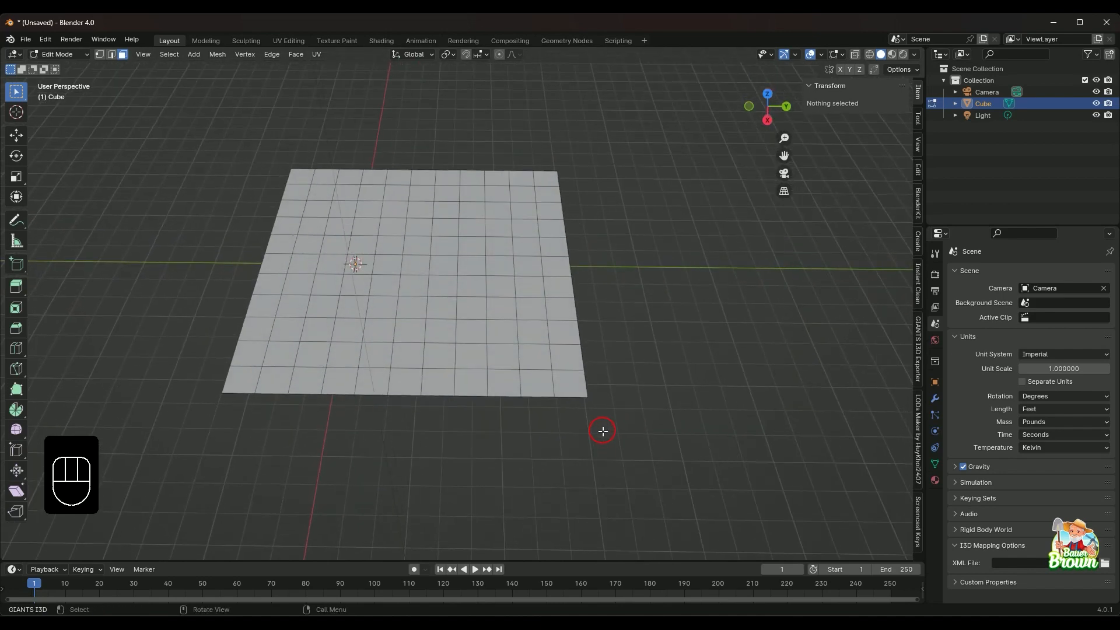
pyautogui.scroll(2, 604, 435)
pyautogui.scroll(-1, 607, 453)
pyautogui.scroll(-2, 642, 375)
pyautogui.moveTo(641, 376); pyautogui.dragTo(640, 401, button='middle')
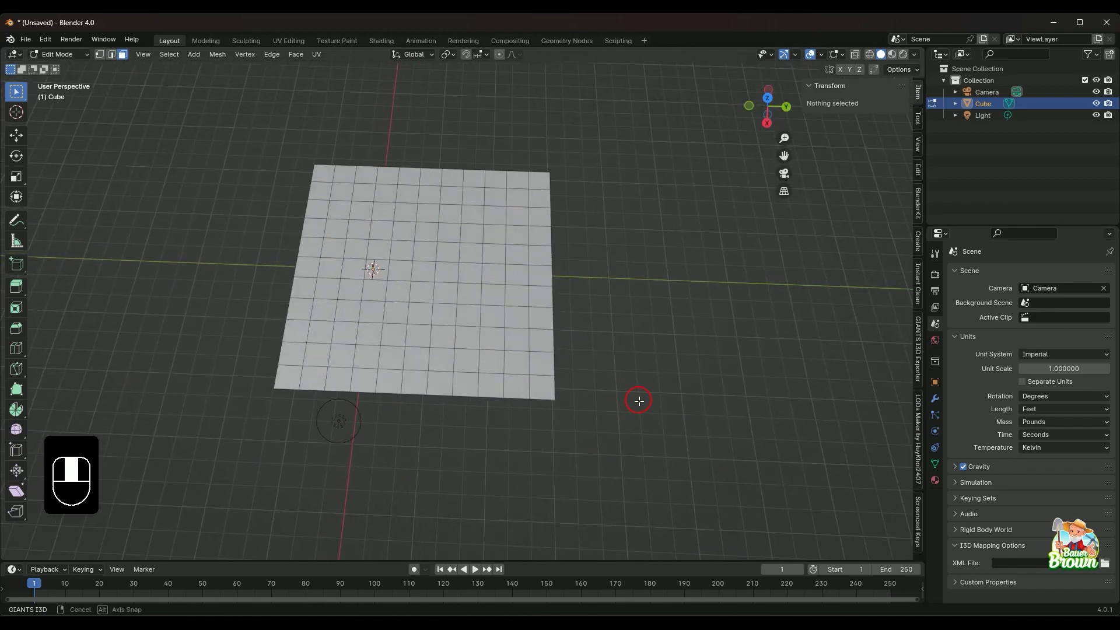
pyautogui.scroll(2, 640, 402)
pyautogui.scroll(-1, 638, 408)
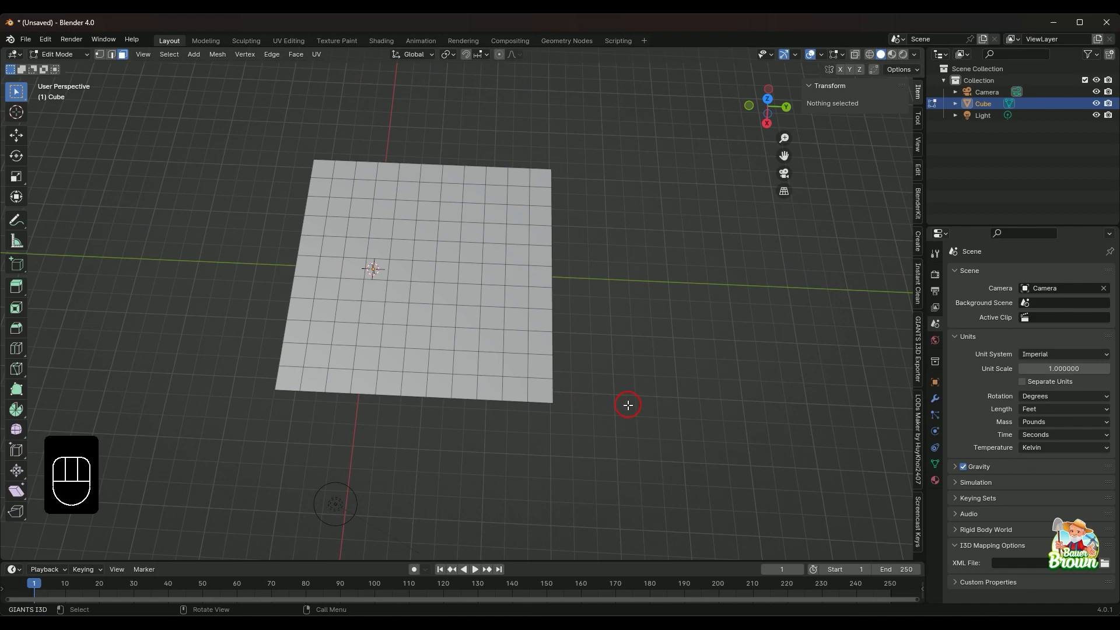
pyautogui.moveTo(636, 404); pyautogui.dragTo(643, 368, button='middle')
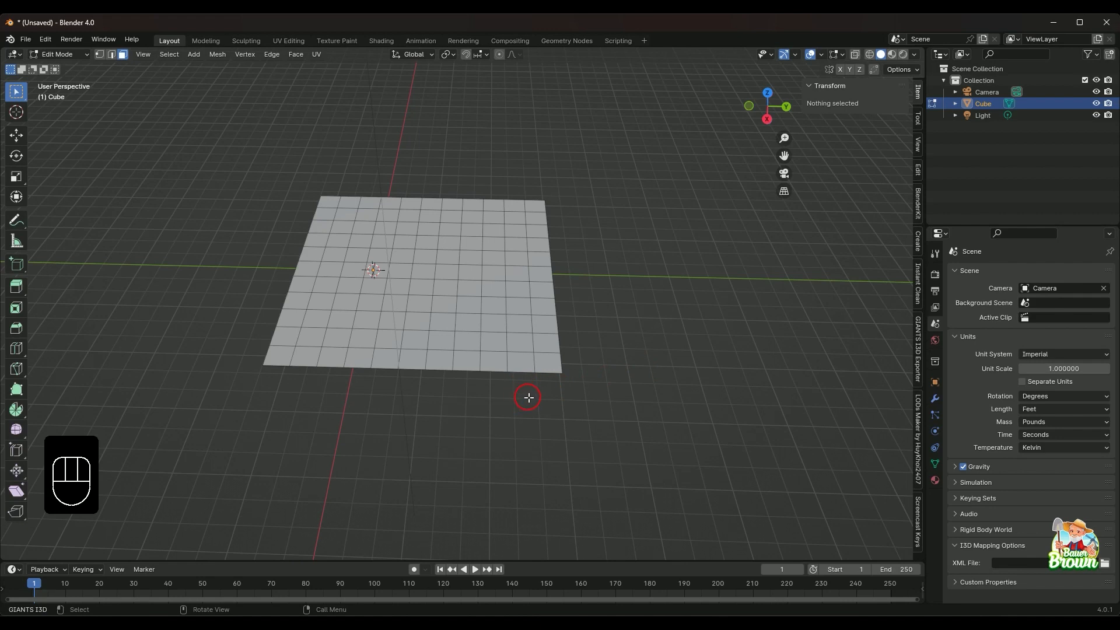
pyautogui.moveTo(519, 397)
pyautogui.mouseDown(button='middle')
pyautogui.moveTo(522, 407)
pyautogui.moveTo(509, 393)
pyautogui.mouseUp(button='middle')
pyautogui.scroll(-3, 521, 408)
pyautogui.scroll(2, 521, 408)
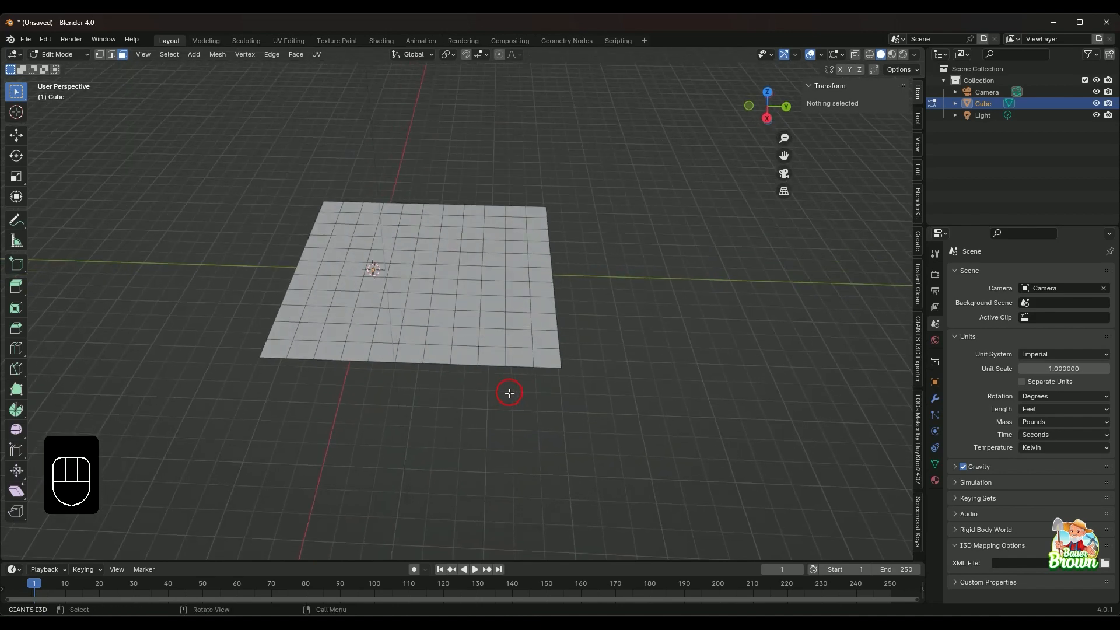
# Select all faces of the plane and move them freely by about -0.53', -2.86' and 0.80' in X, Y and Z
pyautogui.press('a')
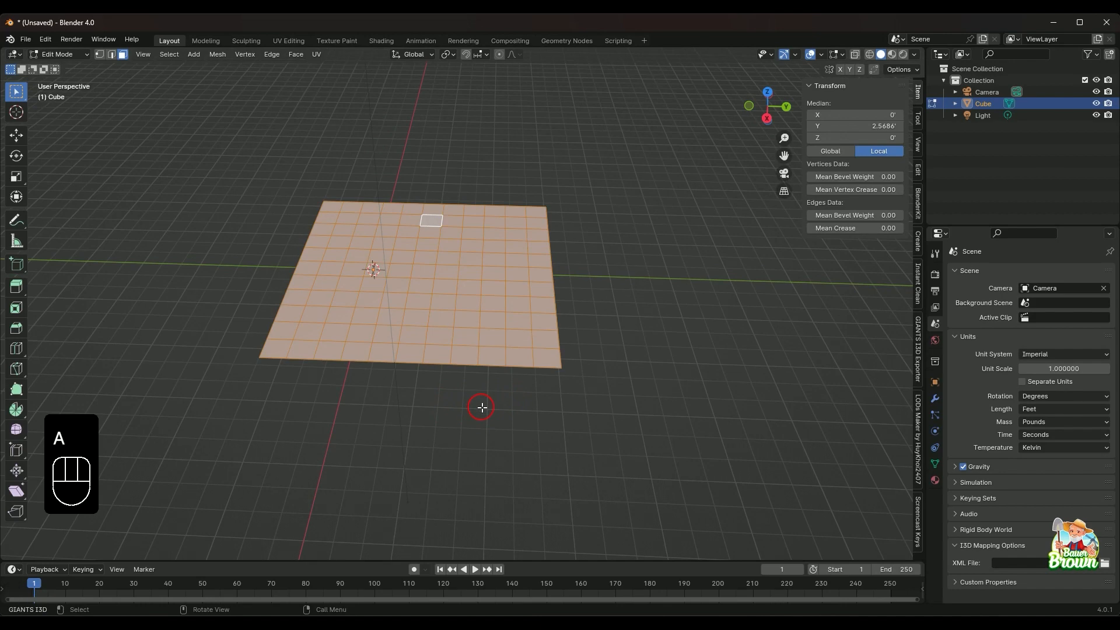
pyautogui.press('g')
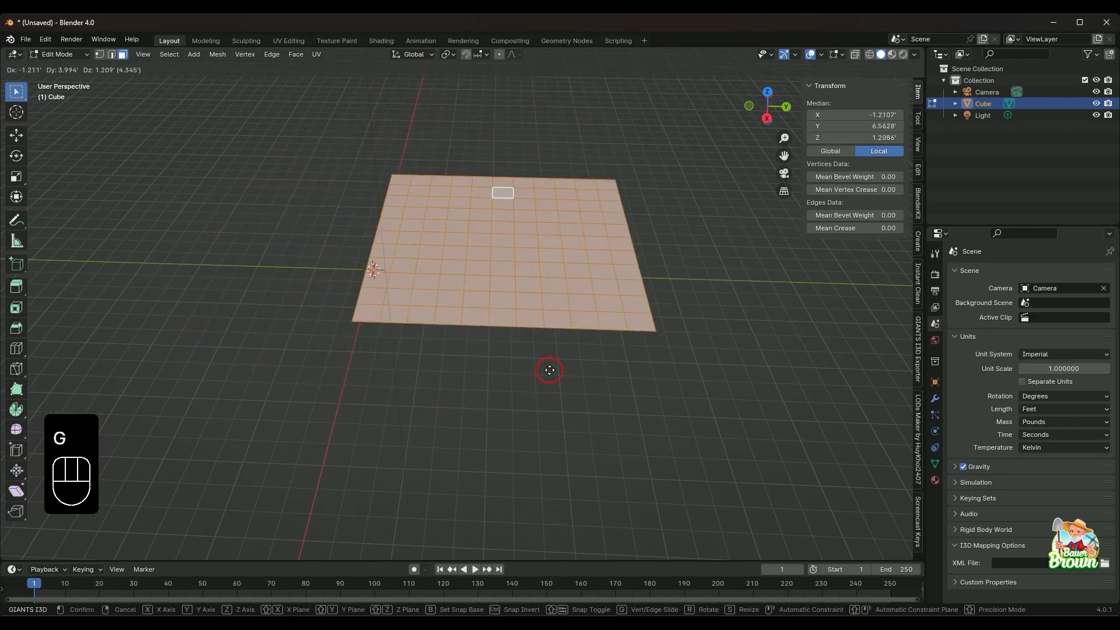
pyautogui.click(417, 387)
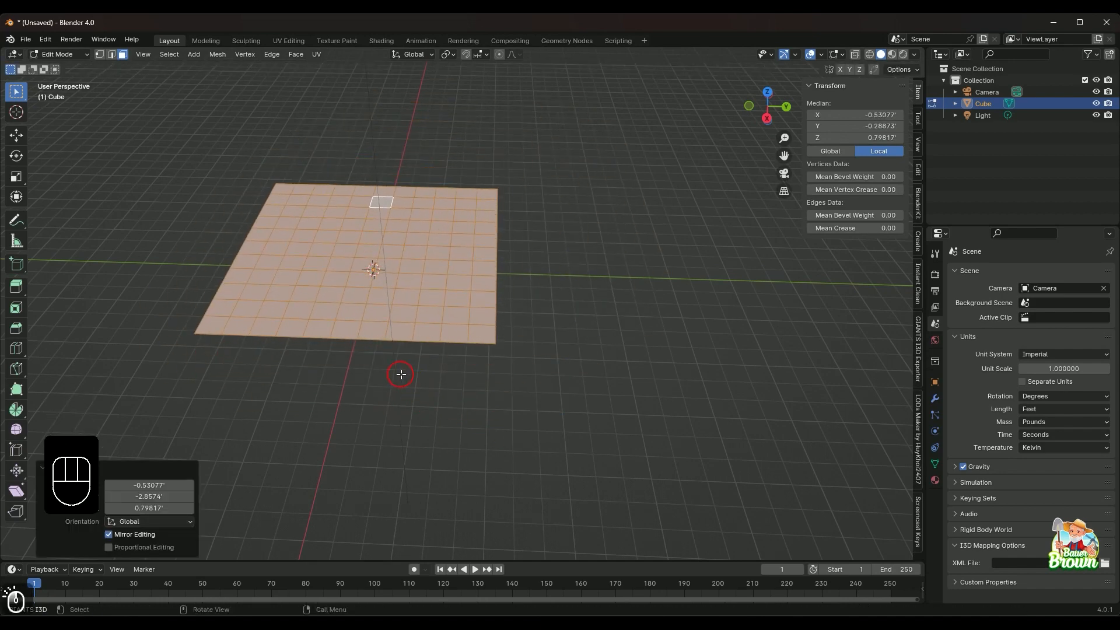
# Select a single face near the plane's centre, move it freely by about -1.56', 3.90' and 4.30', and undo the move
pyautogui.moveTo(400, 375); pyautogui.dragTo(427, 341, button='middle')
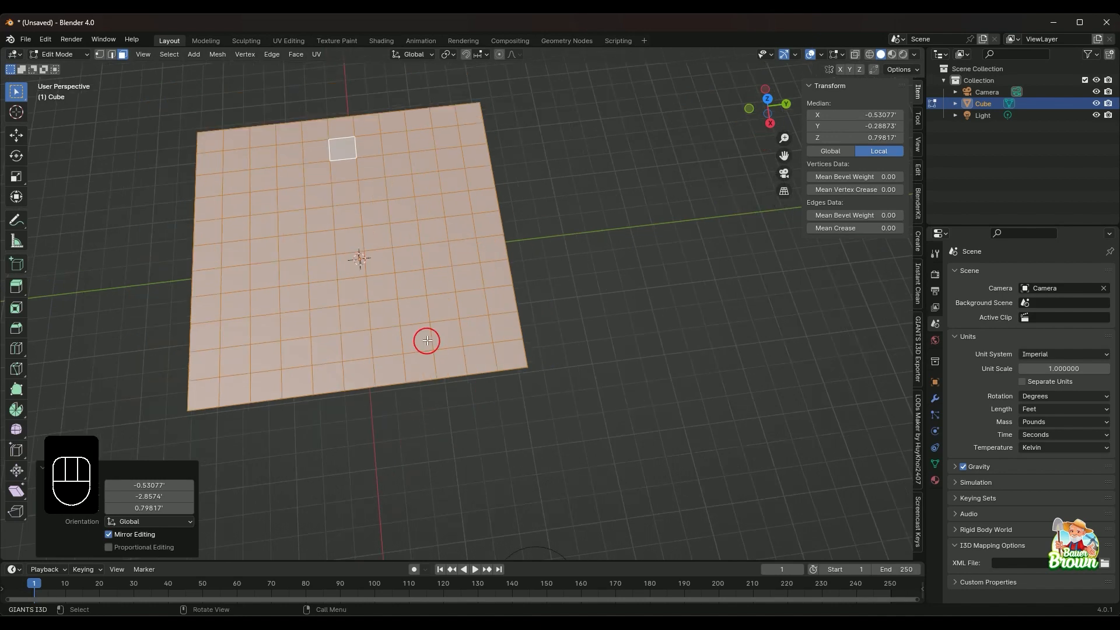
pyautogui.click(413, 255)
pyautogui.moveTo(580, 418); pyautogui.dragTo(563, 341, button='middle')
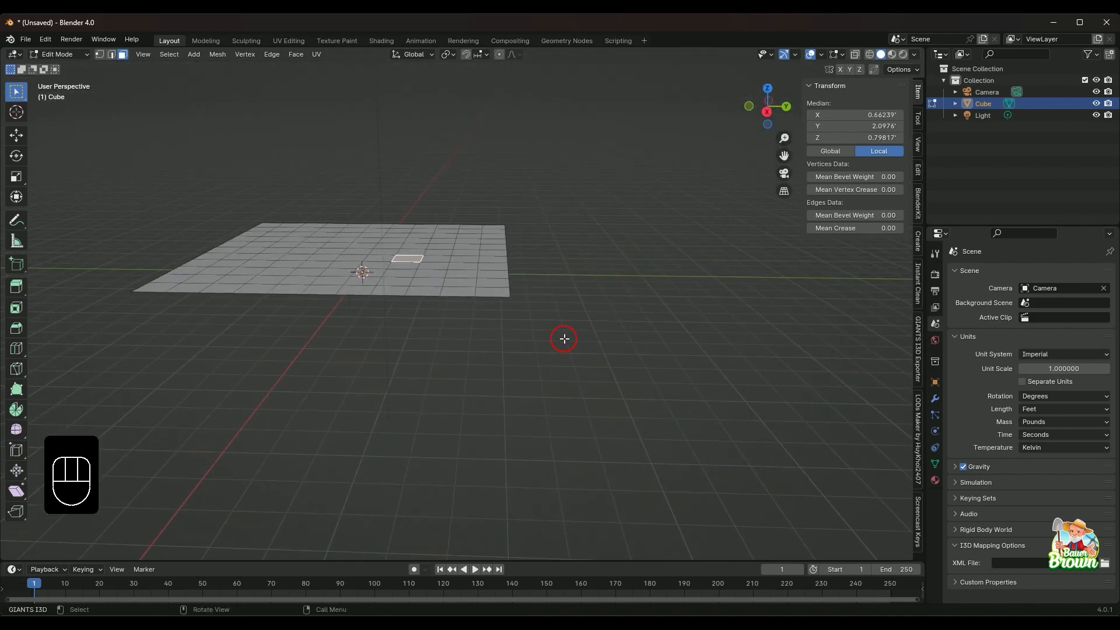
pyautogui.press('g')
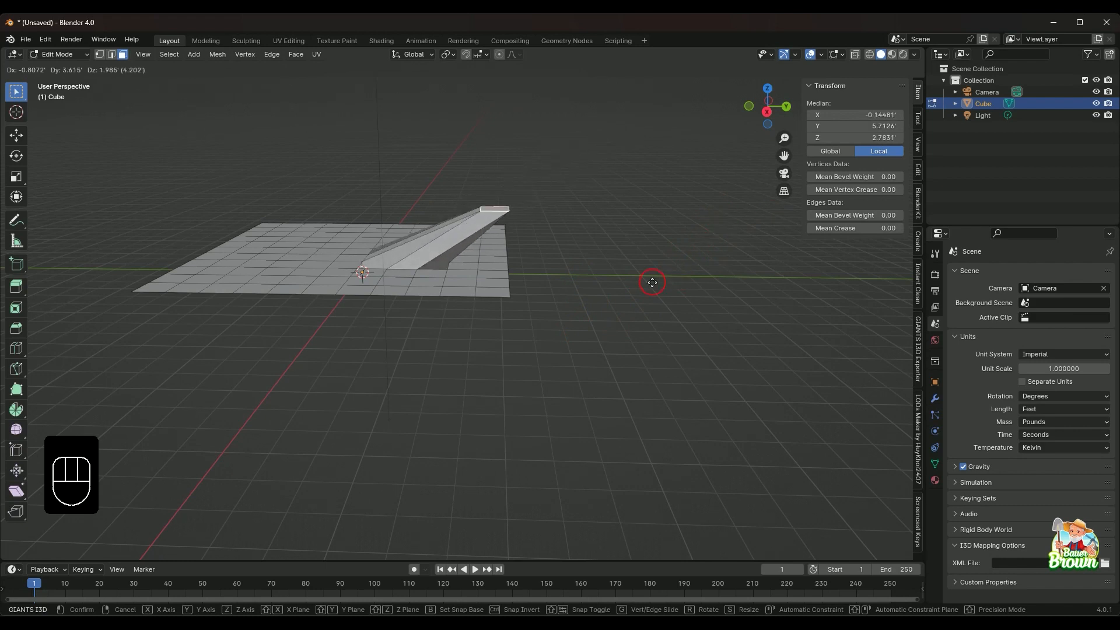
pyautogui.click(647, 240)
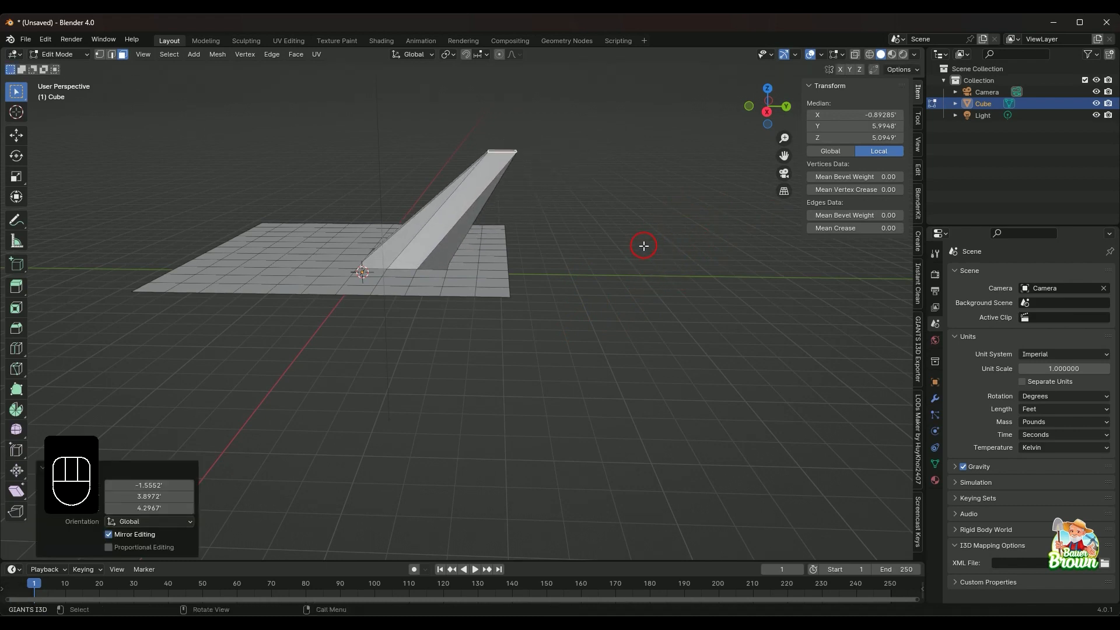
pyautogui.hotkey('ctrl', 'z')
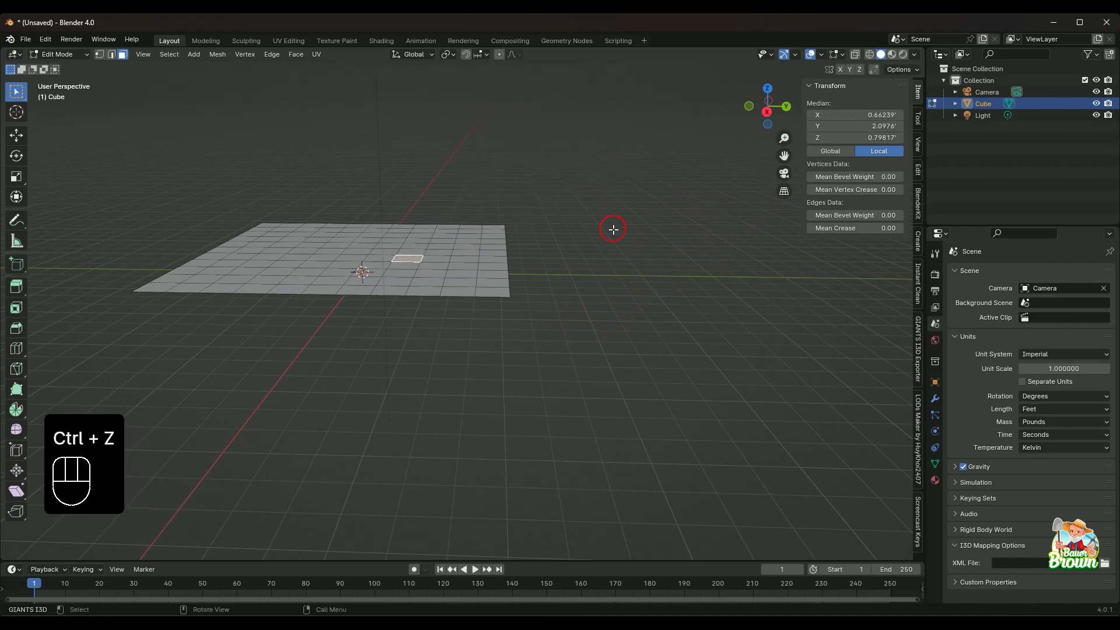
# Try extruding the selected face upward along its normal, and cancel the extrusion's movement
pyautogui.keyDown('shift'); pyautogui.moveTo(612, 236); pyautogui.dragTo(616, 442, button='middle'); pyautogui.keyUp('shift')
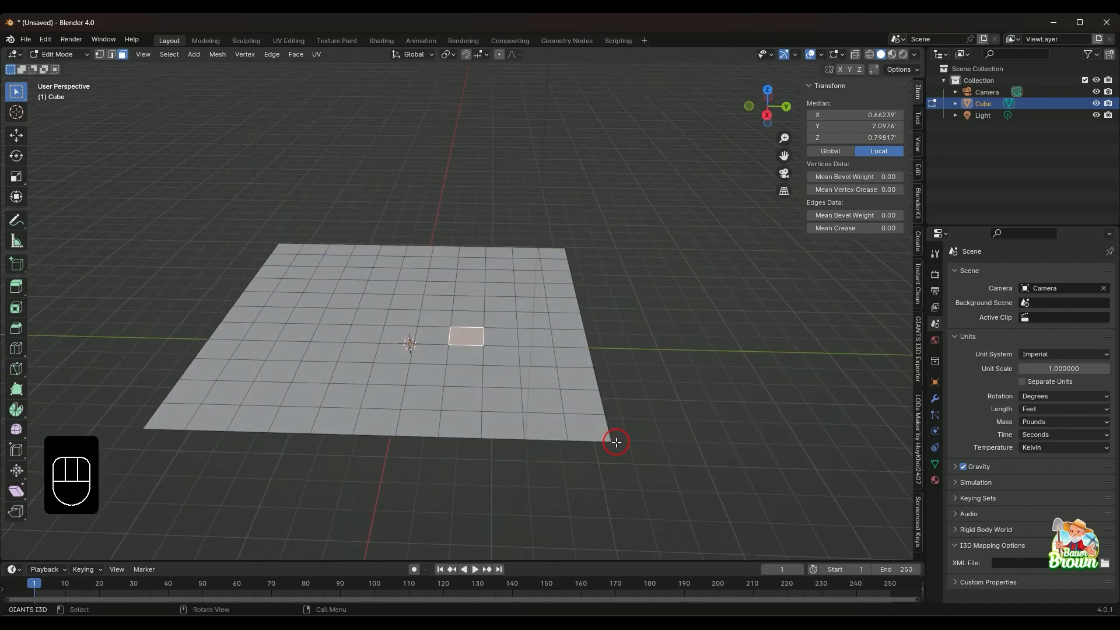
pyautogui.press('e')
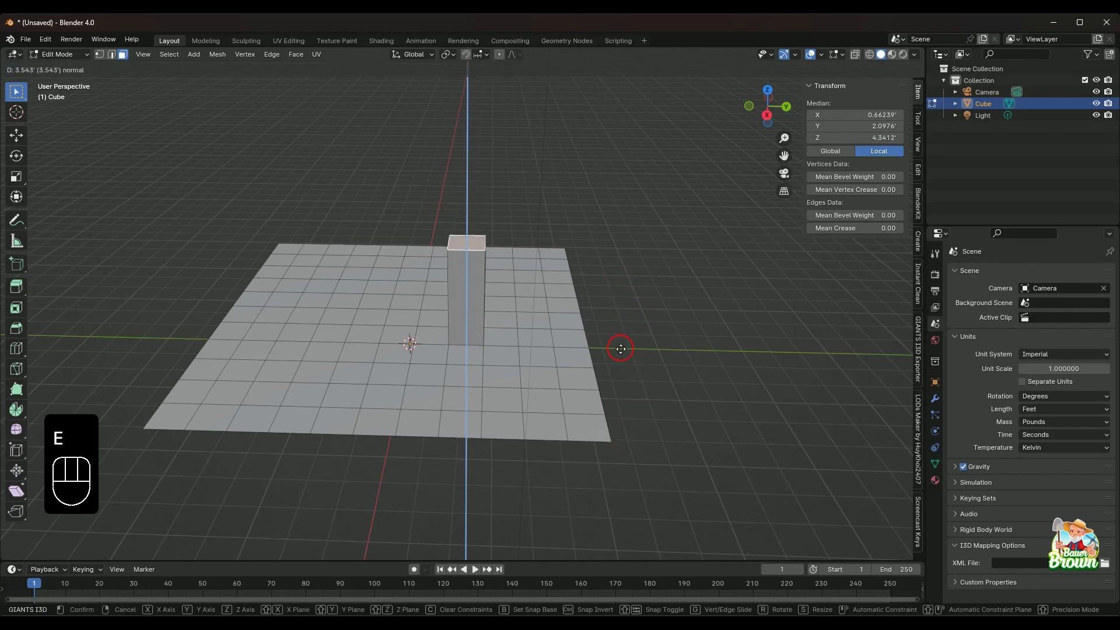
pyautogui.rightClick(654, 287)
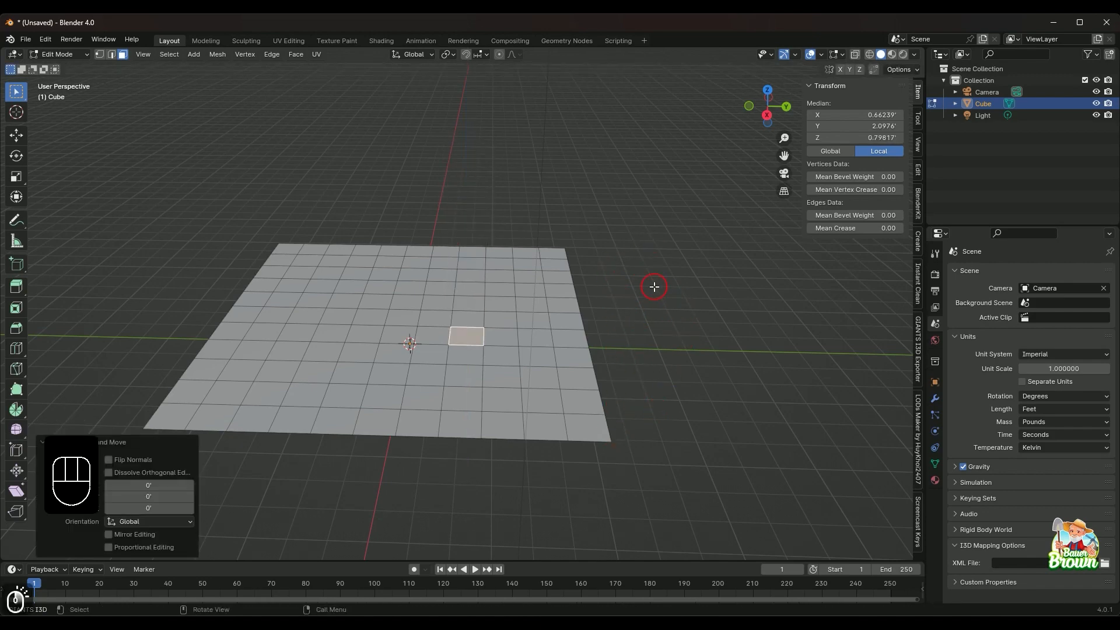
# Switch to Object Mode and try moving the whole plane freely and along the Y axis, cancelling the move
pyautogui.scroll(2, 650, 321)
pyautogui.scroll(-4, 652, 365)
pyautogui.moveTo(648, 378); pyautogui.dragTo(591, 422, button='middle')
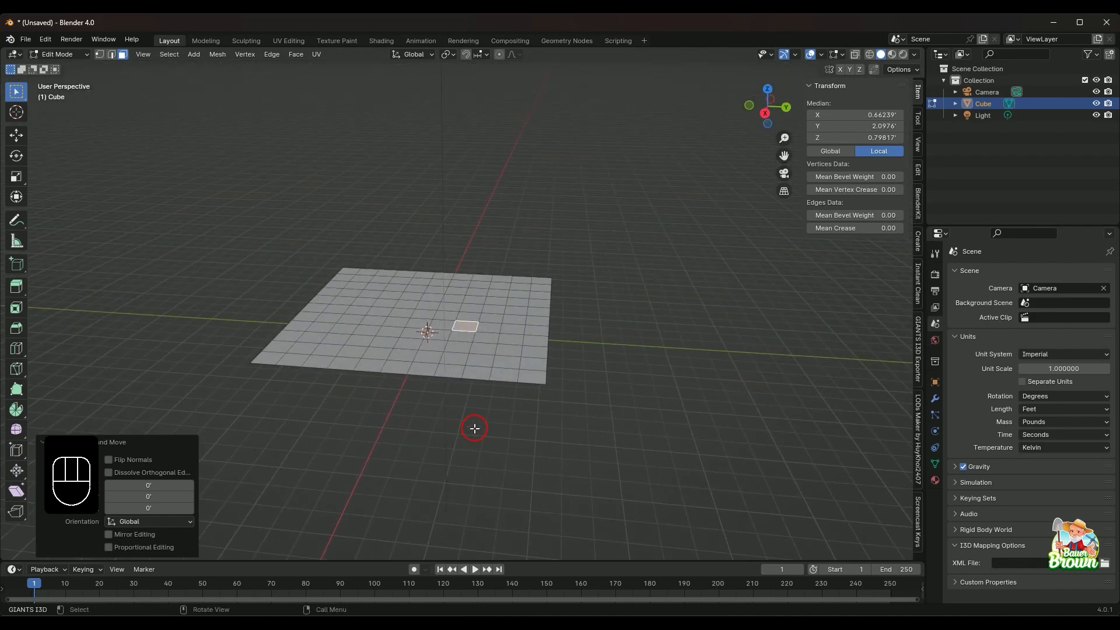
pyautogui.press('Tab')
pyautogui.press('g')
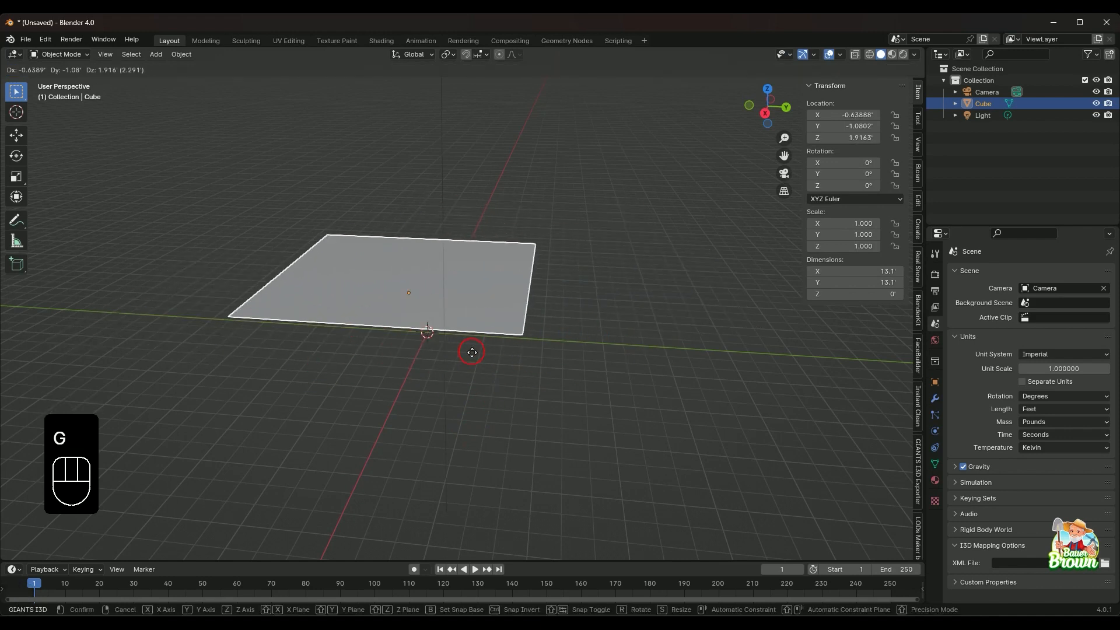
pyautogui.press('y')
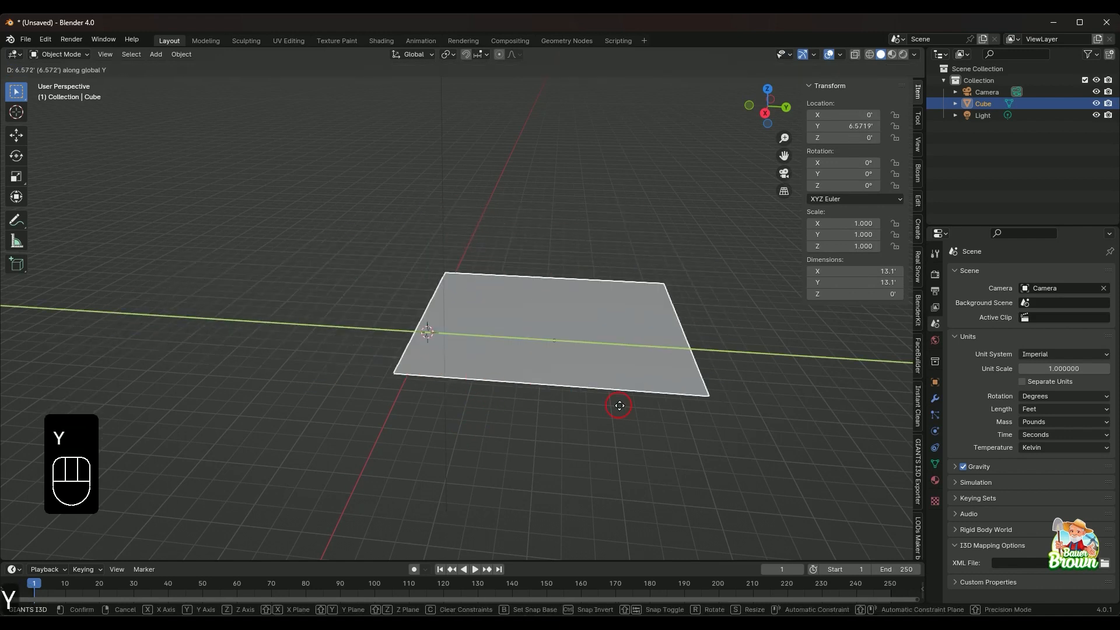
pyautogui.rightClick(564, 389)
pyautogui.moveTo(432, 440); pyautogui.dragTo(481, 443, button='middle')
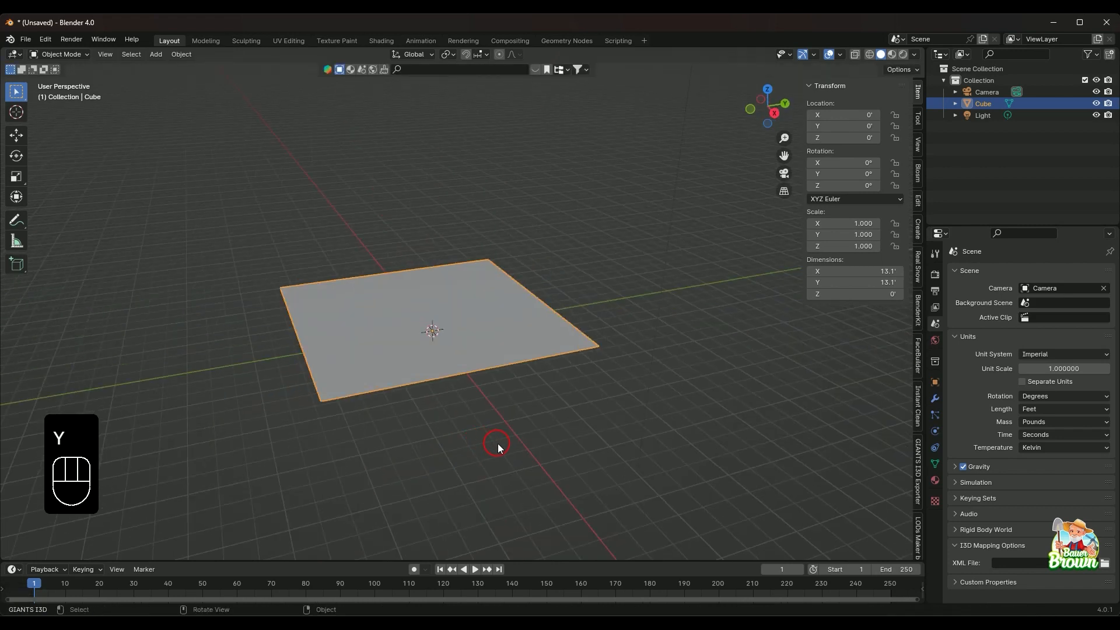
# Return to Edit Mode, select all faces and try moving them freely, cancelling the move
pyautogui.press('Tab')
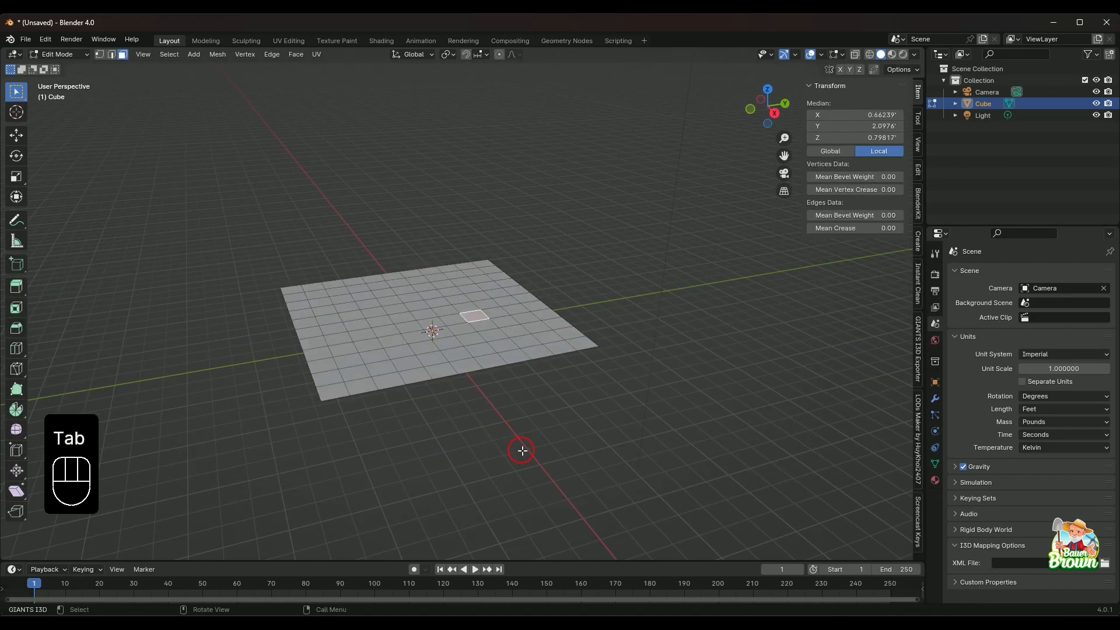
pyautogui.press('a')
pyautogui.press('g')
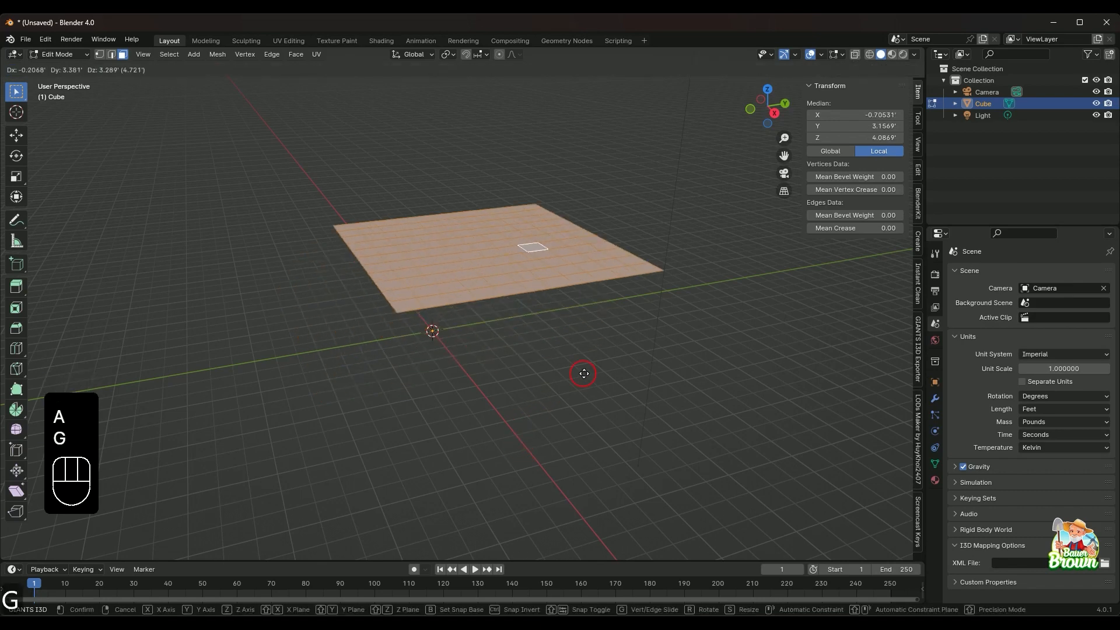
pyautogui.click(475, 425)
pyautogui.moveTo(475, 425); pyautogui.dragTo(565, 430, button='middle')
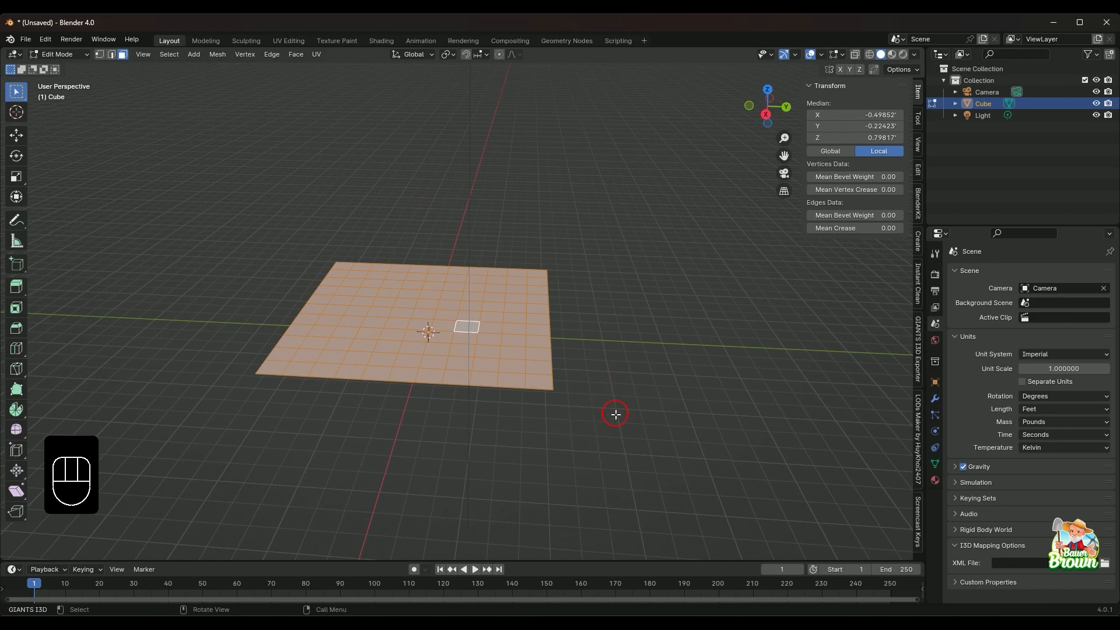
# Delete all selected faces of the plane and undo the deletion
pyautogui.scroll(-2, 614, 411)
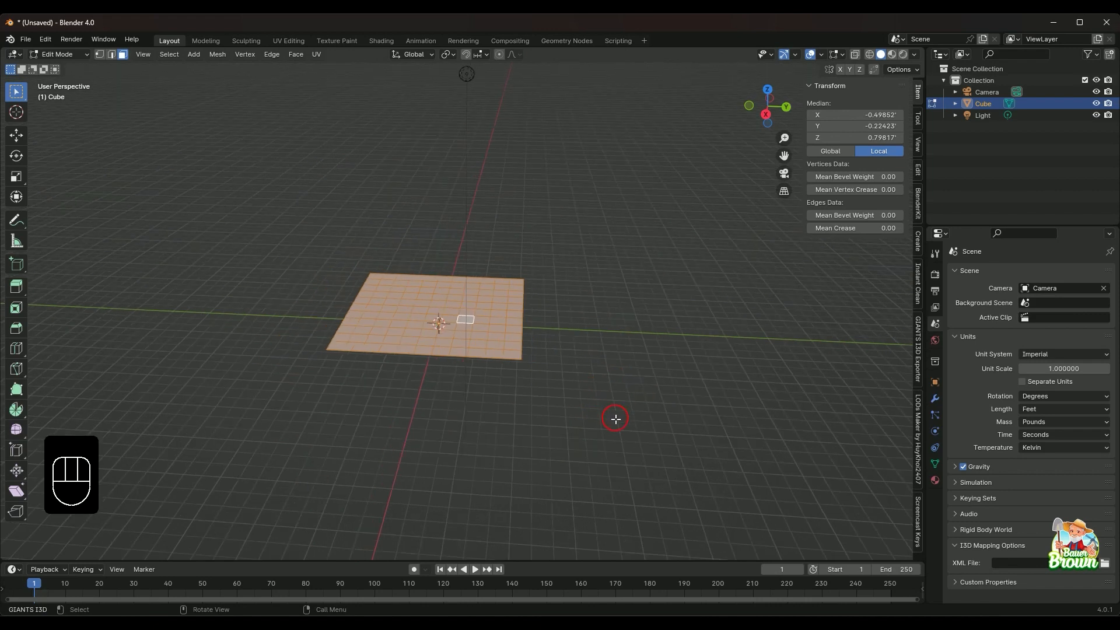
pyautogui.press('Delete')
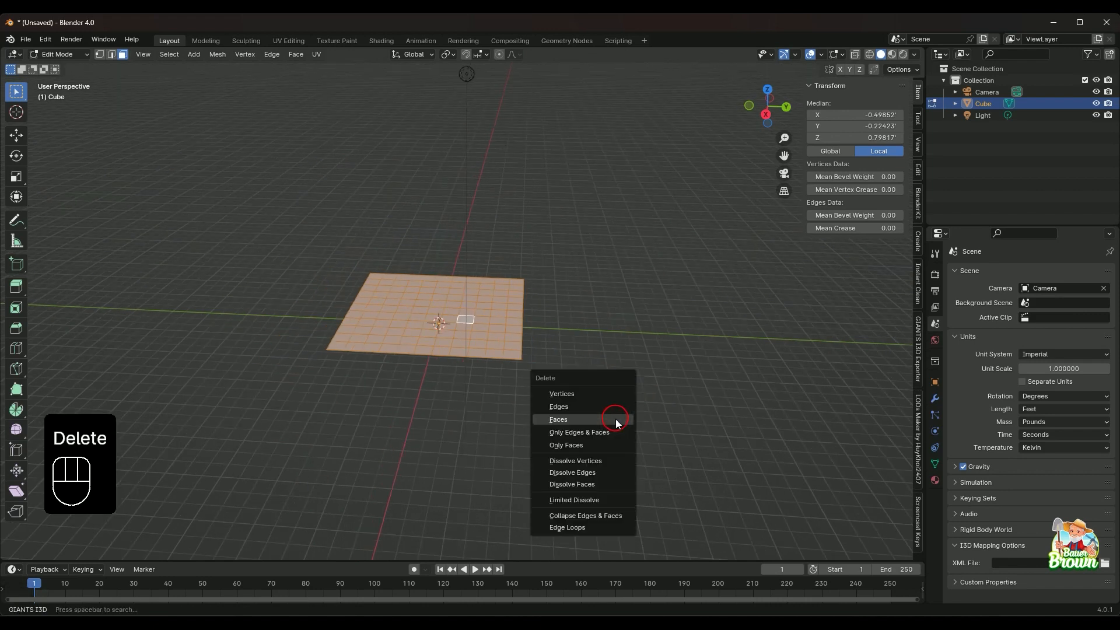
pyautogui.press('Return')
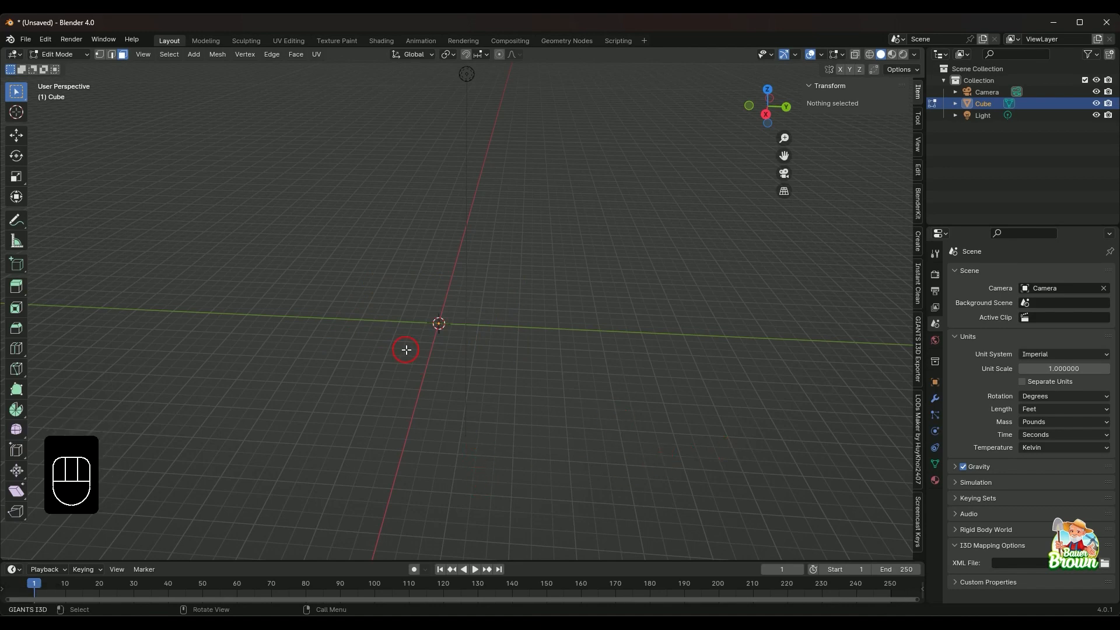
pyautogui.moveTo(423, 382); pyautogui.dragTo(444, 413, button='middle')
pyautogui.hotkey('ctrl', 'z')
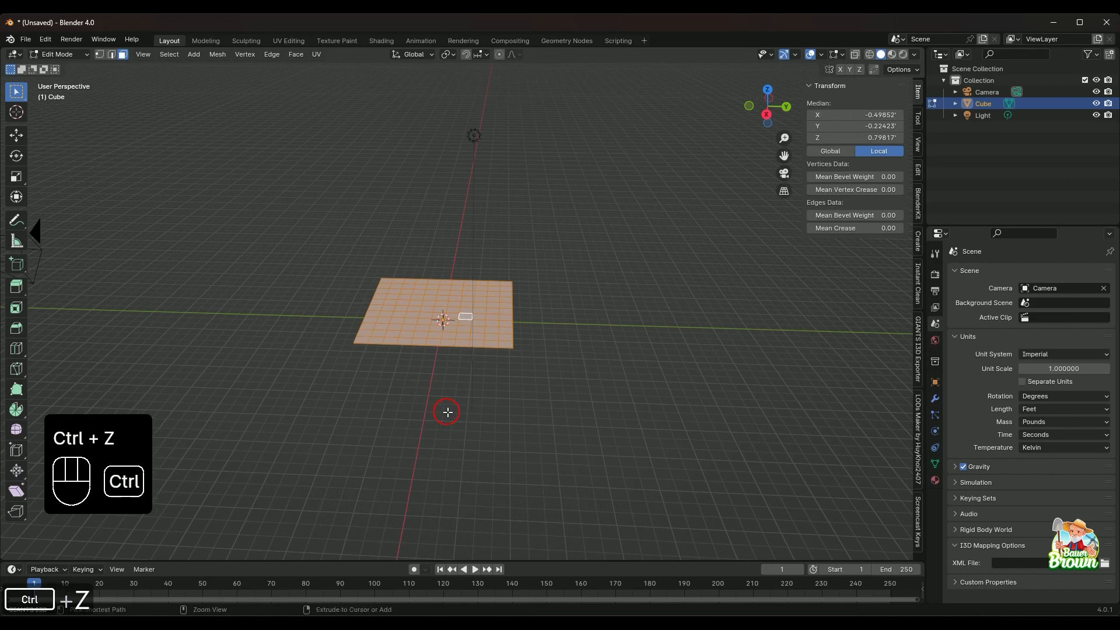
pyautogui.hotkey('ctrl', 'z')
# Box-select the whole plane and delete its faces
pyautogui.moveTo(326, 359); pyautogui.dragTo(526, 209)
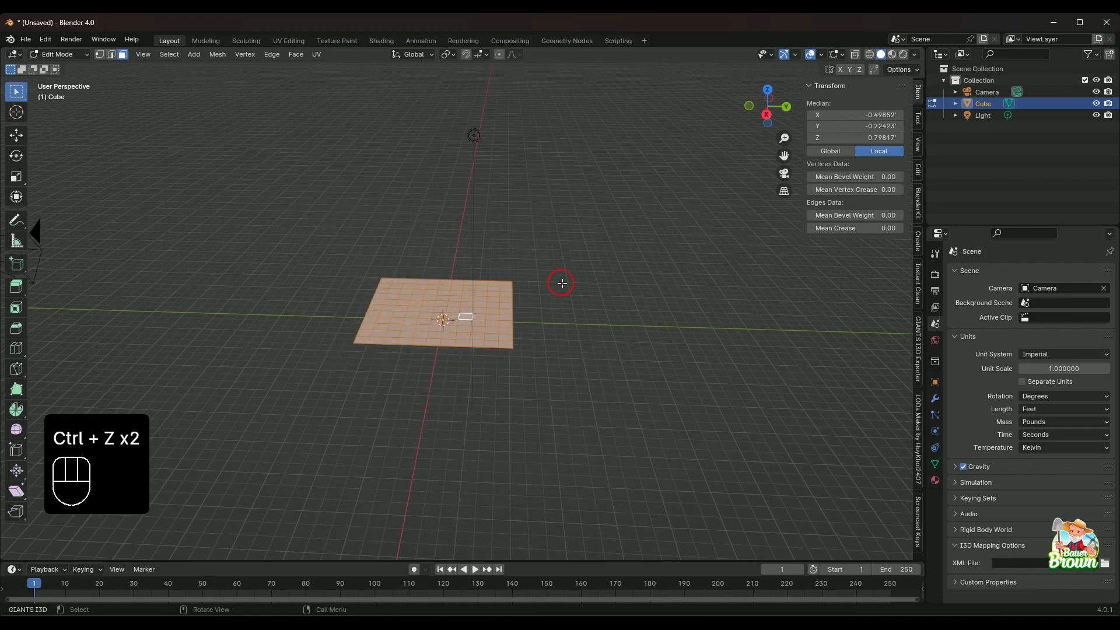
pyautogui.press('x')
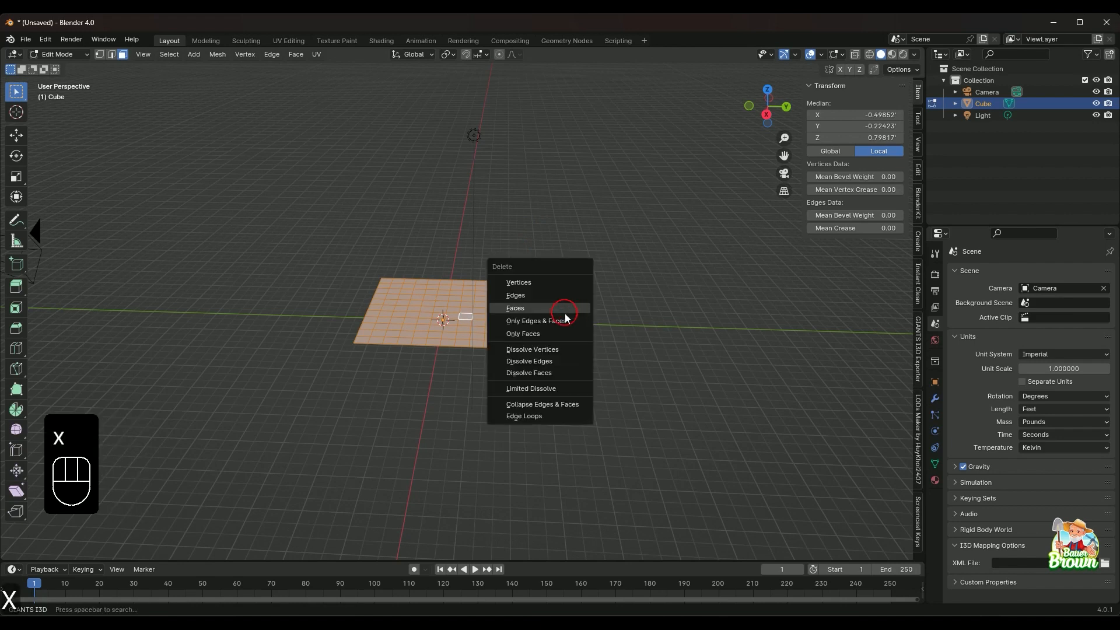
pyautogui.click(547, 310)
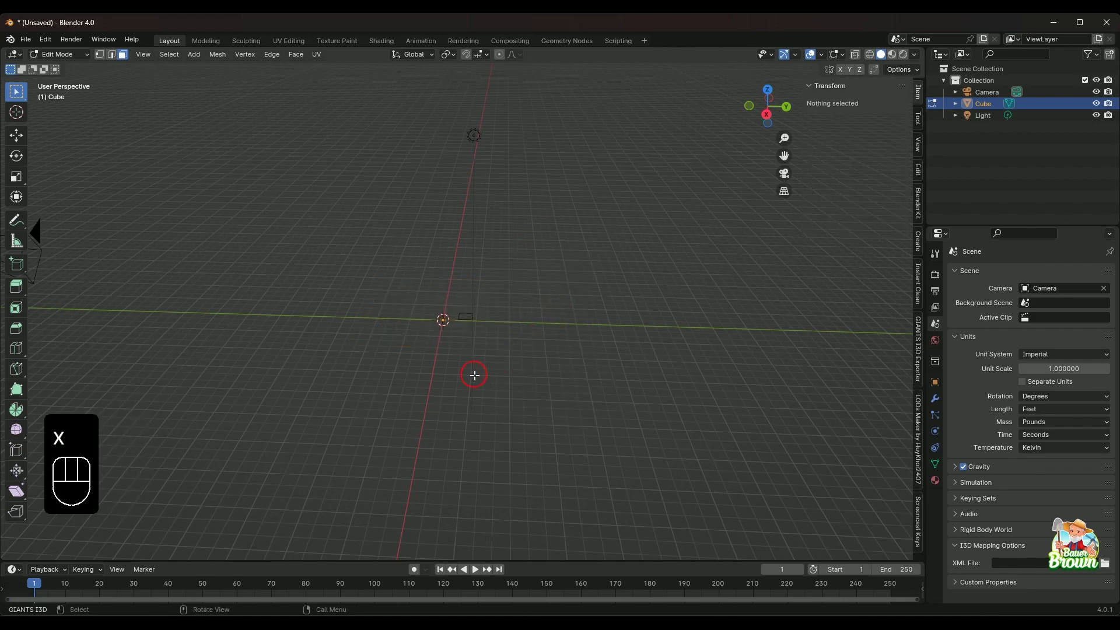
# Examine the mesh types that can be added in Edit Mode, including the Archimesh entries, without adding any
pyautogui.hotkey('shift', 'a')
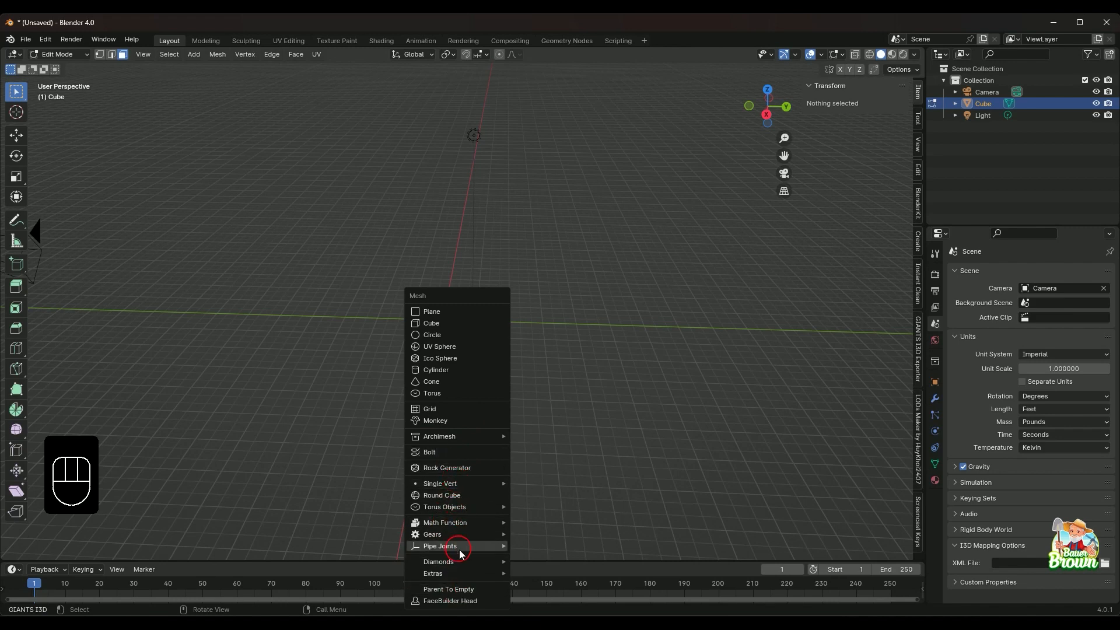
pyautogui.moveTo(448, 512)
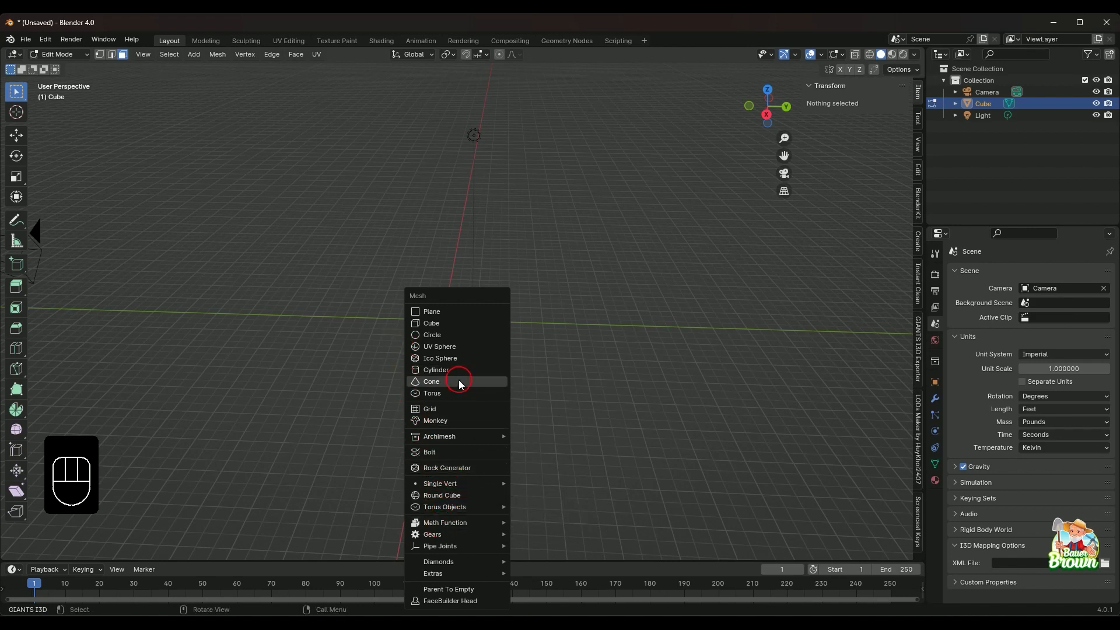
pyautogui.moveTo(432, 442)
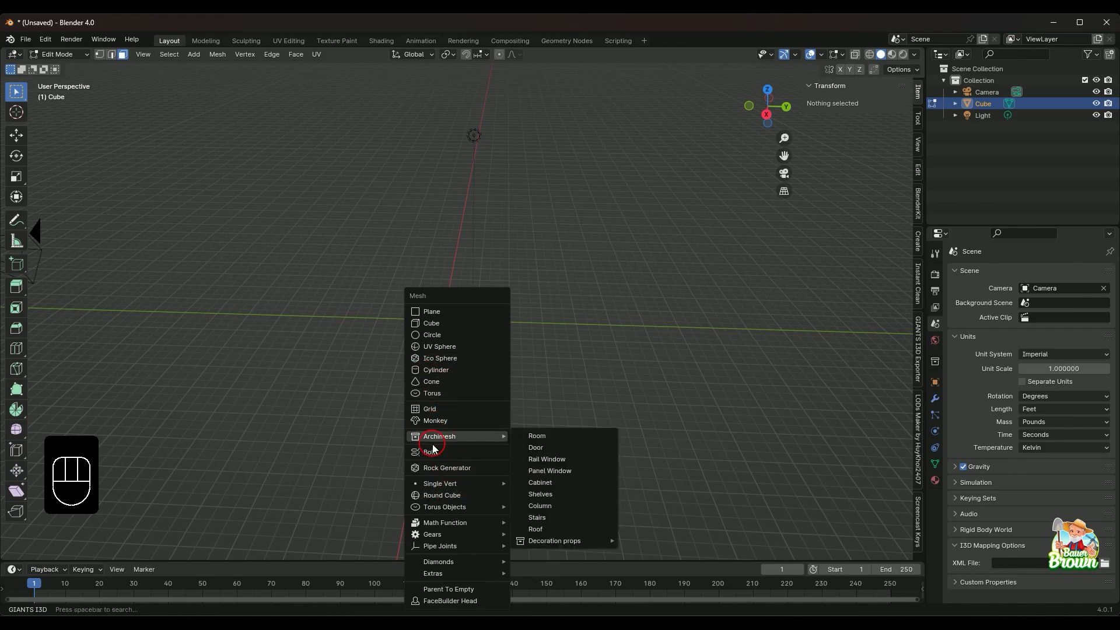
pyautogui.moveTo(470, 337); pyautogui.dragTo(471, 398, button='middle')
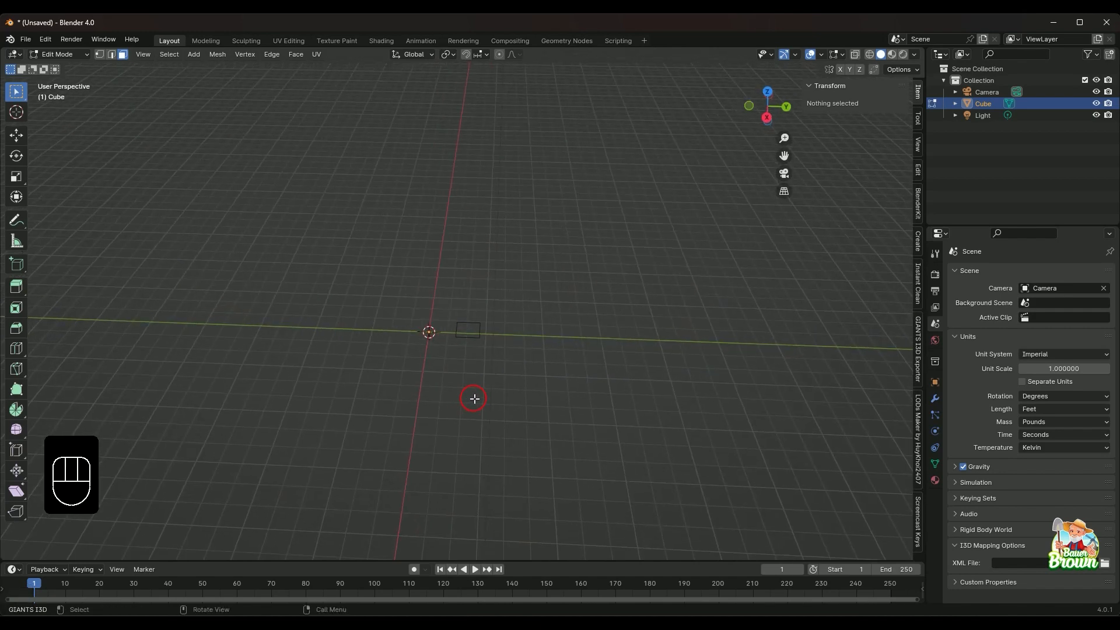
# Bring up the list of meshes to add inside the emptied object in Edit Mode
pyautogui.press('shift')
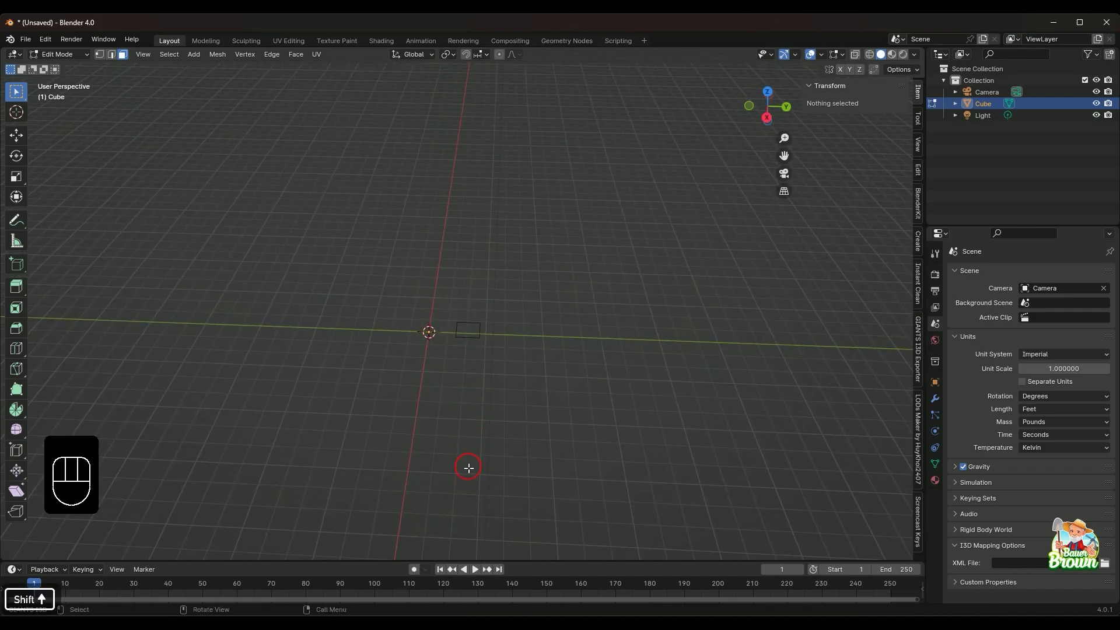
pyautogui.moveTo(467, 465); pyautogui.dragTo(483, 446, button='middle')
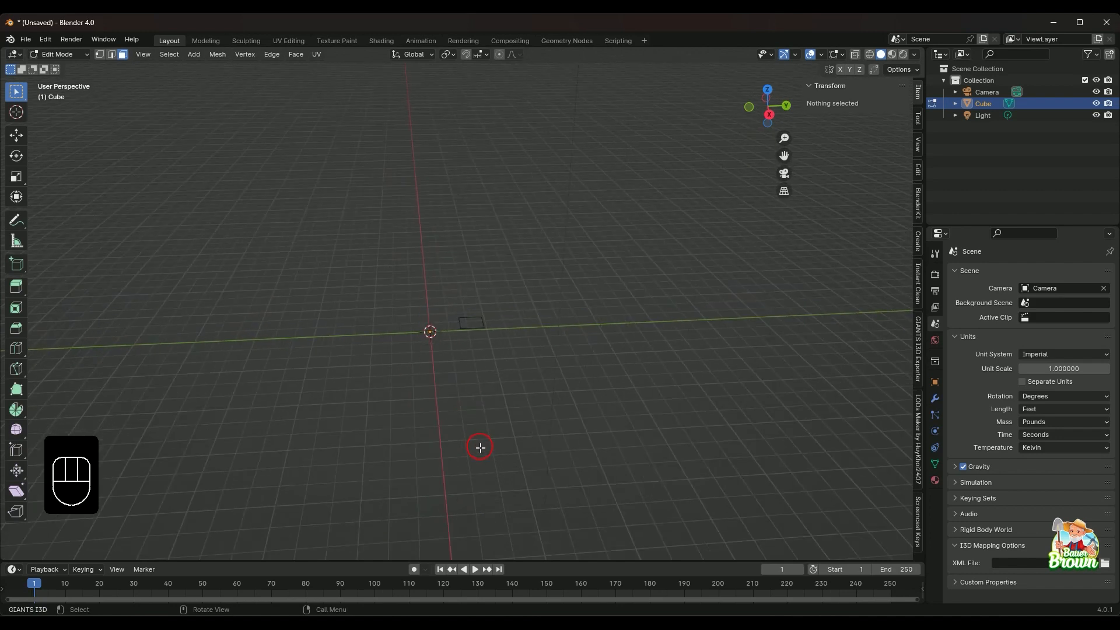
pyautogui.hotkey('shift', 'a')
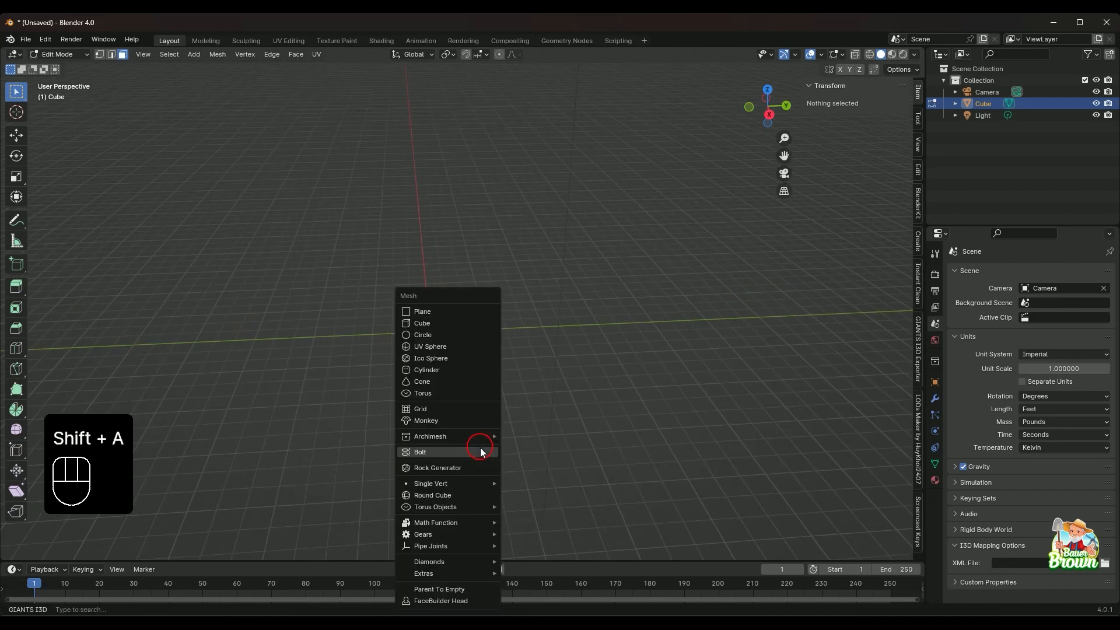